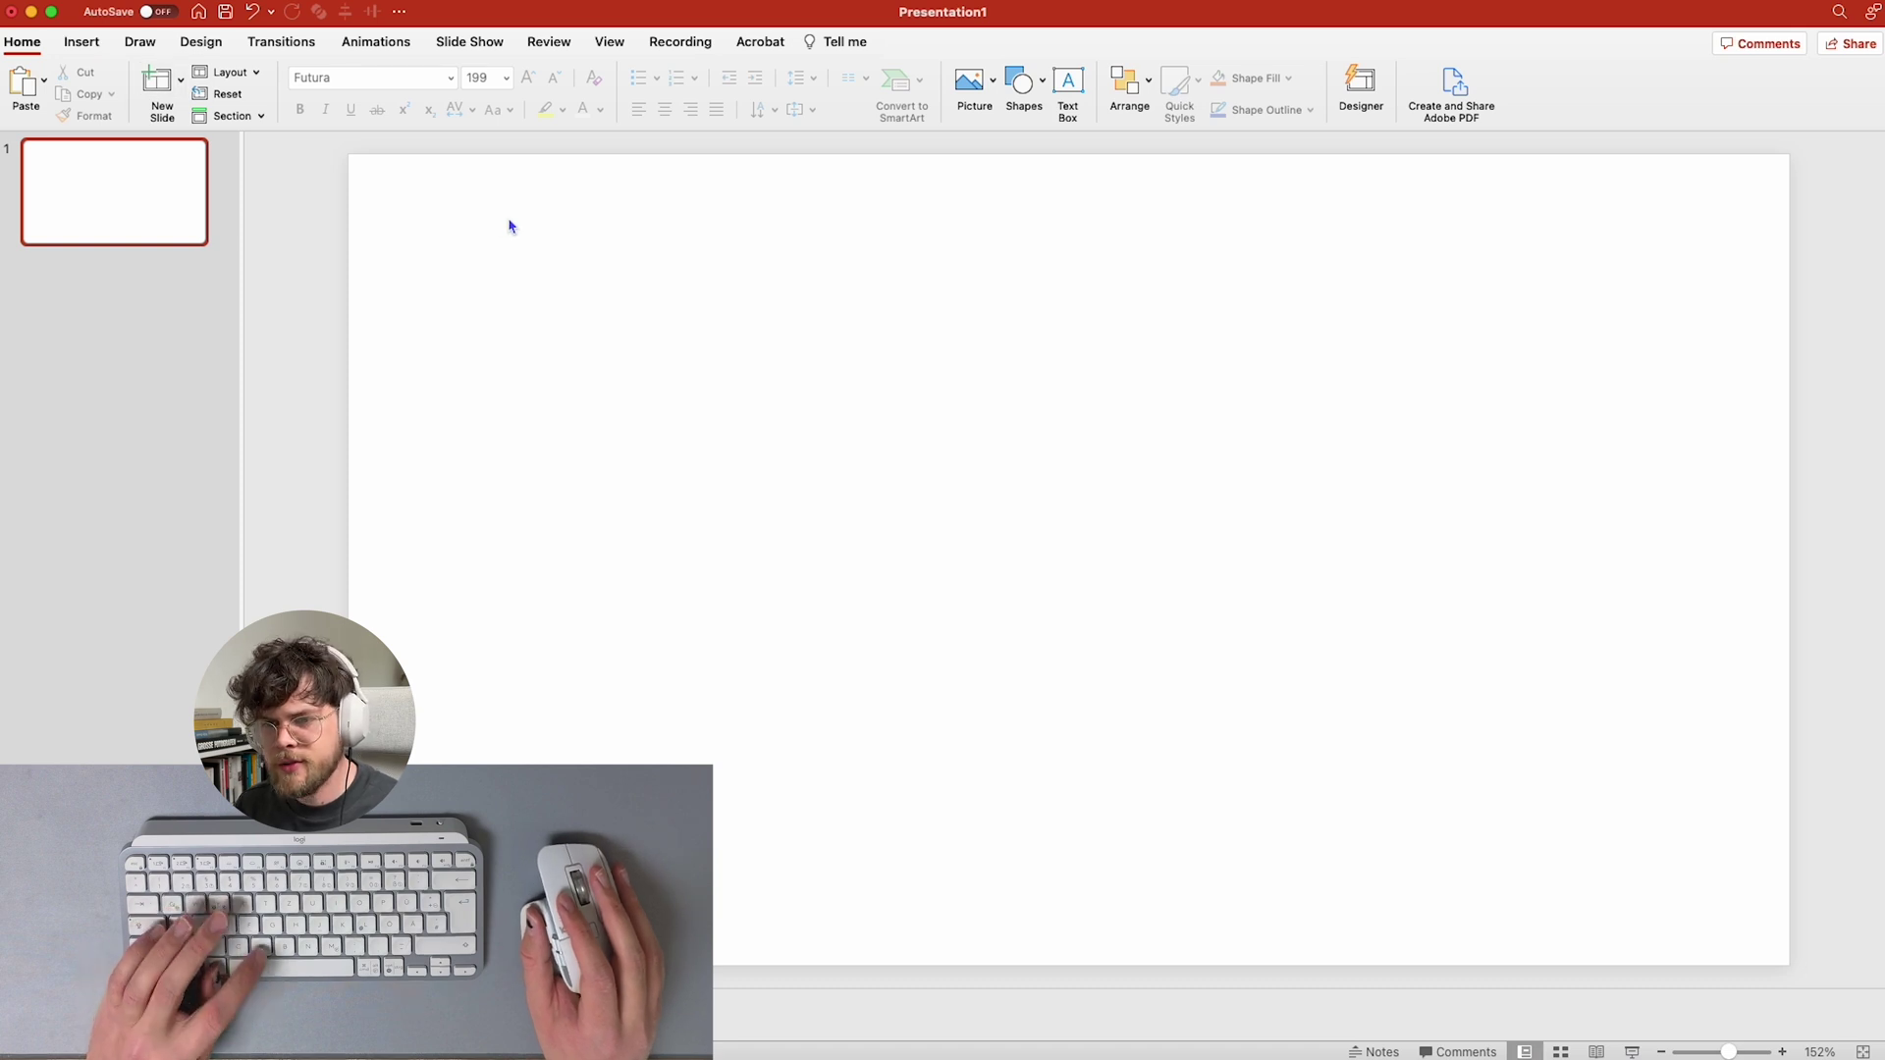
- Paste the starry Milky Way picture so it fills the blank slide
{"action": "key", "text": "super+v"}
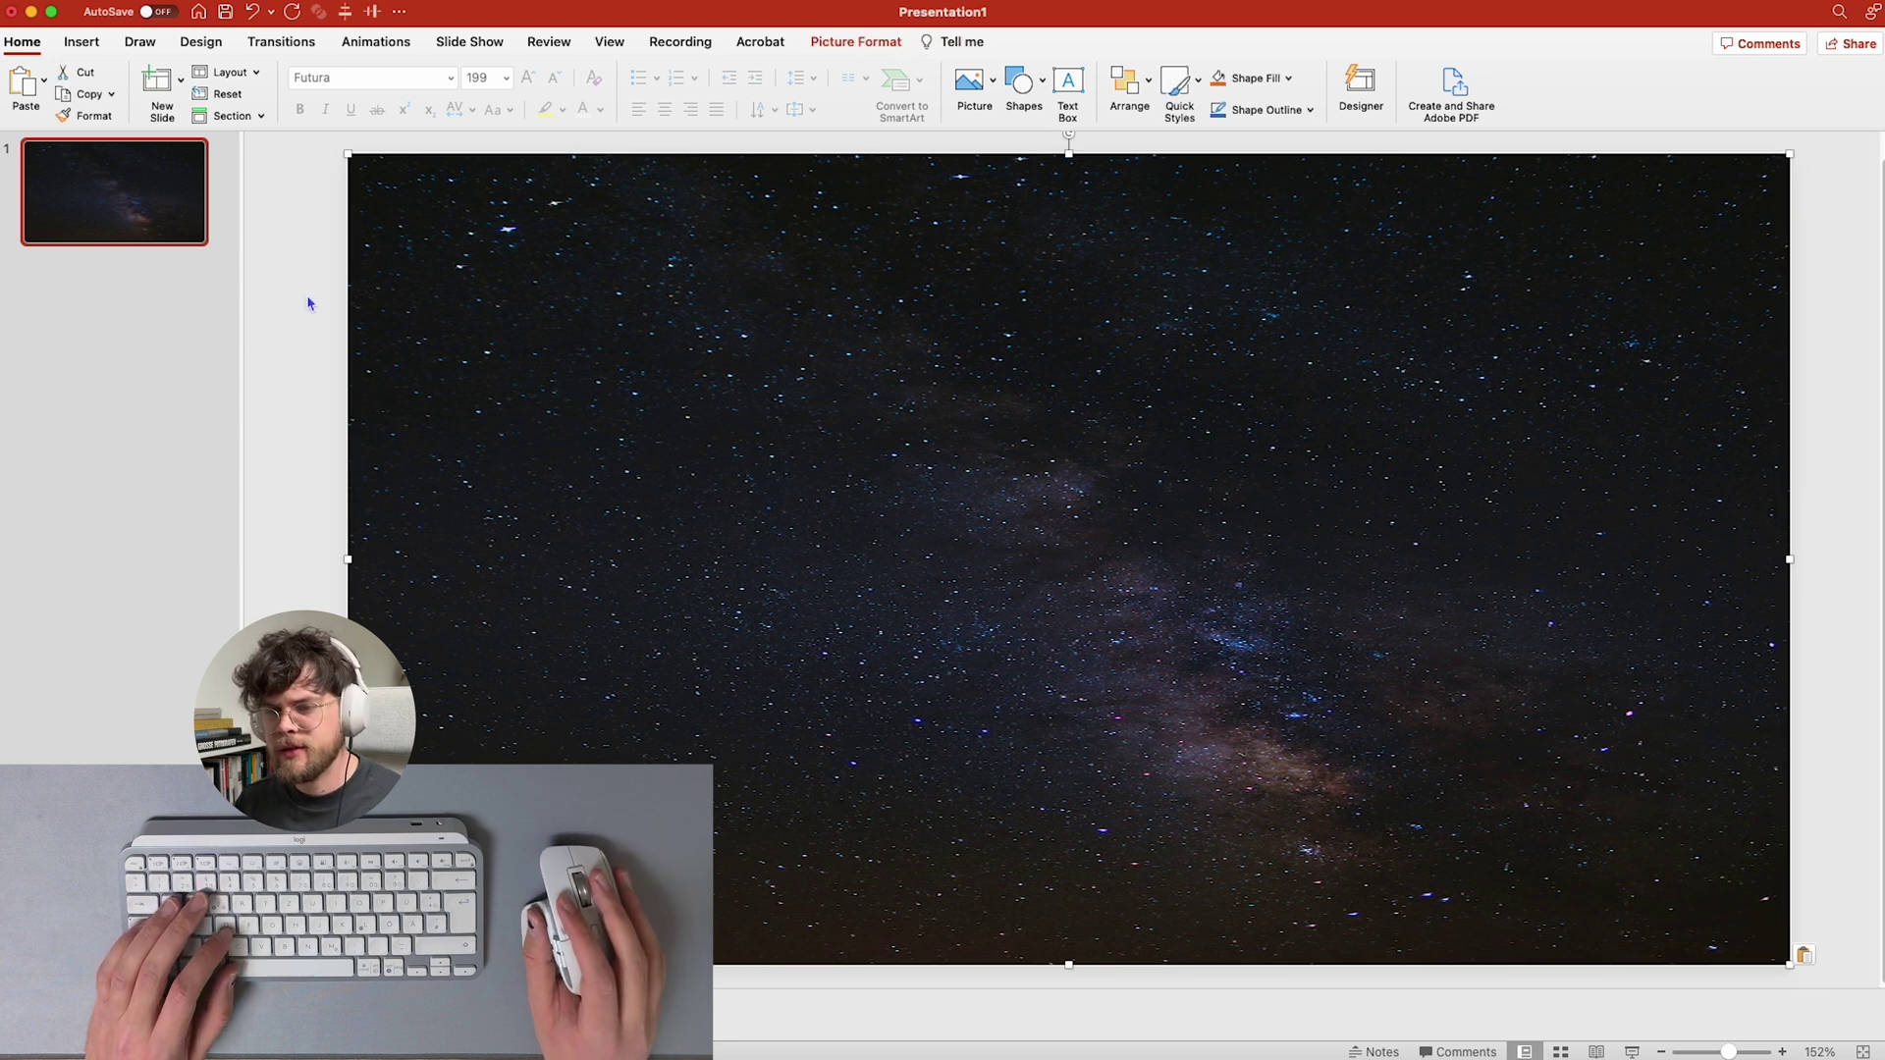
{"action": "left_click", "coordinate": [83, 42]}
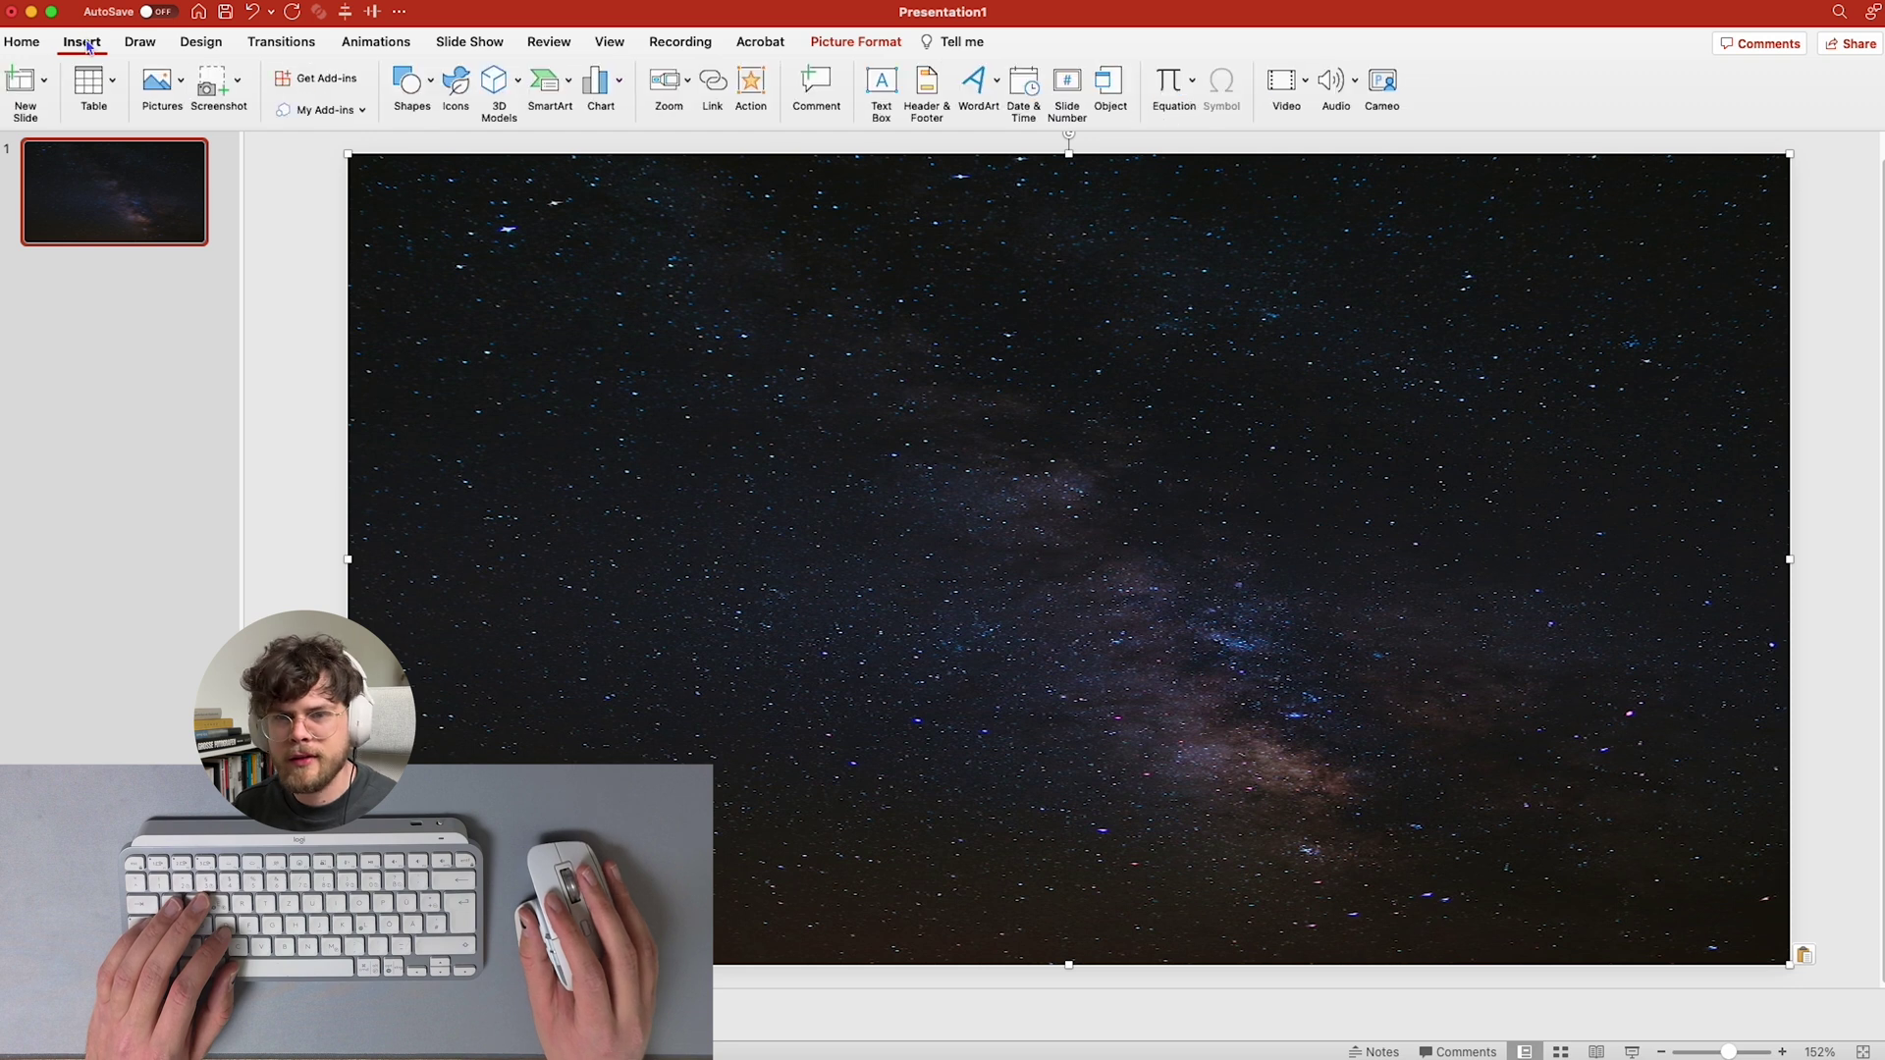
- Open the Space category of the Stock 3D Models library
{"action": "left_click", "coordinate": [523, 86]}
{"action": "left_click", "coordinate": [592, 167]}
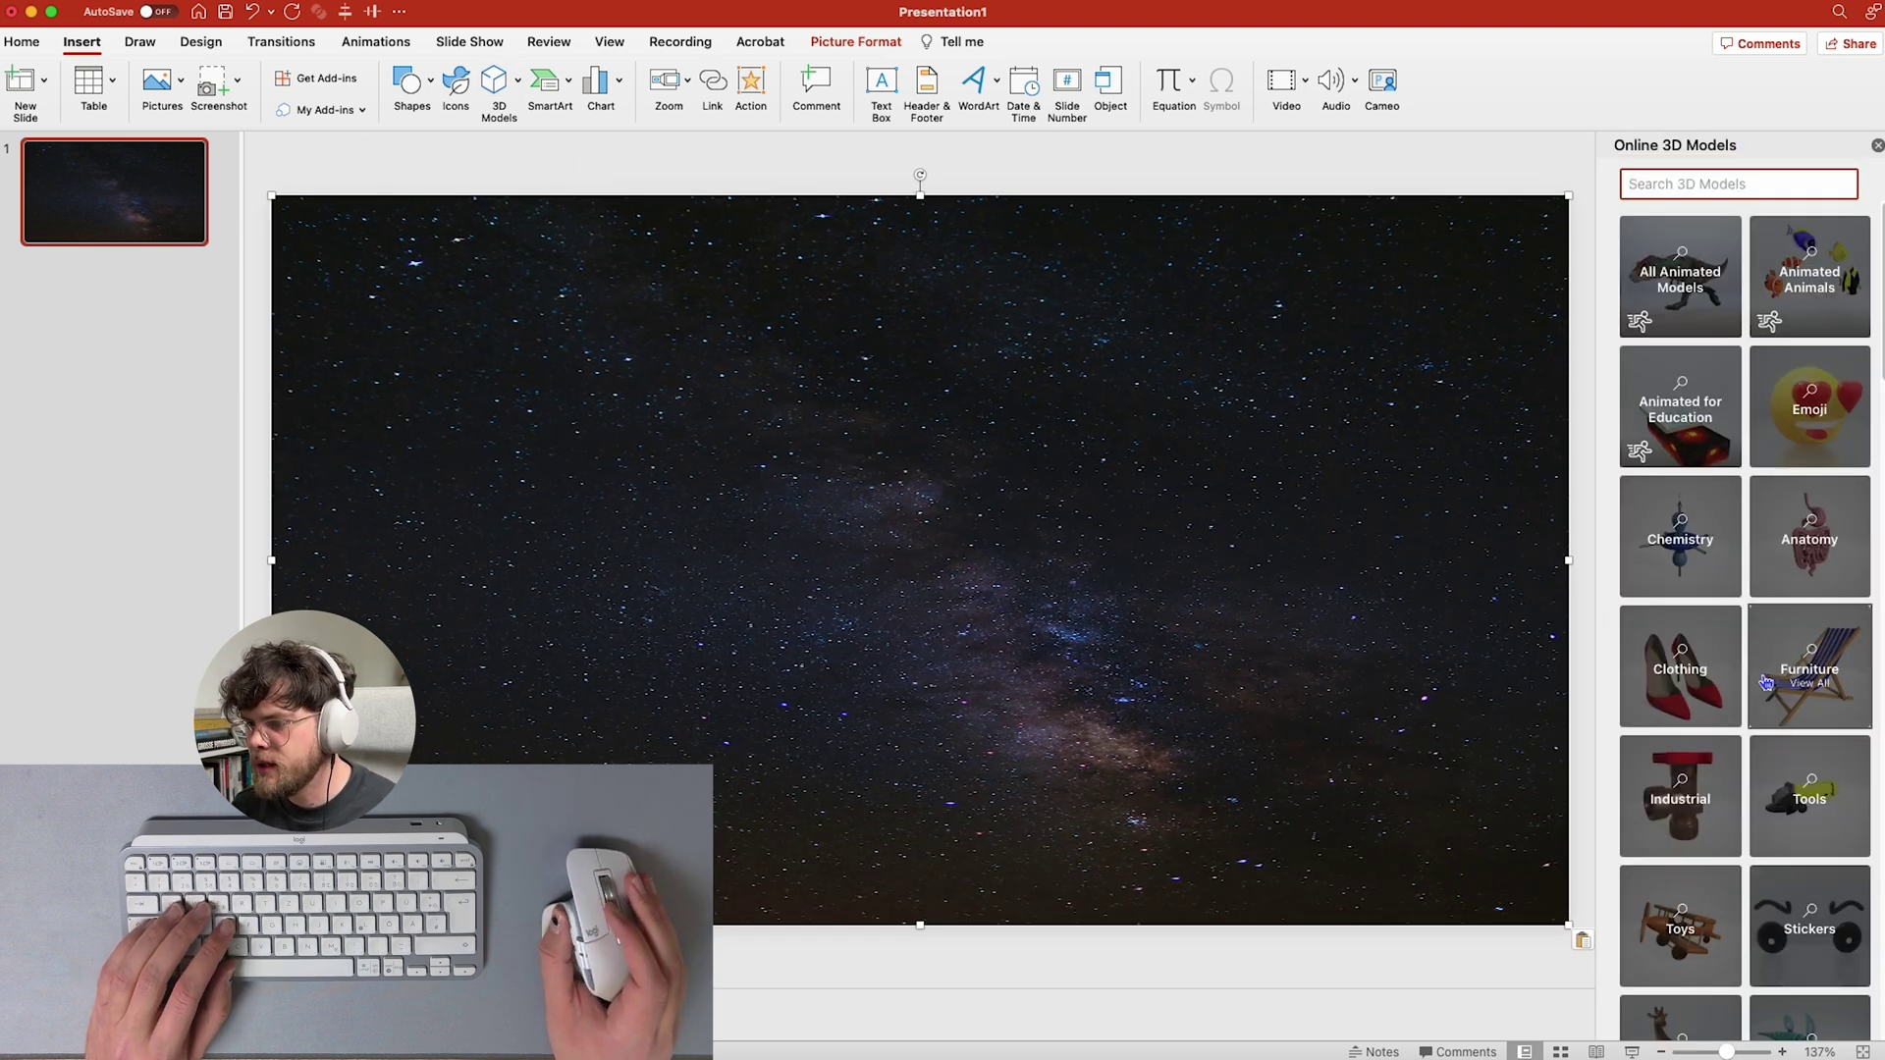
{"action": "scroll", "coordinate": [1764, 683], "scroll_direction": "down", "scroll_amount": 10}
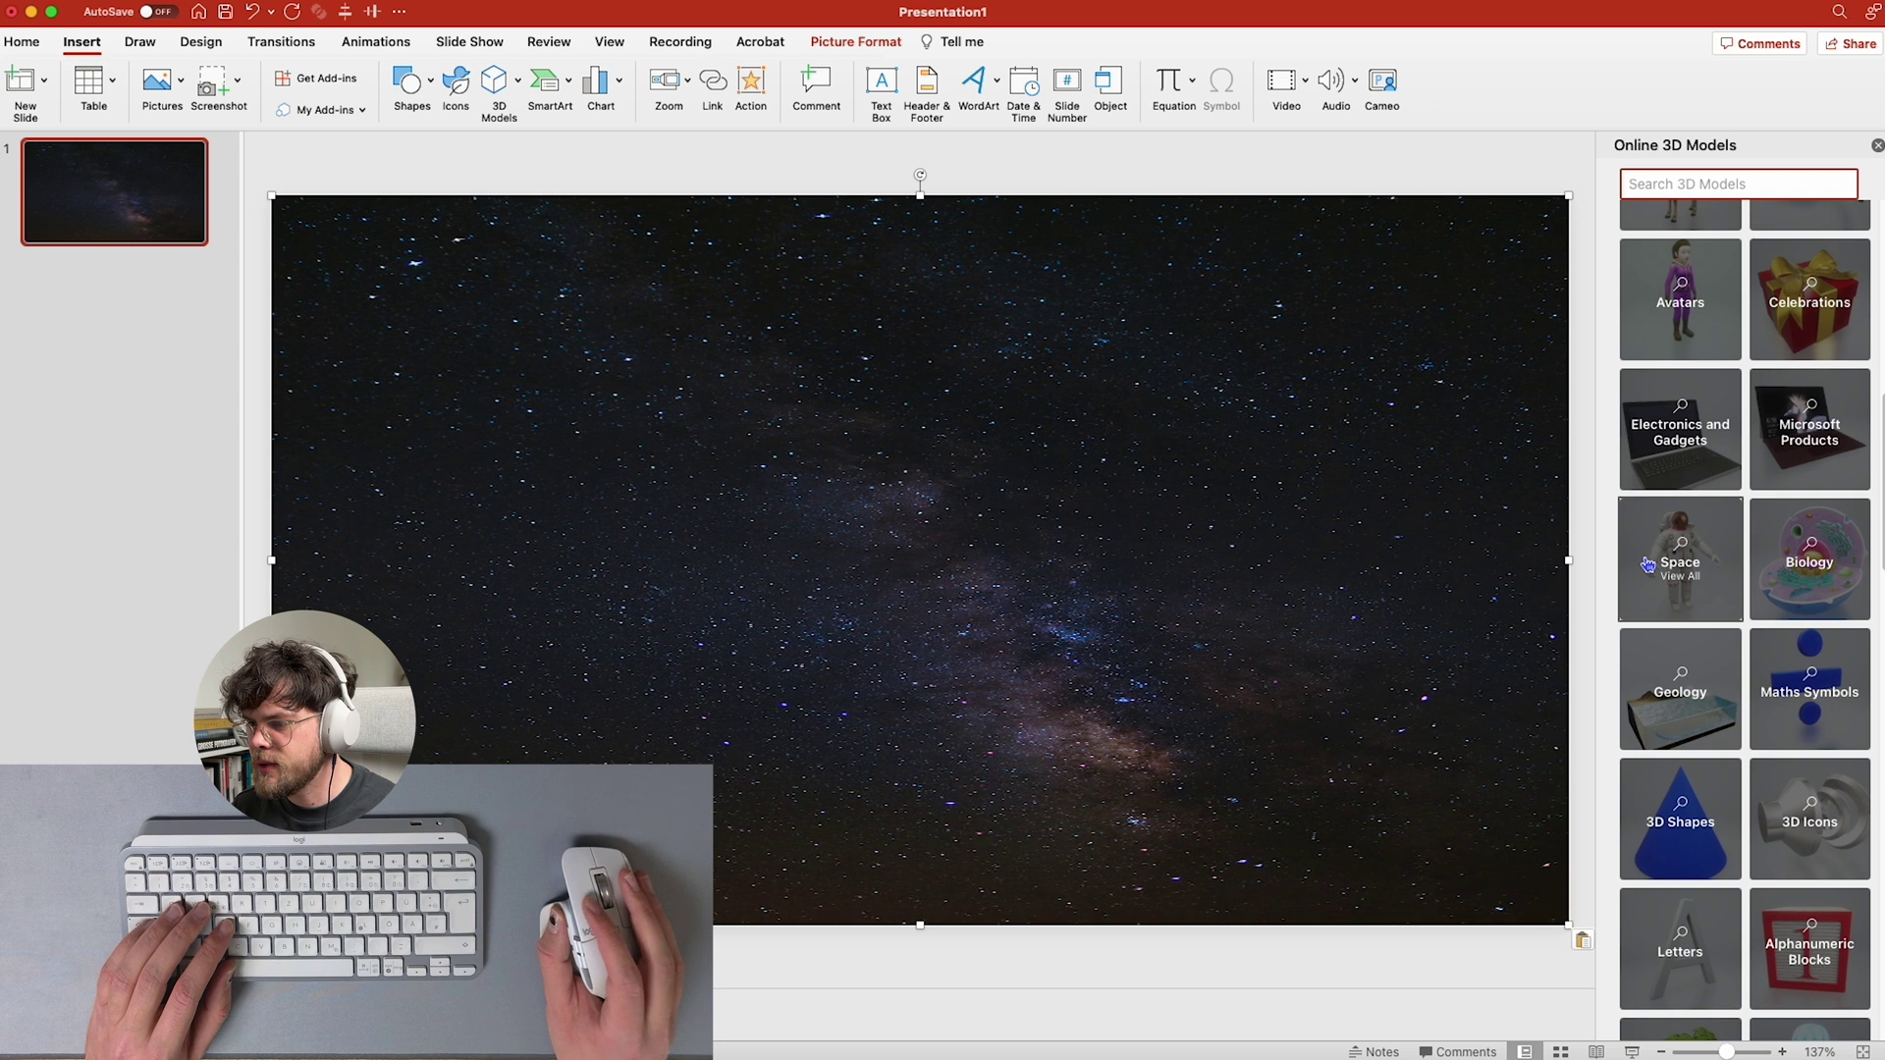
{"action": "left_click", "coordinate": [1647, 564]}
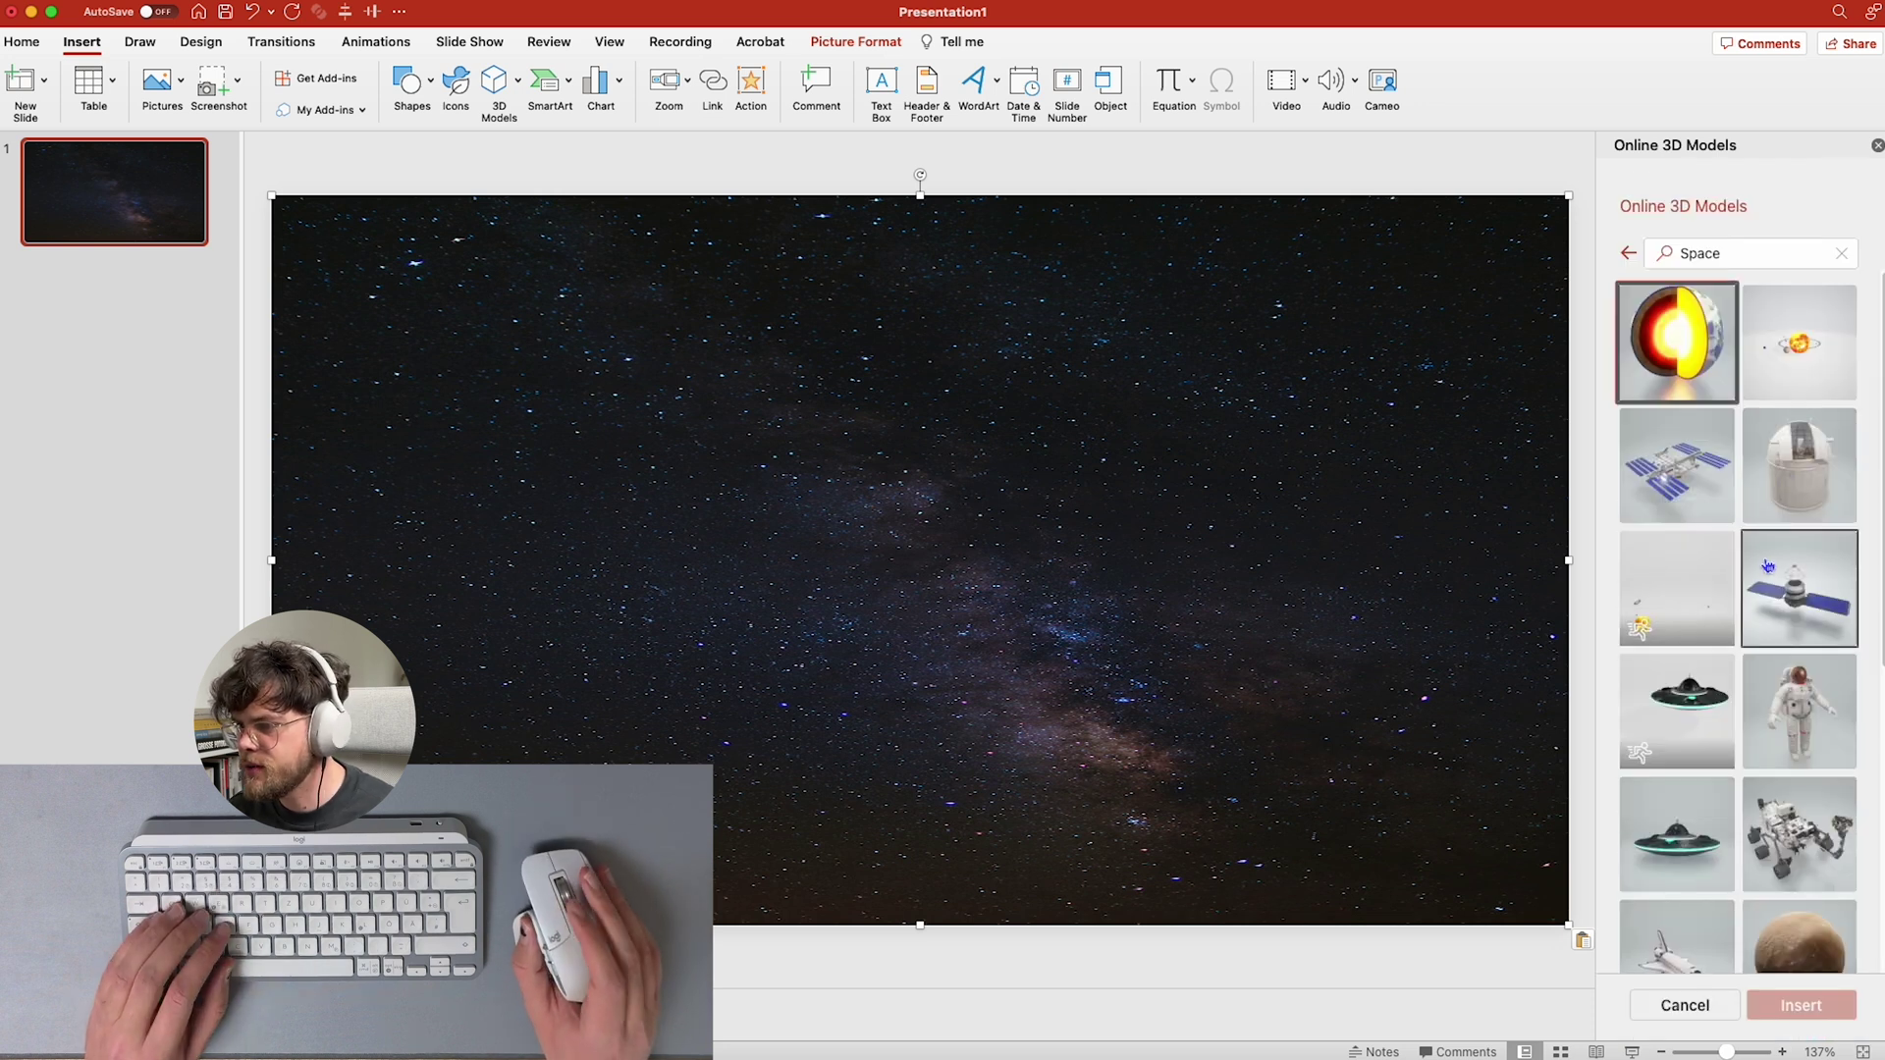
{"action": "scroll", "coordinate": [1762, 562], "scroll_direction": "down", "scroll_amount": 4}
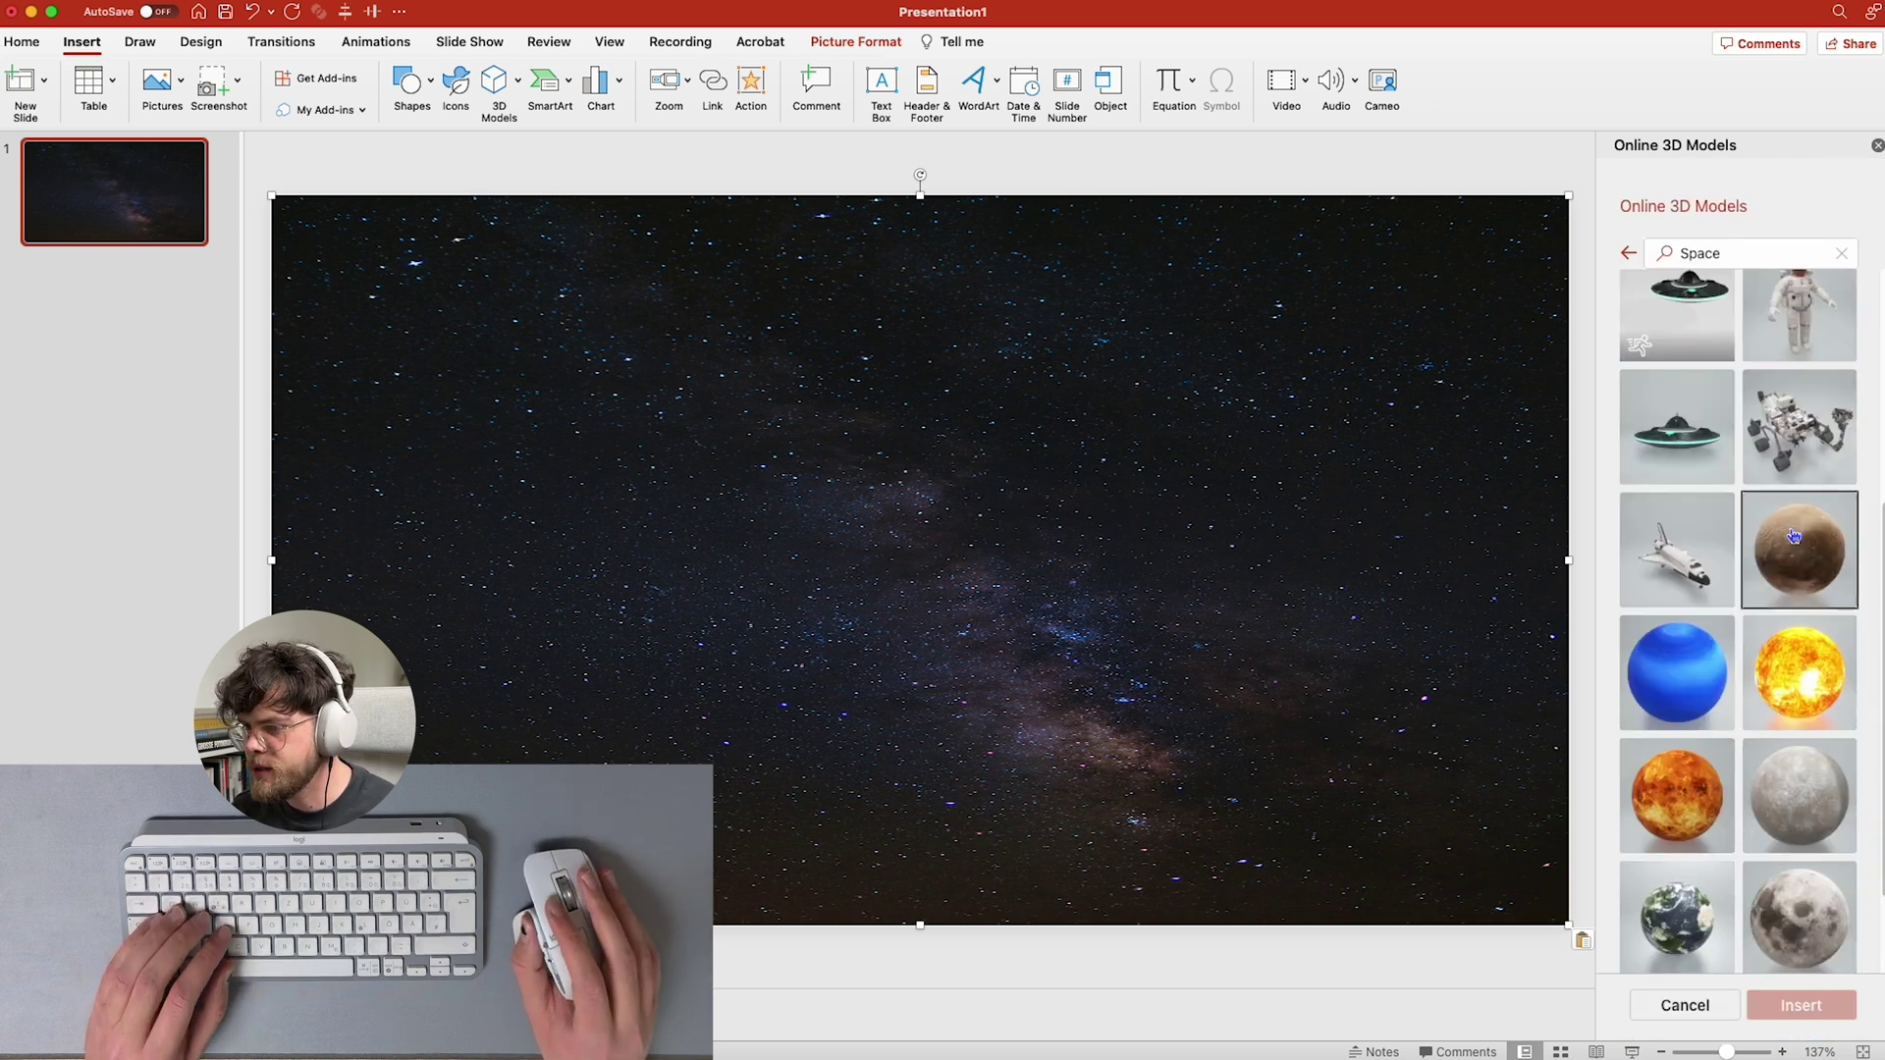
- Pick the brown planet, blue planet and Earth models and insert all three
{"action": "left_click", "coordinate": [1794, 535]}
{"action": "left_click", "coordinate": [1708, 672]}
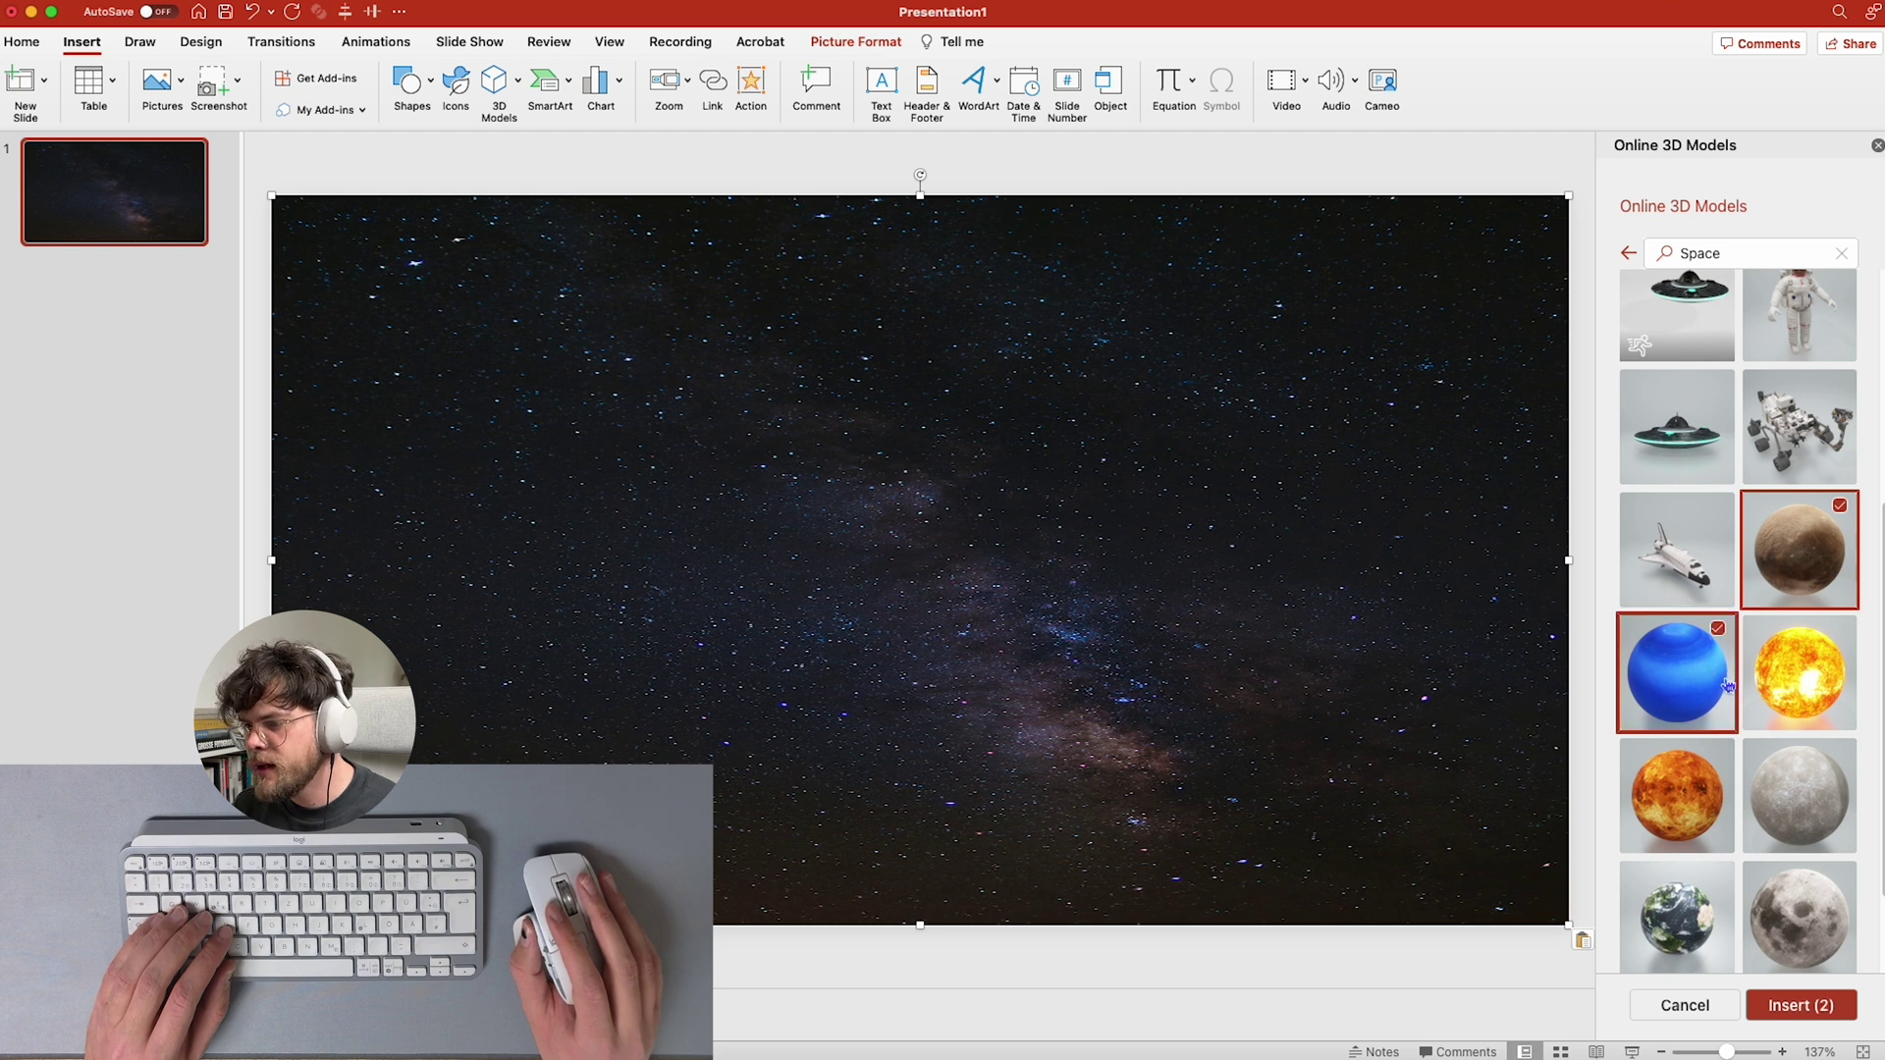
{"action": "scroll", "coordinate": [1723, 702], "scroll_direction": "down", "scroll_amount": 1}
{"action": "left_click", "coordinate": [1692, 868]}
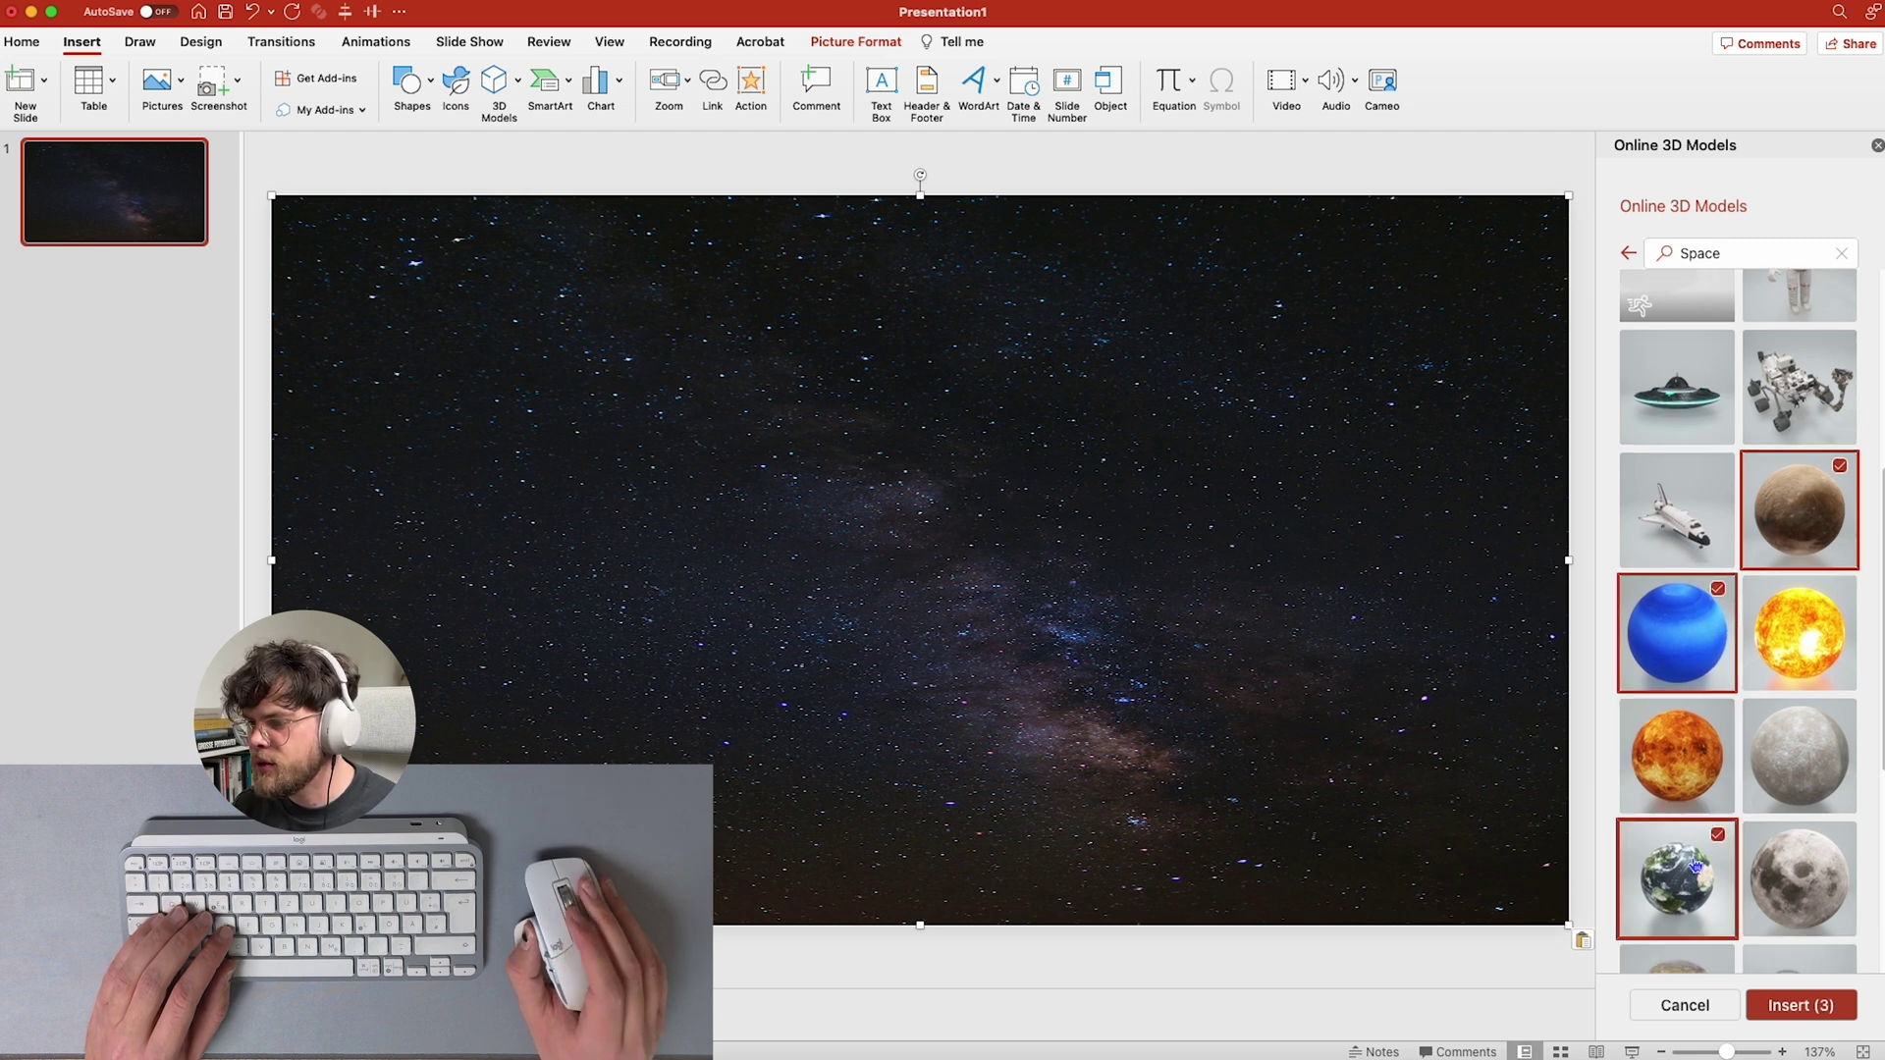
{"action": "scroll", "coordinate": [1696, 867], "scroll_direction": "down", "scroll_amount": 1}
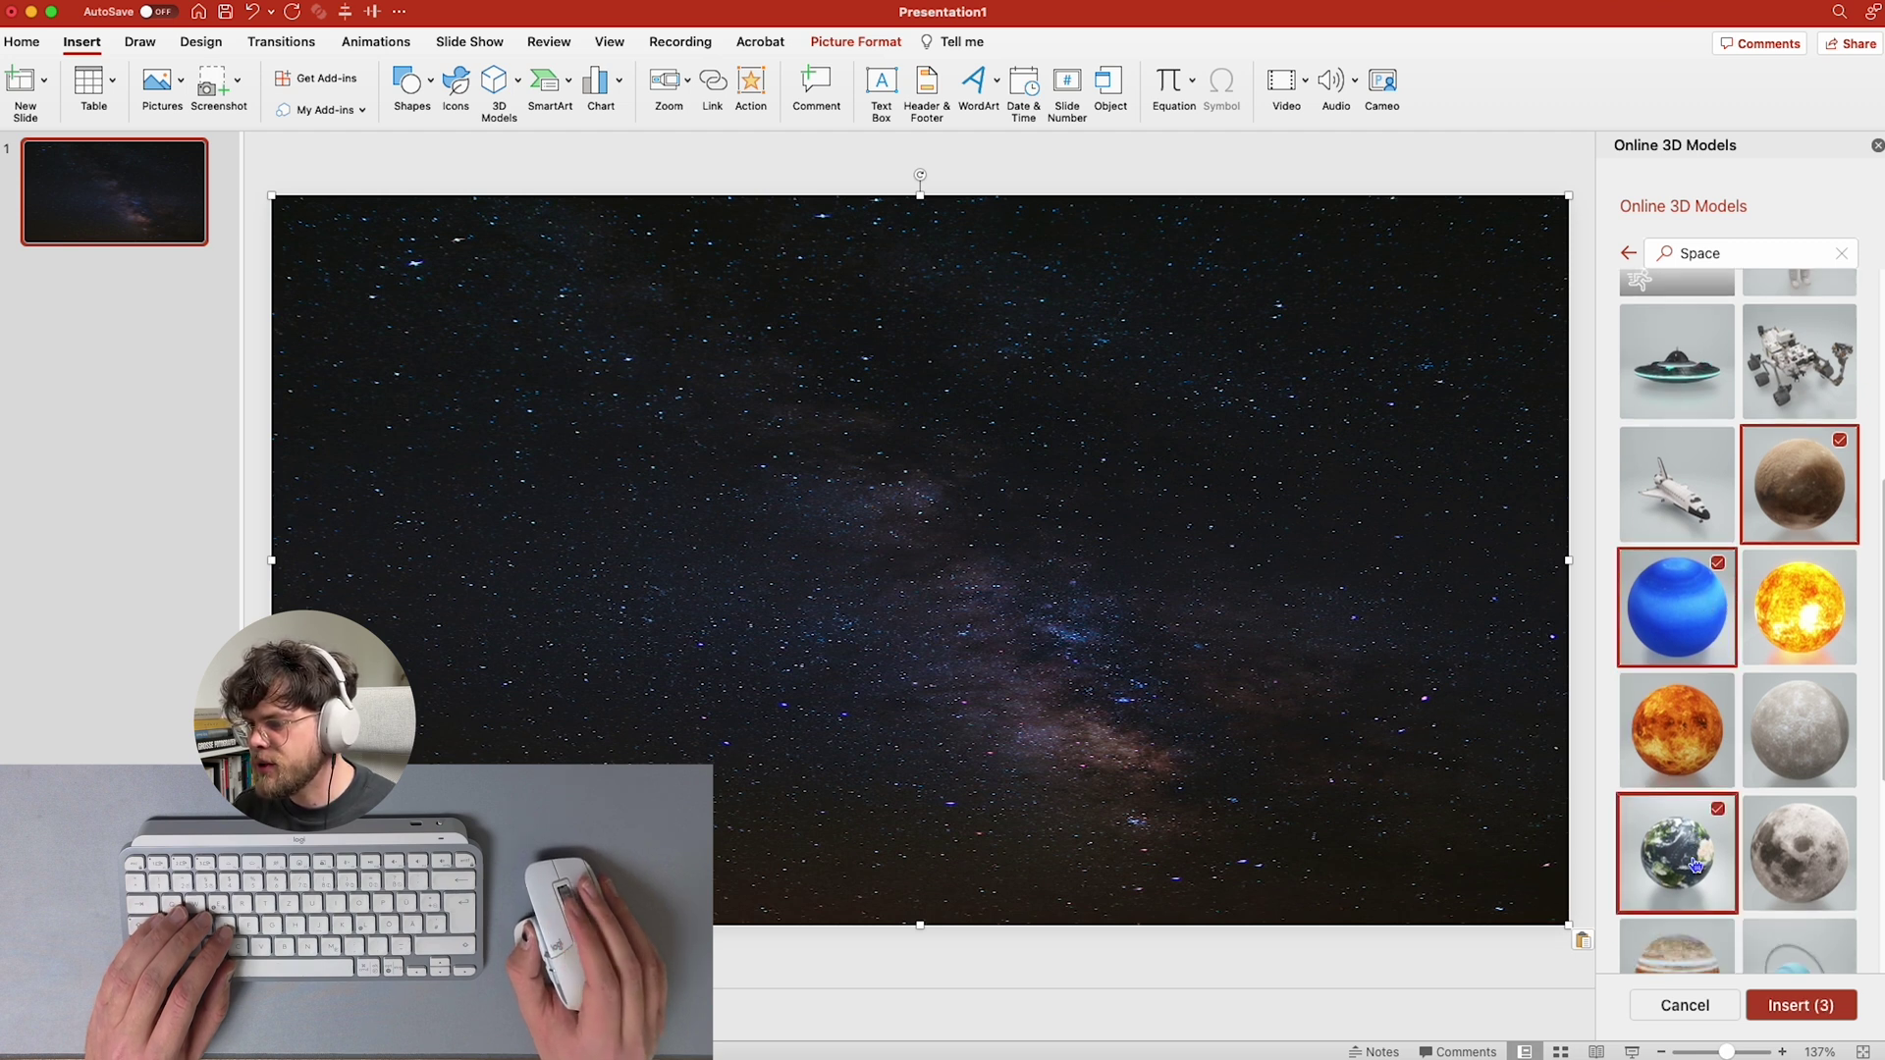
{"action": "left_click", "coordinate": [1803, 1009]}
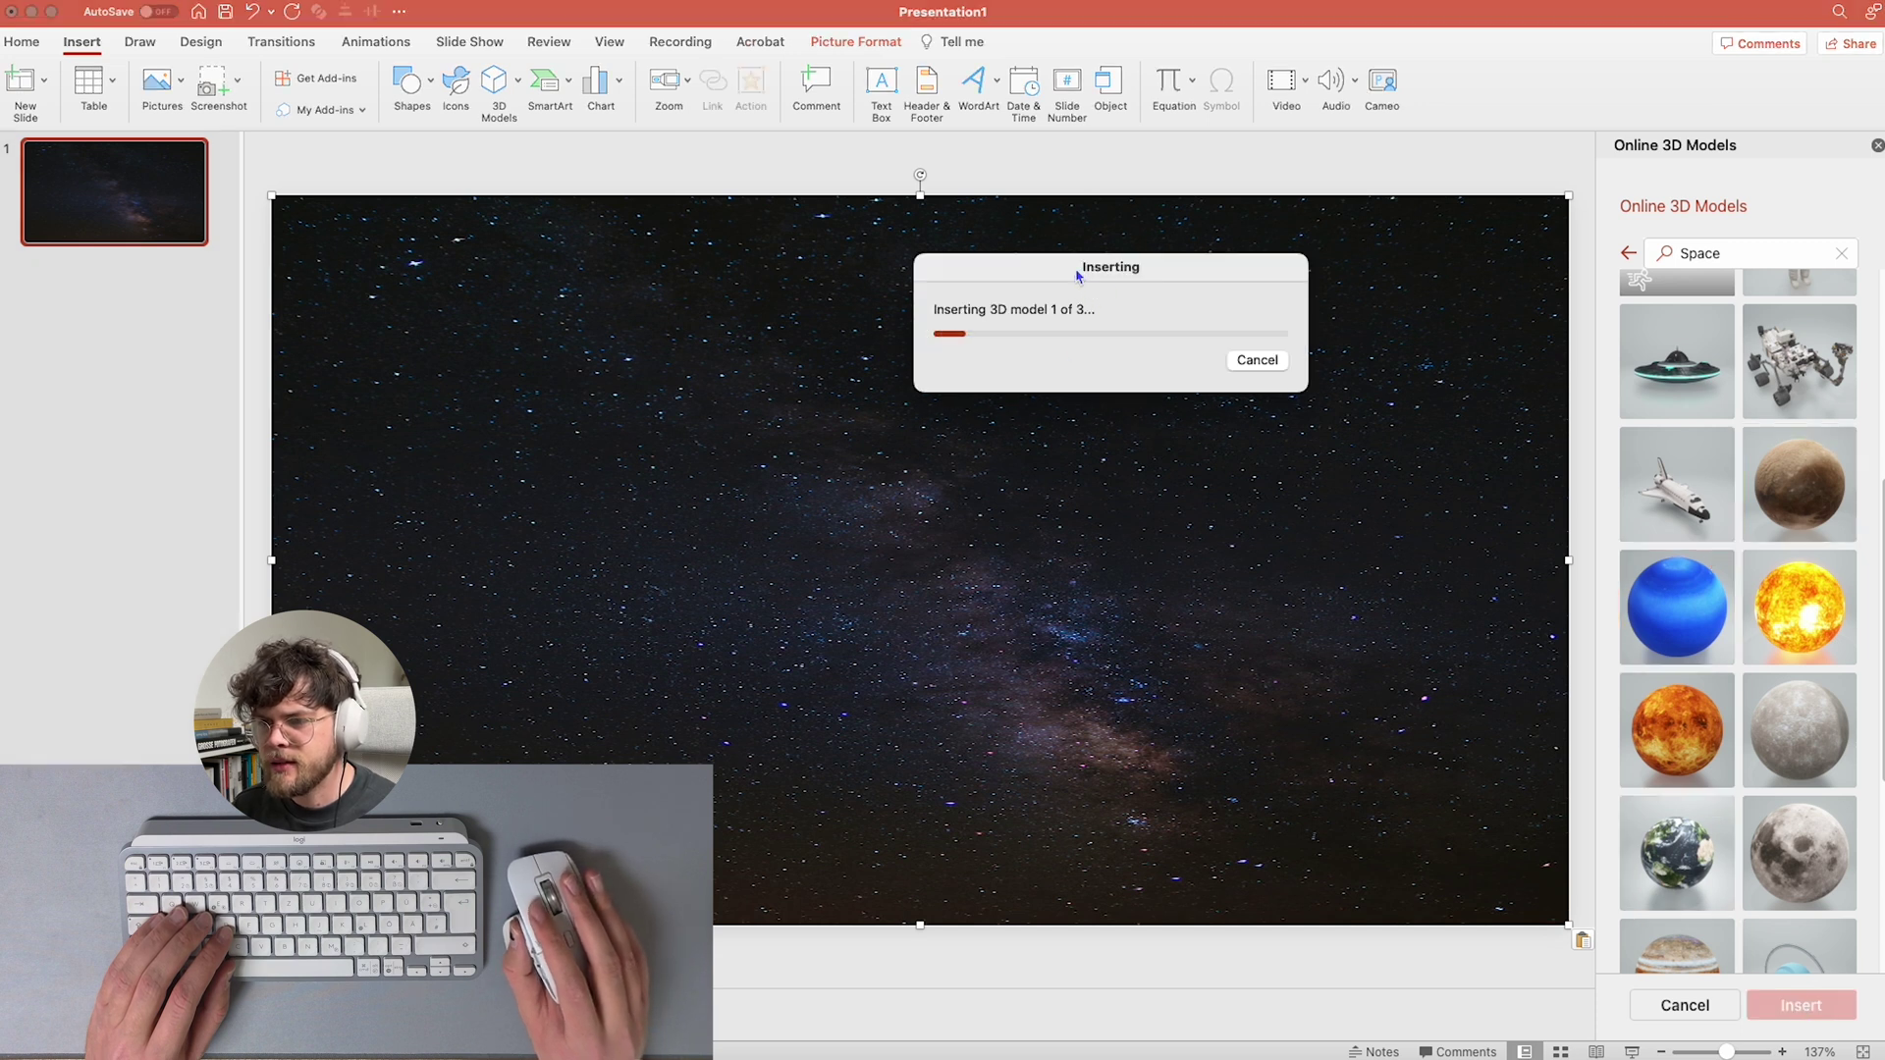
- Move the progress box aside and spread the Earth and brown planet apart
{"action": "left_click_drag", "start_coordinate": [1077, 276], "coordinate": [861, 386]}
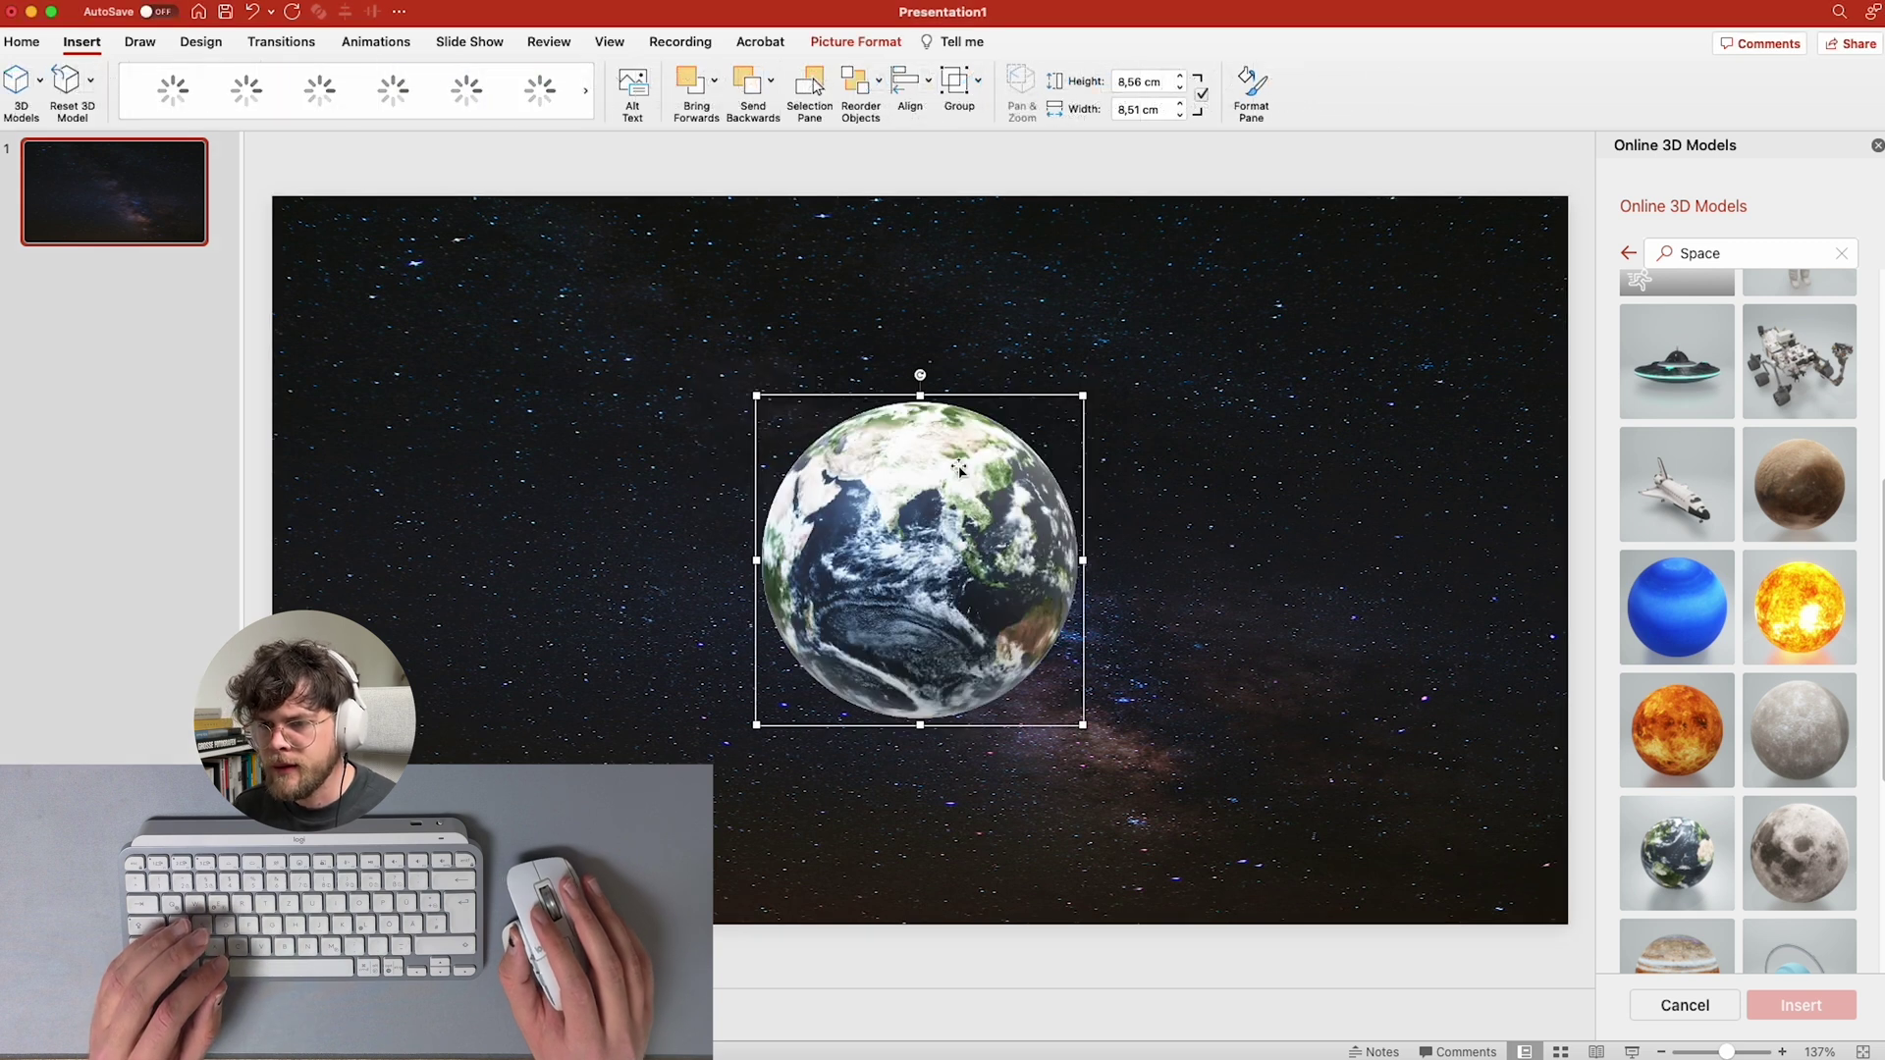
{"action": "mouse_move", "coordinate": [997, 556]}
{"action": "left_mouse_down"}
{"action": "mouse_move", "coordinate": [667, 535]}
{"action": "mouse_move", "coordinate": [979, 585]}
{"action": "left_mouse_up"}
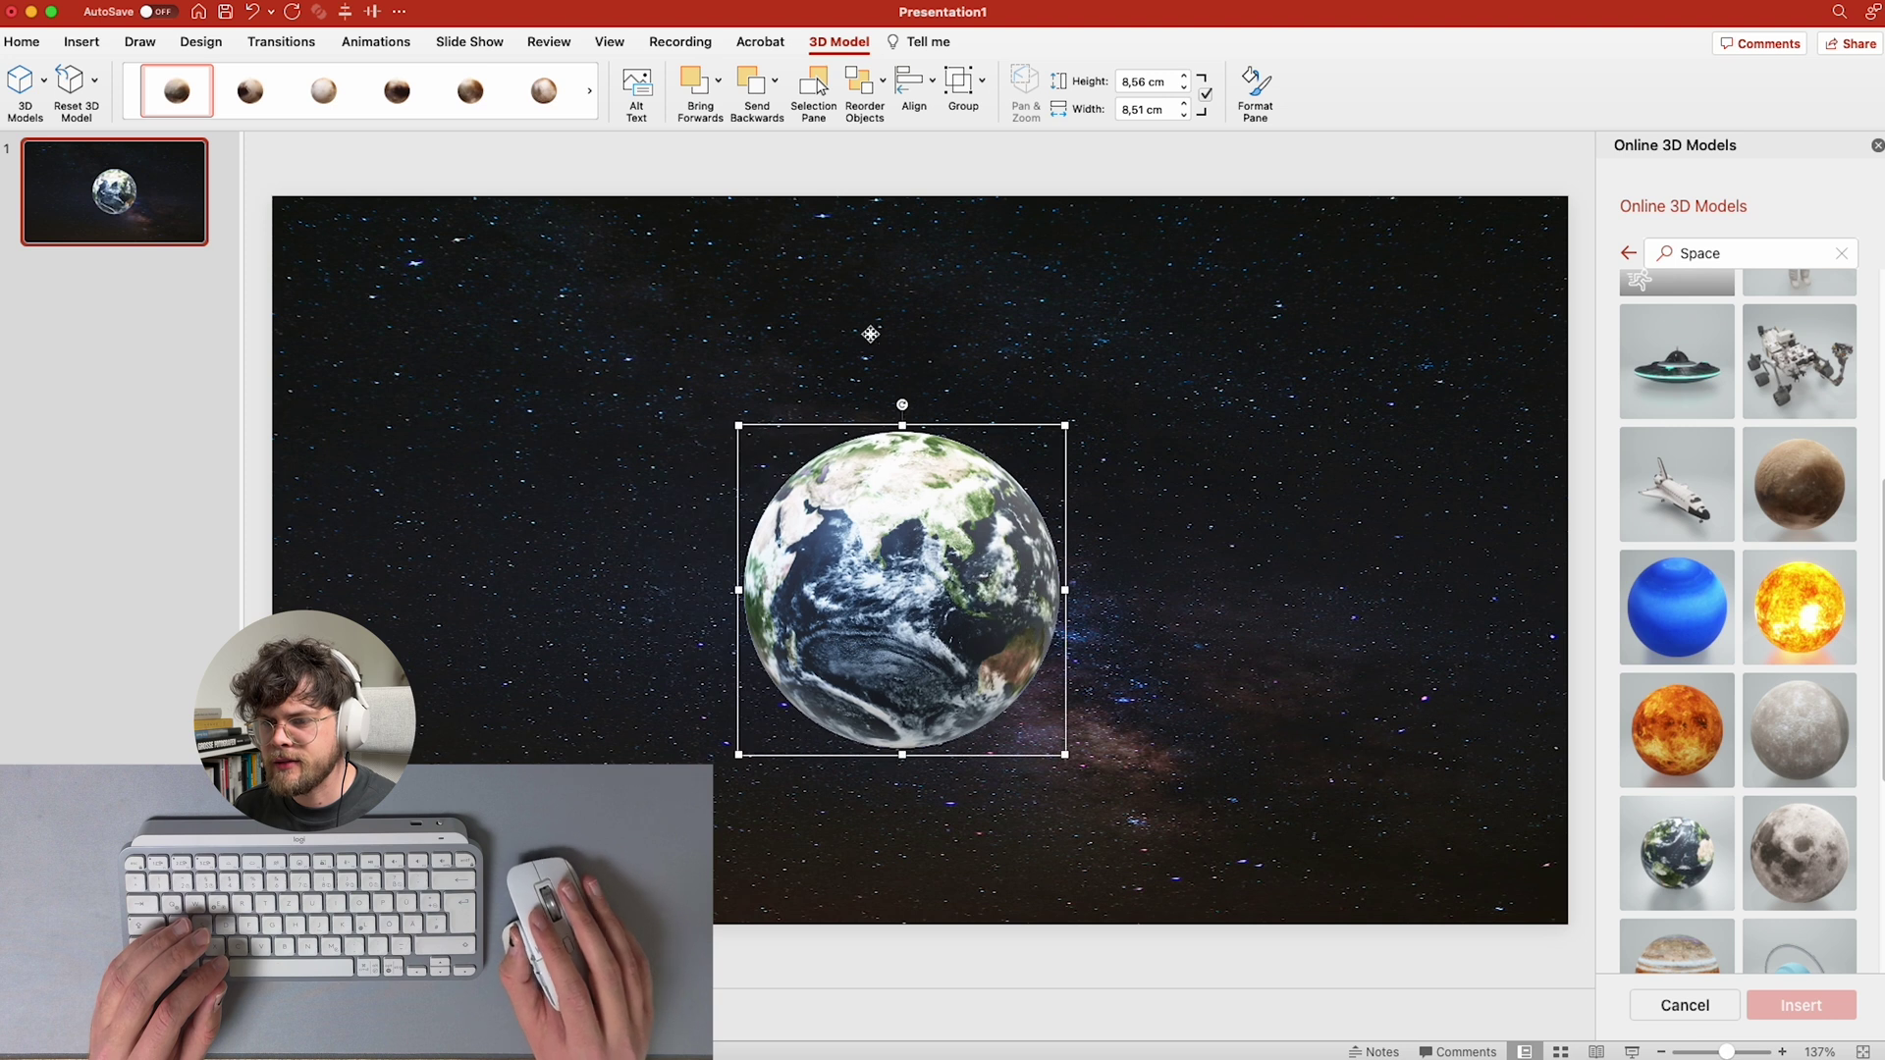
{"action": "left_click", "coordinate": [870, 328]}
{"action": "left_click", "coordinate": [1123, 183]}
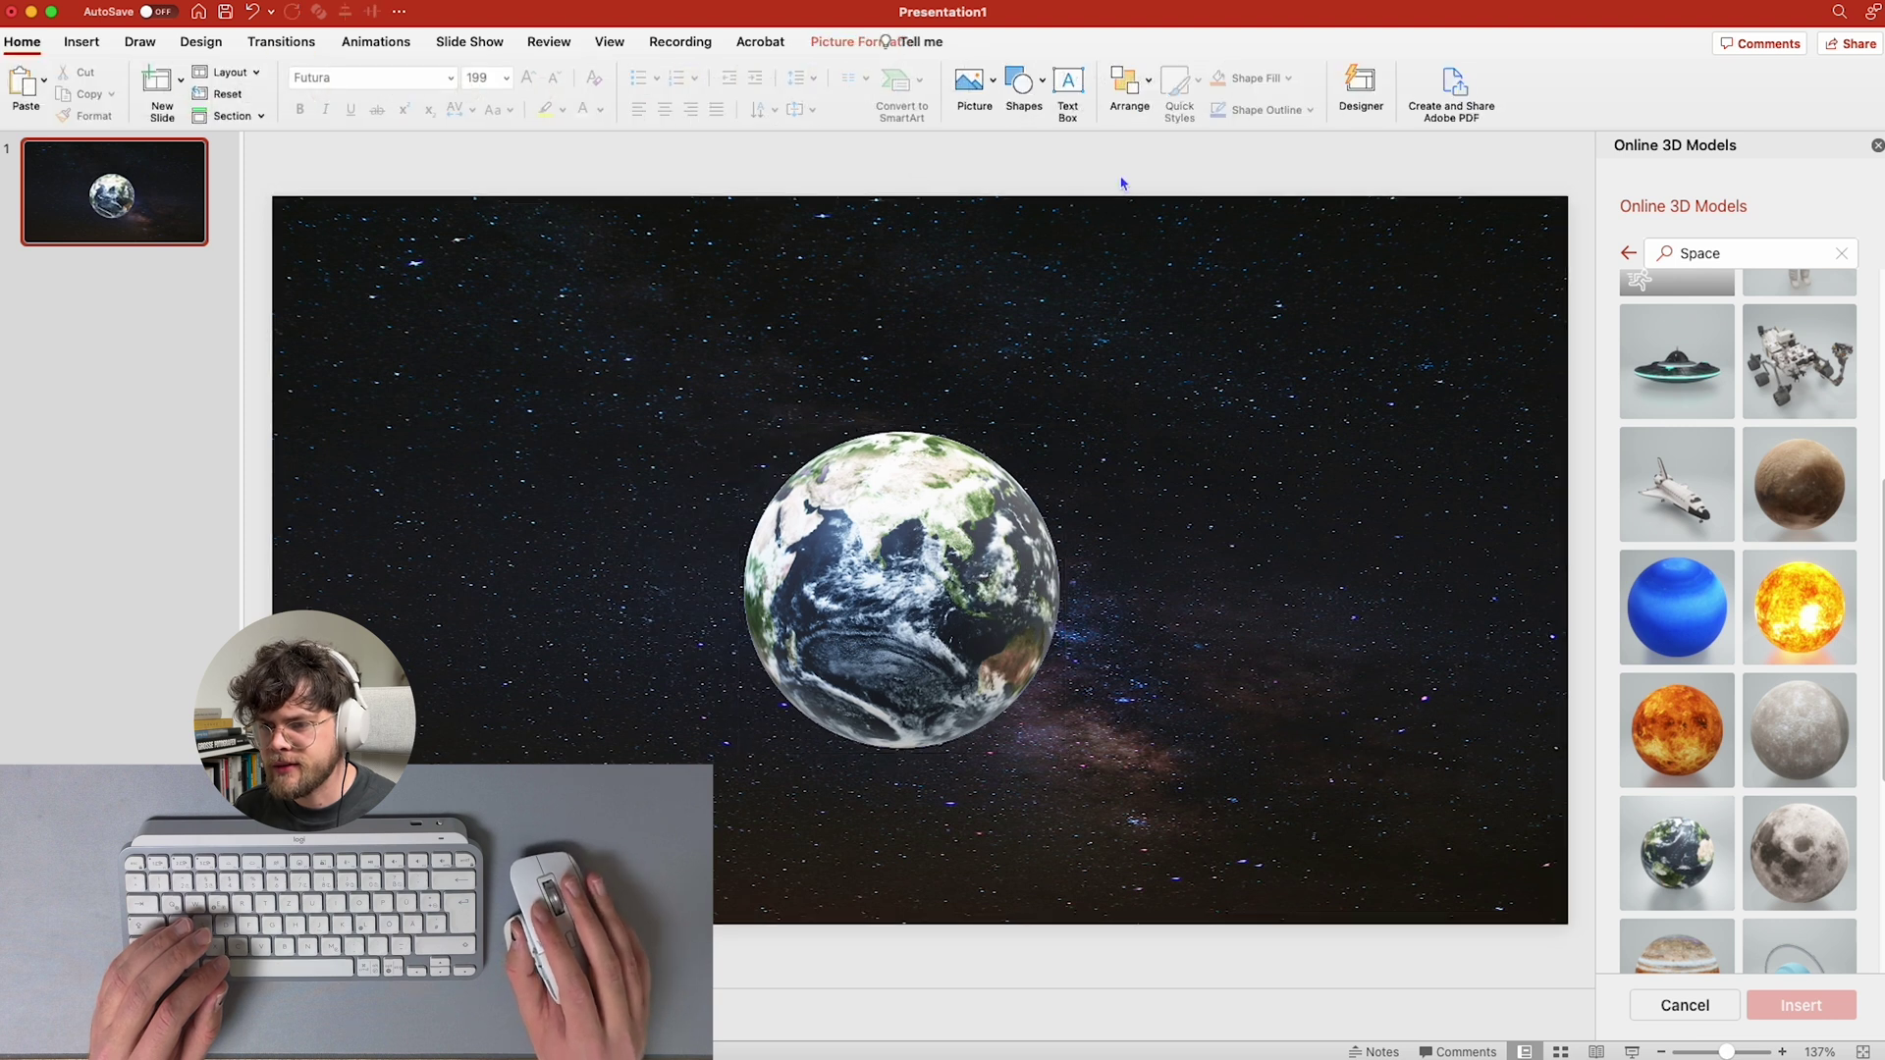
{"action": "left_click", "coordinate": [942, 510]}
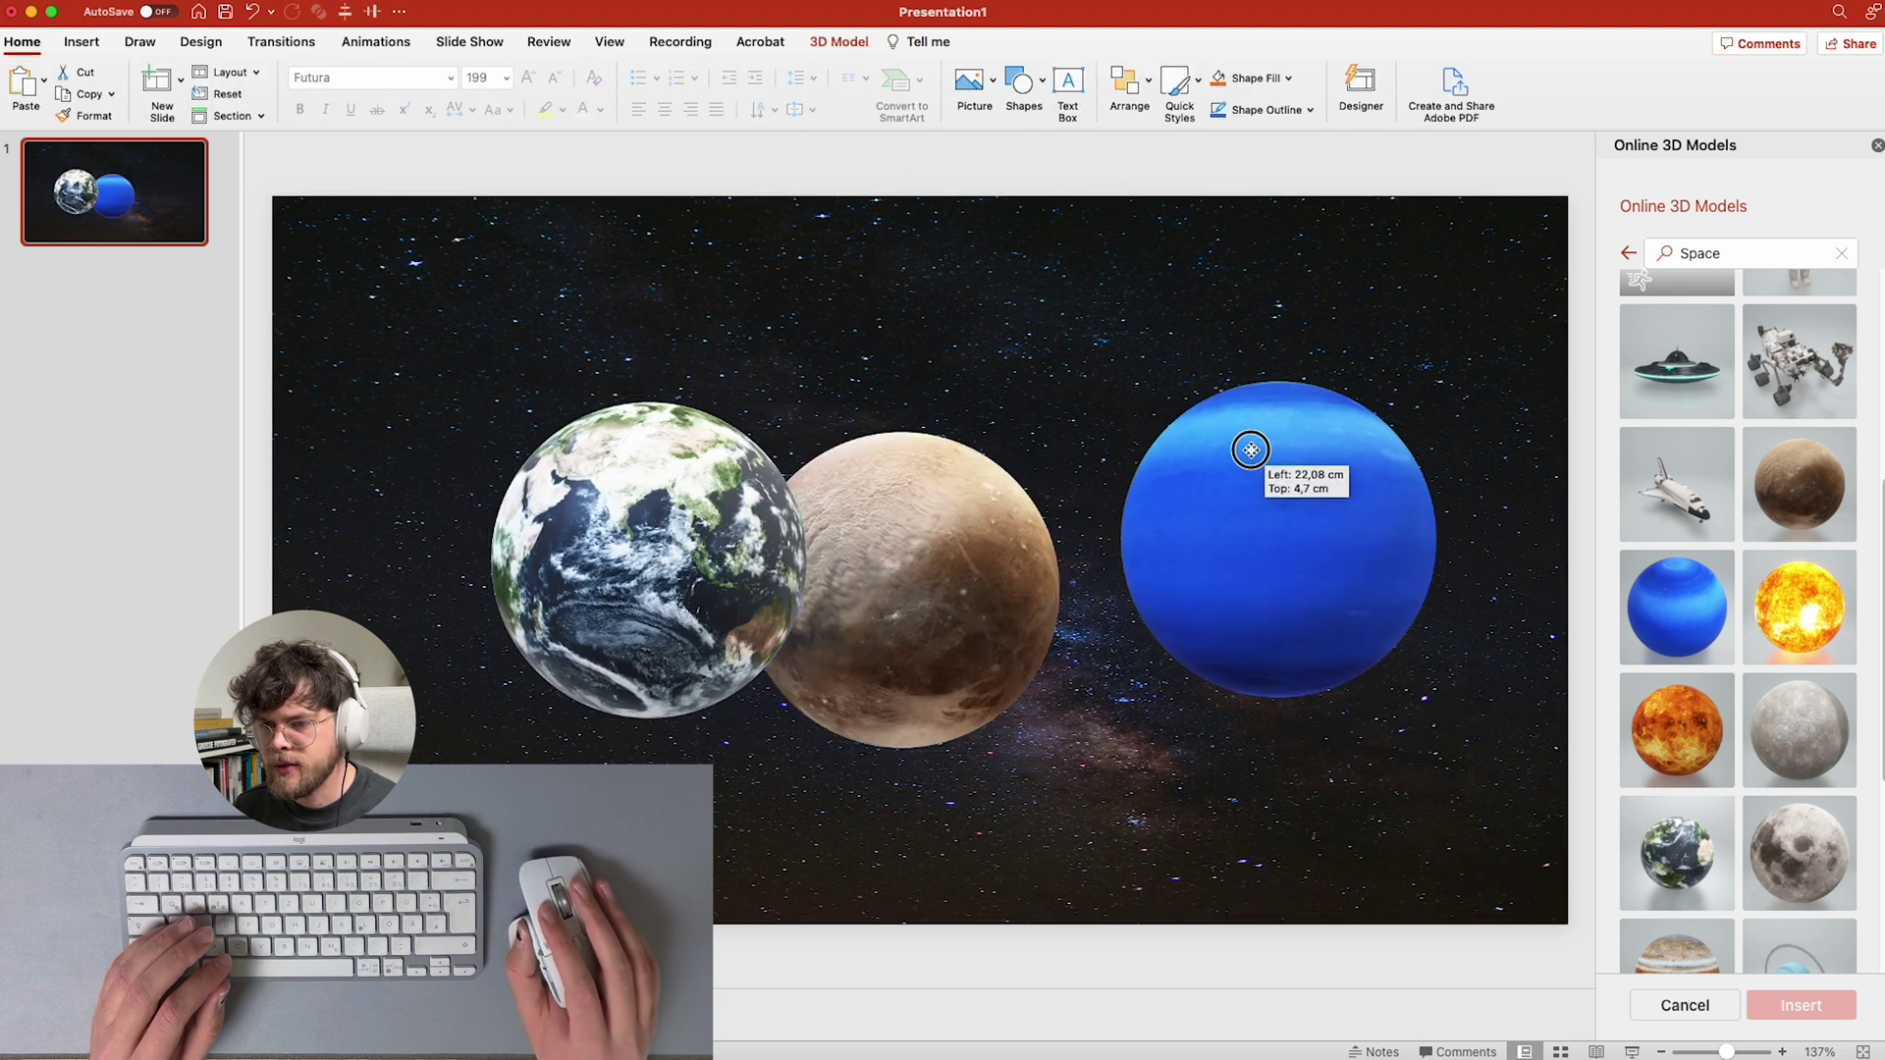
{"action": "left_click", "coordinate": [1245, 446]}
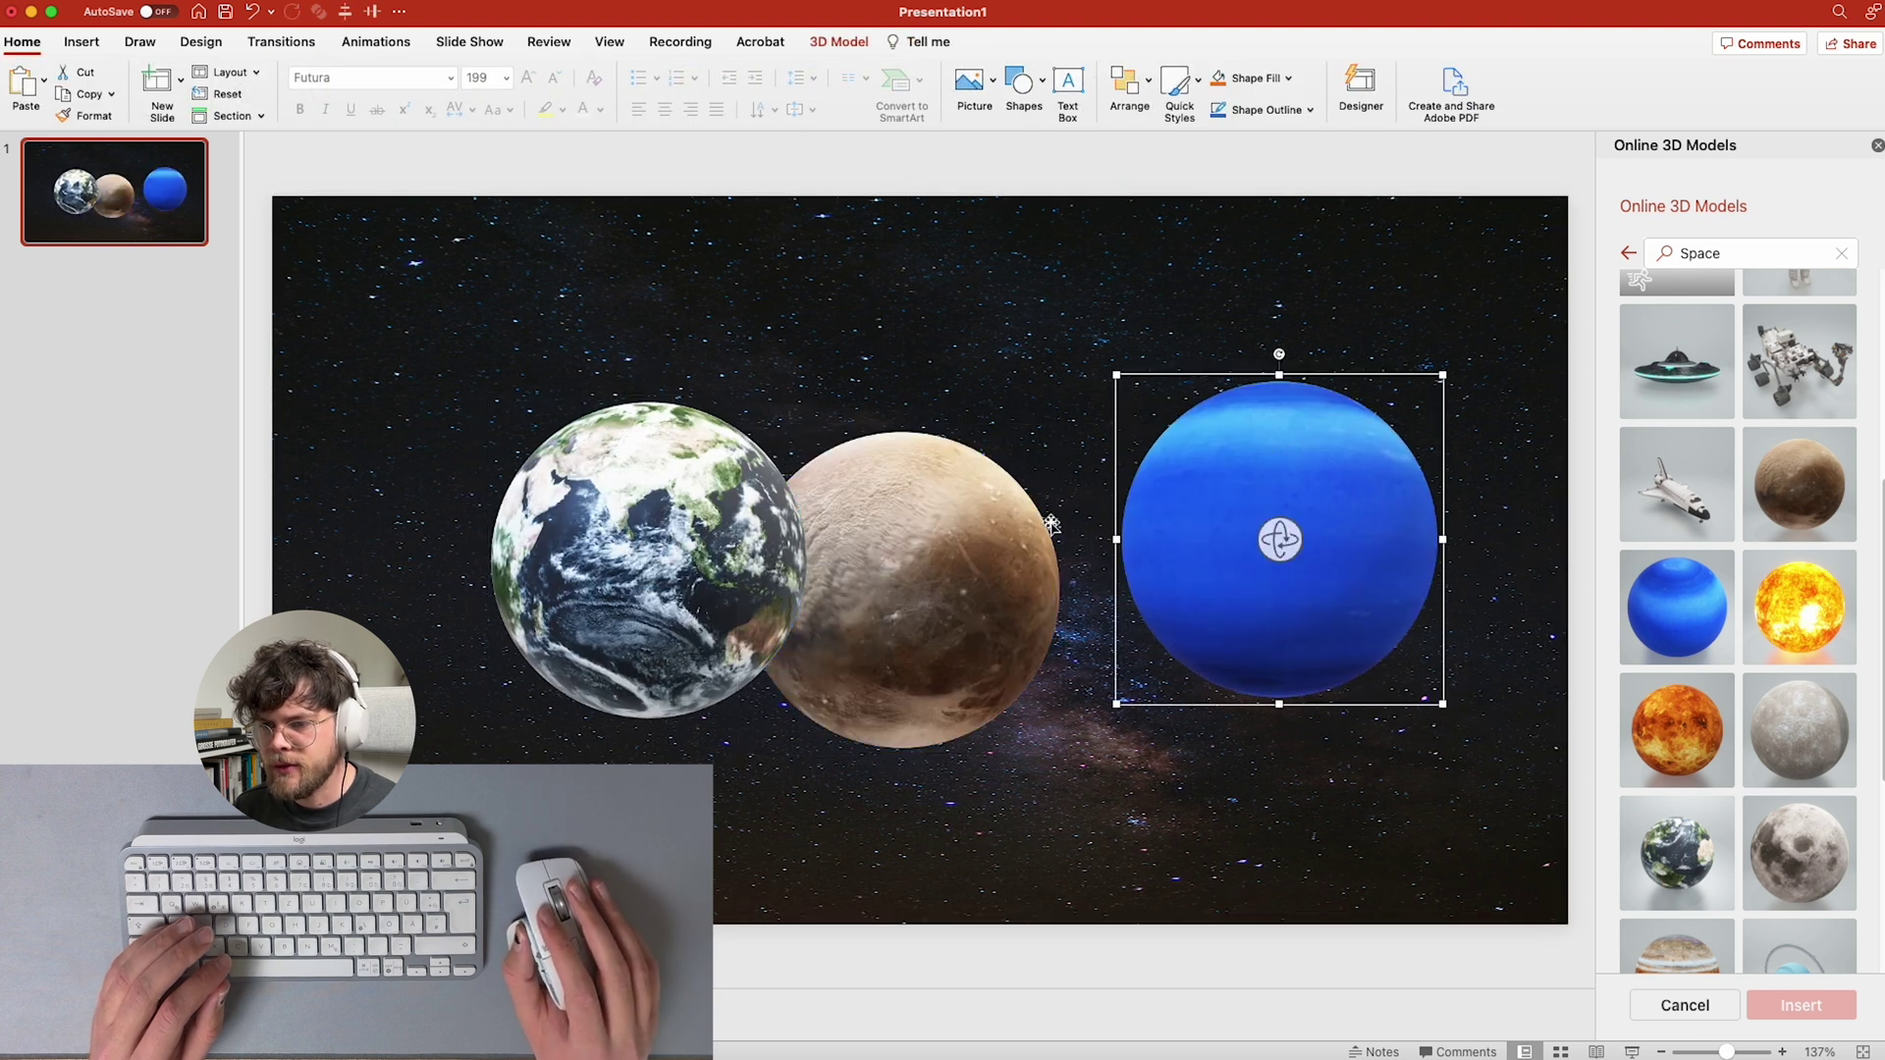
{"action": "left_click_drag", "start_coordinate": [939, 565], "coordinate": [973, 593]}
- Select all three planets, shrink them together, and move them into a row
{"action": "left_click", "coordinate": [1309, 496]}
{"action": "left_click", "coordinate": [733, 537], "text": "shift"}
{"action": "left_click", "coordinate": [979, 593], "text": "shift"}
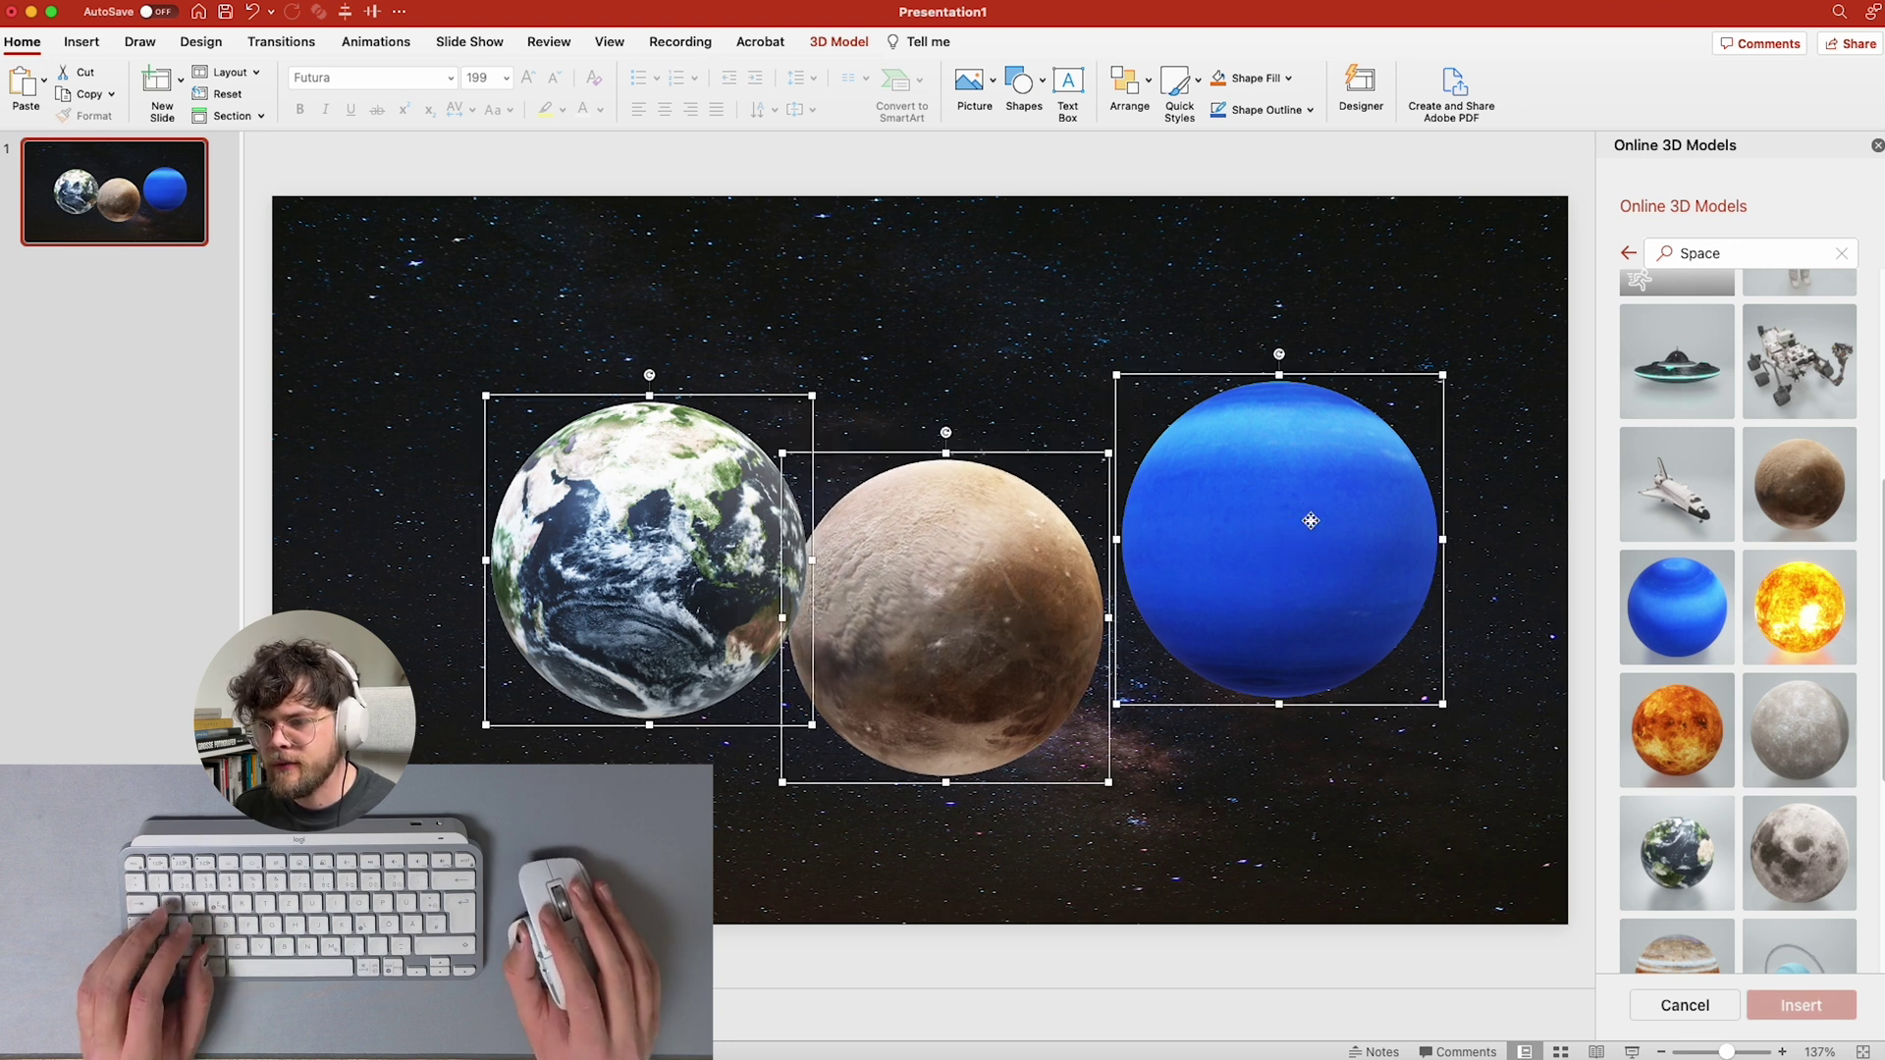
{"action": "left_click_drag", "start_coordinate": [1443, 376], "coordinate": [1319, 494]}
{"action": "left_click_drag", "start_coordinate": [909, 644], "coordinate": [973, 569]}
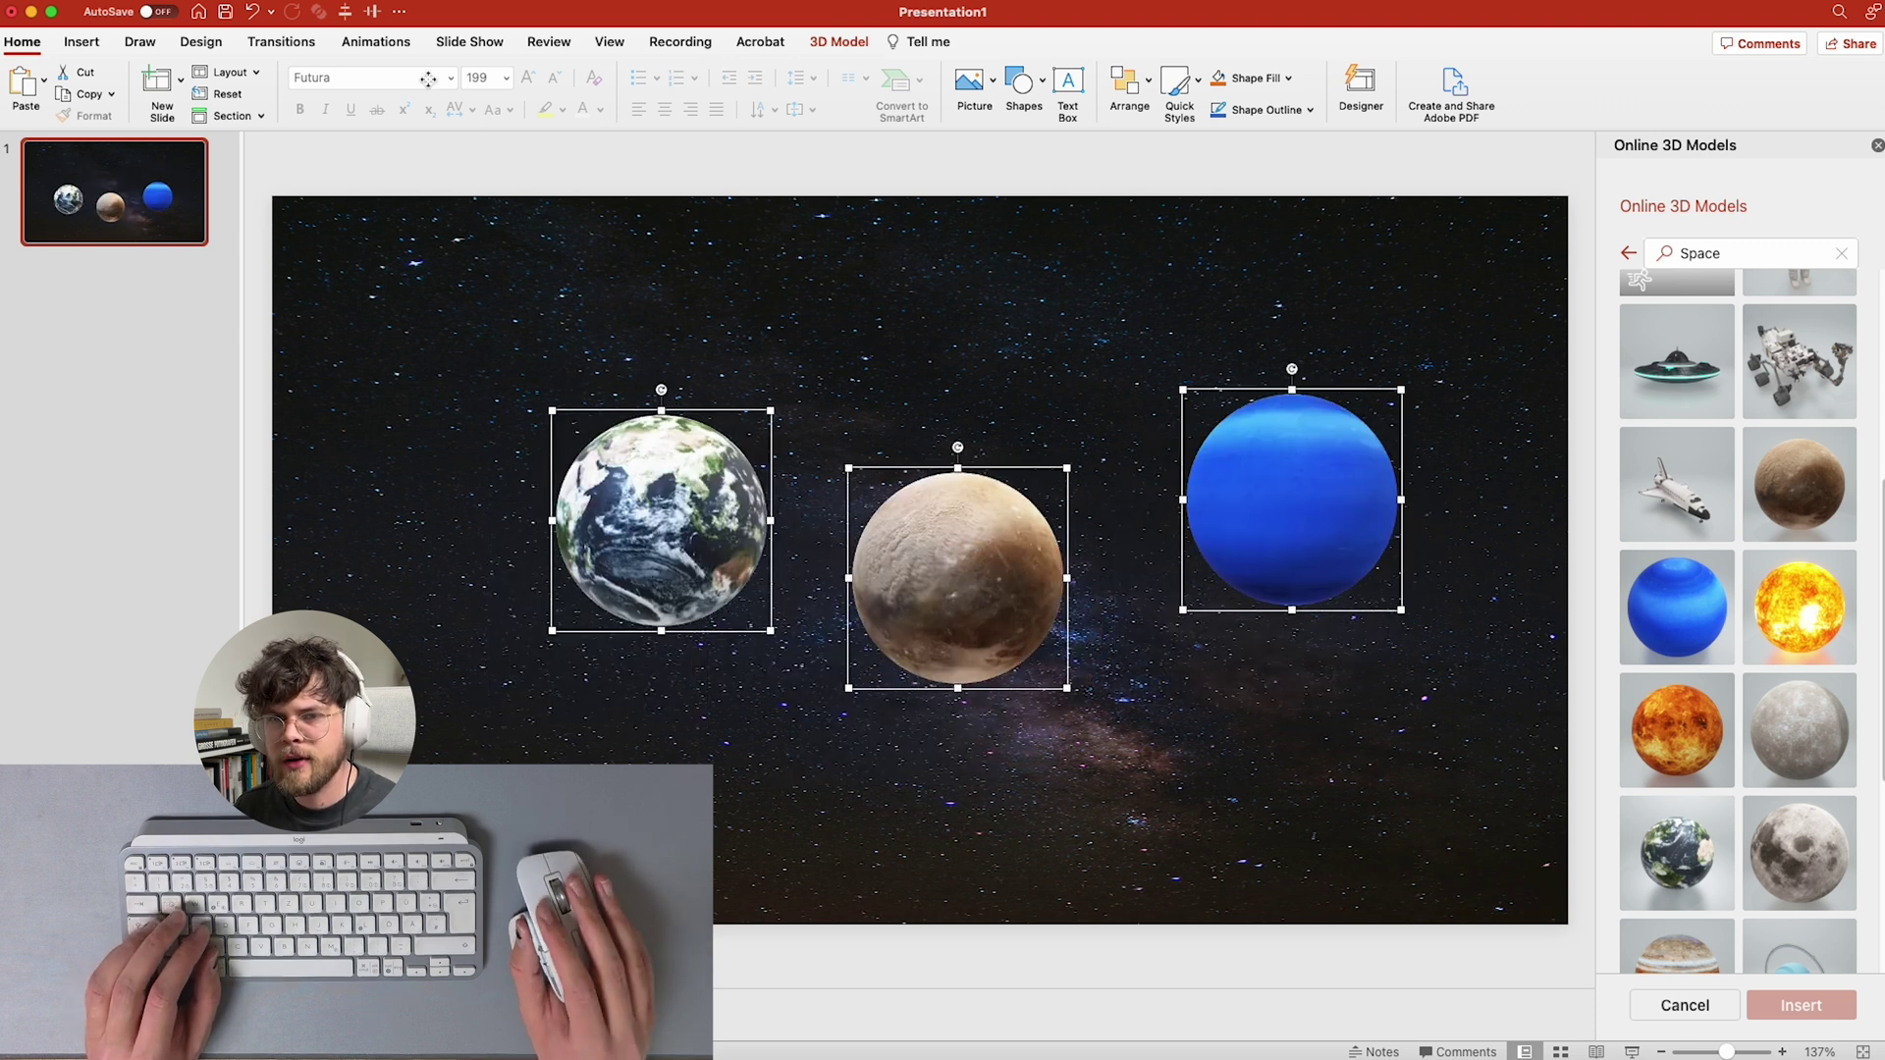
- Align the three planets to a shared middle and centre so they stack
{"action": "left_click", "coordinate": [347, 15]}
{"action": "left_click", "coordinate": [346, 15]}
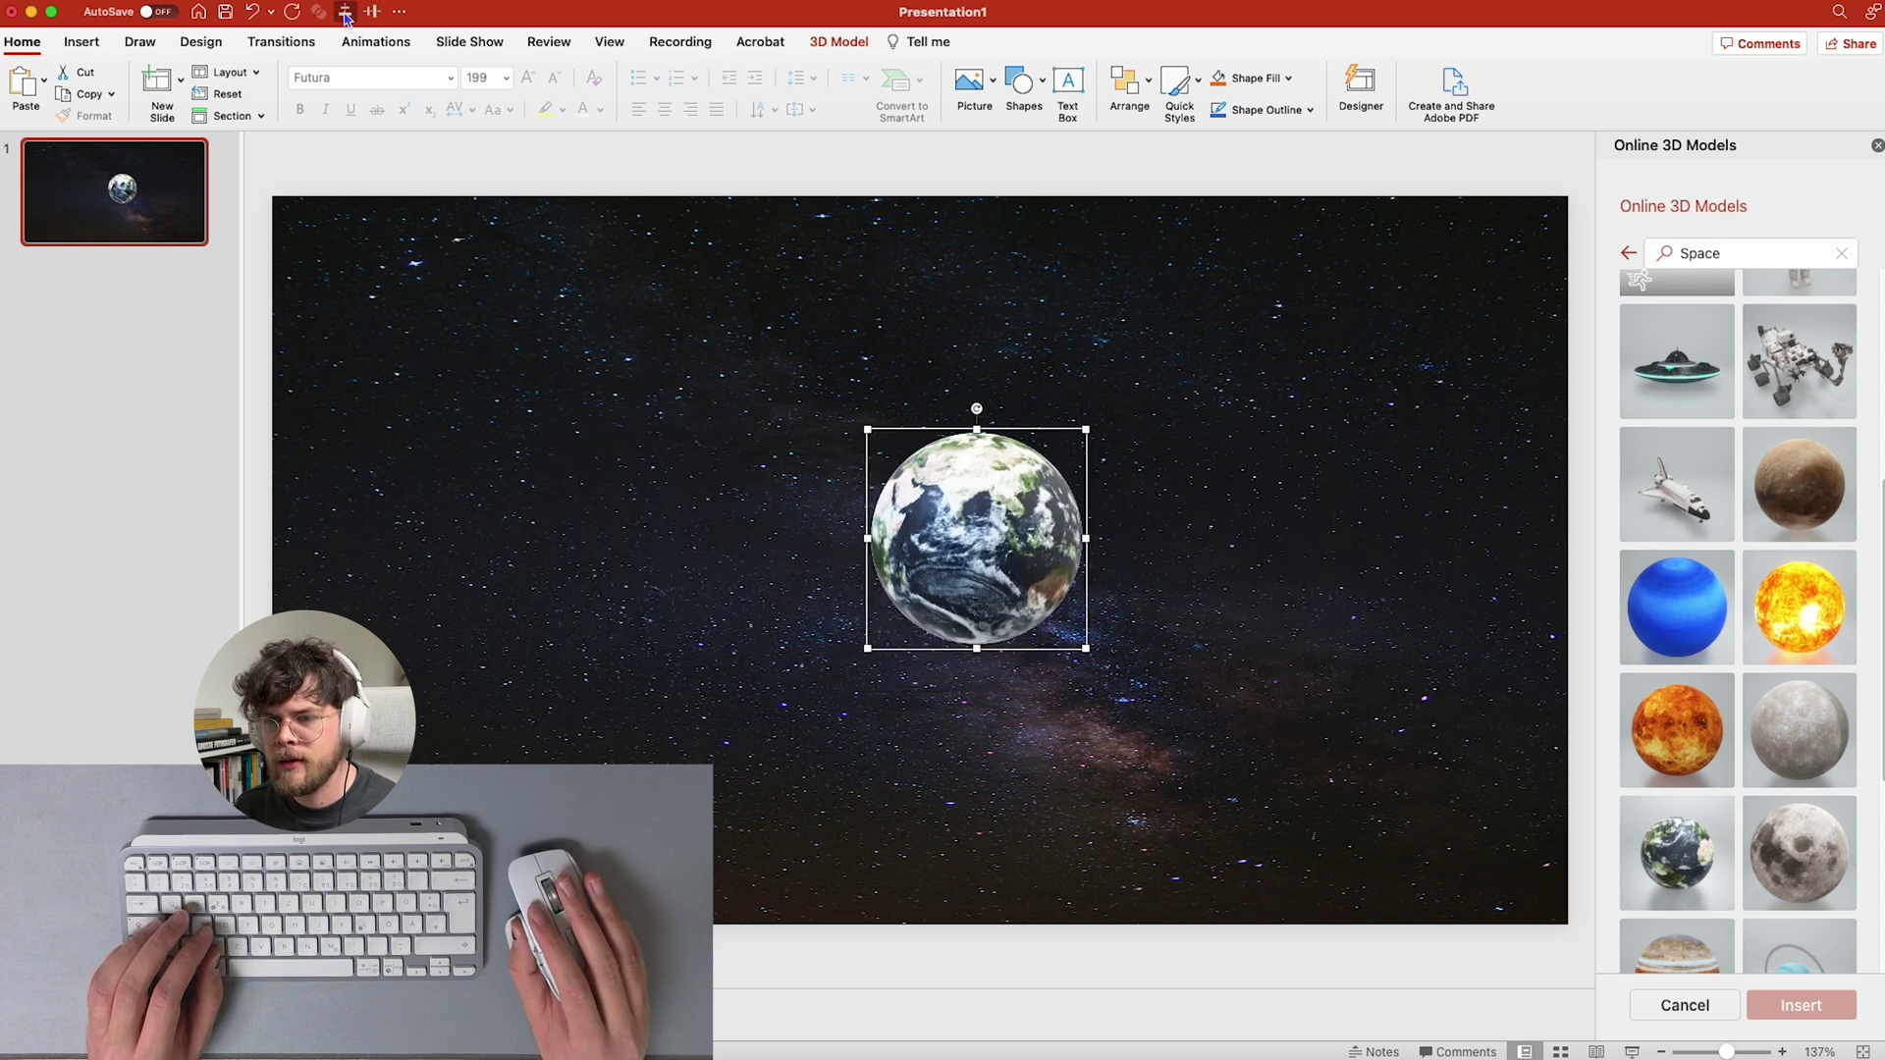
{"action": "left_click", "coordinate": [1129, 88]}
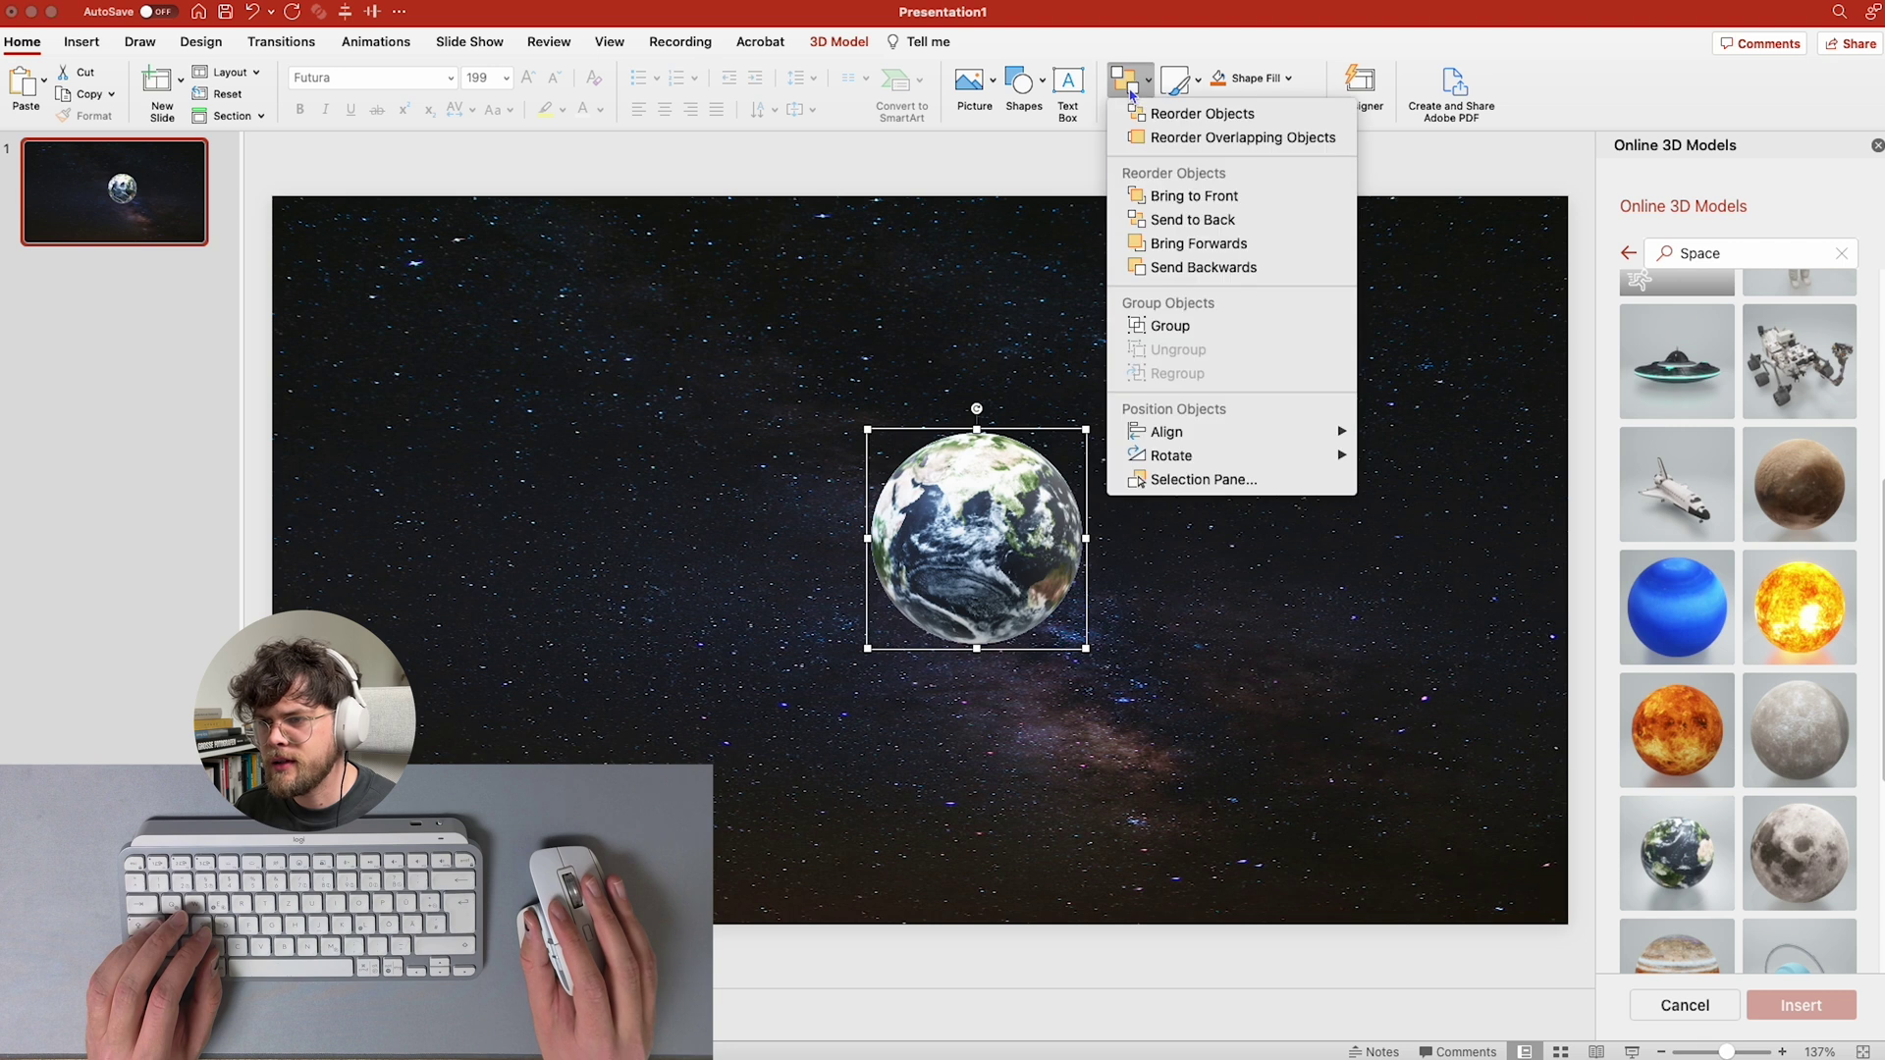
{"action": "mouse_move", "coordinate": [1260, 430]}
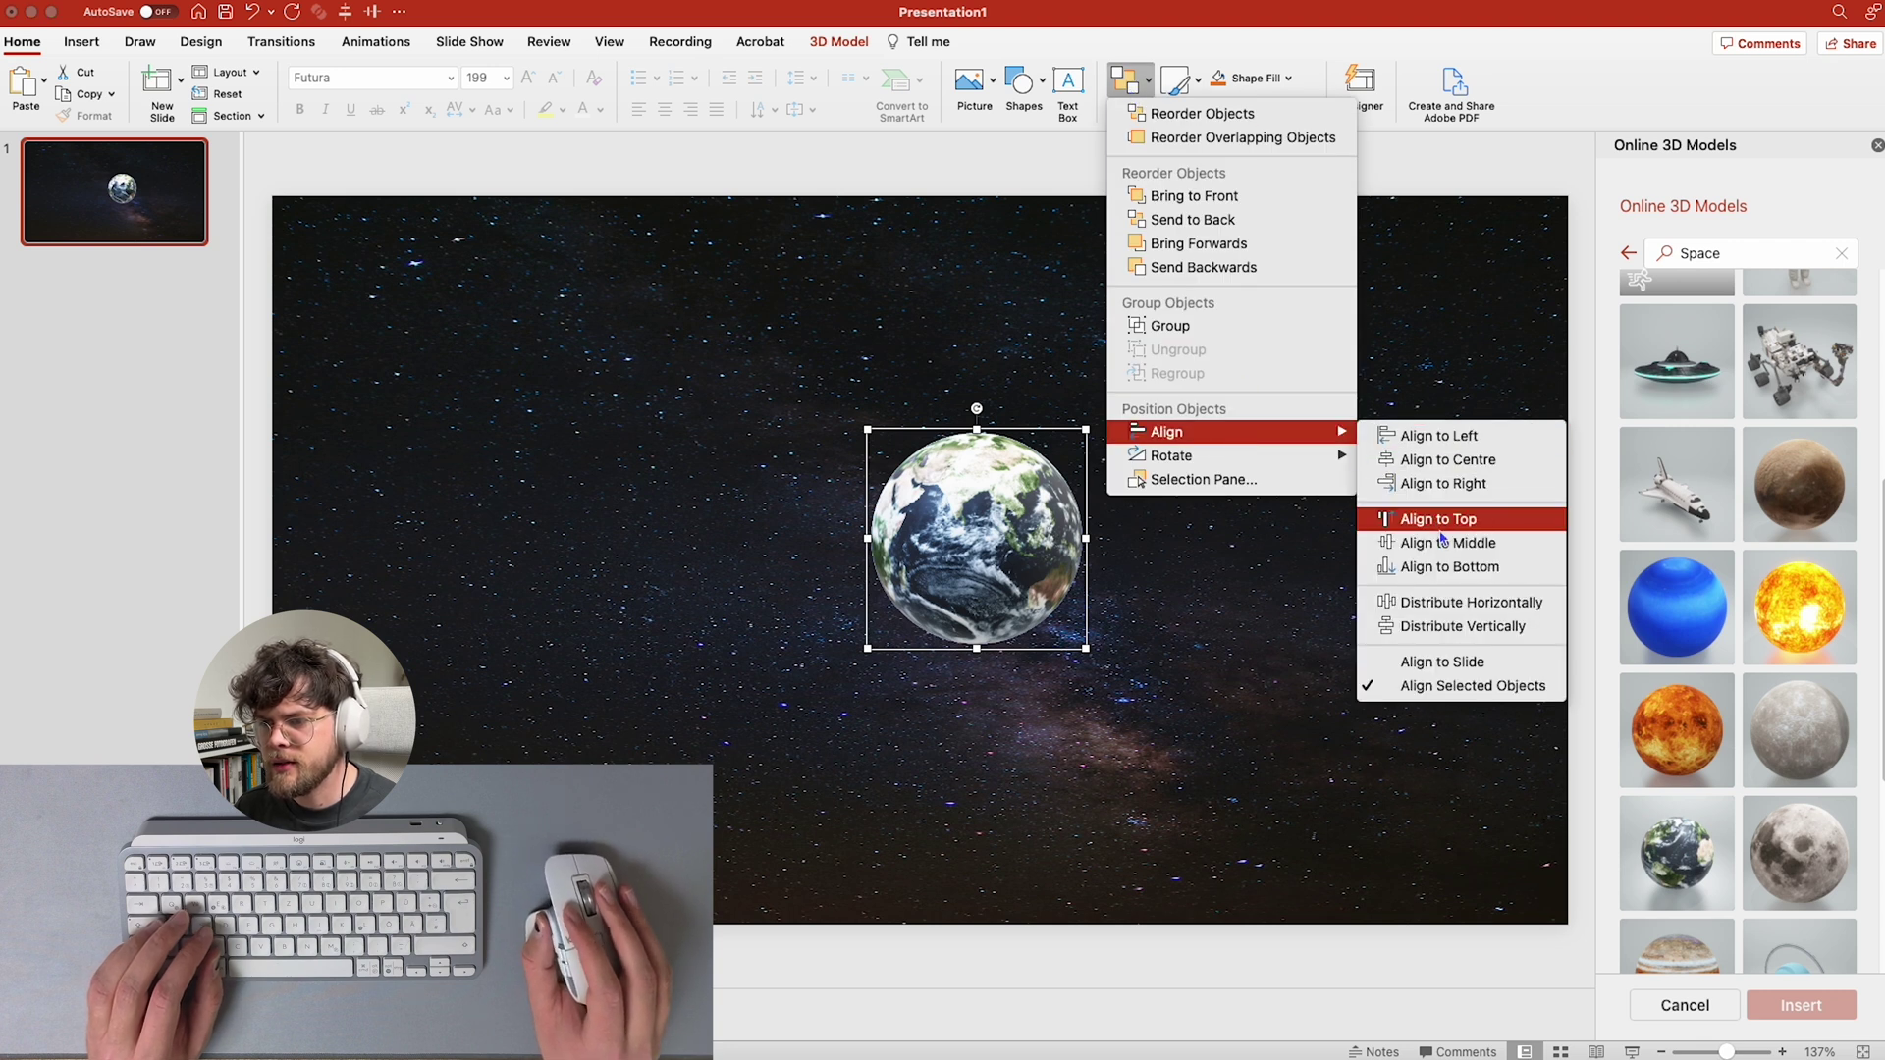
- Select the stacked planets, group them with Cmd+G, and centre the group on the slide
{"action": "left_click", "coordinate": [871, 179]}
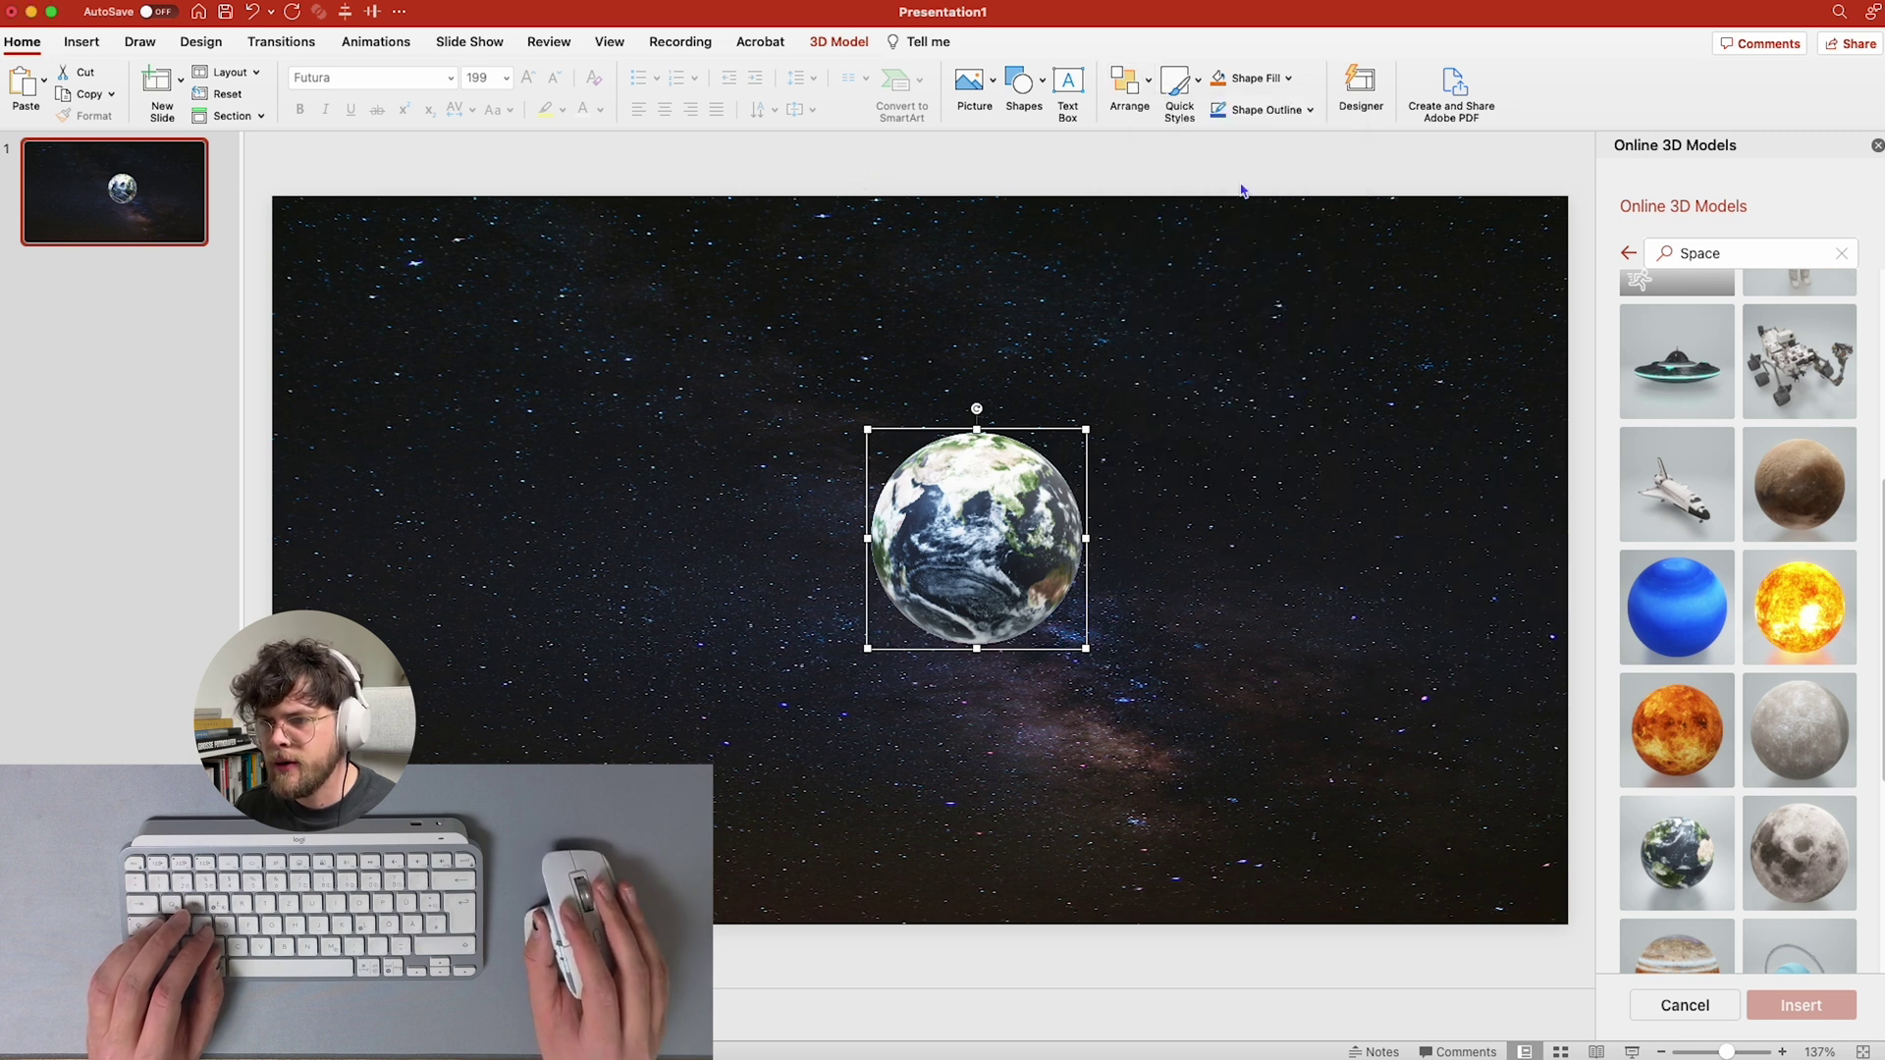
{"action": "left_click_drag", "start_coordinate": [1261, 150], "coordinate": [694, 753]}
{"action": "left_click_drag", "start_coordinate": [988, 561], "coordinate": [930, 583]}
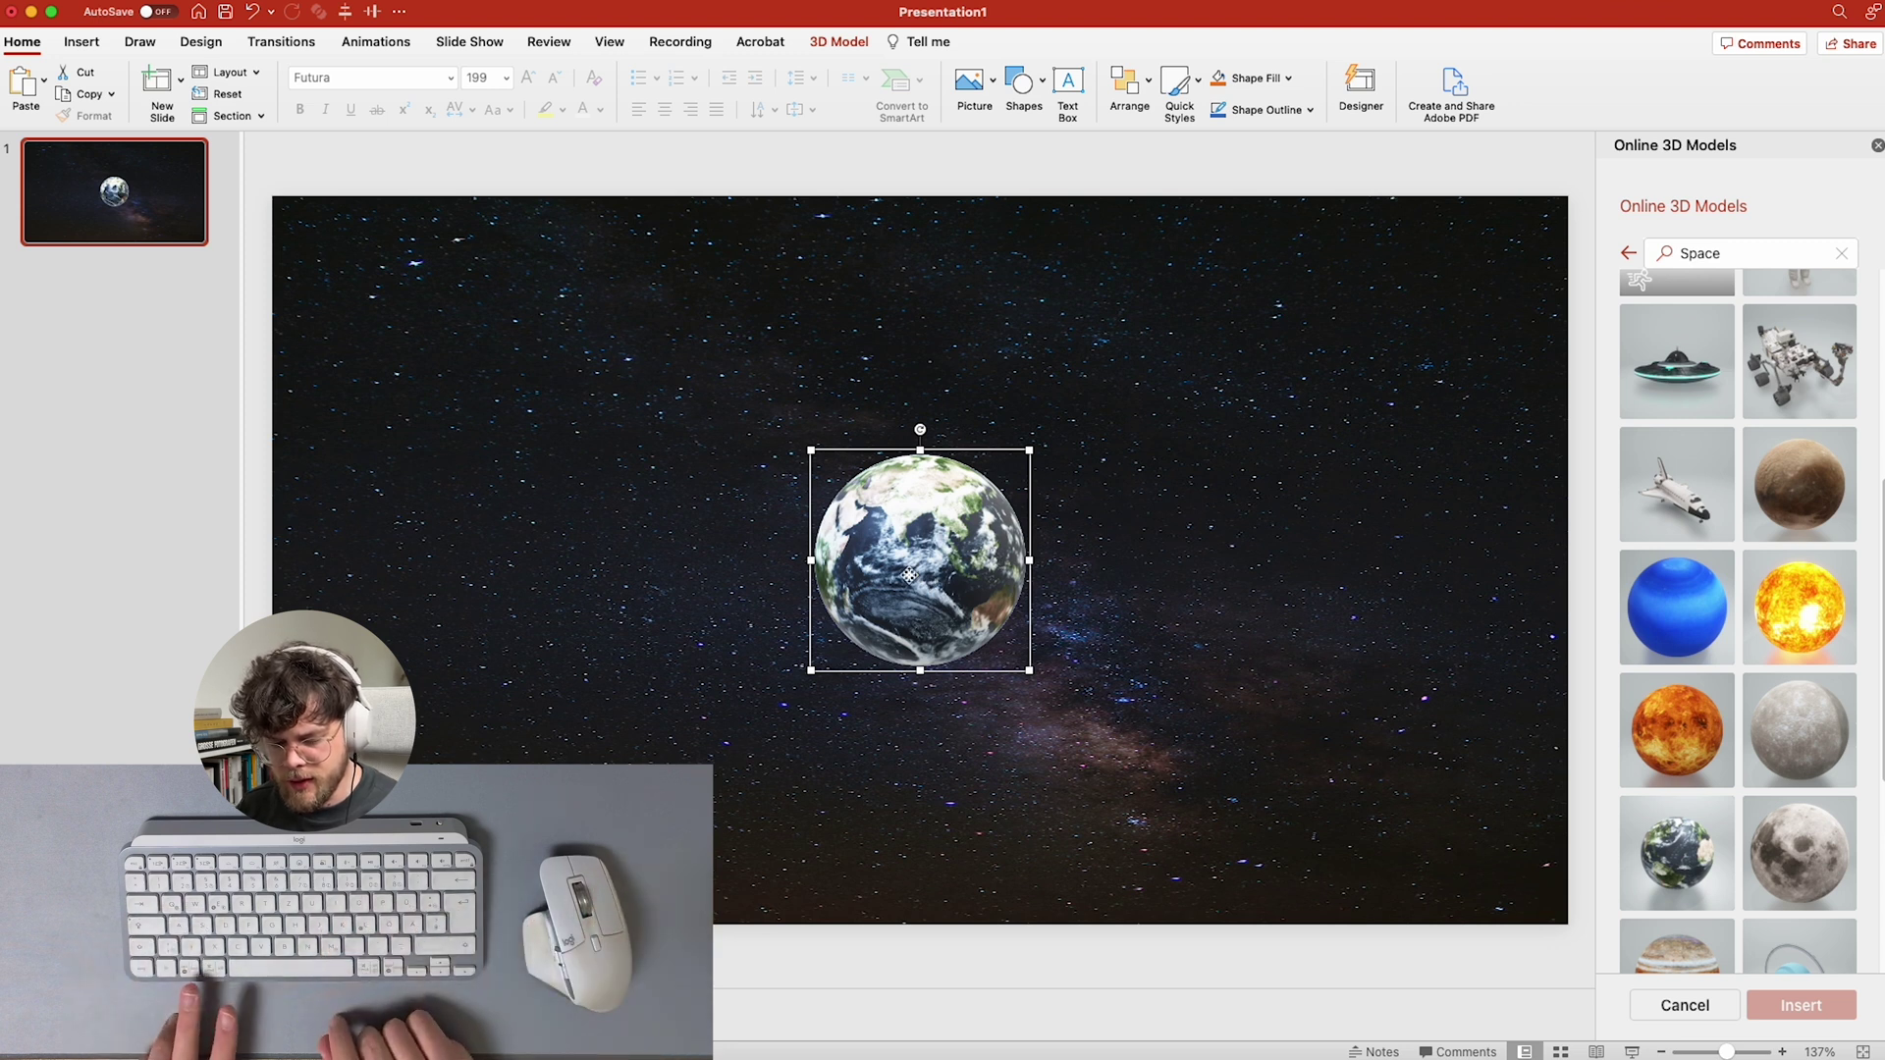
{"action": "key", "text": "super+alt+g"}
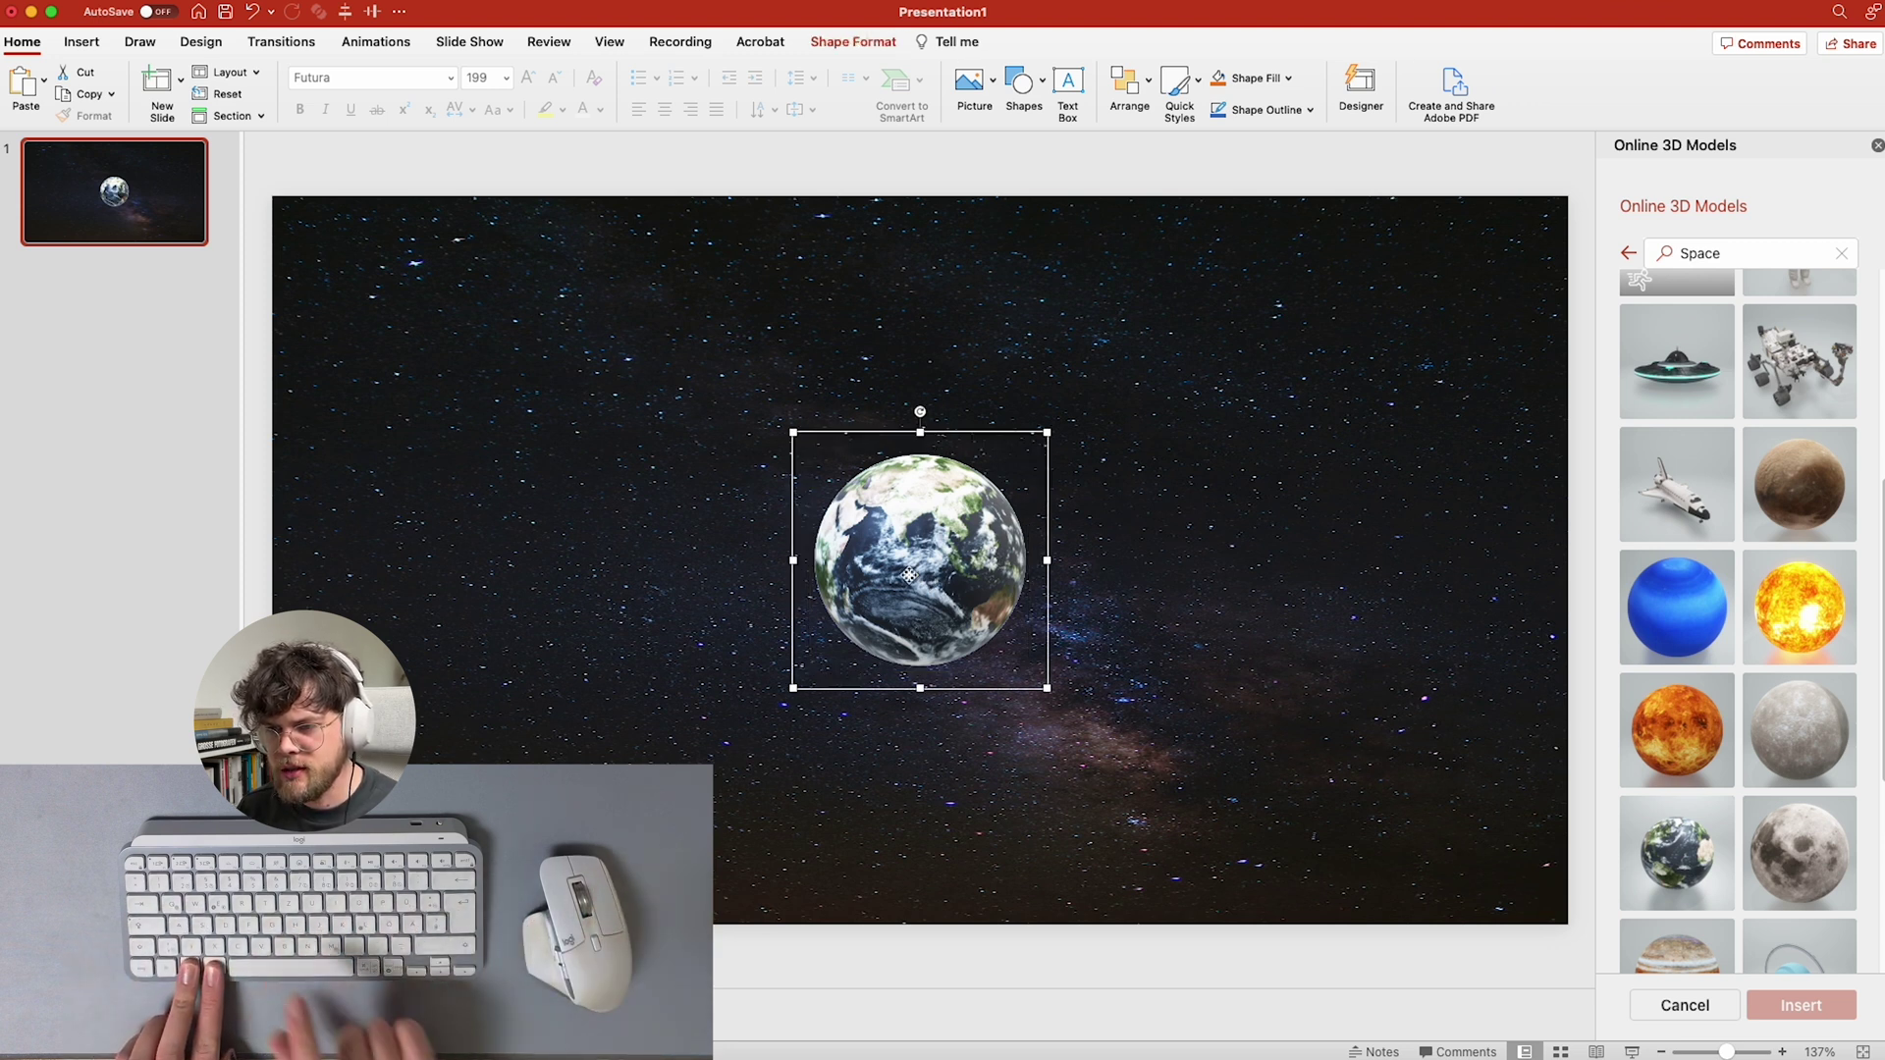
{"action": "left_click", "coordinate": [345, 13]}
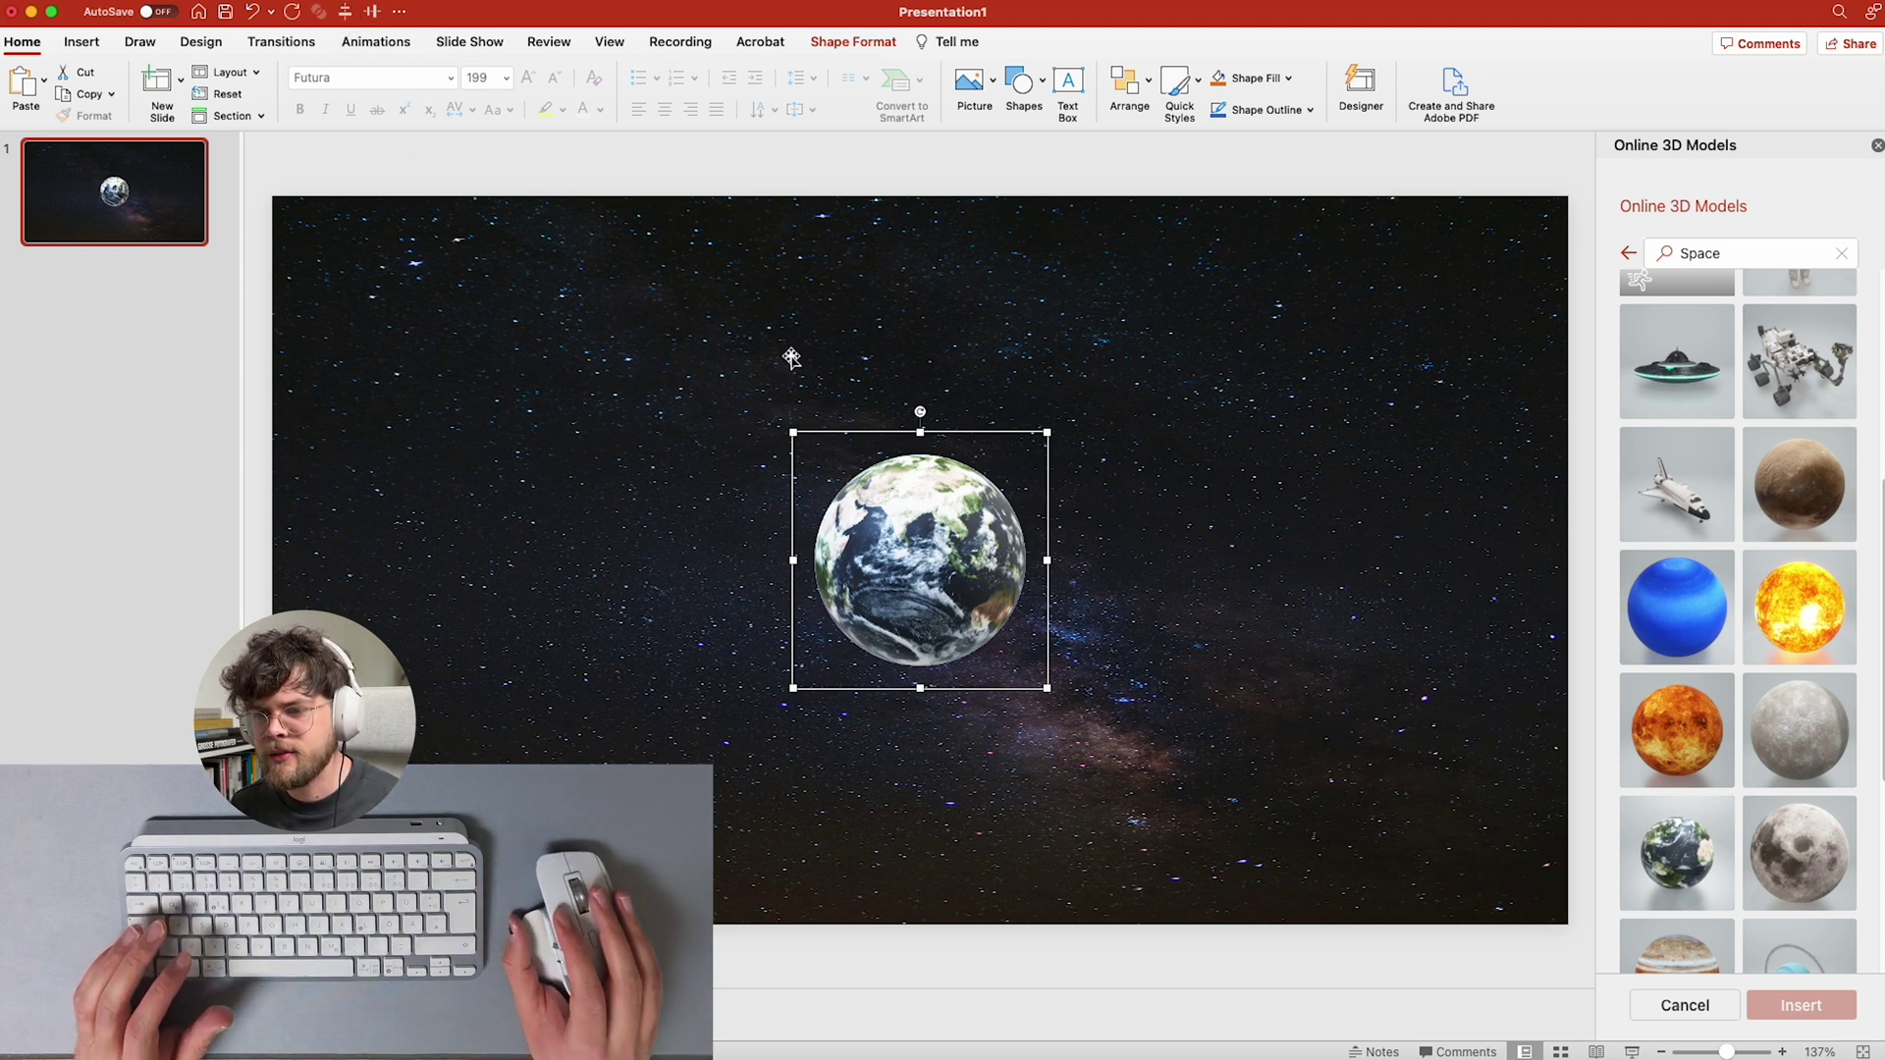
- Change the planet group's stacking order and duplicate slide 1 into slide 2
{"action": "left_click", "coordinate": [1132, 84]}
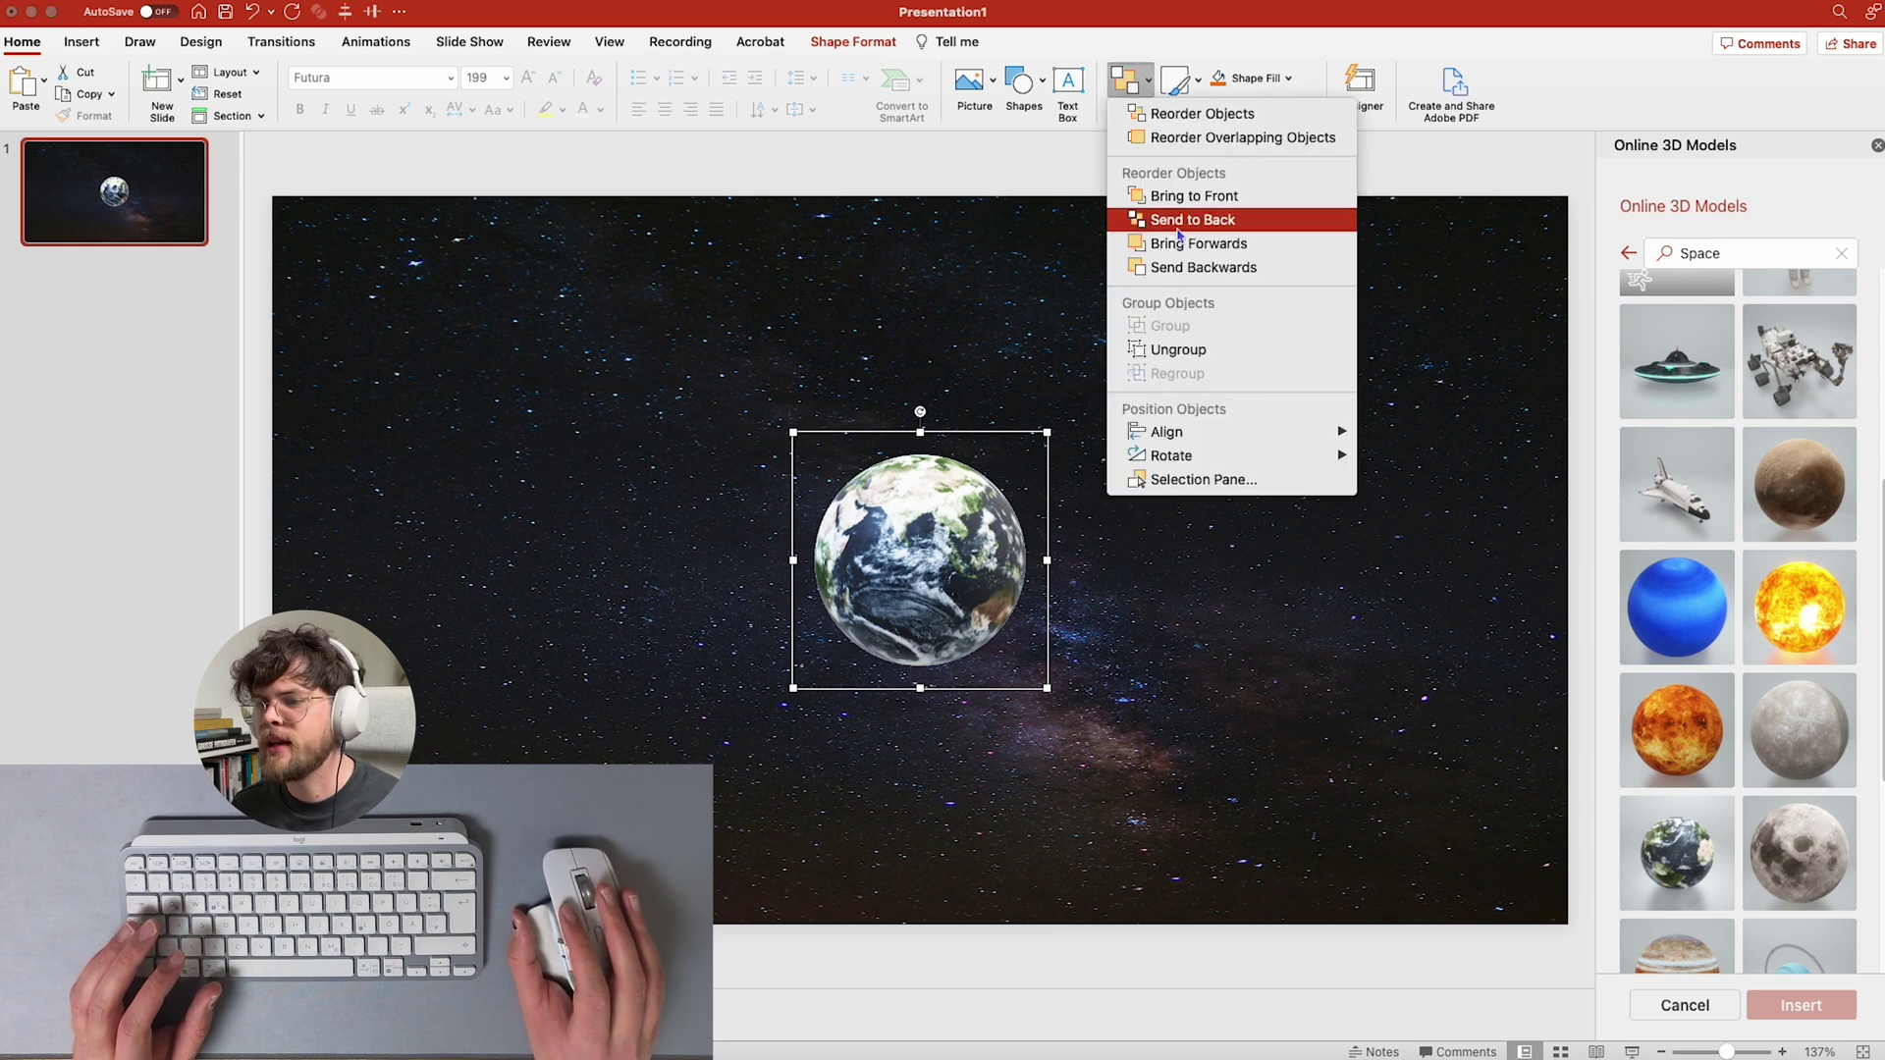
{"action": "left_click", "coordinate": [1222, 354]}
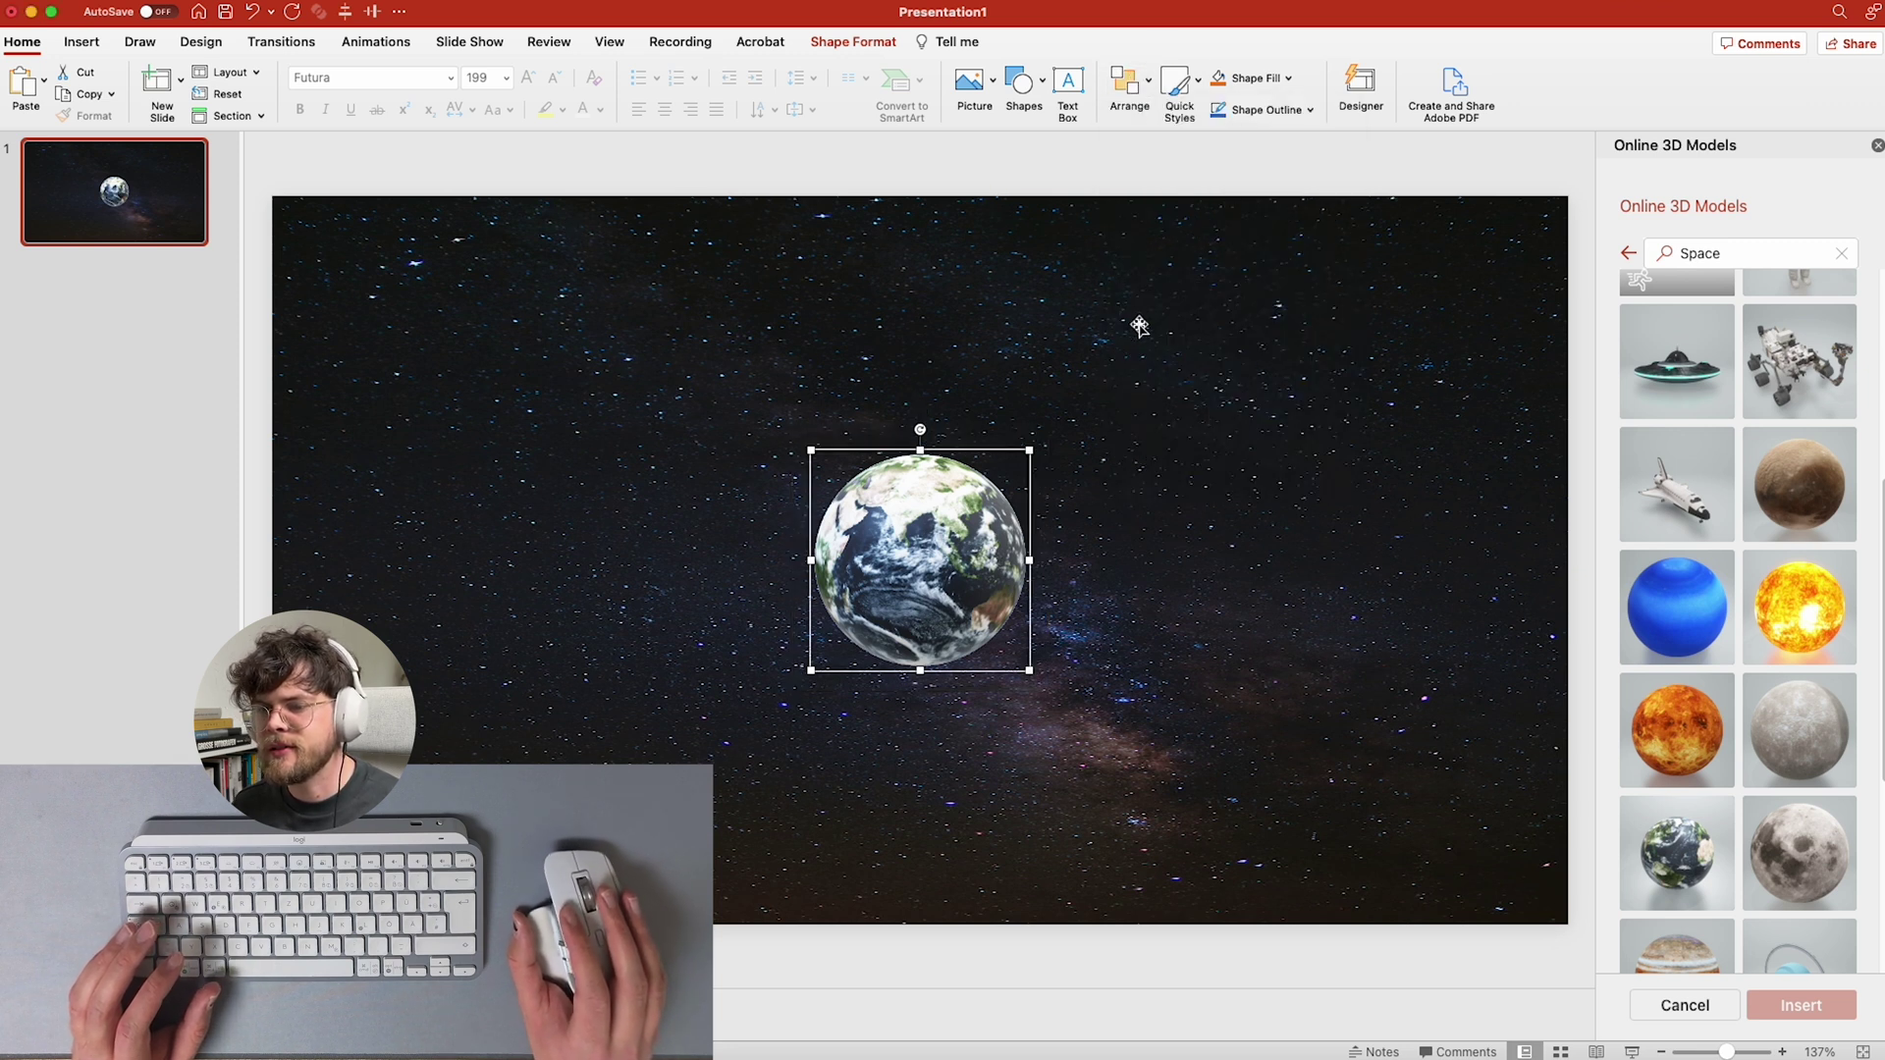
{"action": "left_click", "coordinate": [143, 225]}
{"action": "key", "text": "super+d"}
{"action": "left_click", "coordinate": [143, 227]}
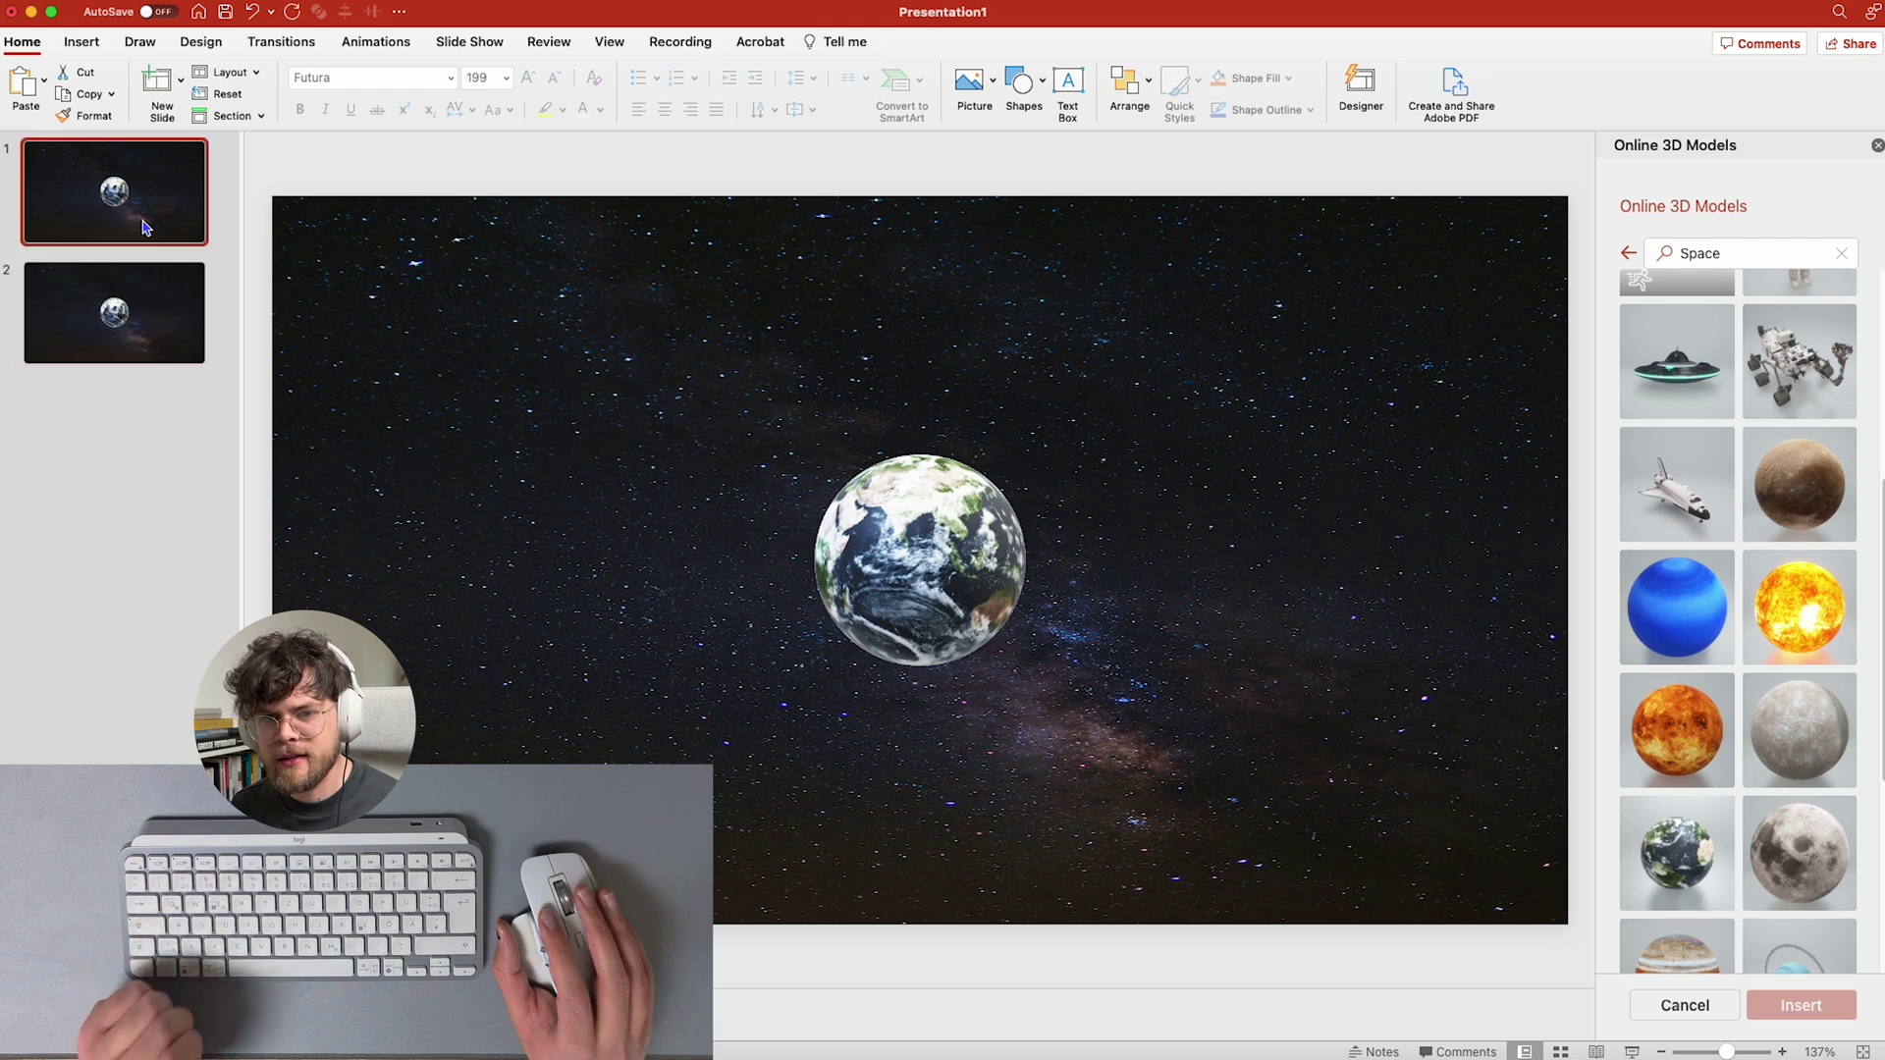
- Greatly enlarge slide 1's Earth and rotate it to face the Atlantic and South America
{"action": "left_click", "coordinate": [916, 560]}
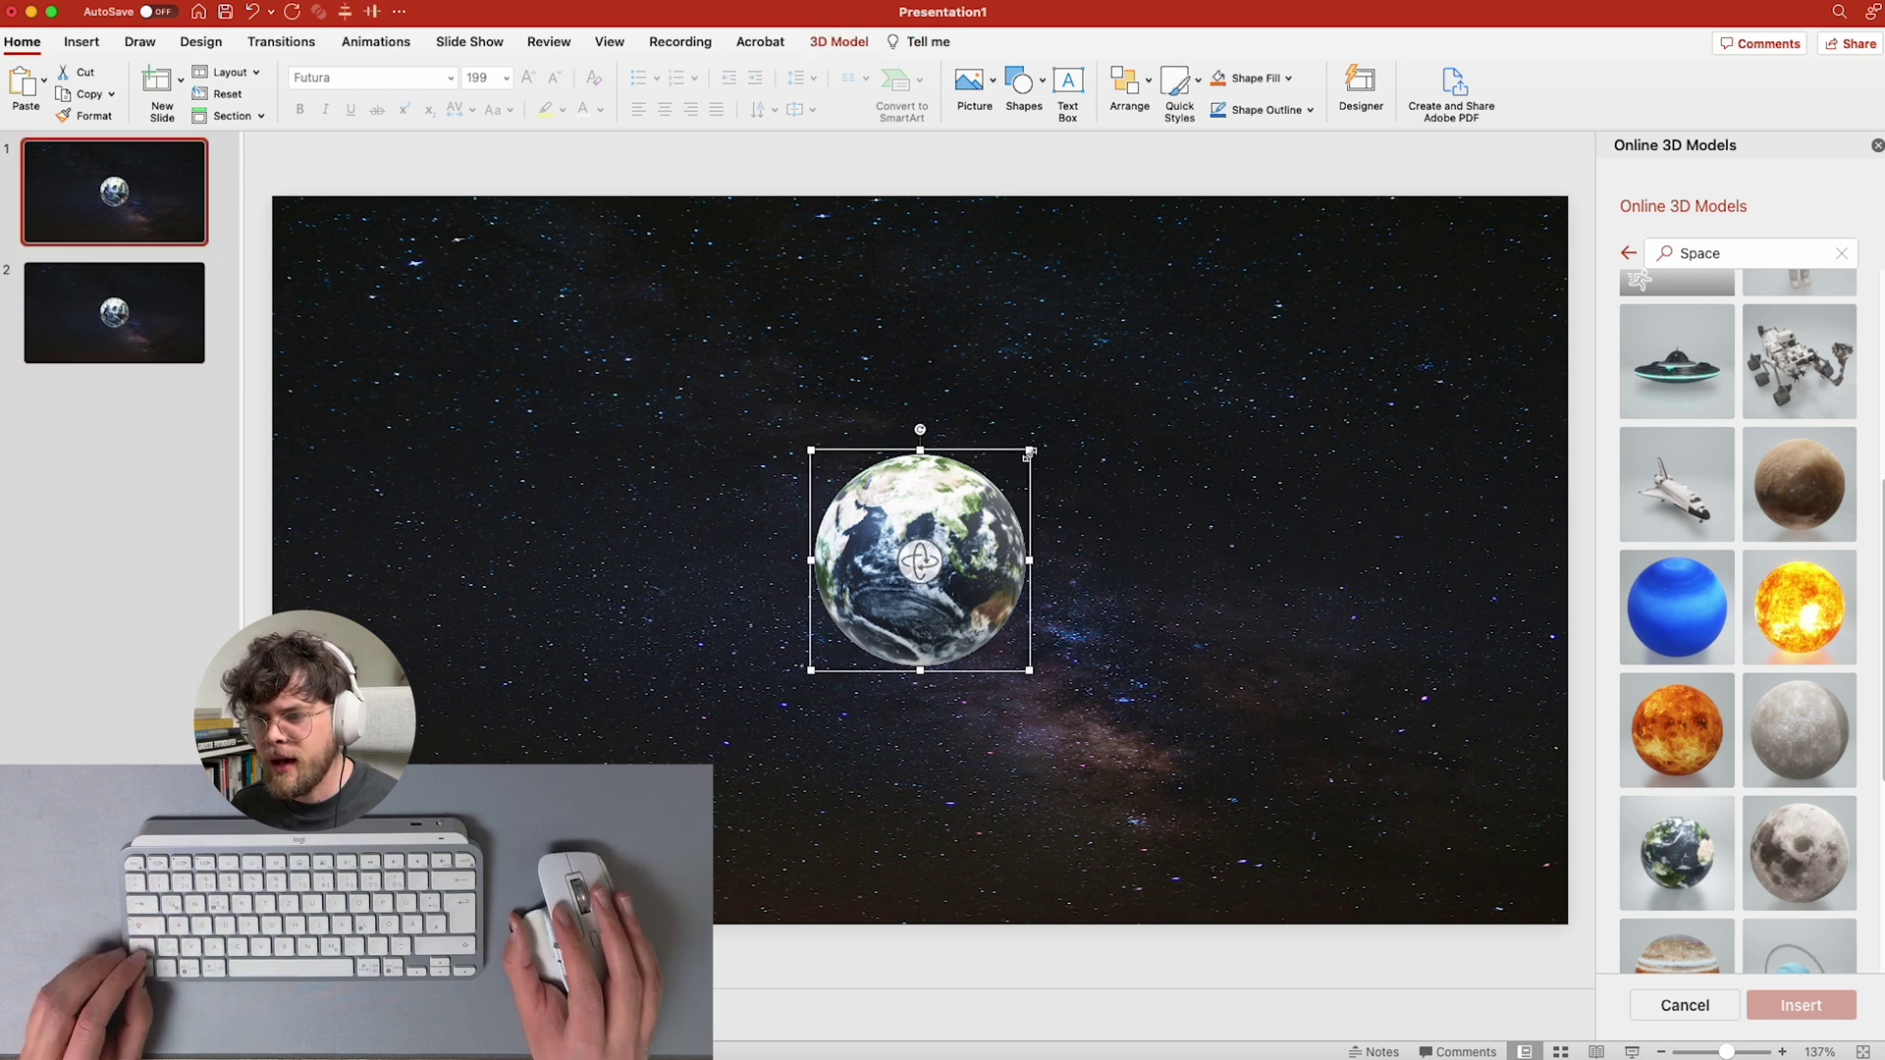
{"action": "left_click_drag", "start_coordinate": [1029, 450], "coordinate": [1596, 318]}
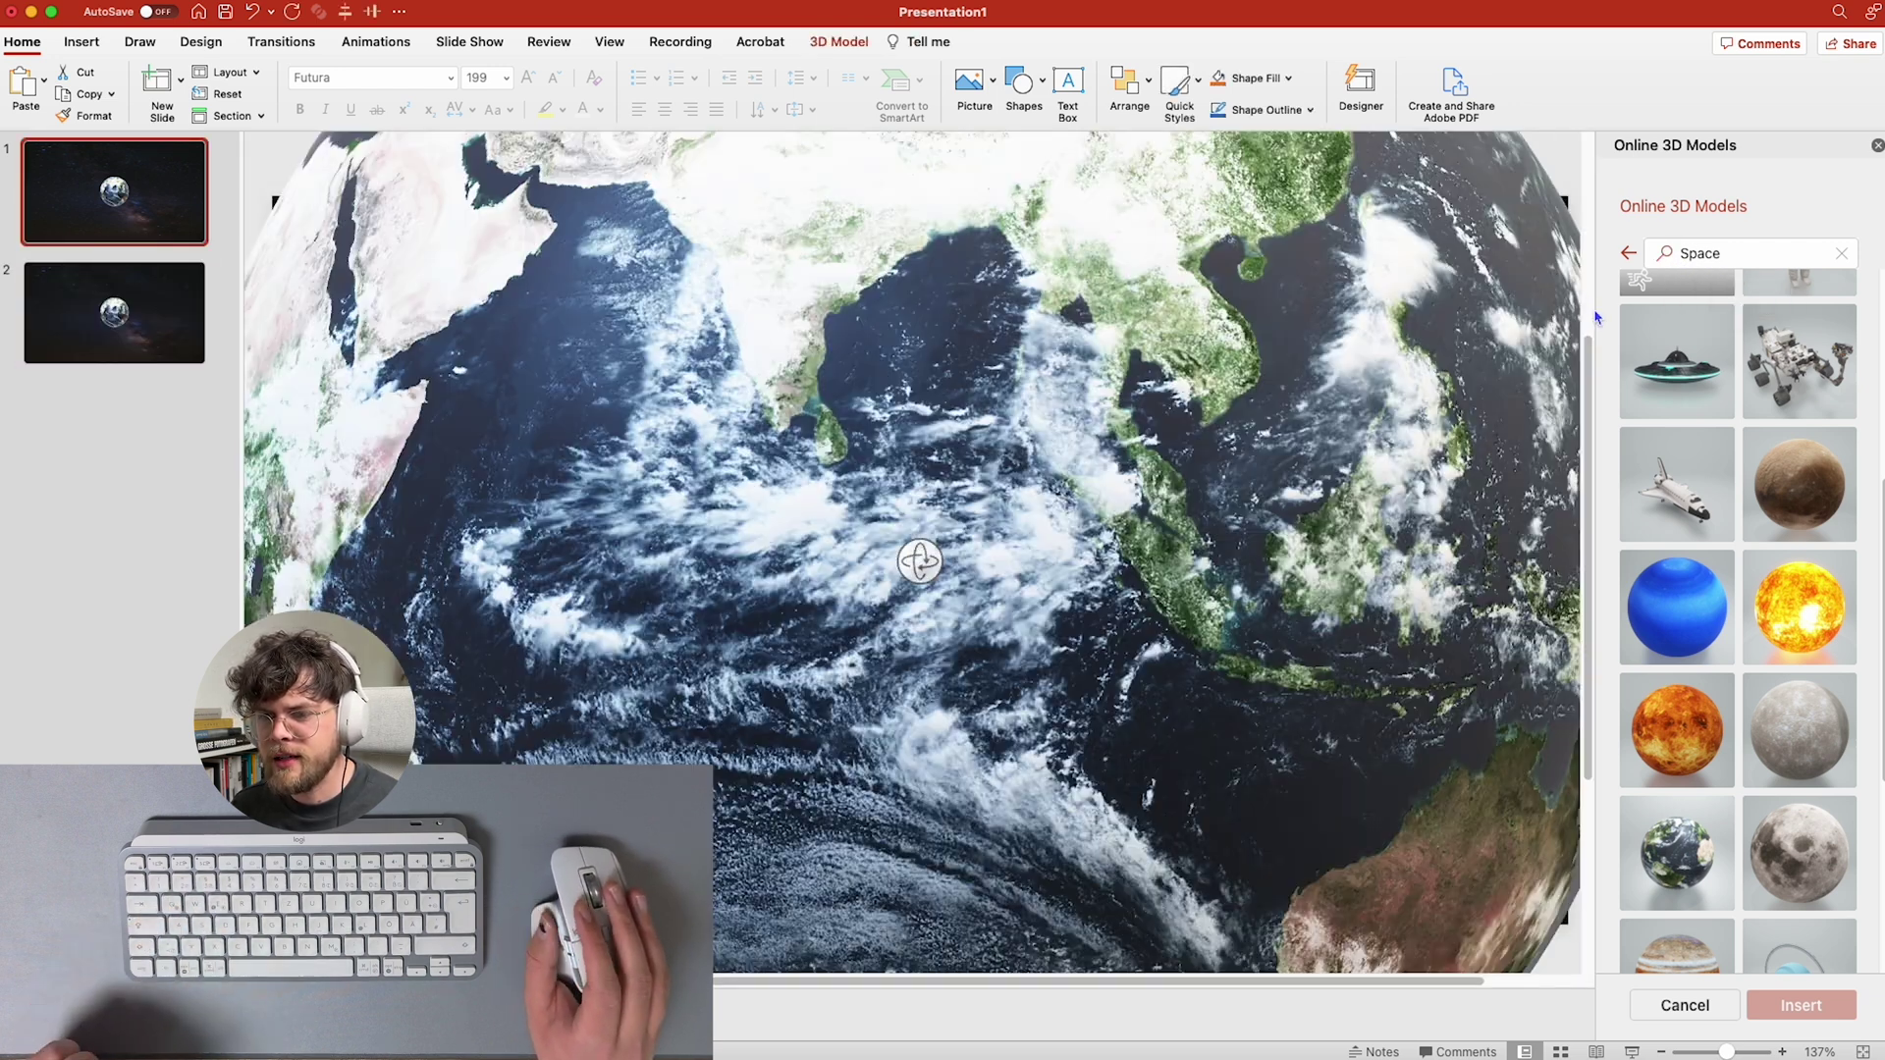
{"action": "left_click_drag", "start_coordinate": [1725, 1053], "coordinate": [1692, 1048]}
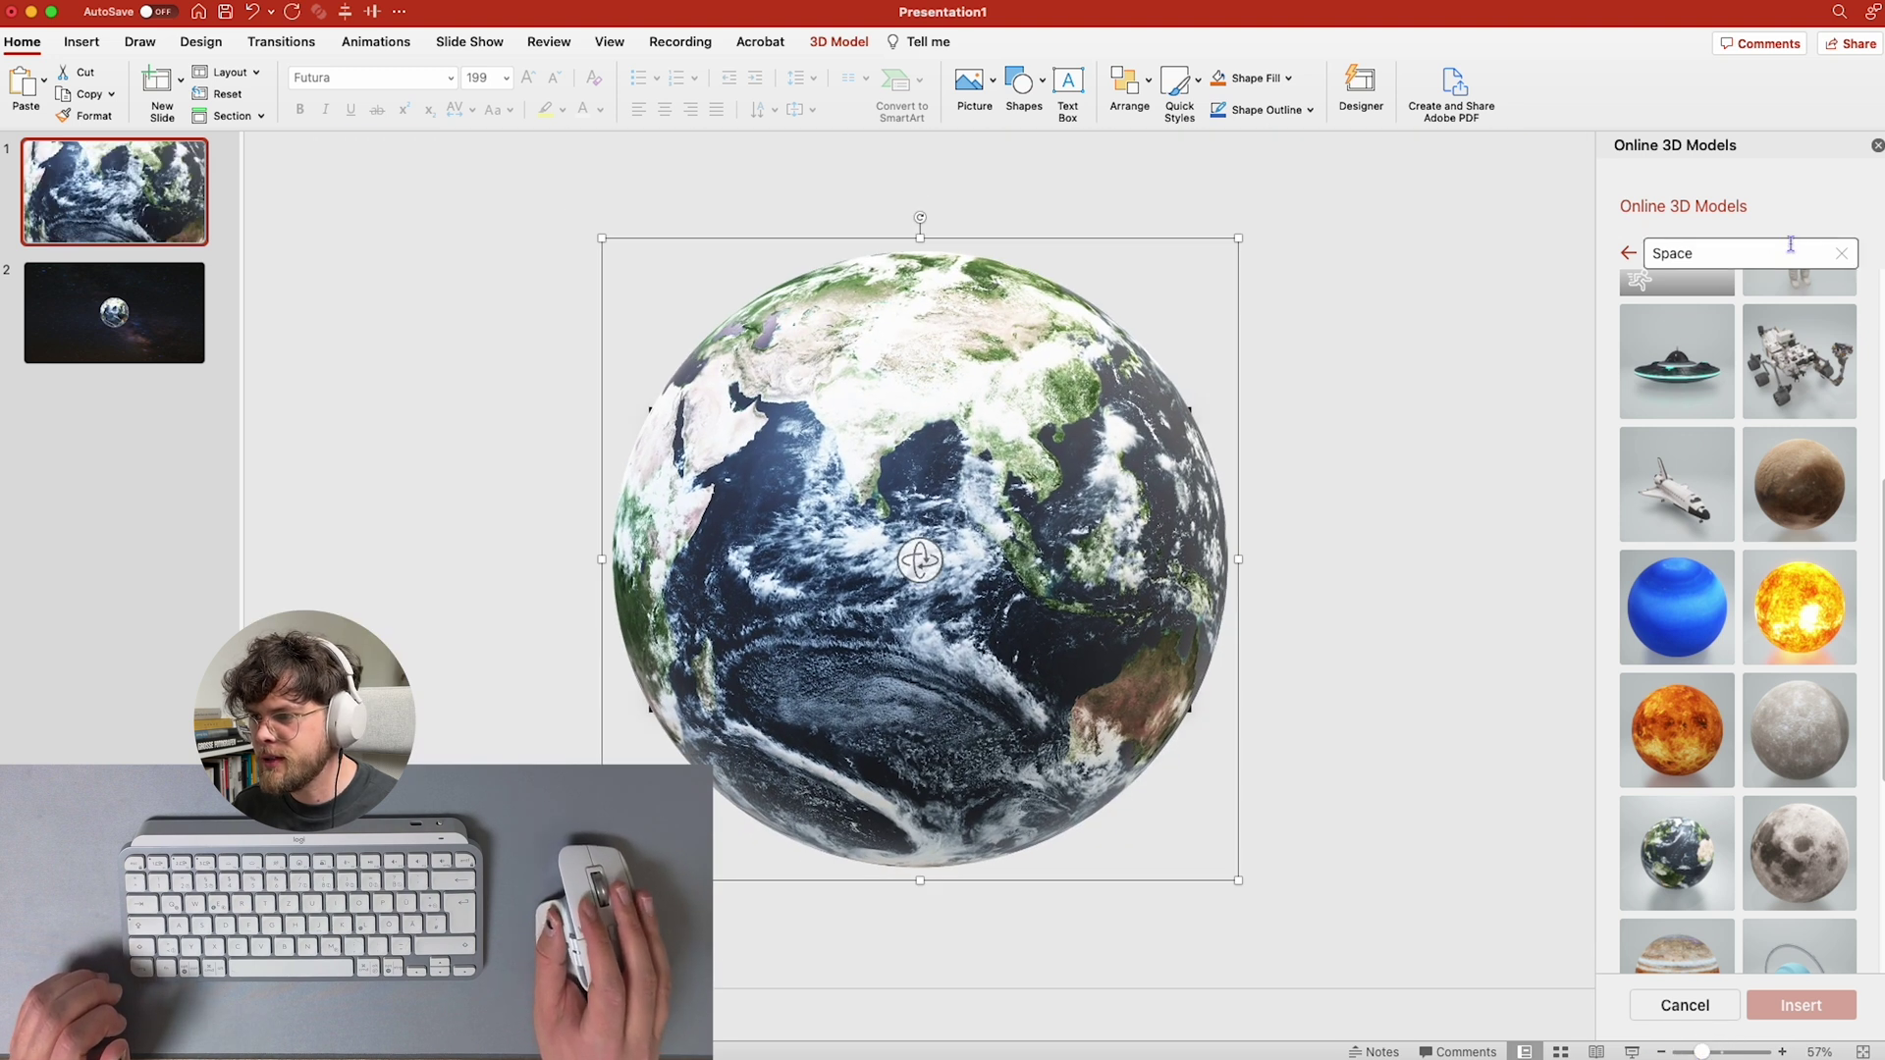
{"action": "left_click", "coordinate": [1877, 146]}
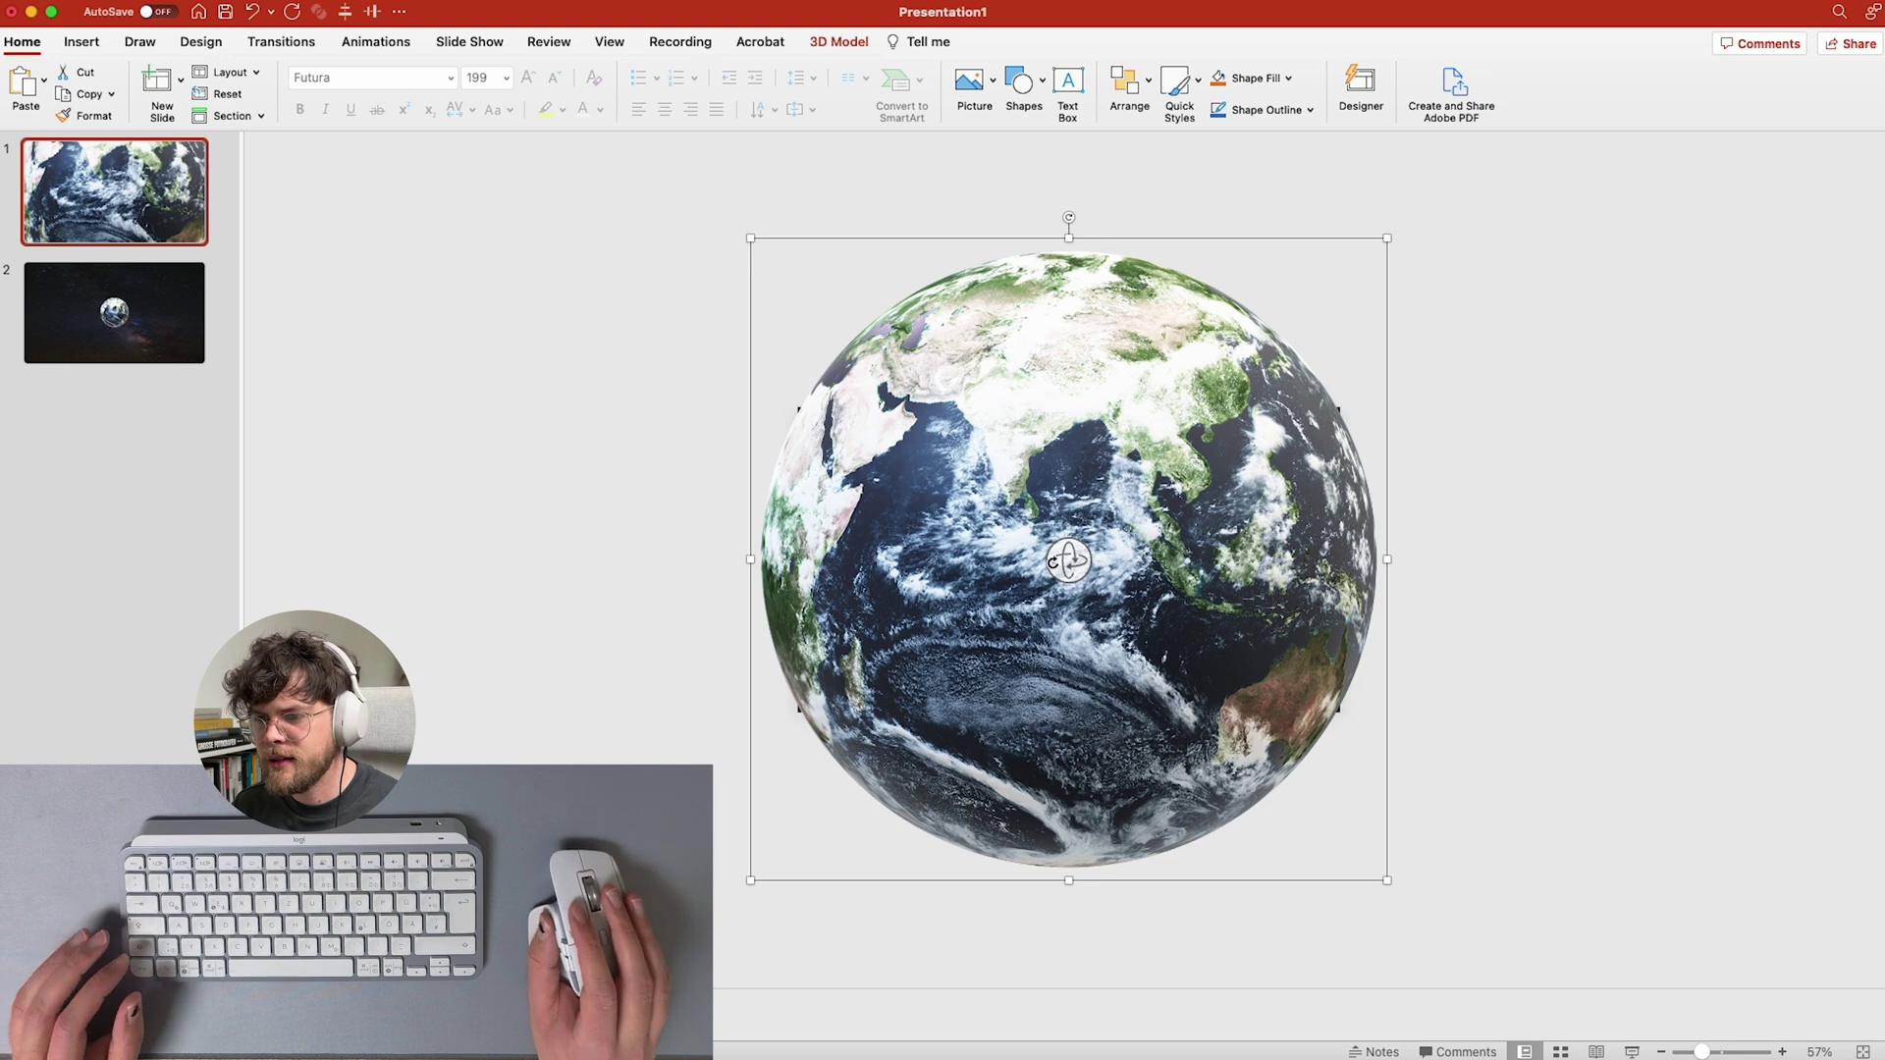
{"action": "left_click_drag", "start_coordinate": [1068, 560], "coordinate": [1356, 574]}
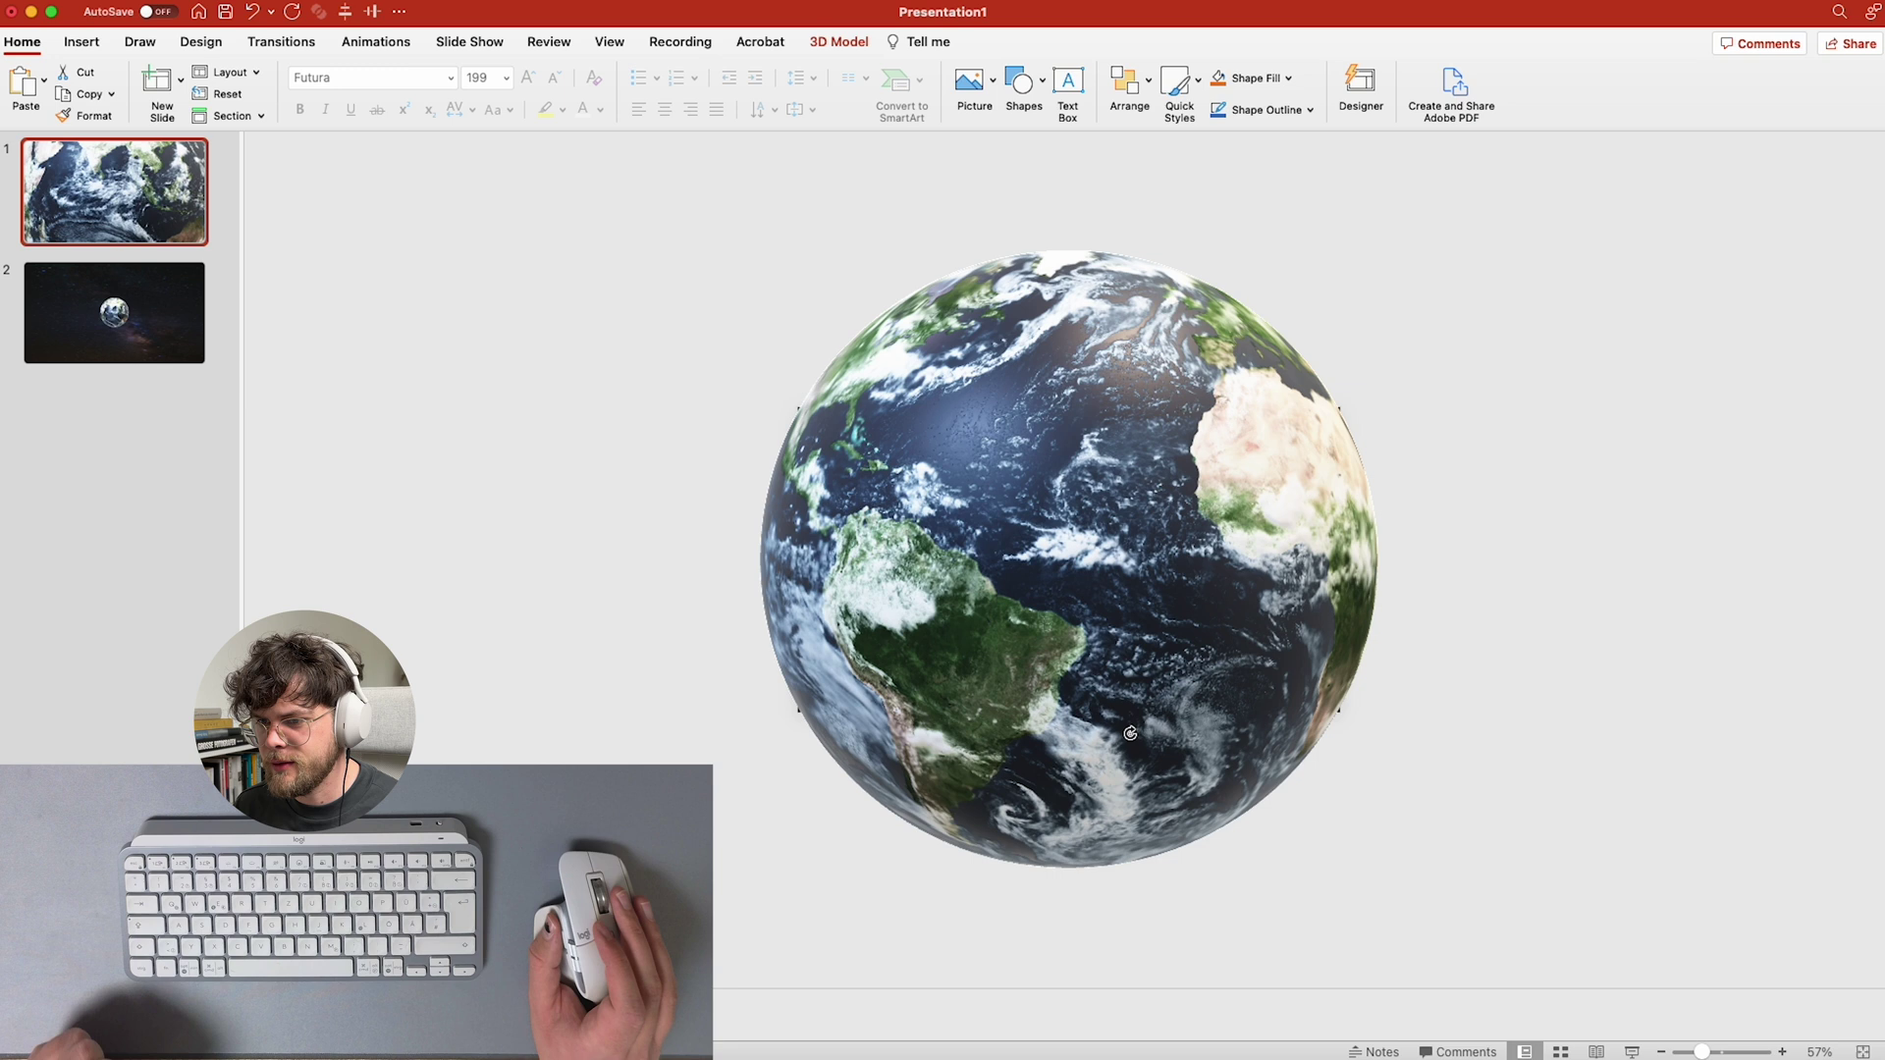
{"action": "left_click_drag", "start_coordinate": [1130, 734], "coordinate": [1094, 742]}
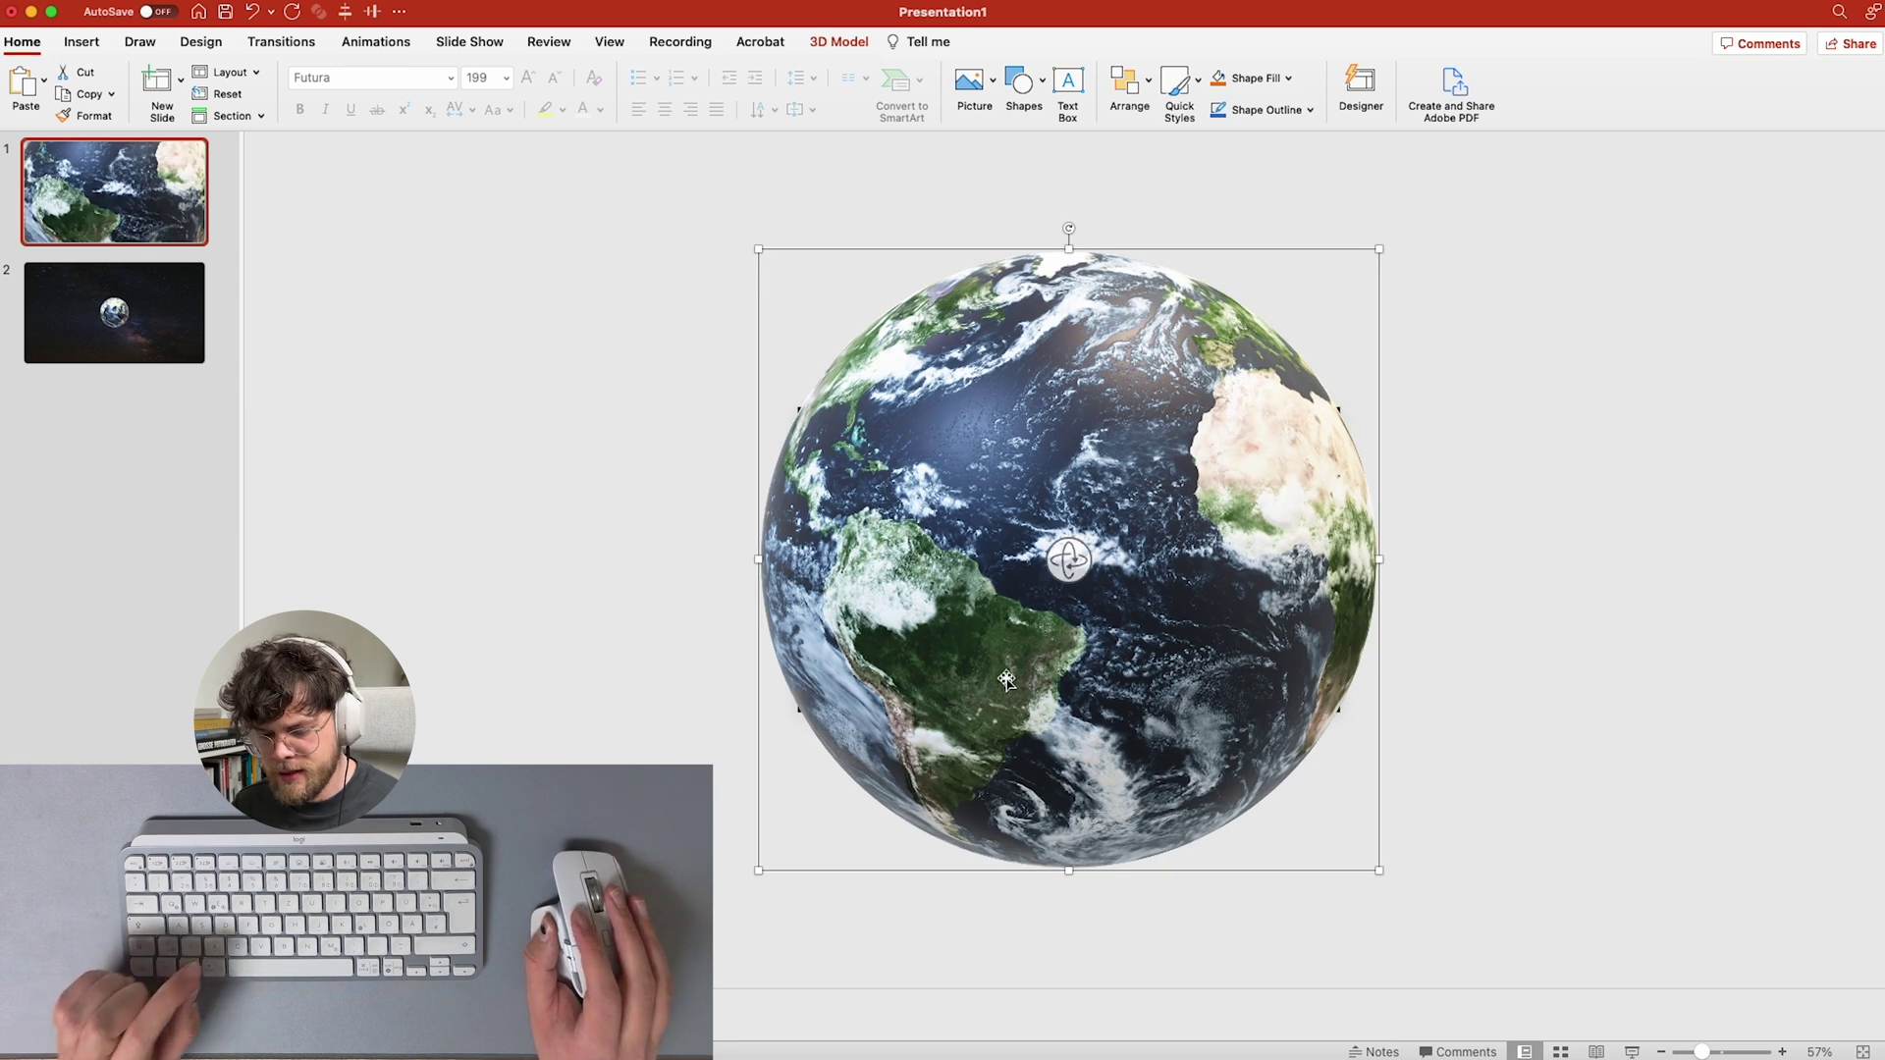
- Enlarge the small Earth on slide 2 to match slide 1, then return to slide 1
{"action": "left_click", "coordinate": [119, 277]}
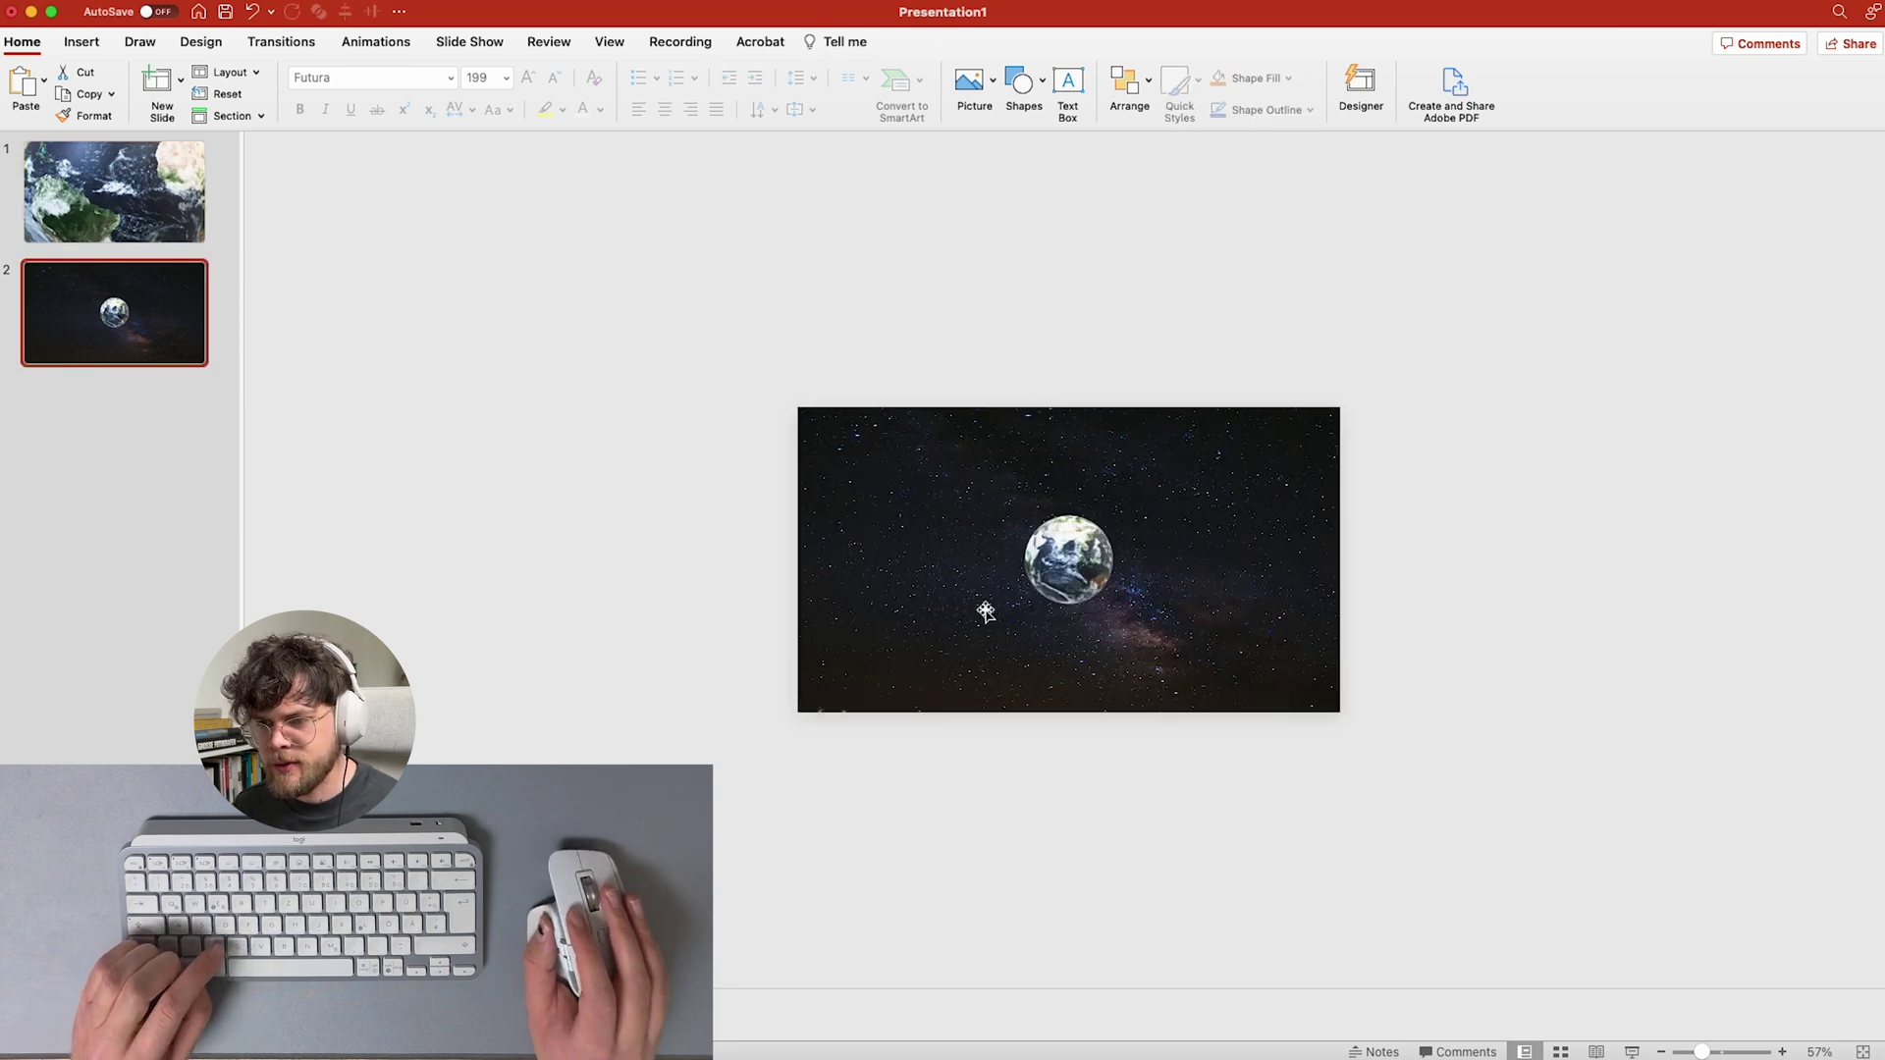
{"action": "left_click", "coordinate": [1070, 560]}
{"action": "left_click_drag", "start_coordinate": [1116, 512], "coordinate": [1297, 471]}
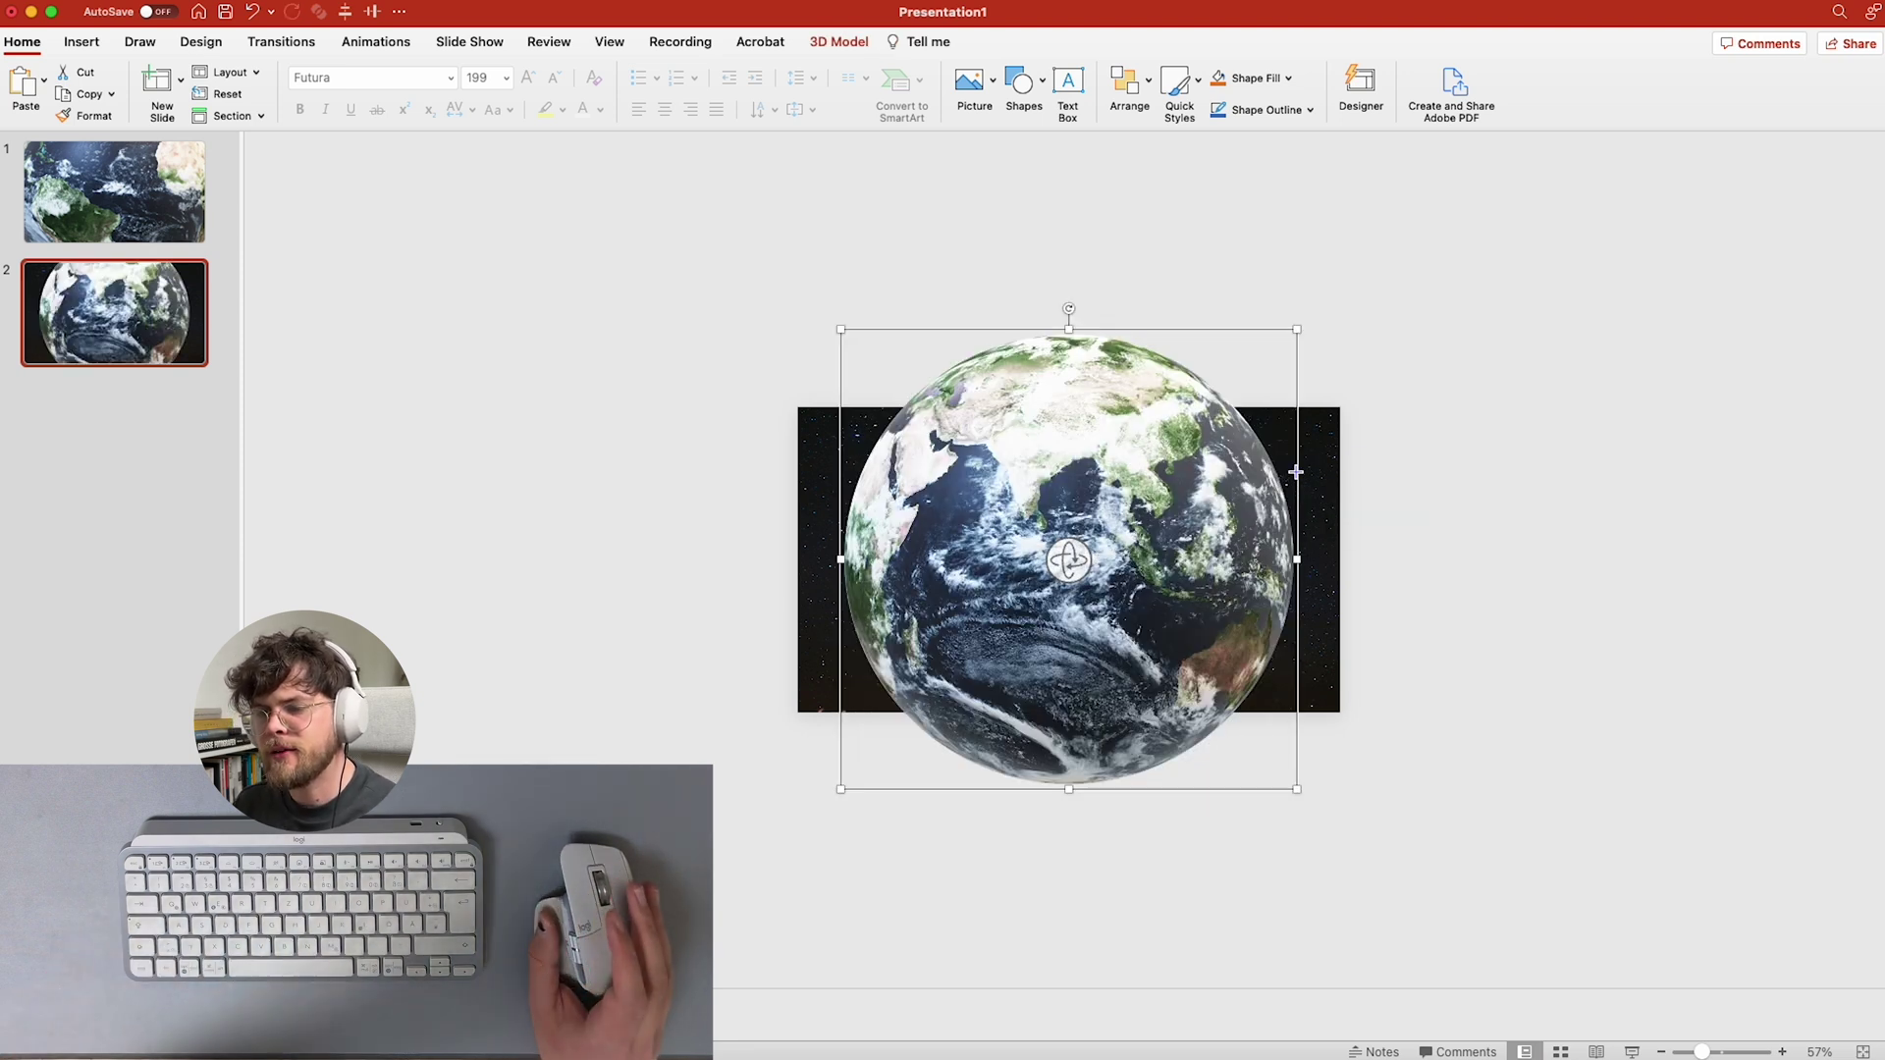
{"action": "left_click", "coordinate": [144, 208]}
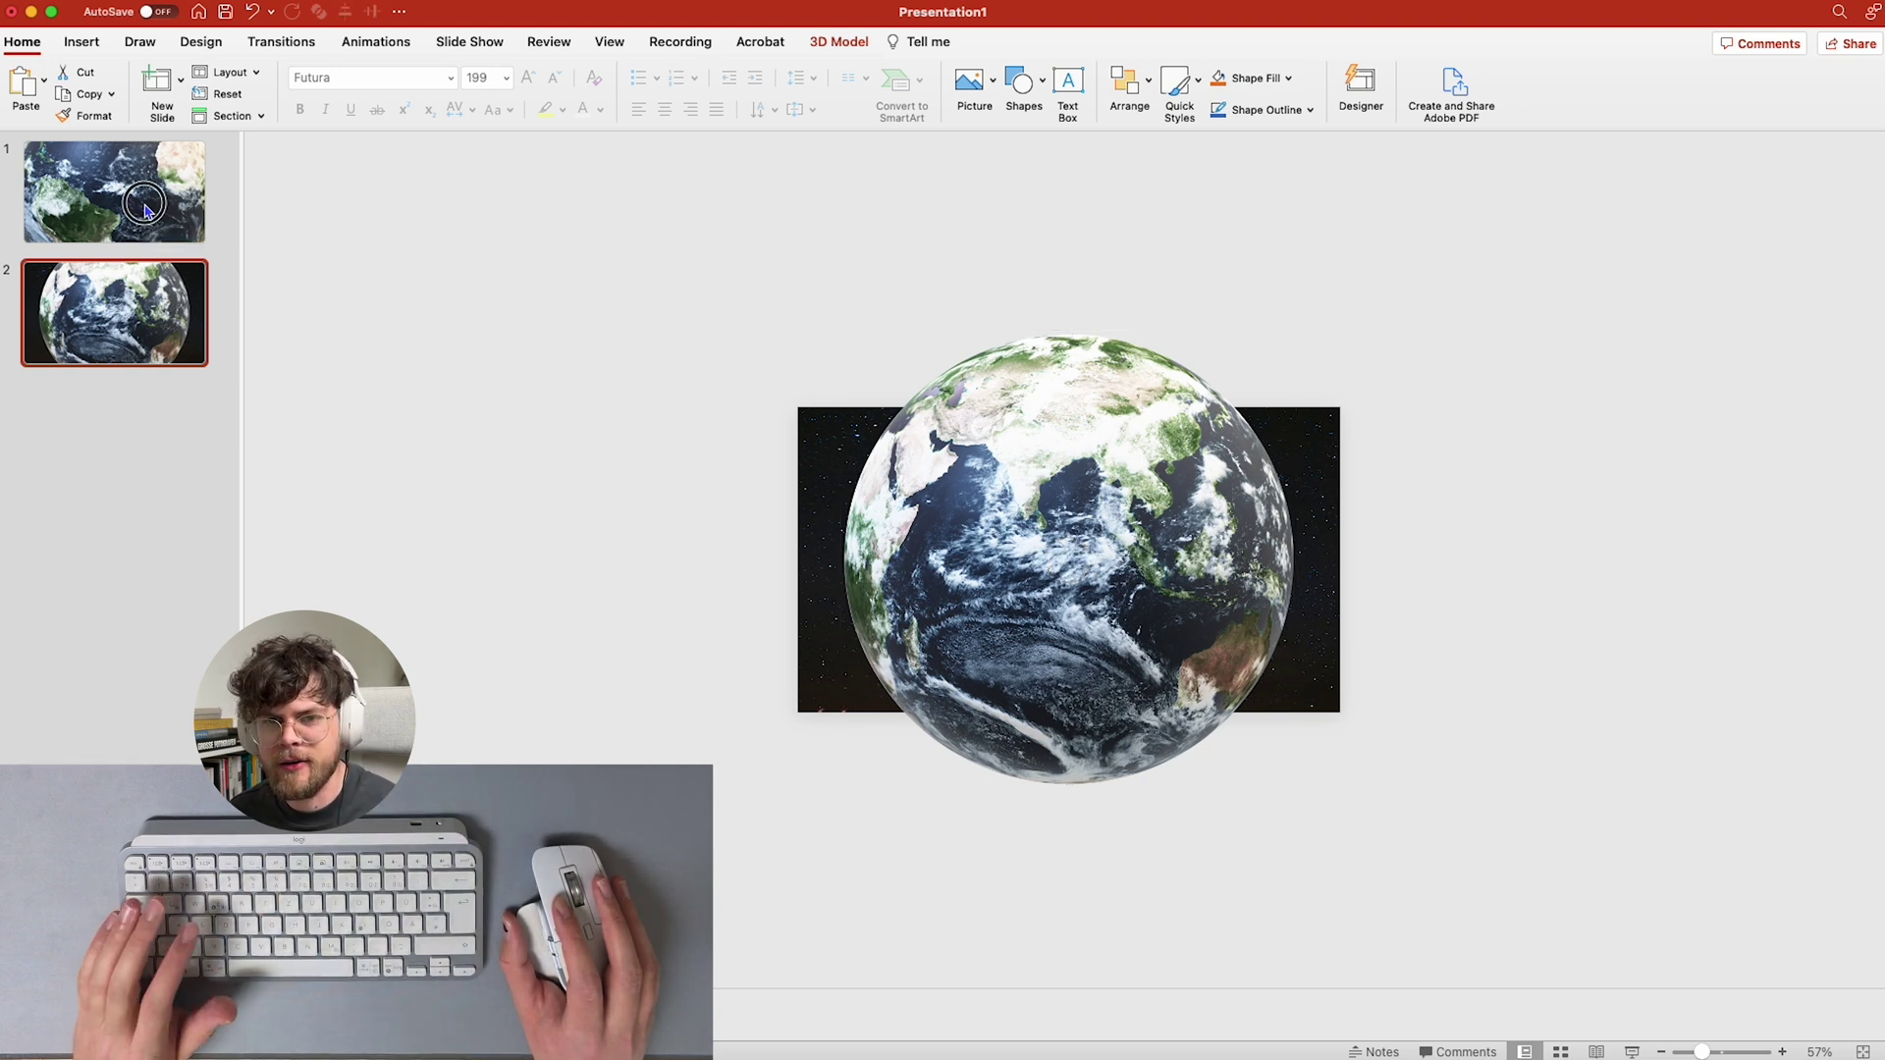
{"action": "left_click", "coordinate": [85, 47]}
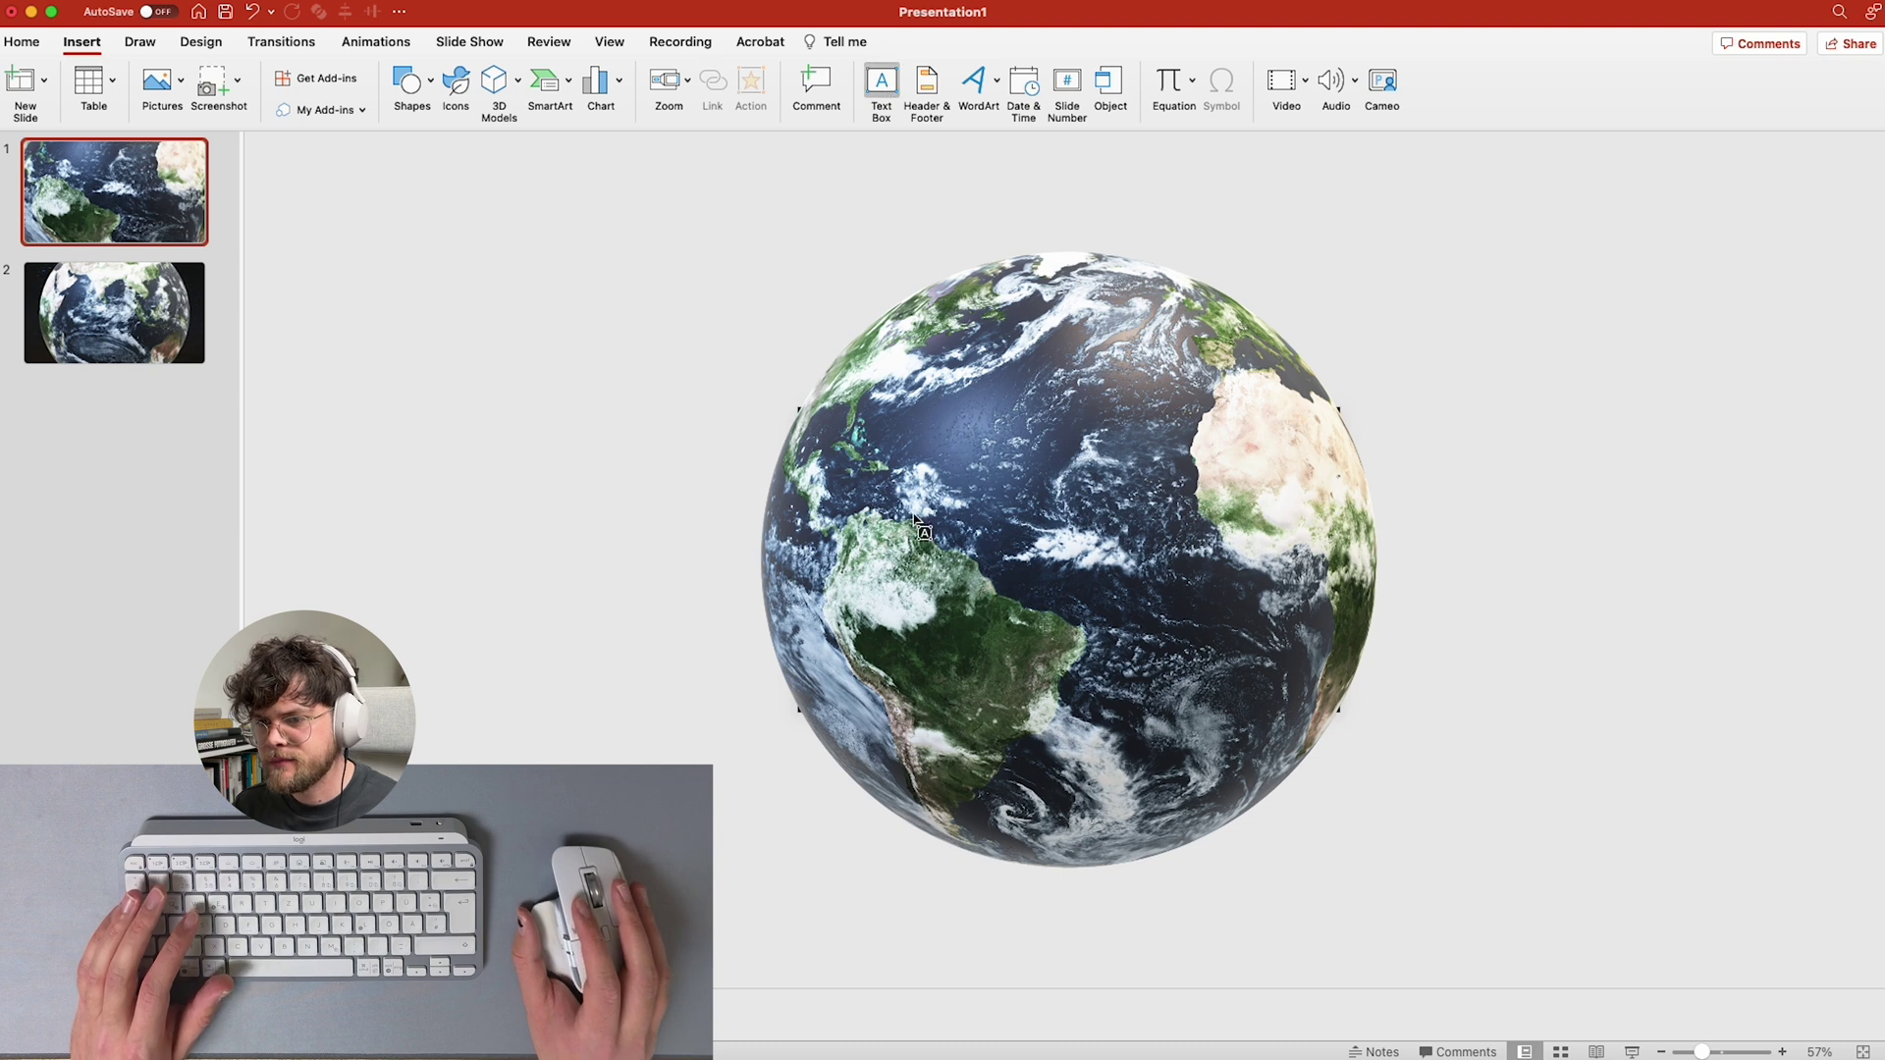
- Add an EARTH text box across the globe in white Futura Bold at 199 pt
{"action": "left_click_drag", "start_coordinate": [890, 480], "coordinate": [1230, 606]}
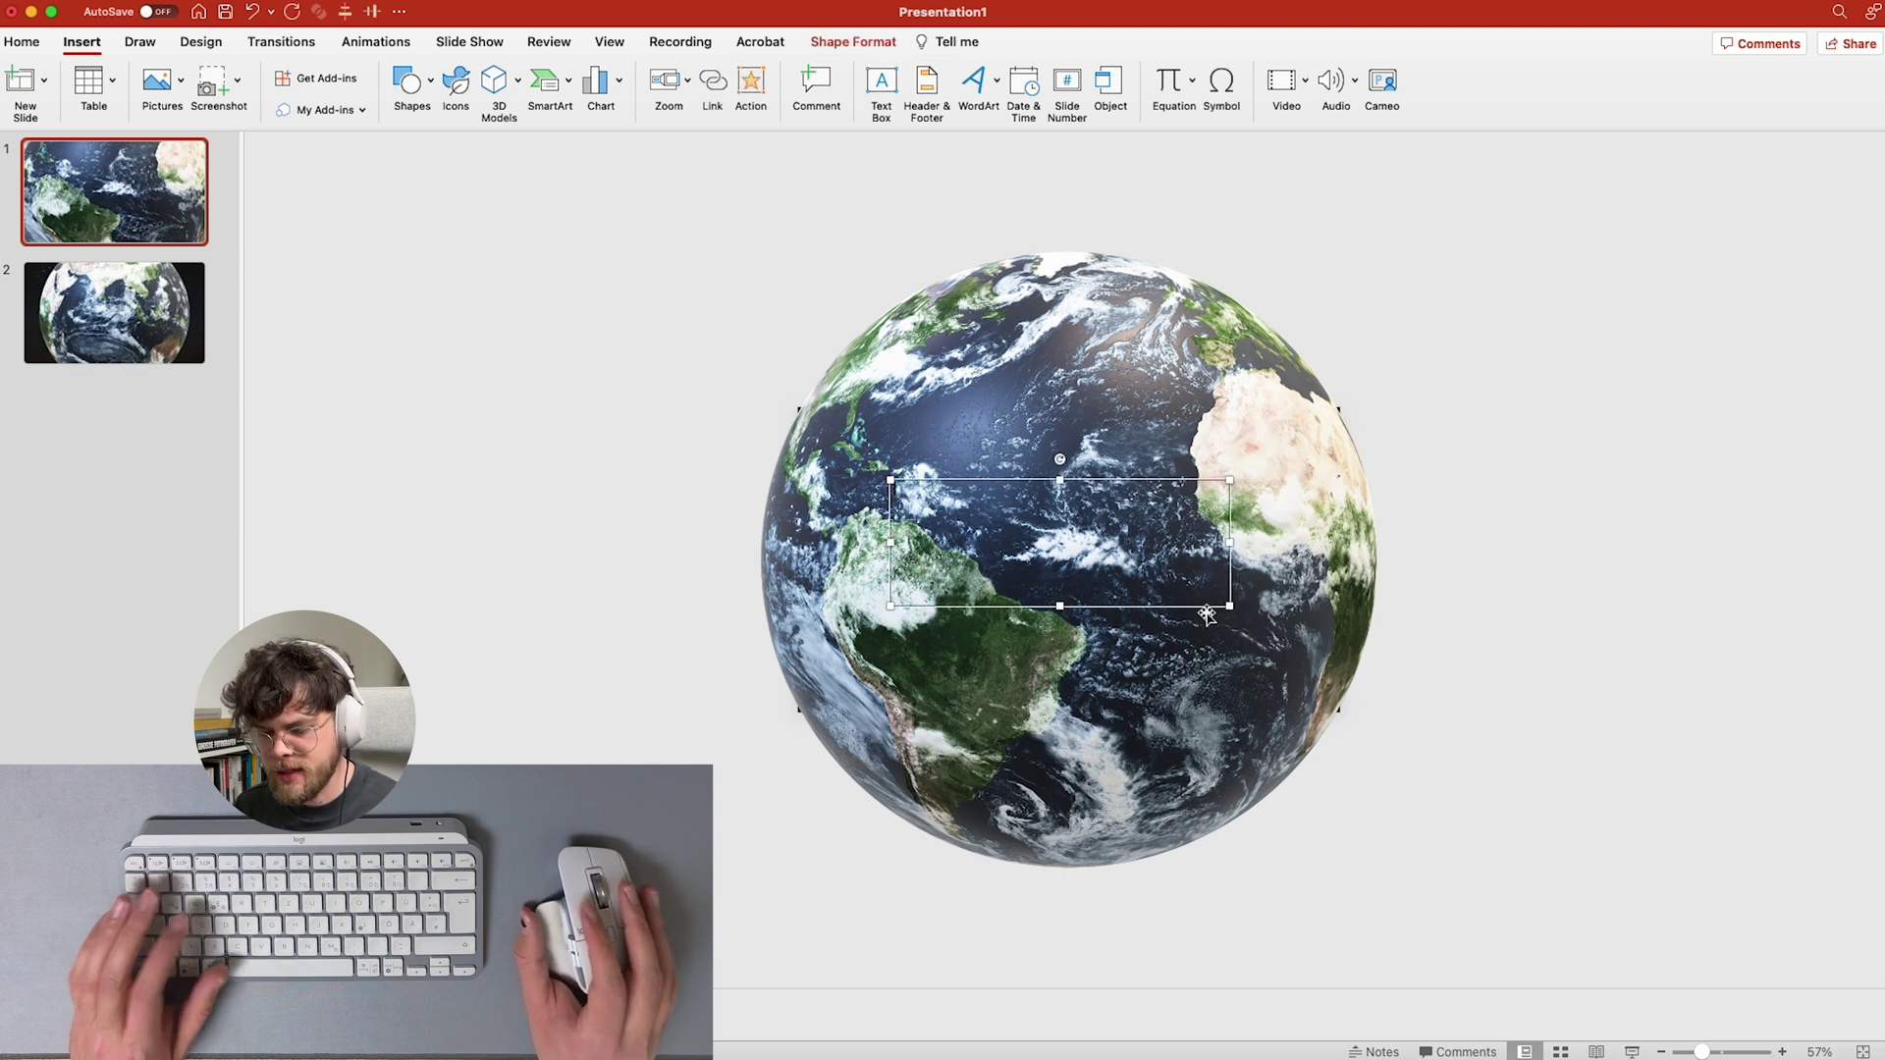
{"action": "type", "text": "EARTH"}
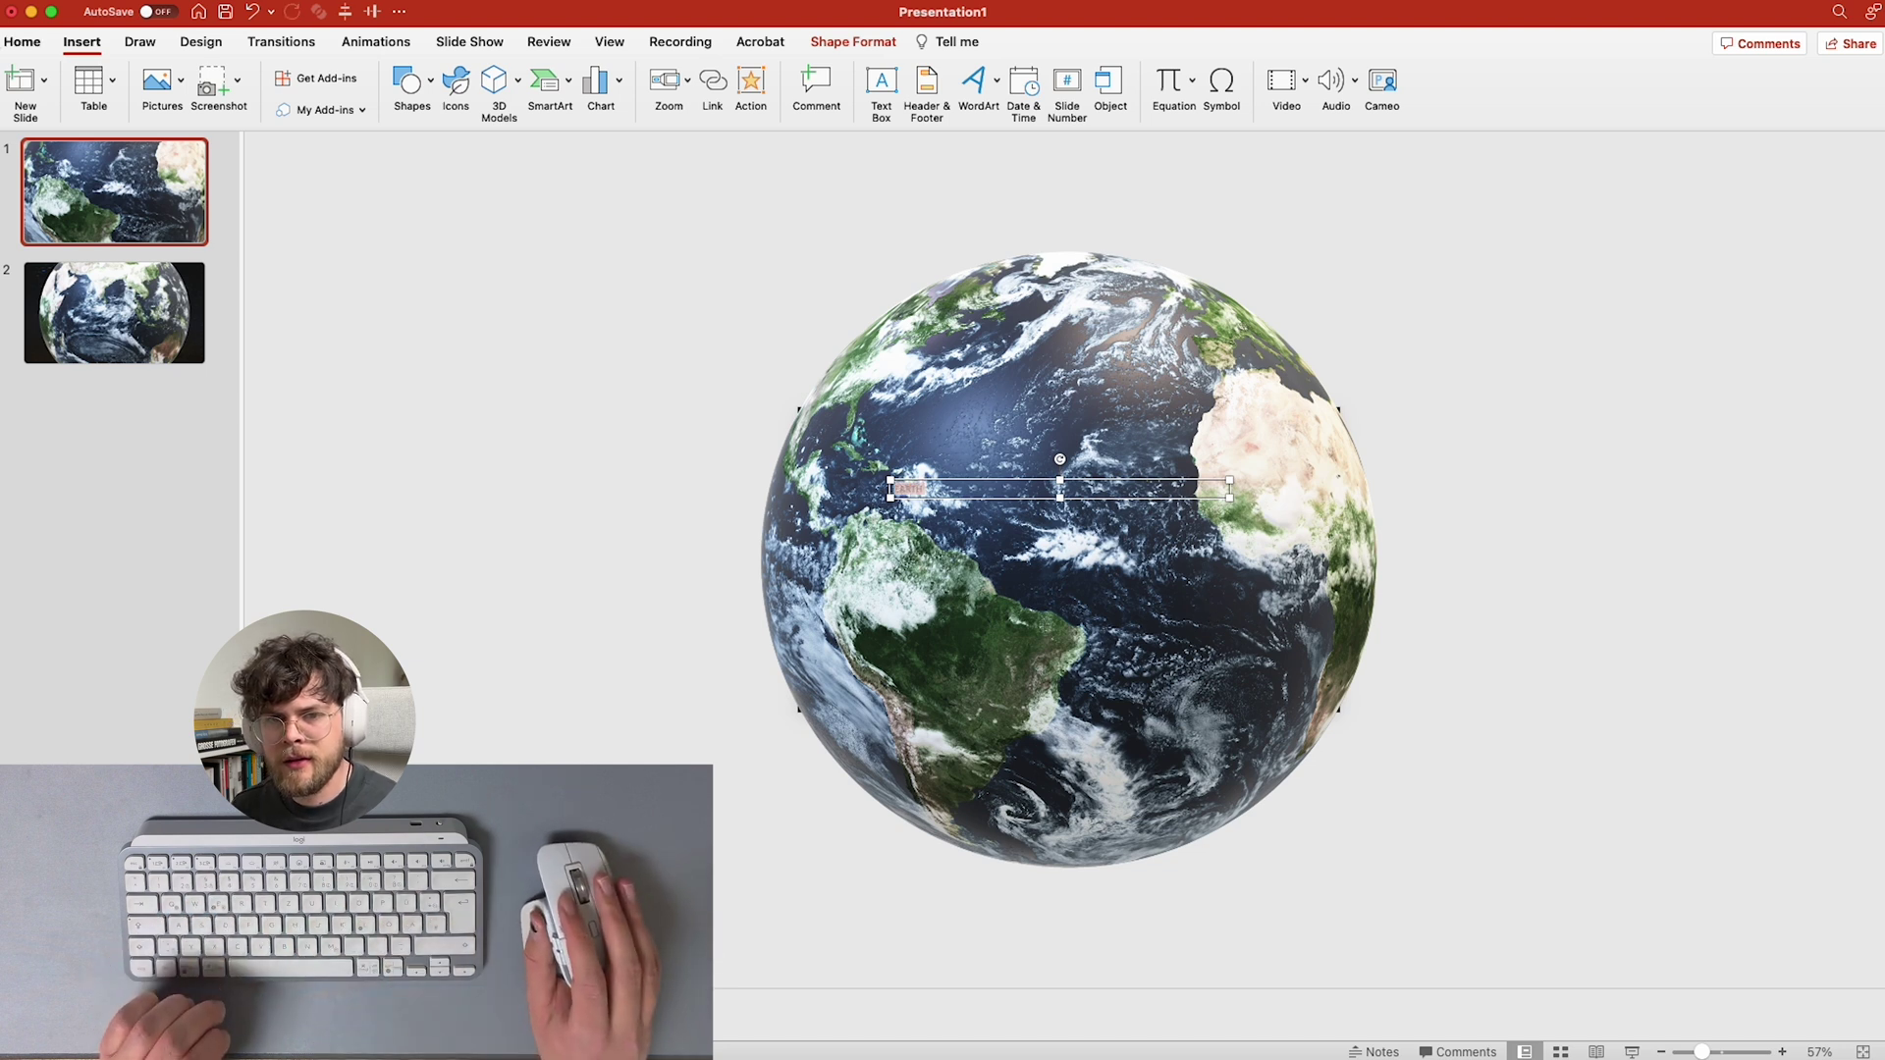
{"action": "left_click", "coordinate": [22, 42]}
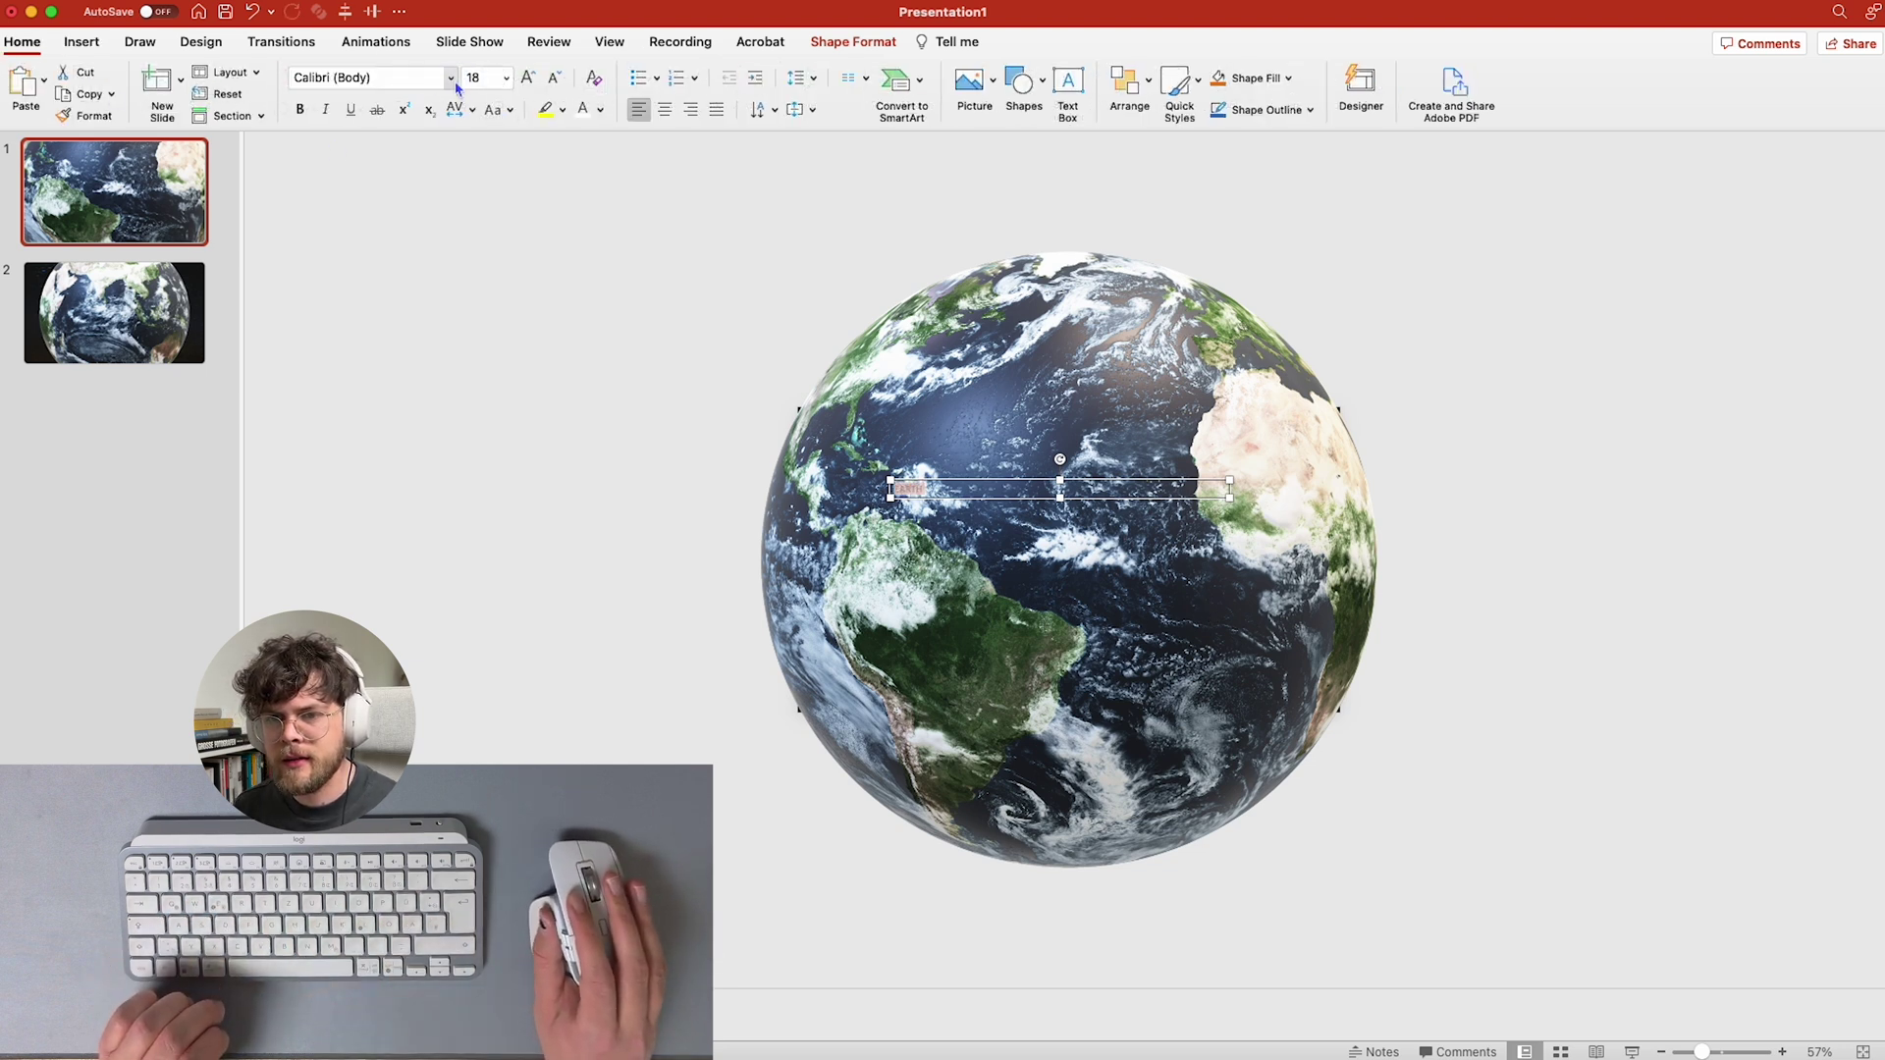
{"action": "left_click", "coordinate": [450, 78]}
{"action": "mouse_move", "coordinate": [520, 251]}
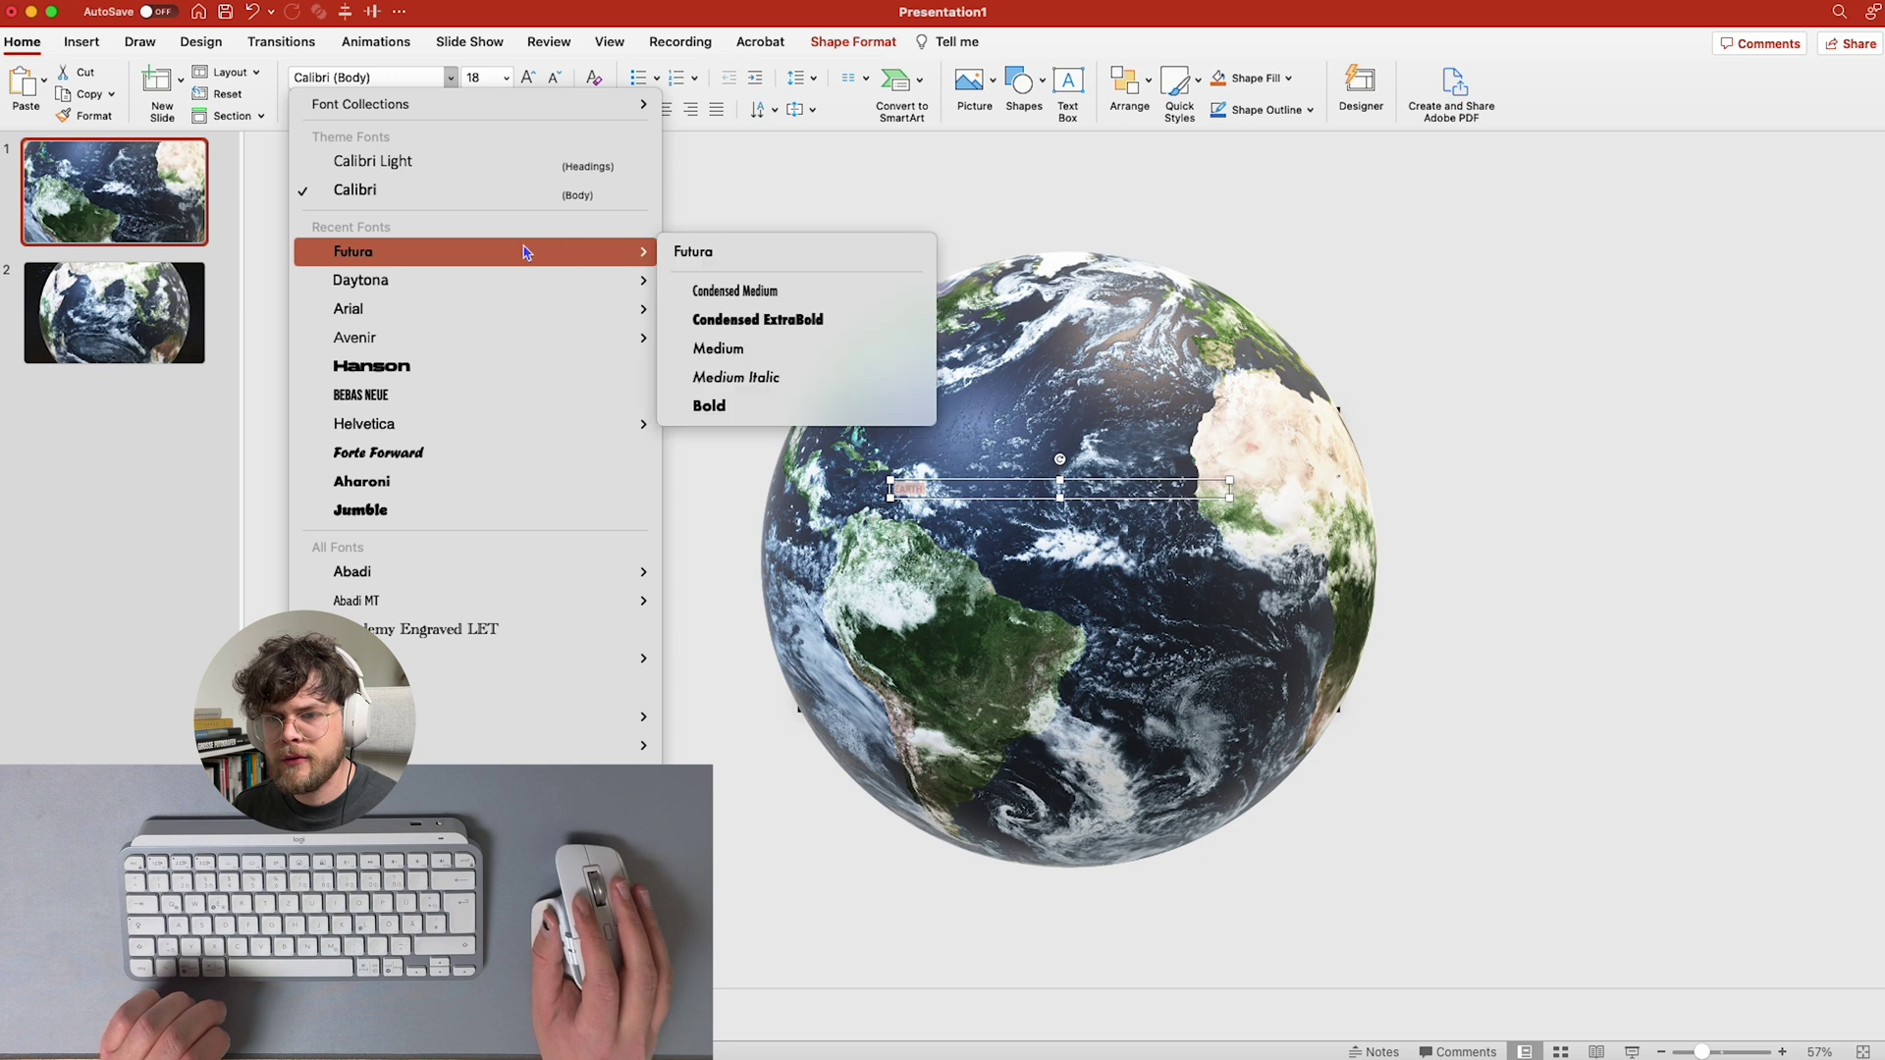
{"action": "left_click", "coordinate": [769, 405]}
{"action": "left_click", "coordinate": [488, 76]}
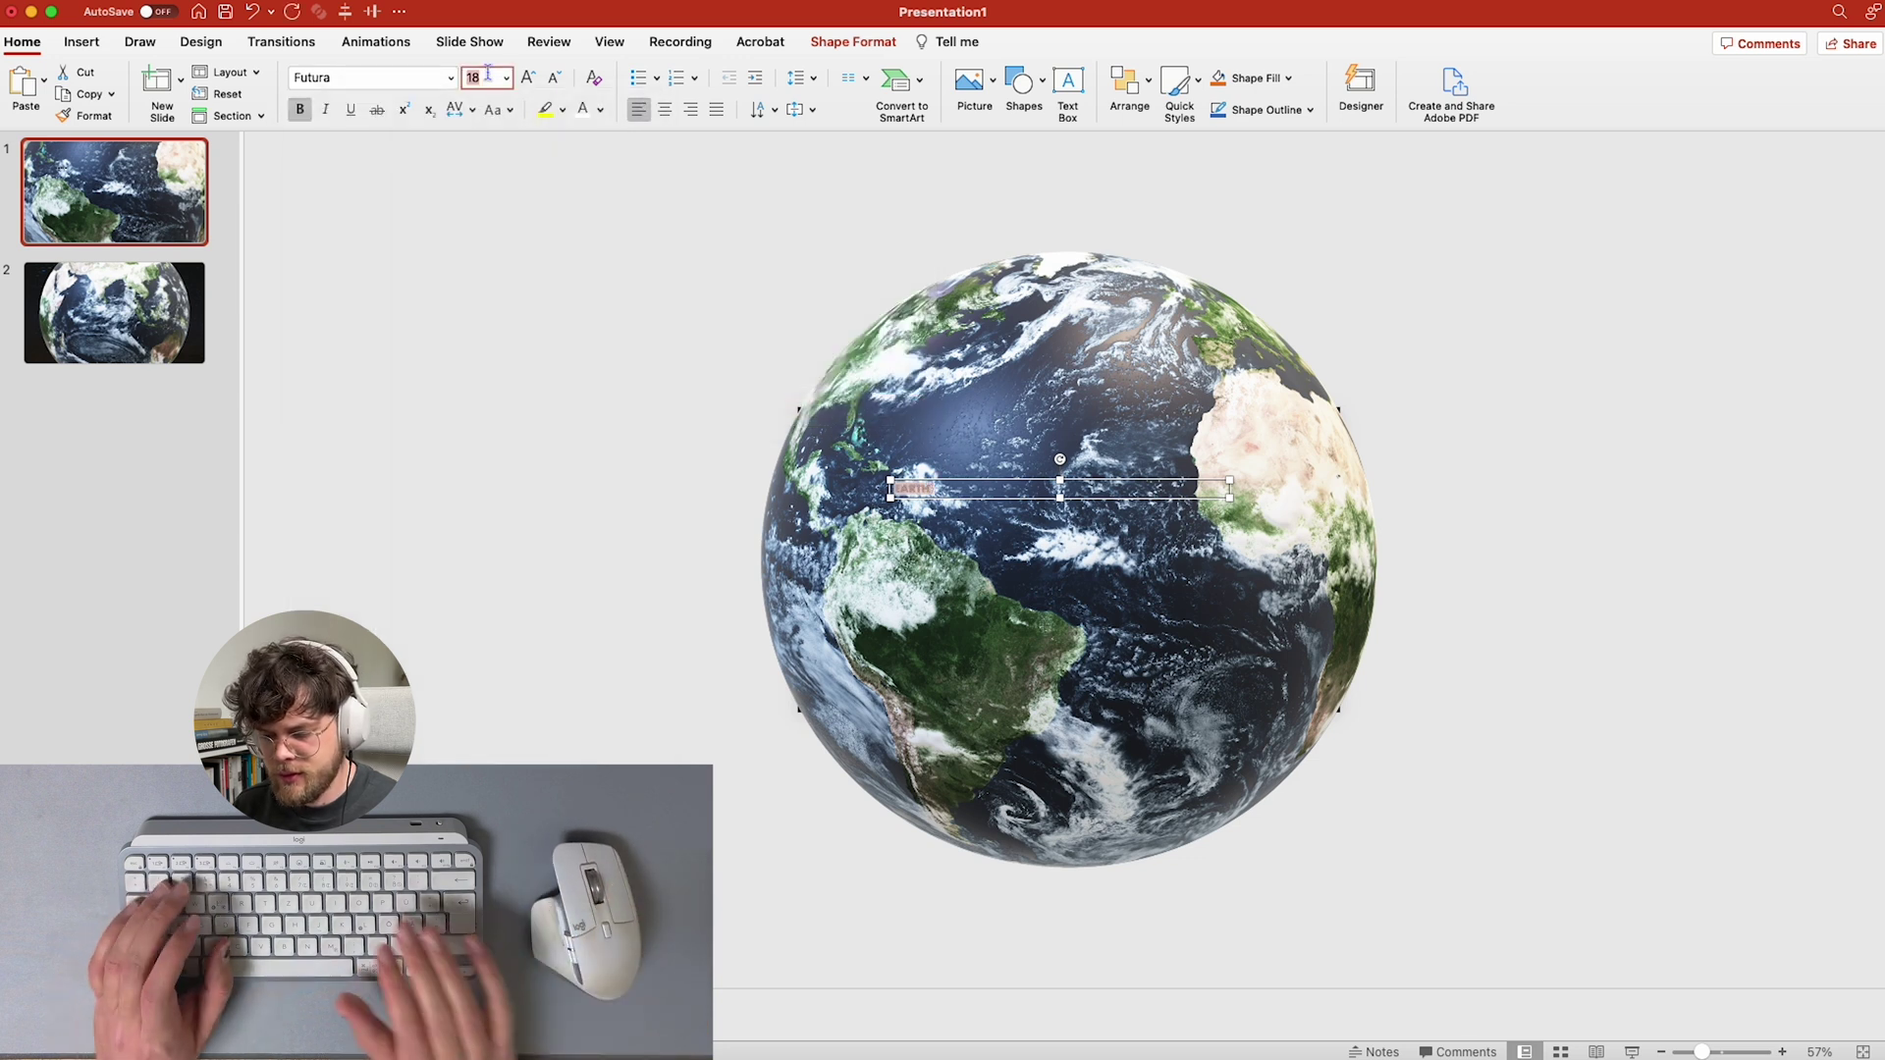
{"action": "type", "text": "199"}
{"action": "key", "text": "Return"}
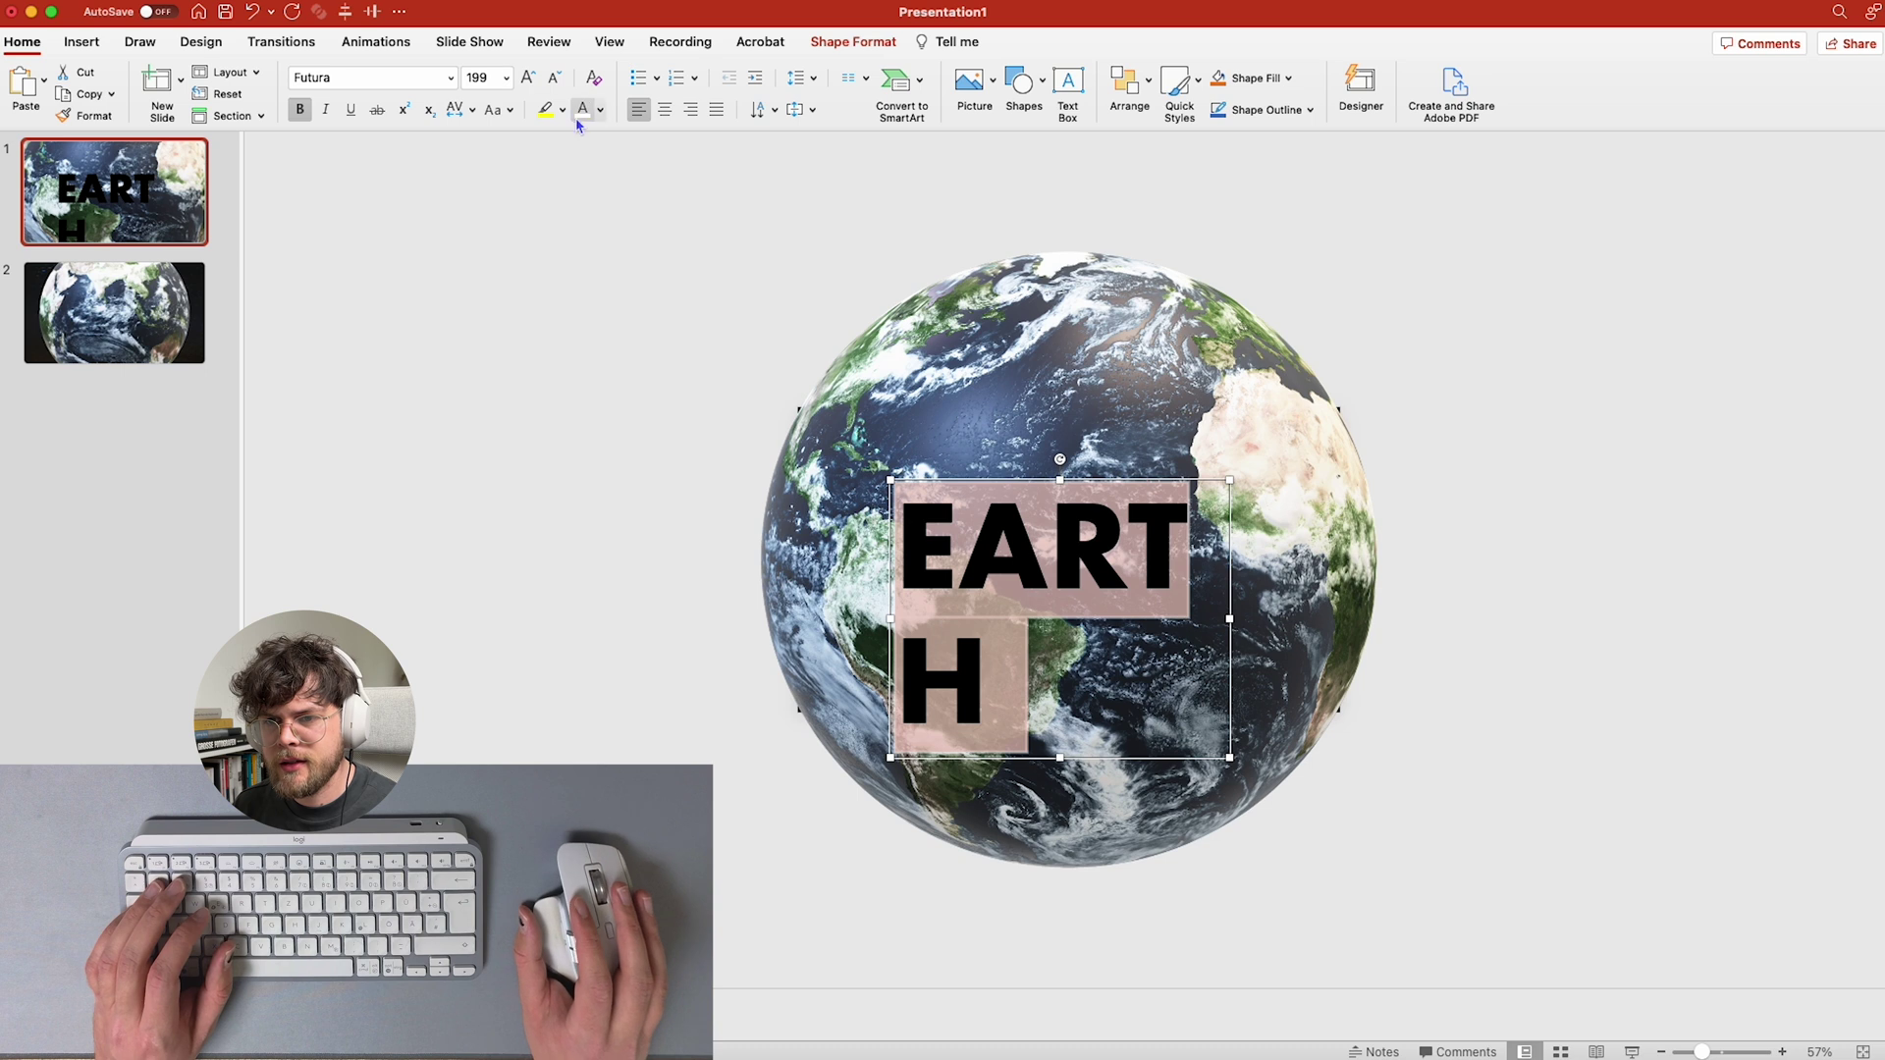
{"action": "left_click", "coordinate": [582, 109]}
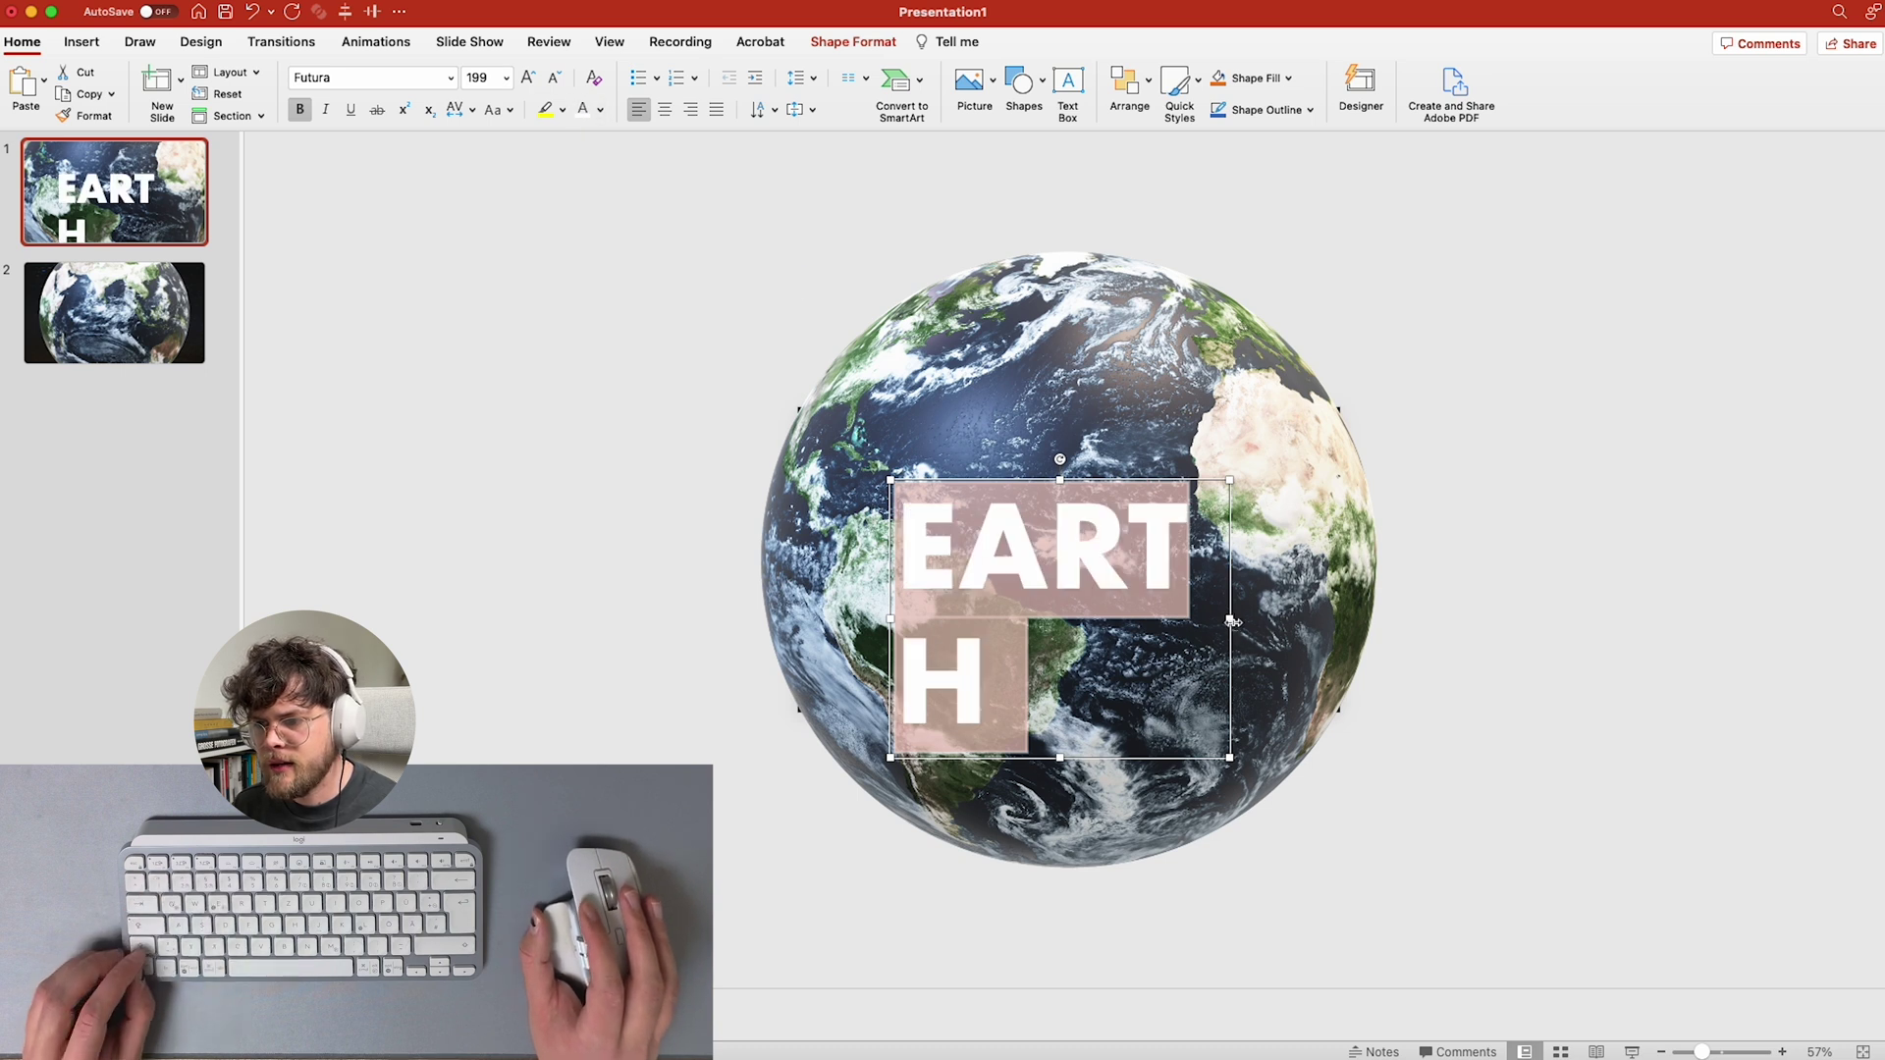
- Widen the EARTH box, centre its text, and align it to the slide's middle and centre
{"action": "left_click_drag", "start_coordinate": [1231, 620], "coordinate": [1279, 620]}
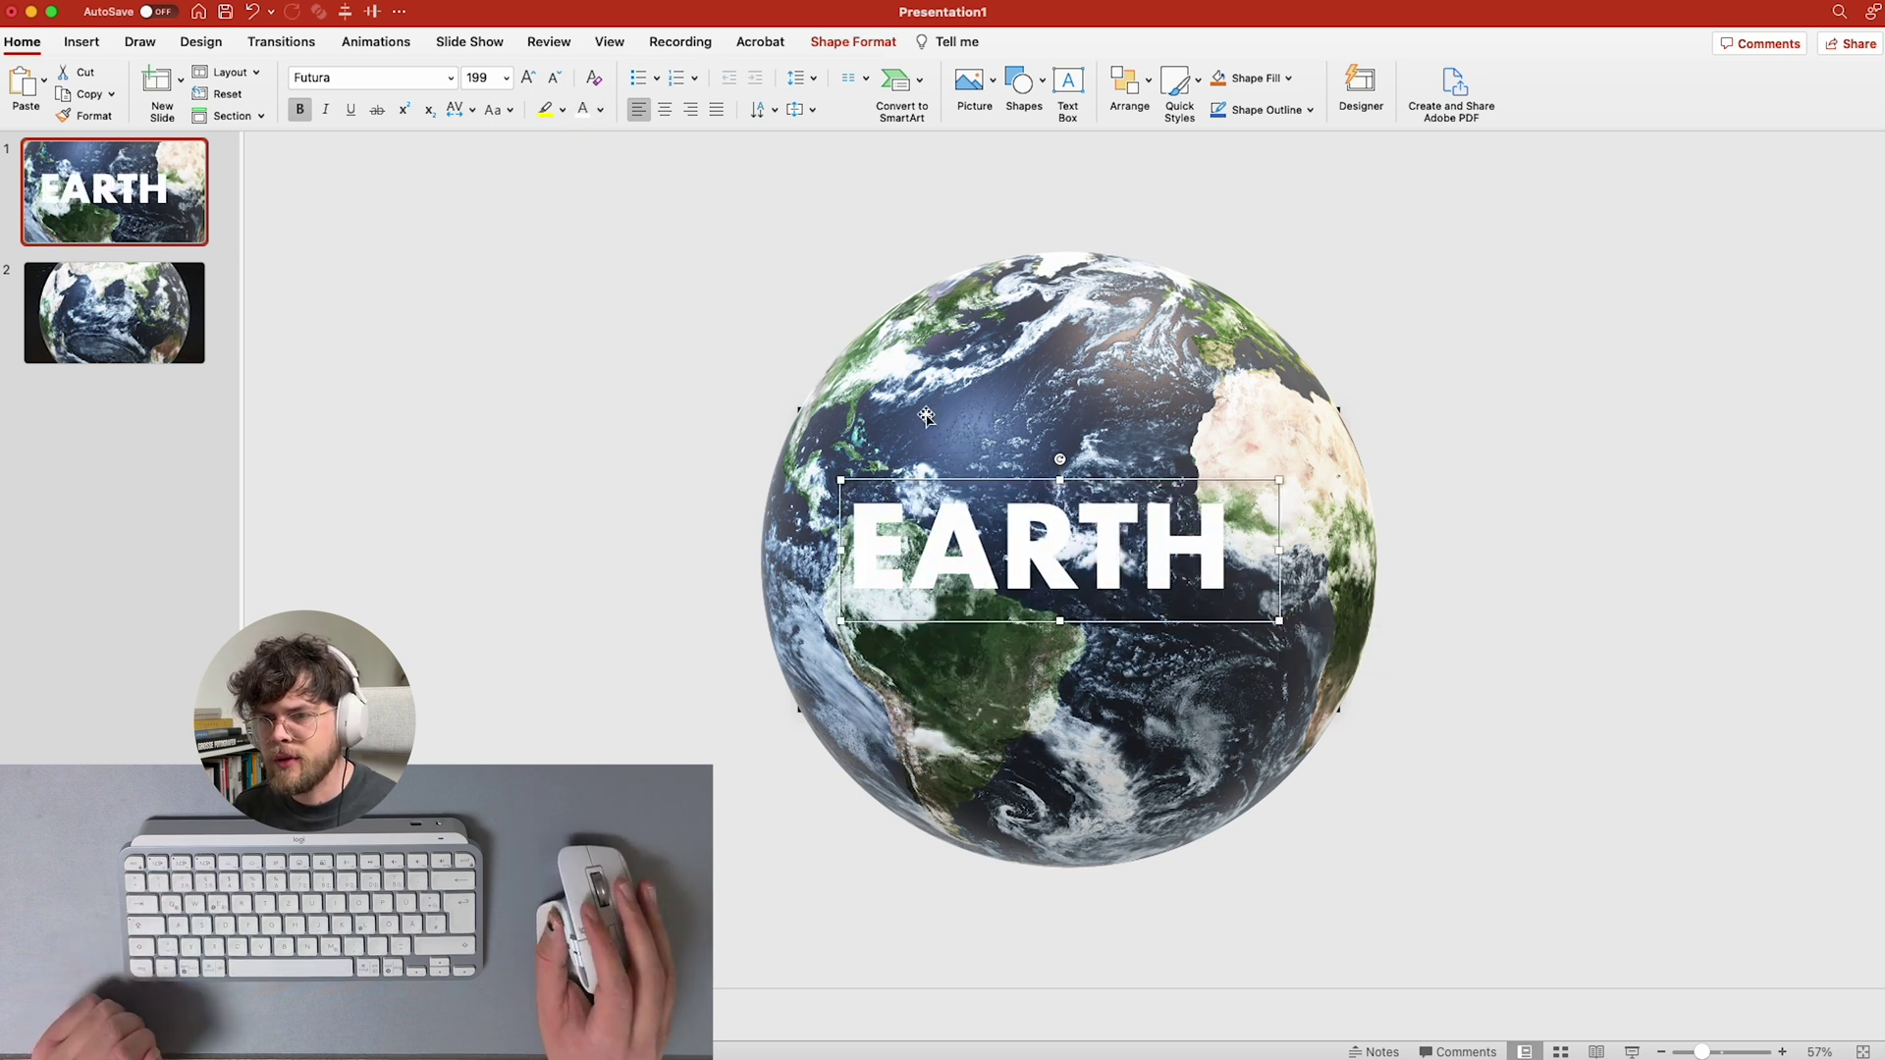
{"action": "left_click", "coordinate": [665, 113]}
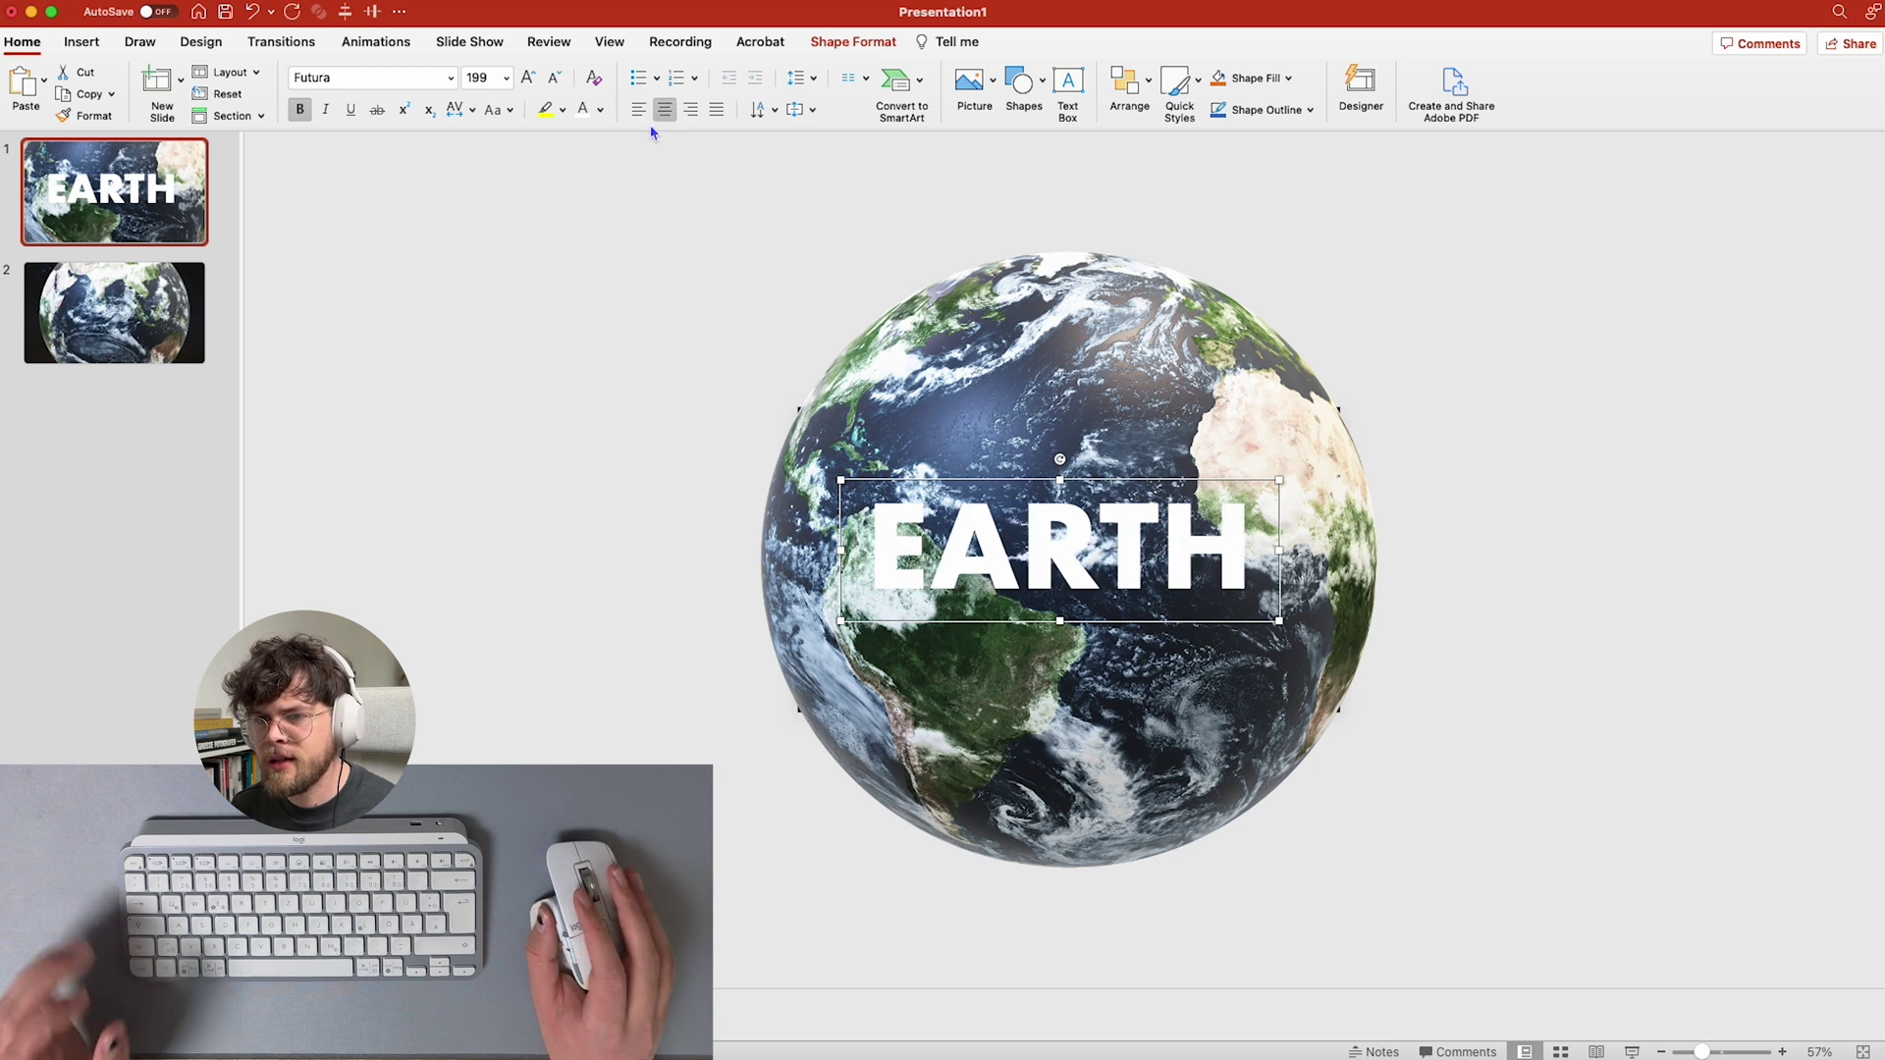
{"action": "left_click", "coordinate": [371, 13]}
{"action": "left_click", "coordinate": [346, 12]}
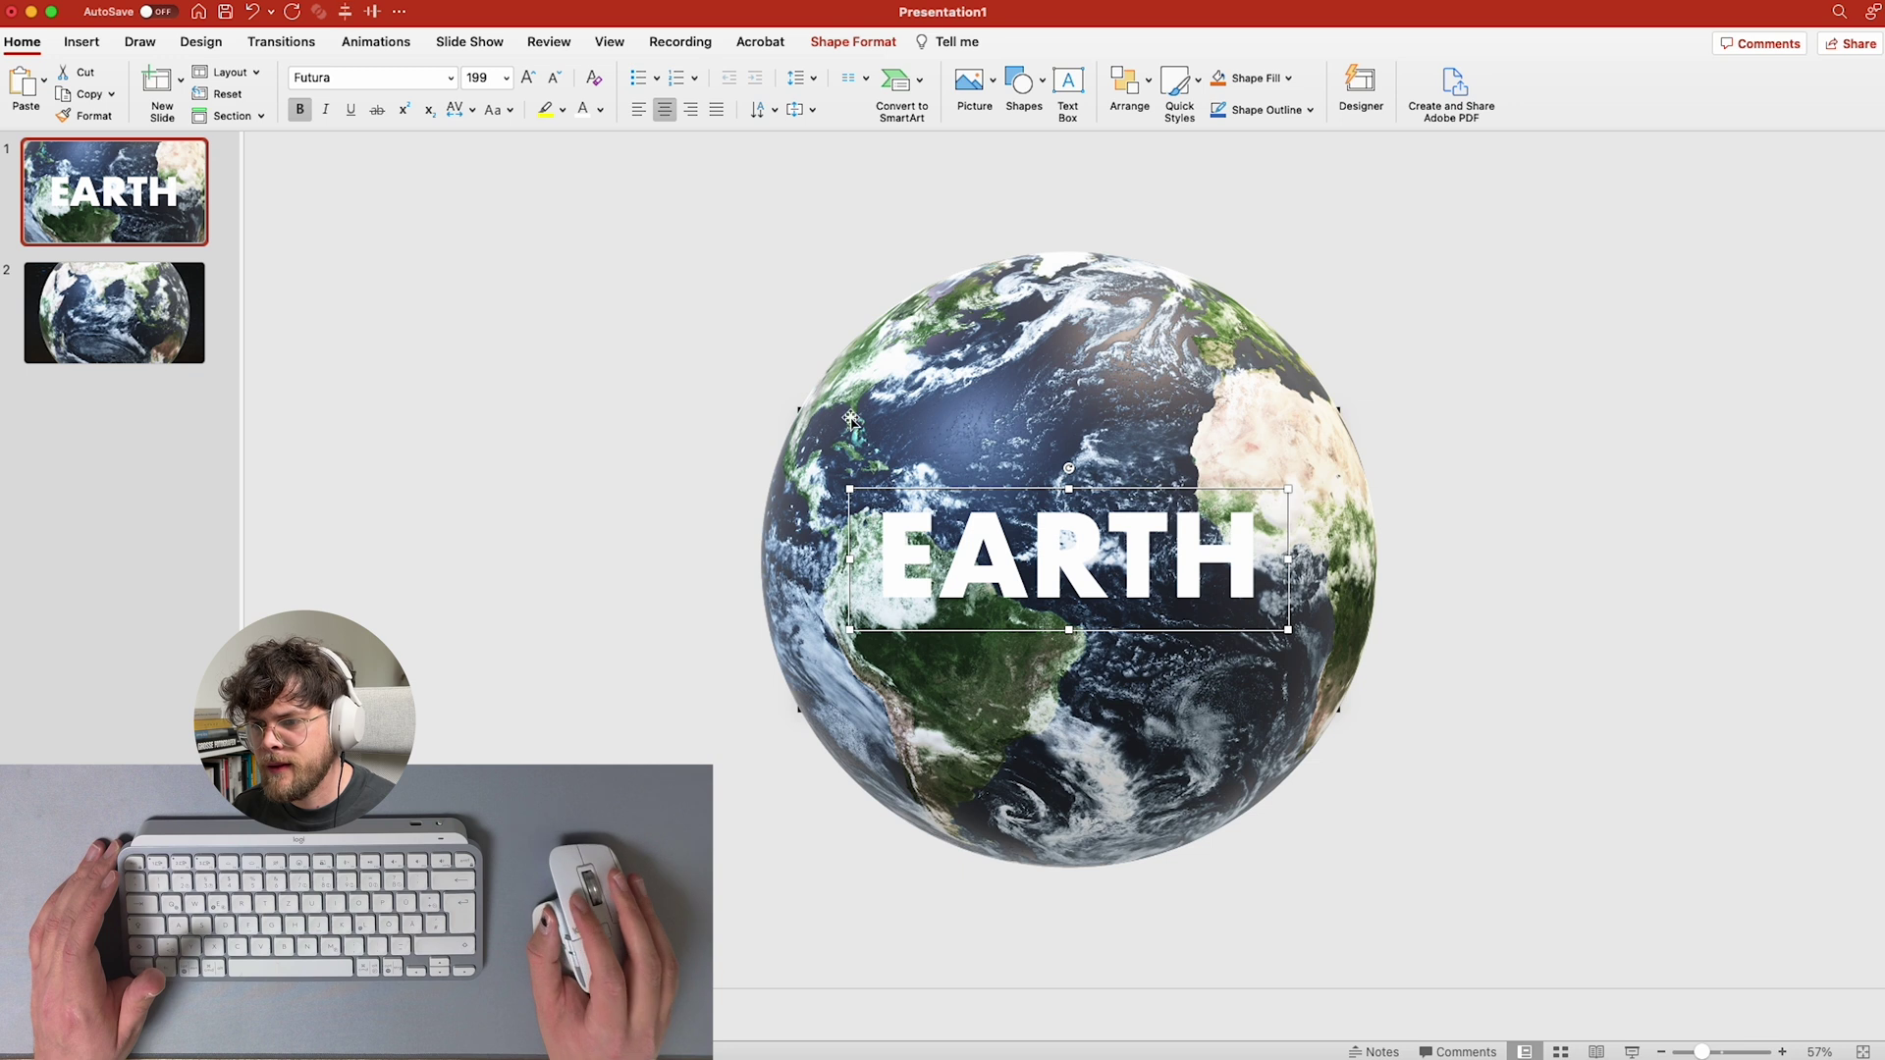
{"action": "left_click", "coordinate": [1129, 88]}
{"action": "left_click", "coordinate": [1432, 286]}
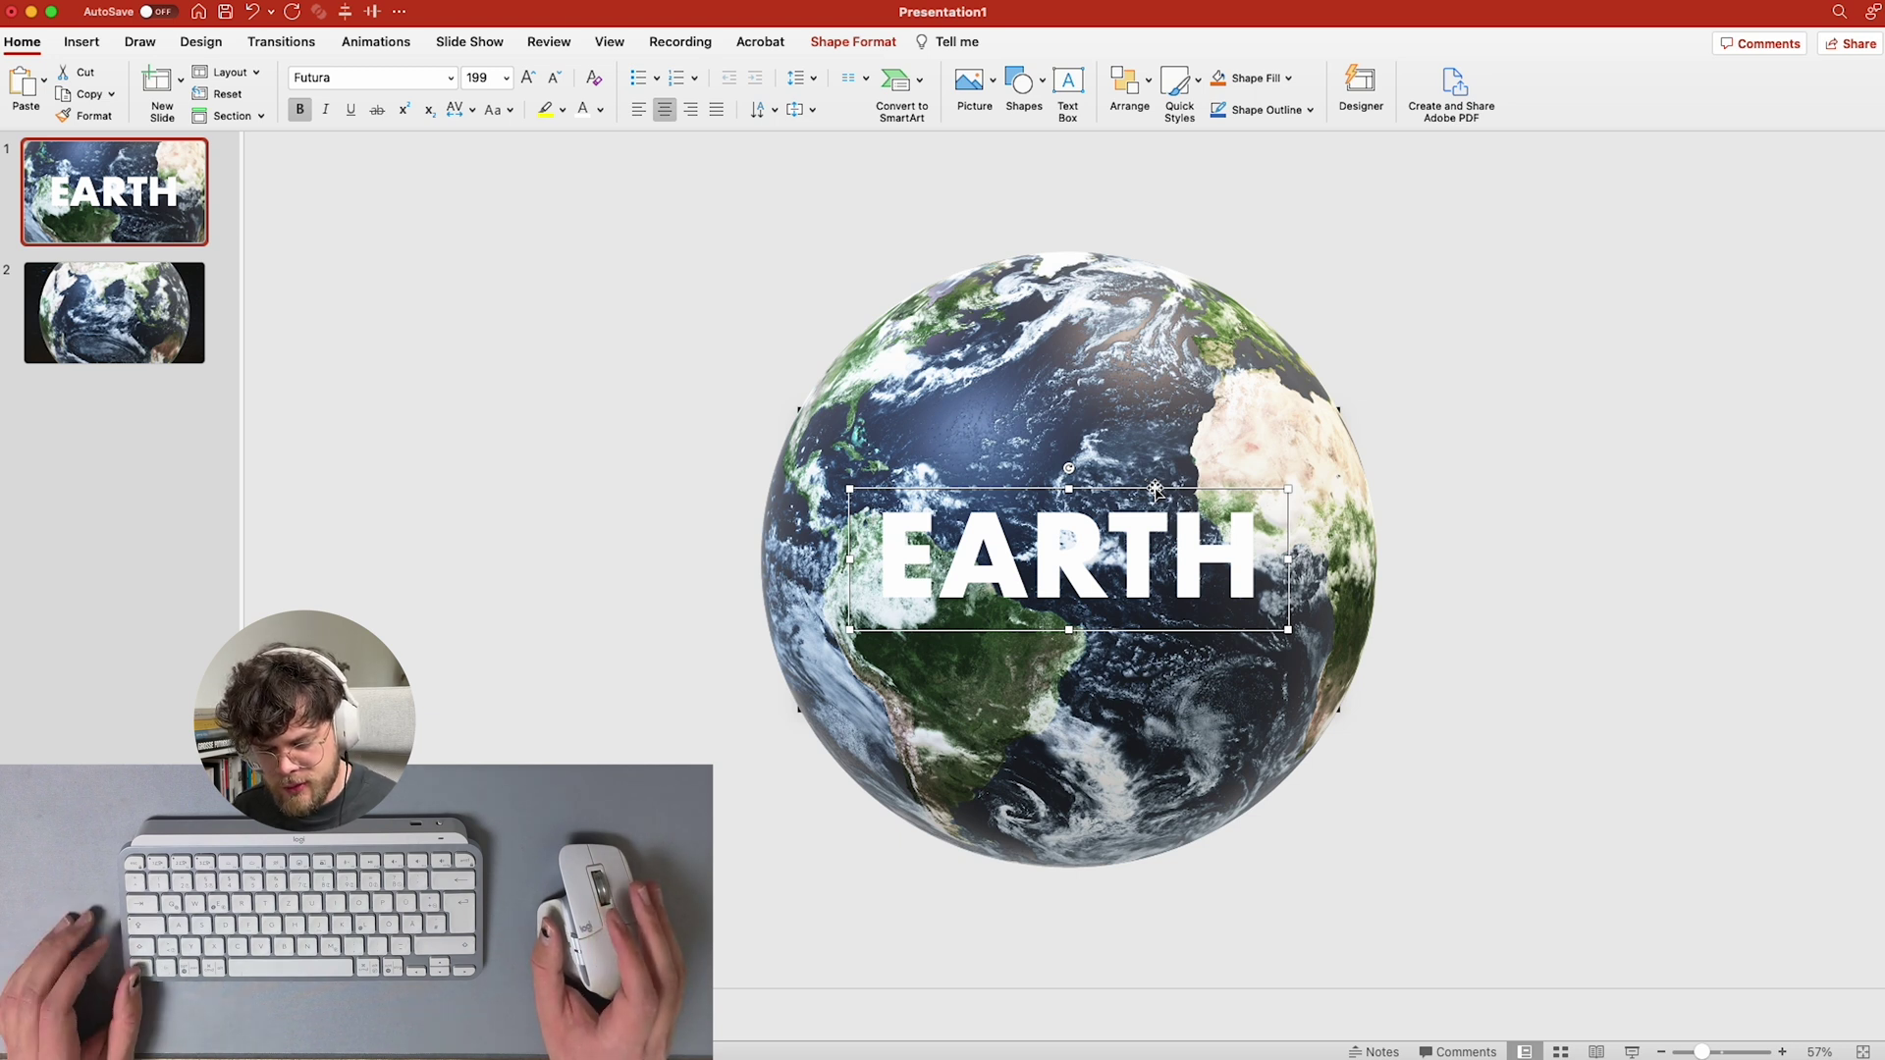
- Option-drag two EARTH copies above and below the original, lining the third up with smart guides
{"action": "left_click_drag", "start_coordinate": [1155, 487], "coordinate": [1164, 395]}
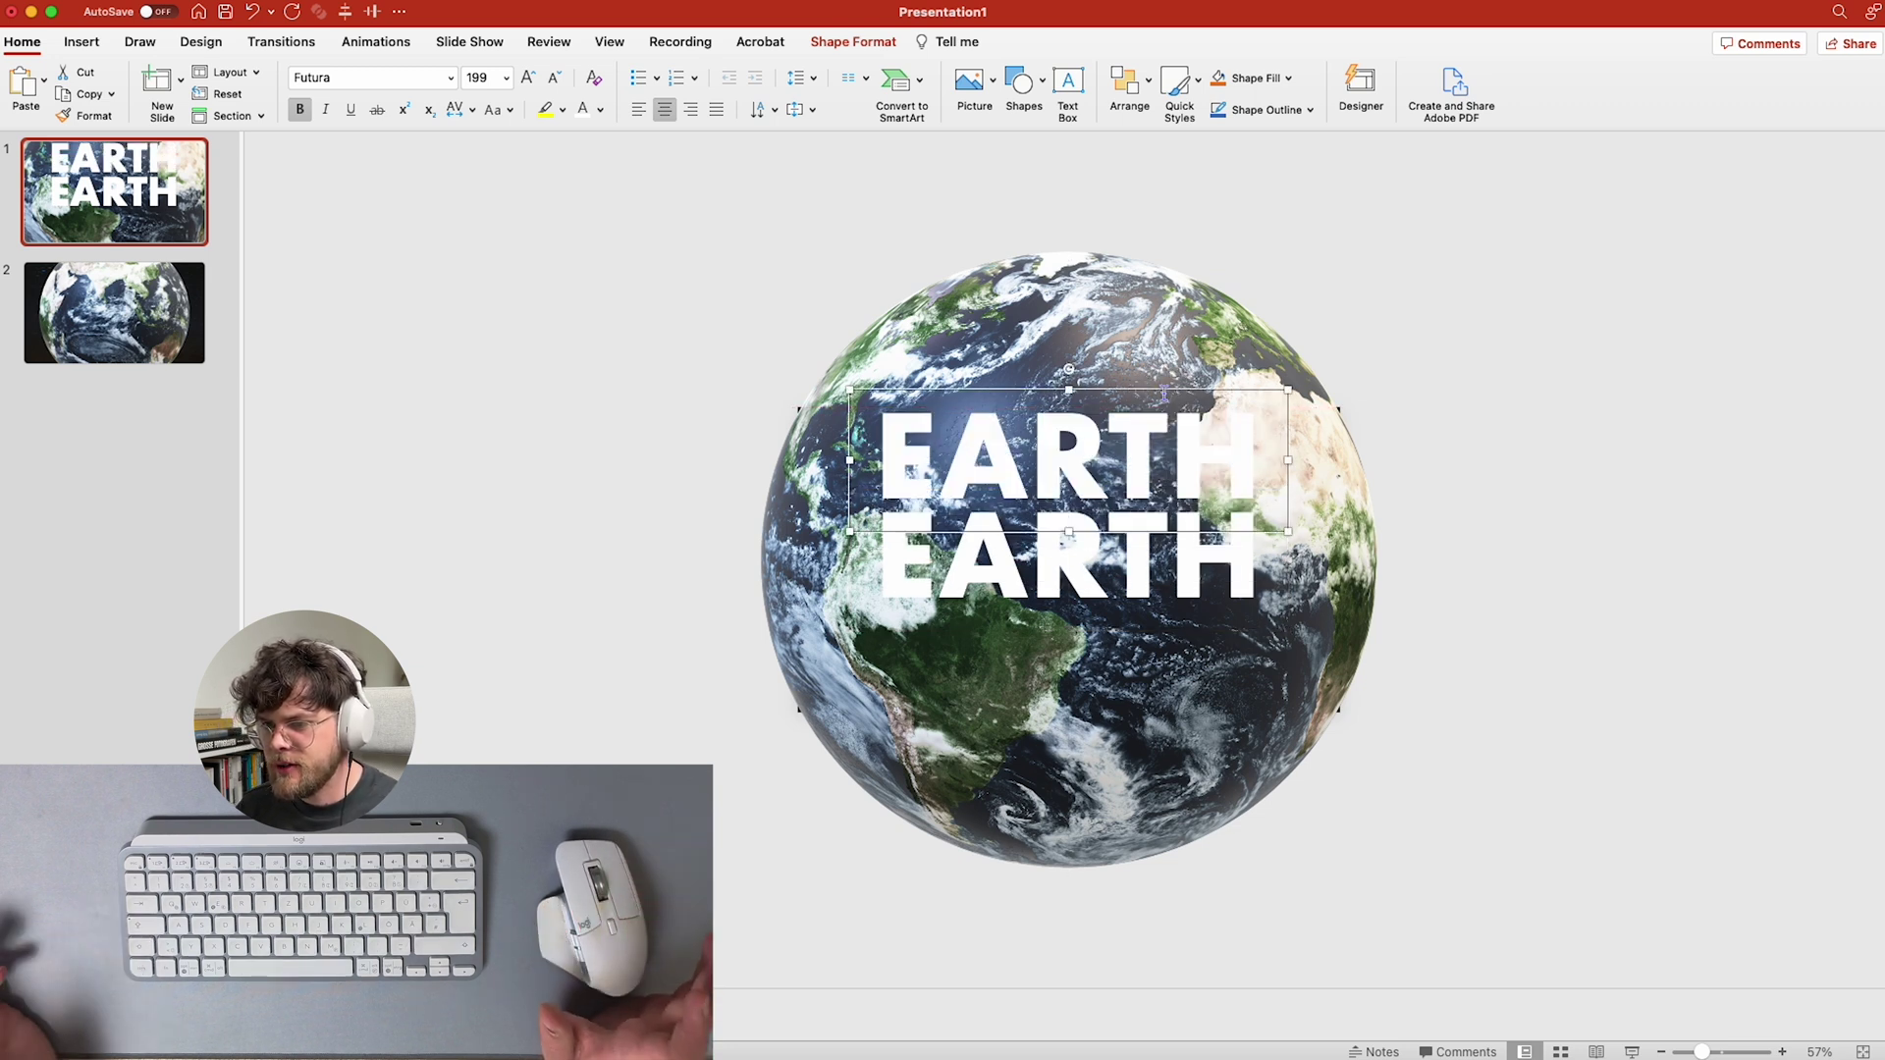
{"action": "left_click_drag", "start_coordinate": [1162, 385], "coordinate": [1188, 582]}
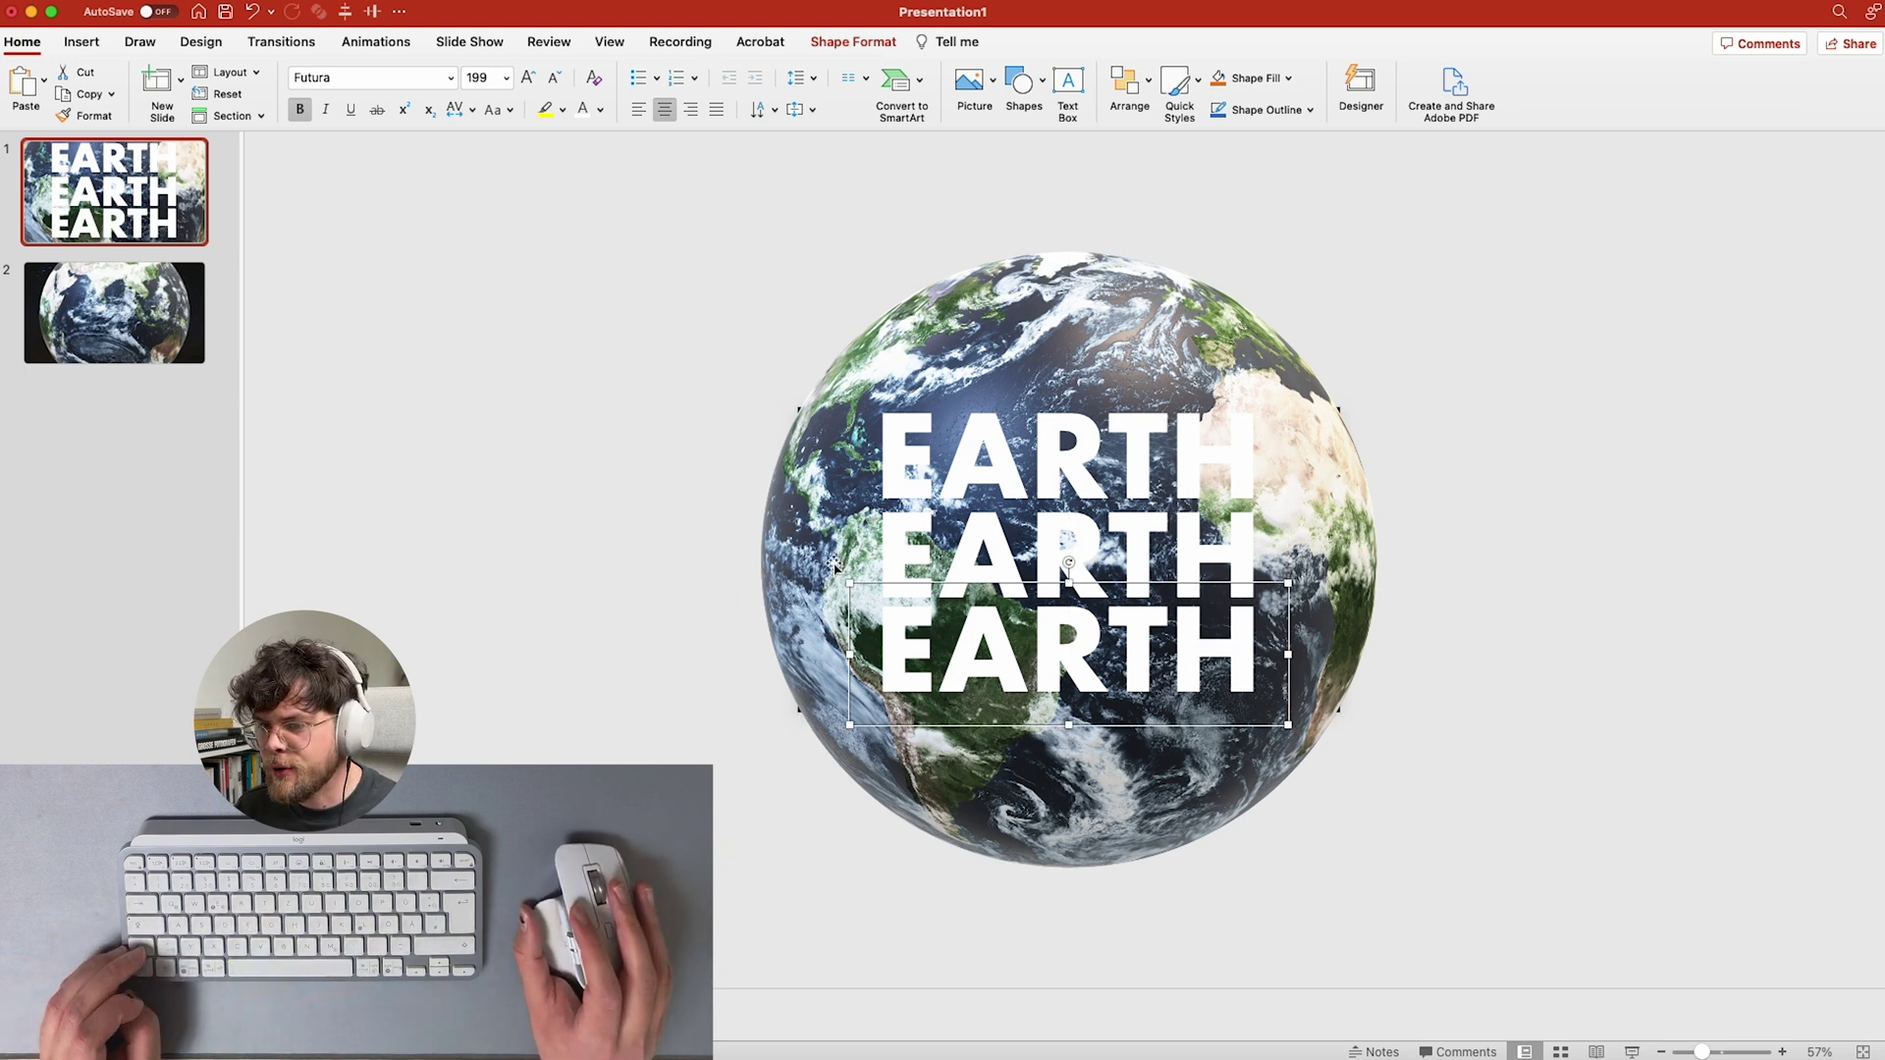
{"action": "left_click_drag", "start_coordinate": [935, 584], "coordinate": [940, 588]}
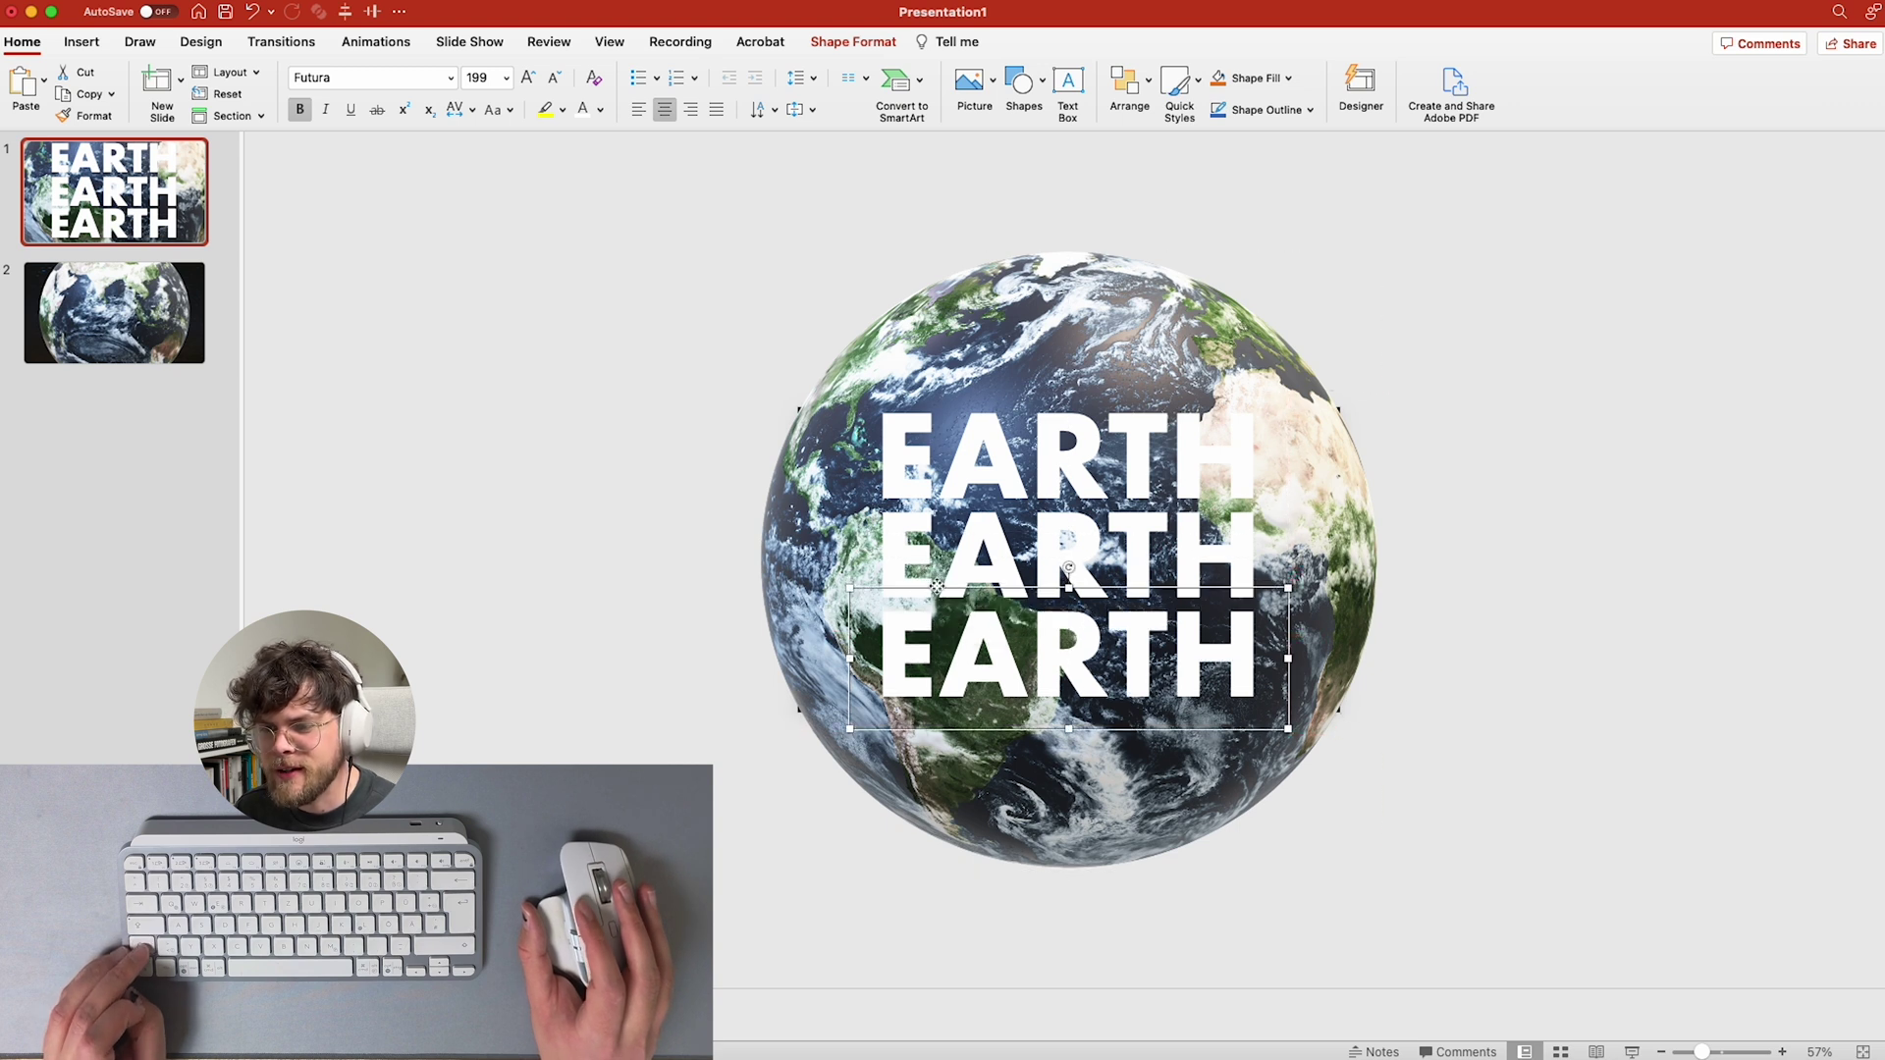
- Distribute the three EARTH lines evenly in the vertical direction
{"action": "left_click", "coordinate": [919, 537], "text": "shift"}
{"action": "left_click", "coordinate": [903, 417], "text": "shift"}
{"action": "left_click", "coordinate": [1132, 86]}
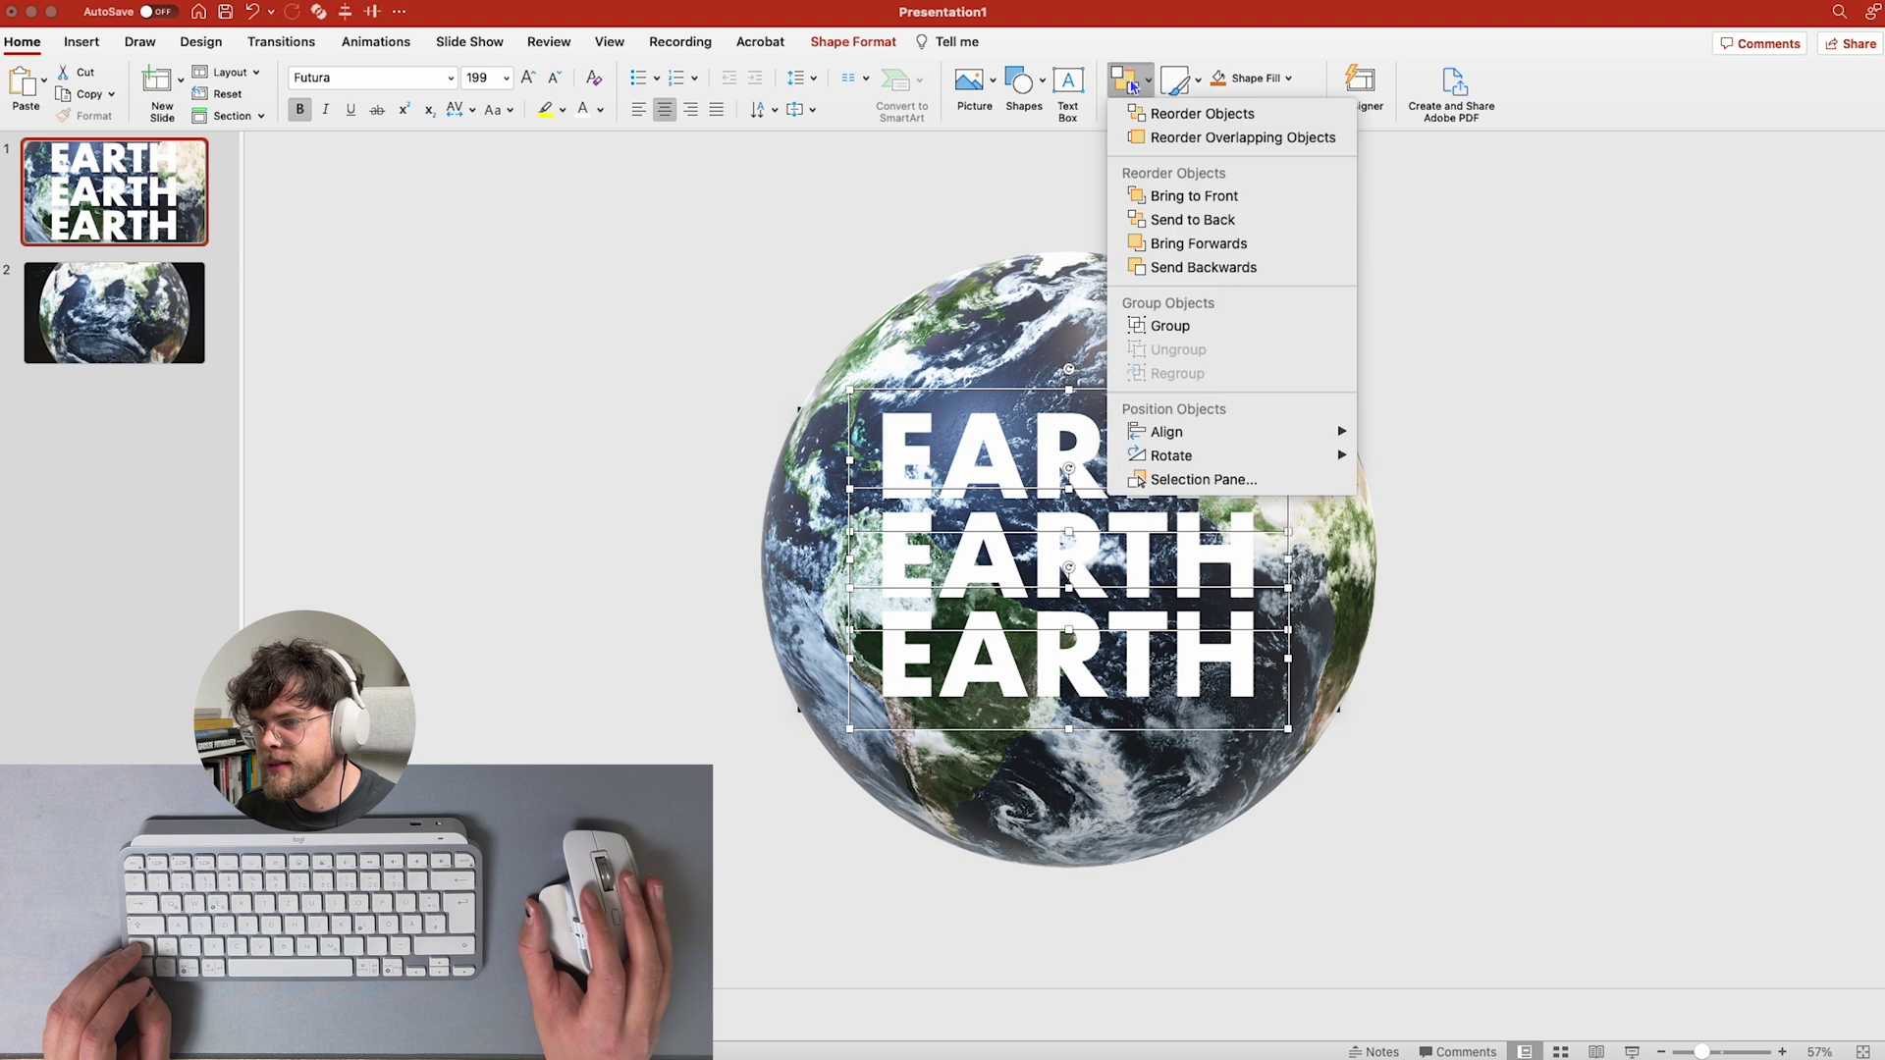
{"action": "mouse_move", "coordinate": [1256, 432]}
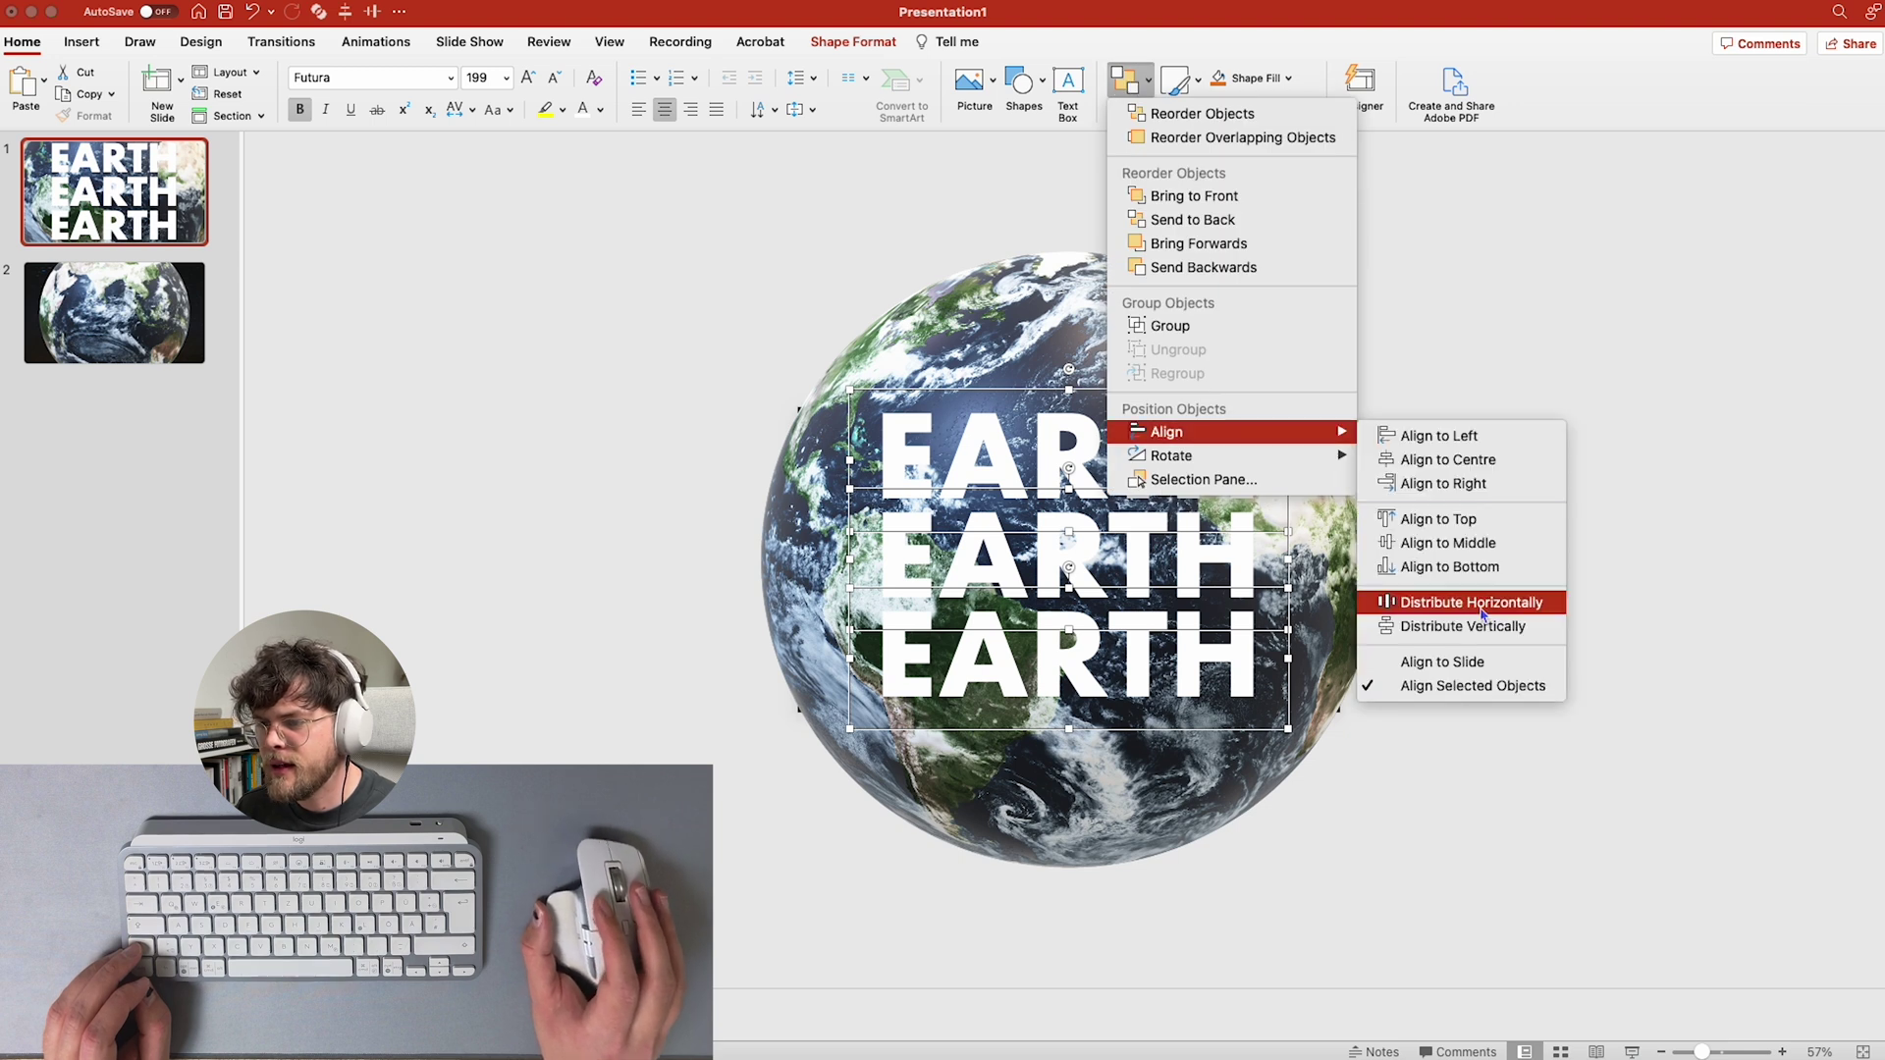
{"action": "left_click", "coordinate": [1488, 637]}
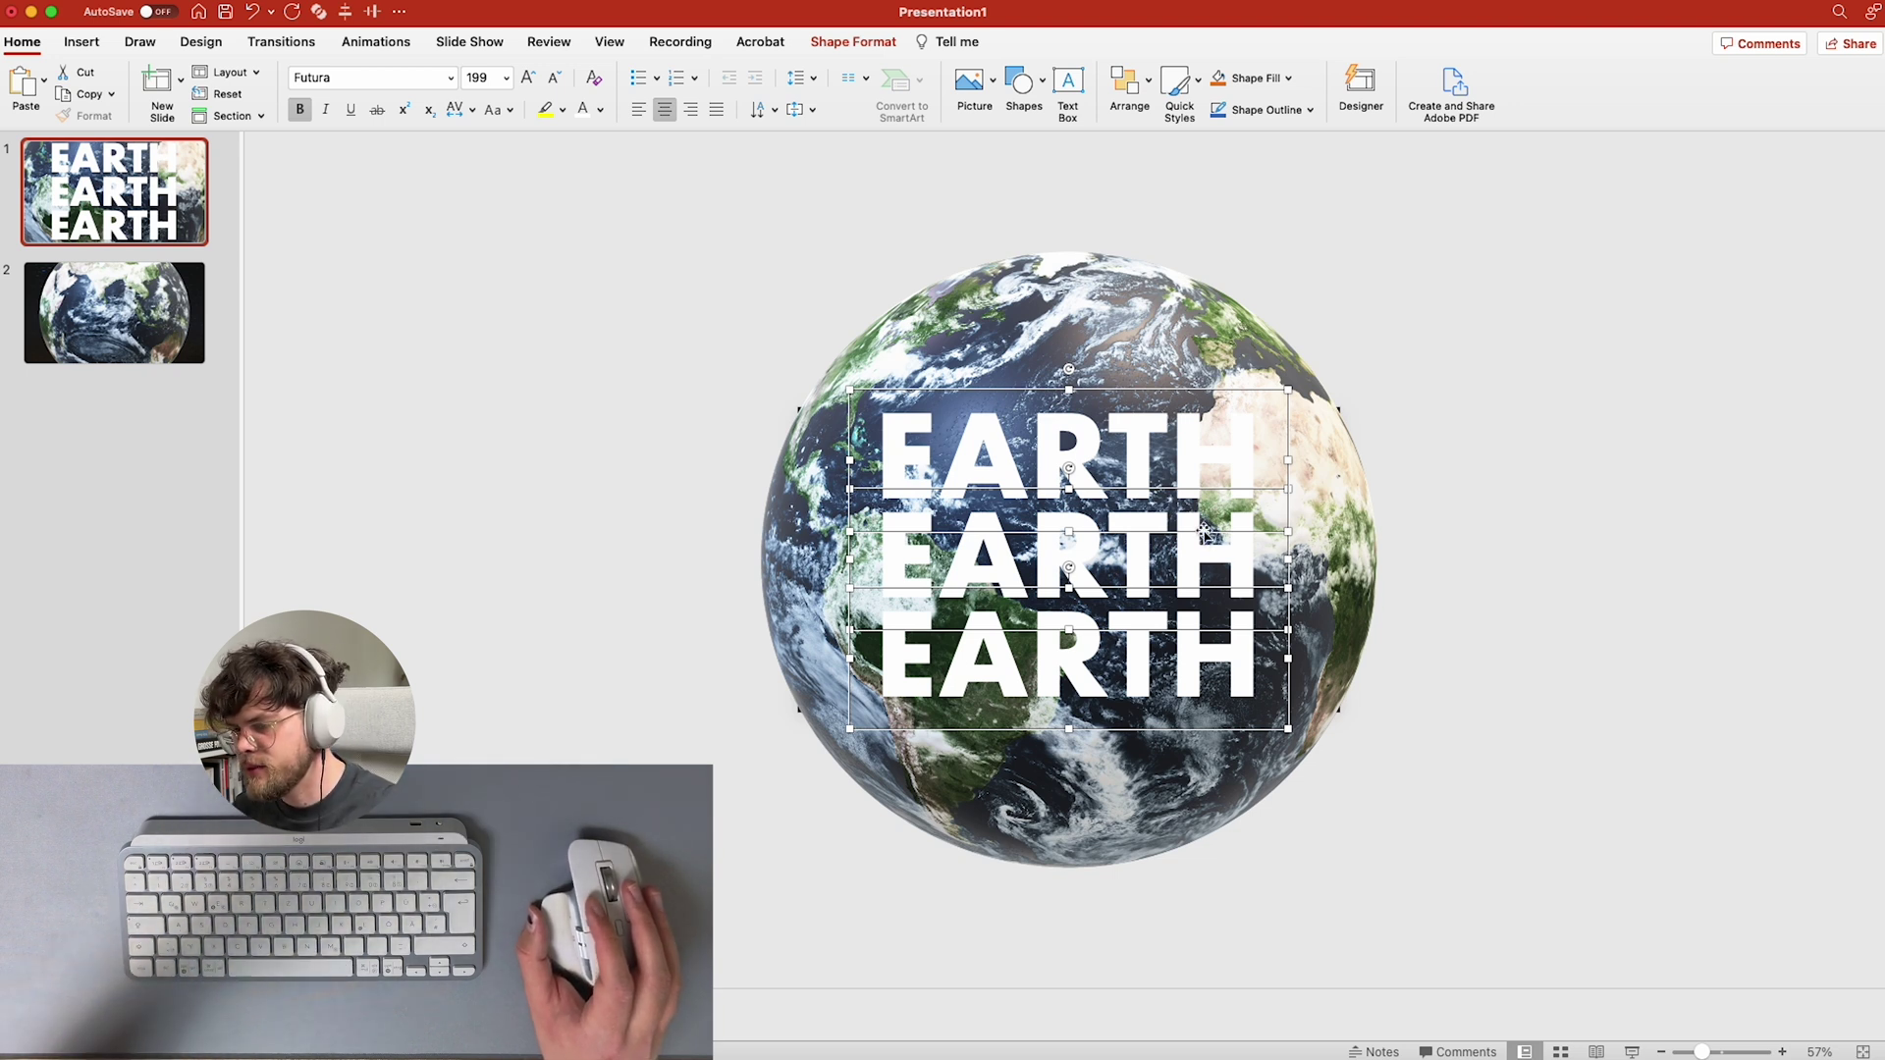
- Select the top and bottom EARTH lines, leaving the middle one out
{"action": "left_click", "coordinate": [1447, 527]}
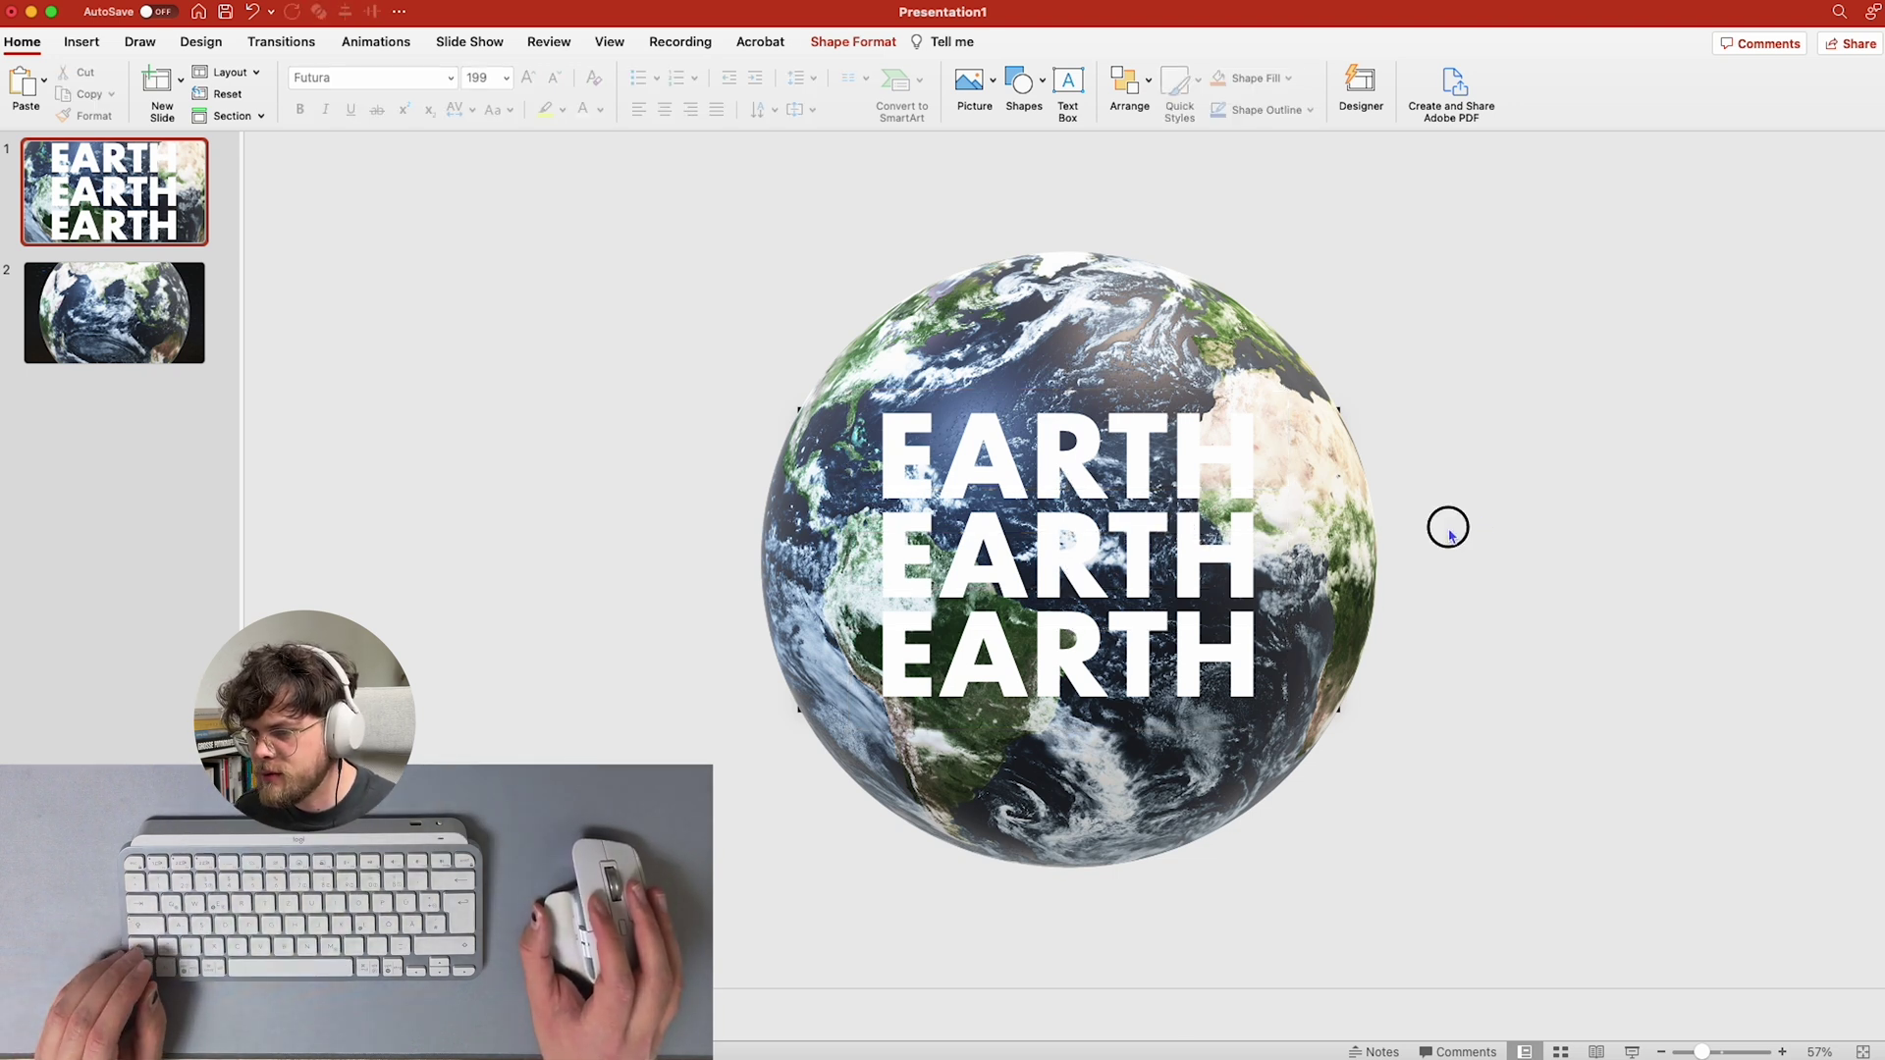
{"action": "left_click", "coordinate": [1203, 538]}
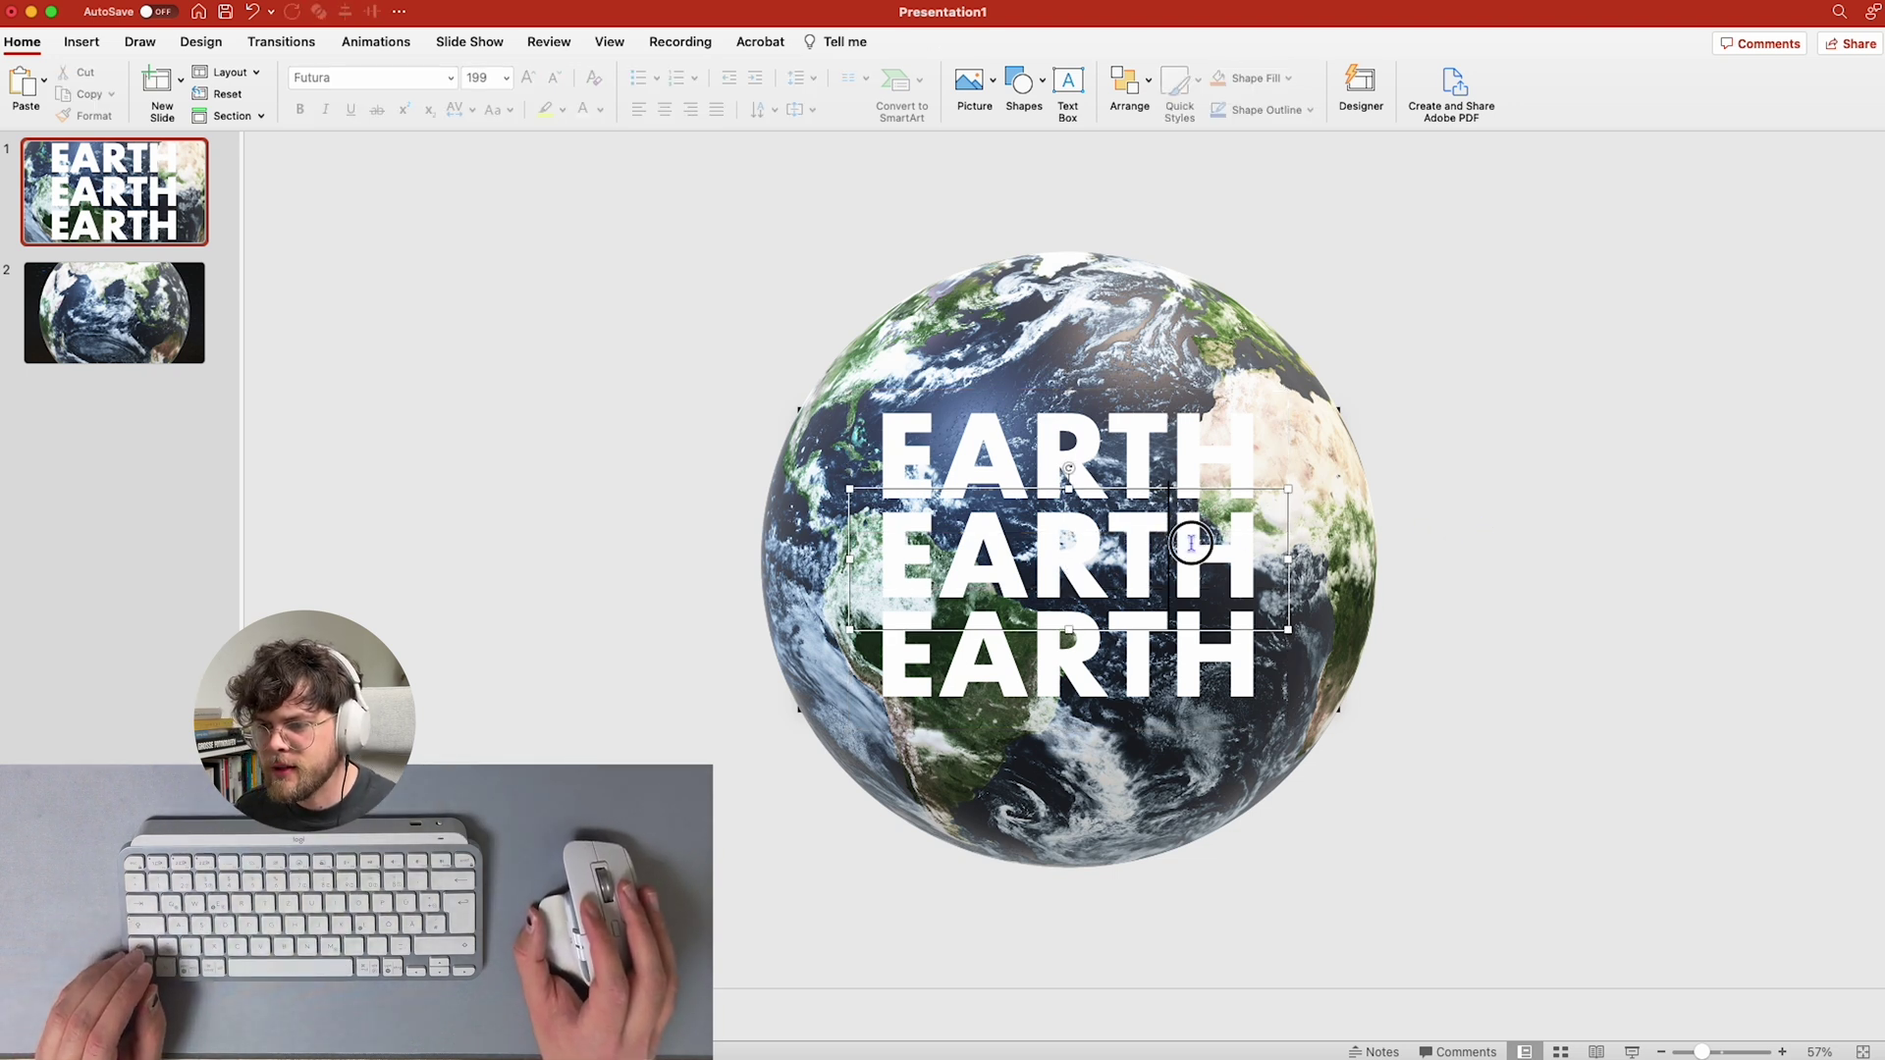
{"action": "left_click", "coordinate": [1225, 445]}
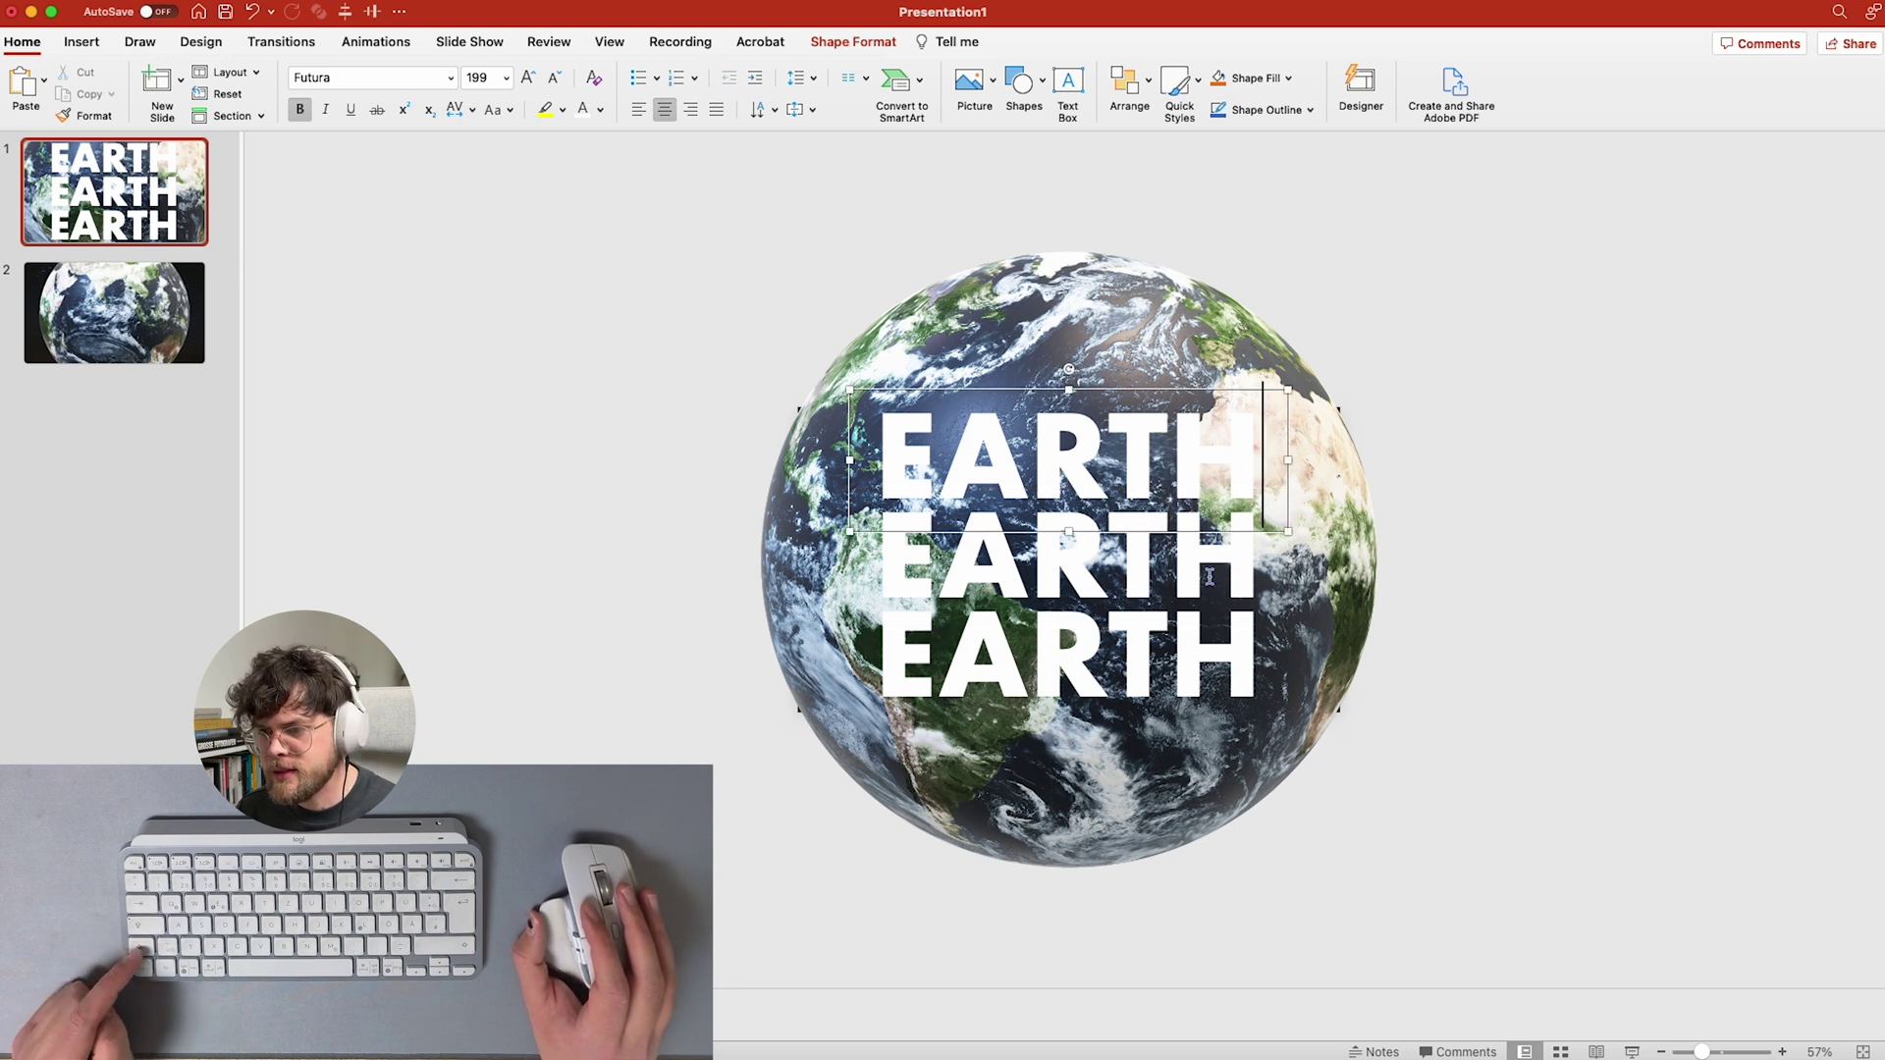
{"action": "left_click", "coordinate": [1193, 656], "text": "shift"}
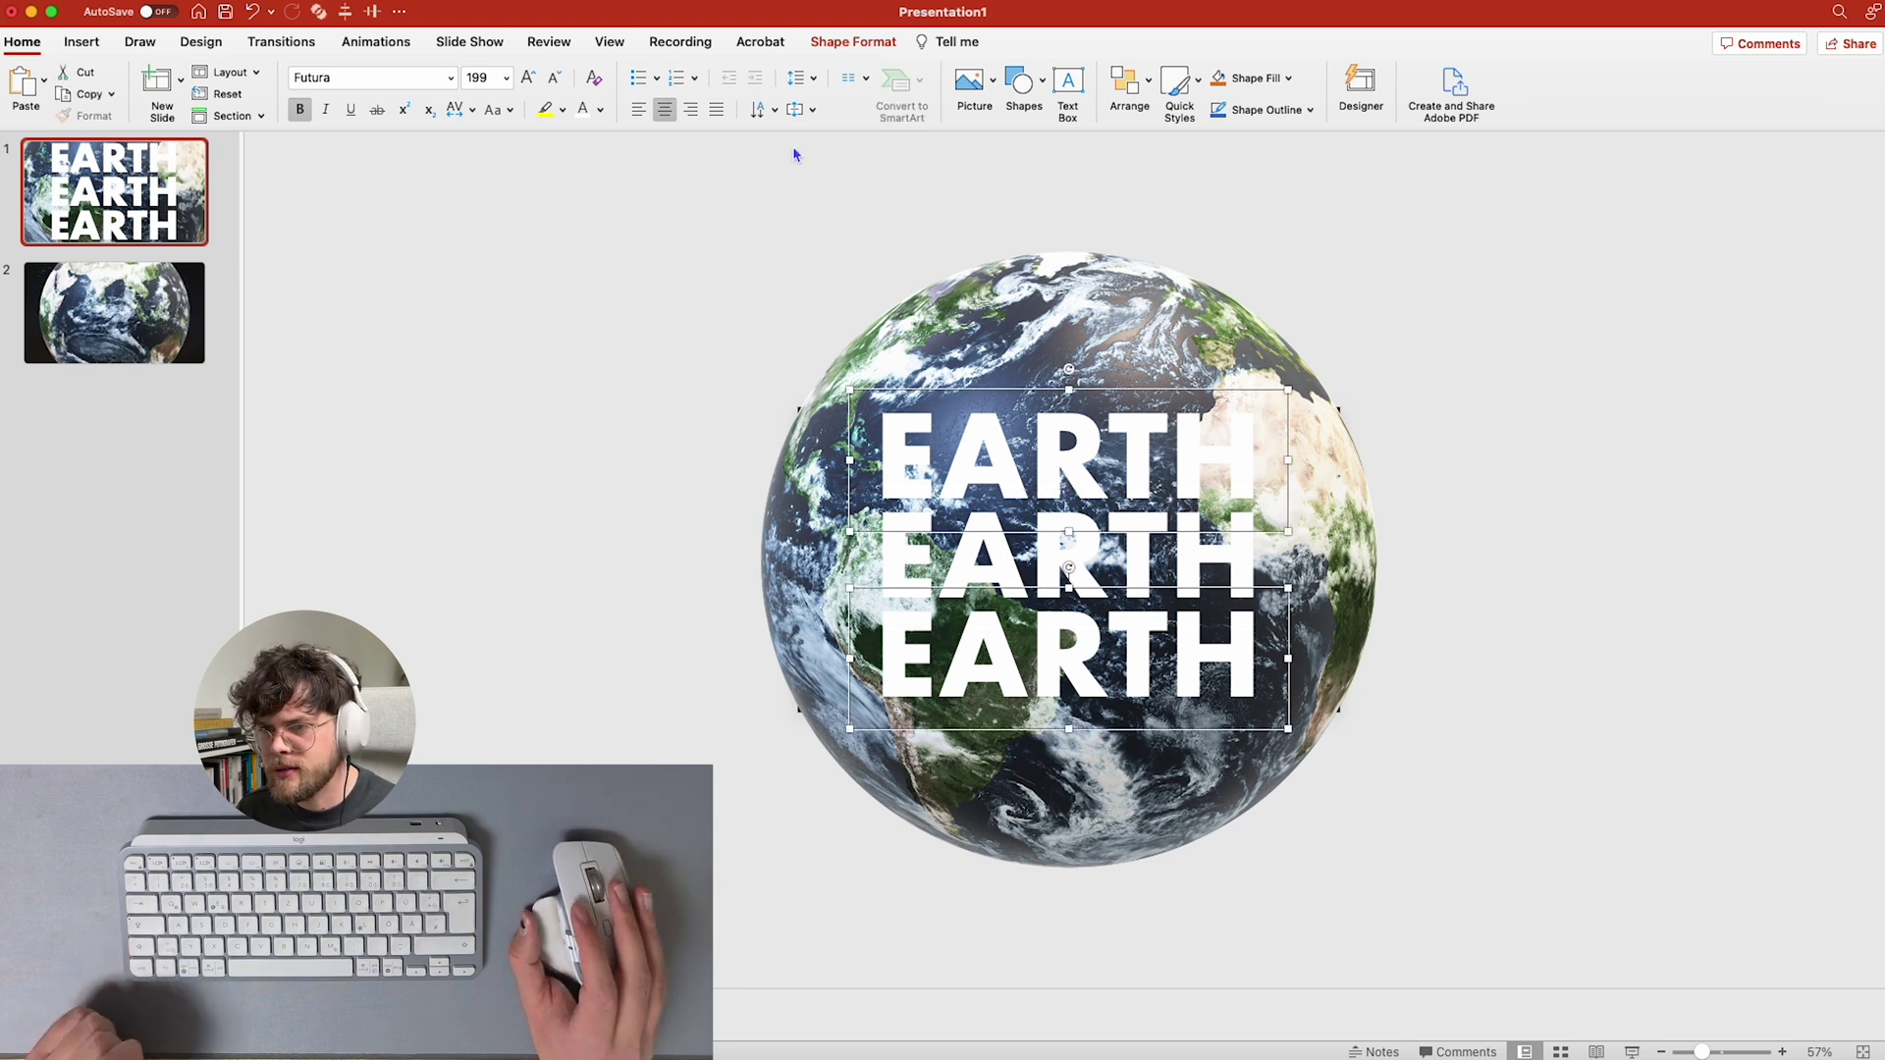
- Give the top and bottom EARTH lines No Fill and a white text outline
{"action": "left_click", "coordinate": [844, 45]}
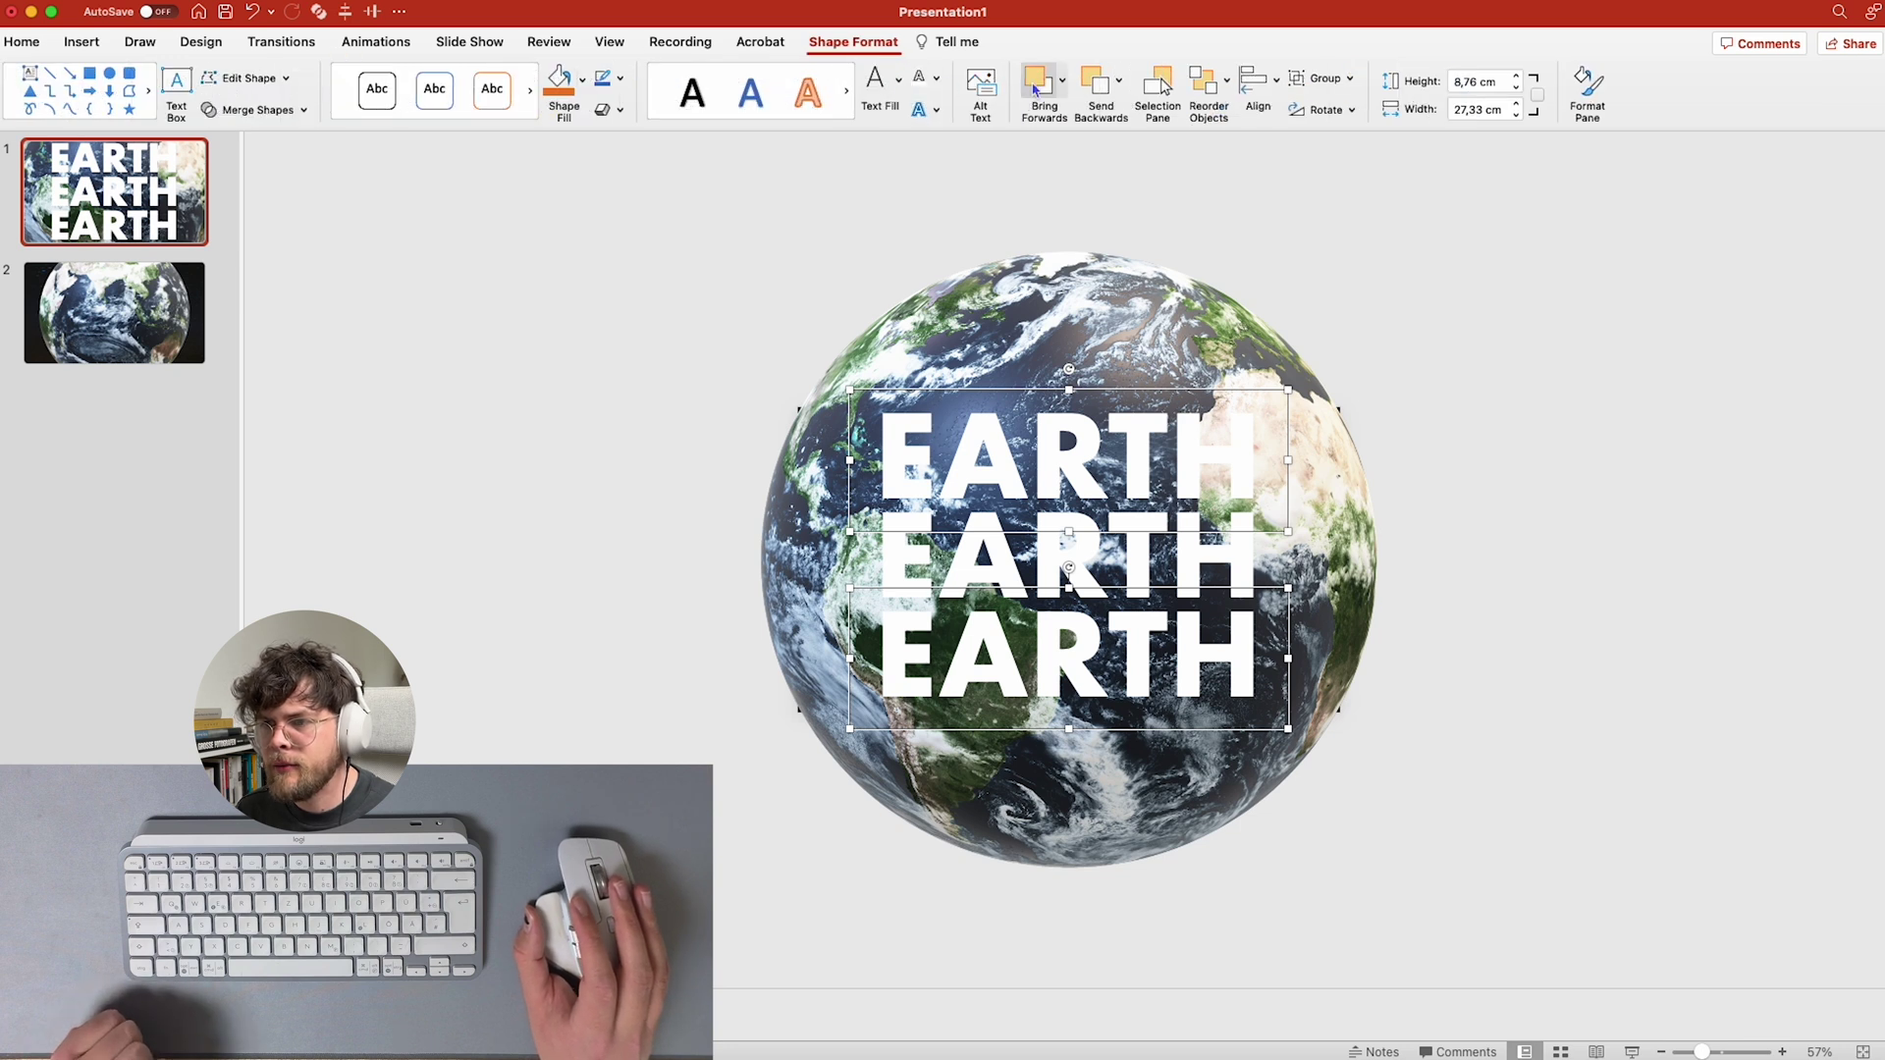
{"action": "left_click", "coordinate": [882, 93]}
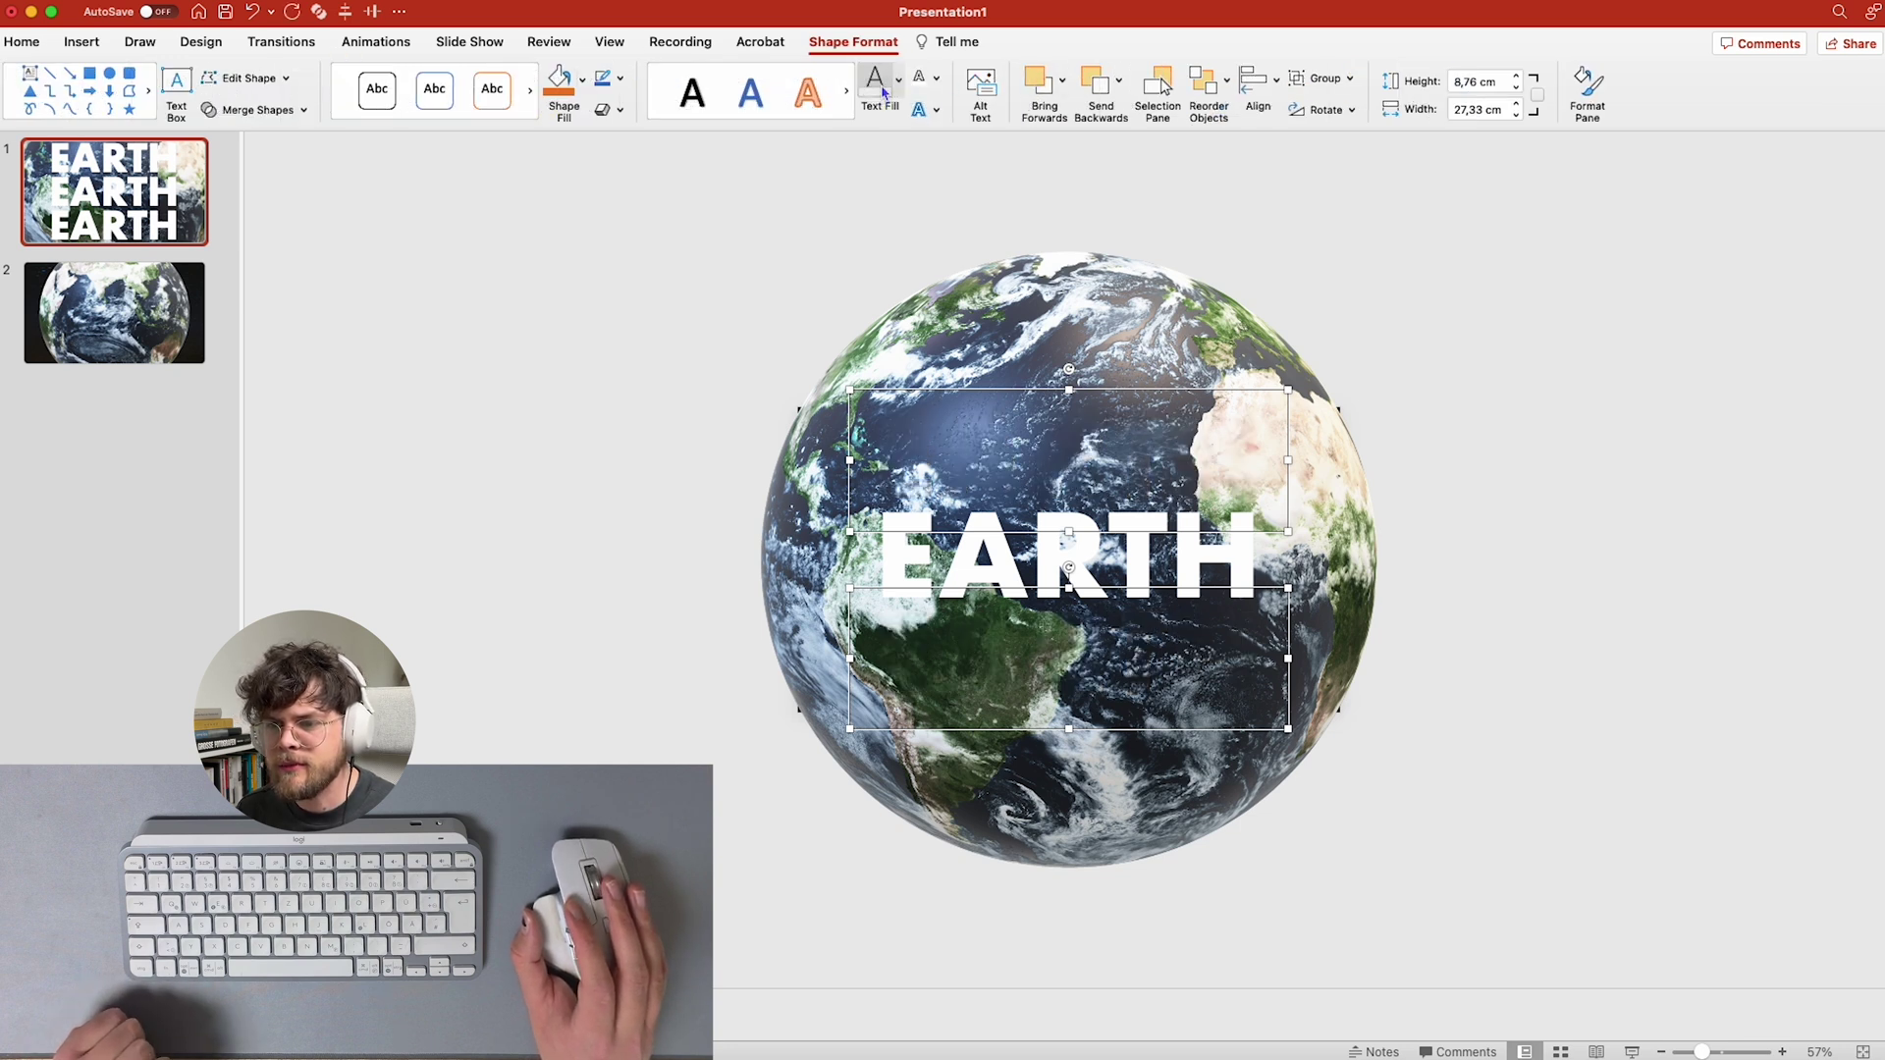
{"action": "left_click", "coordinate": [938, 86]}
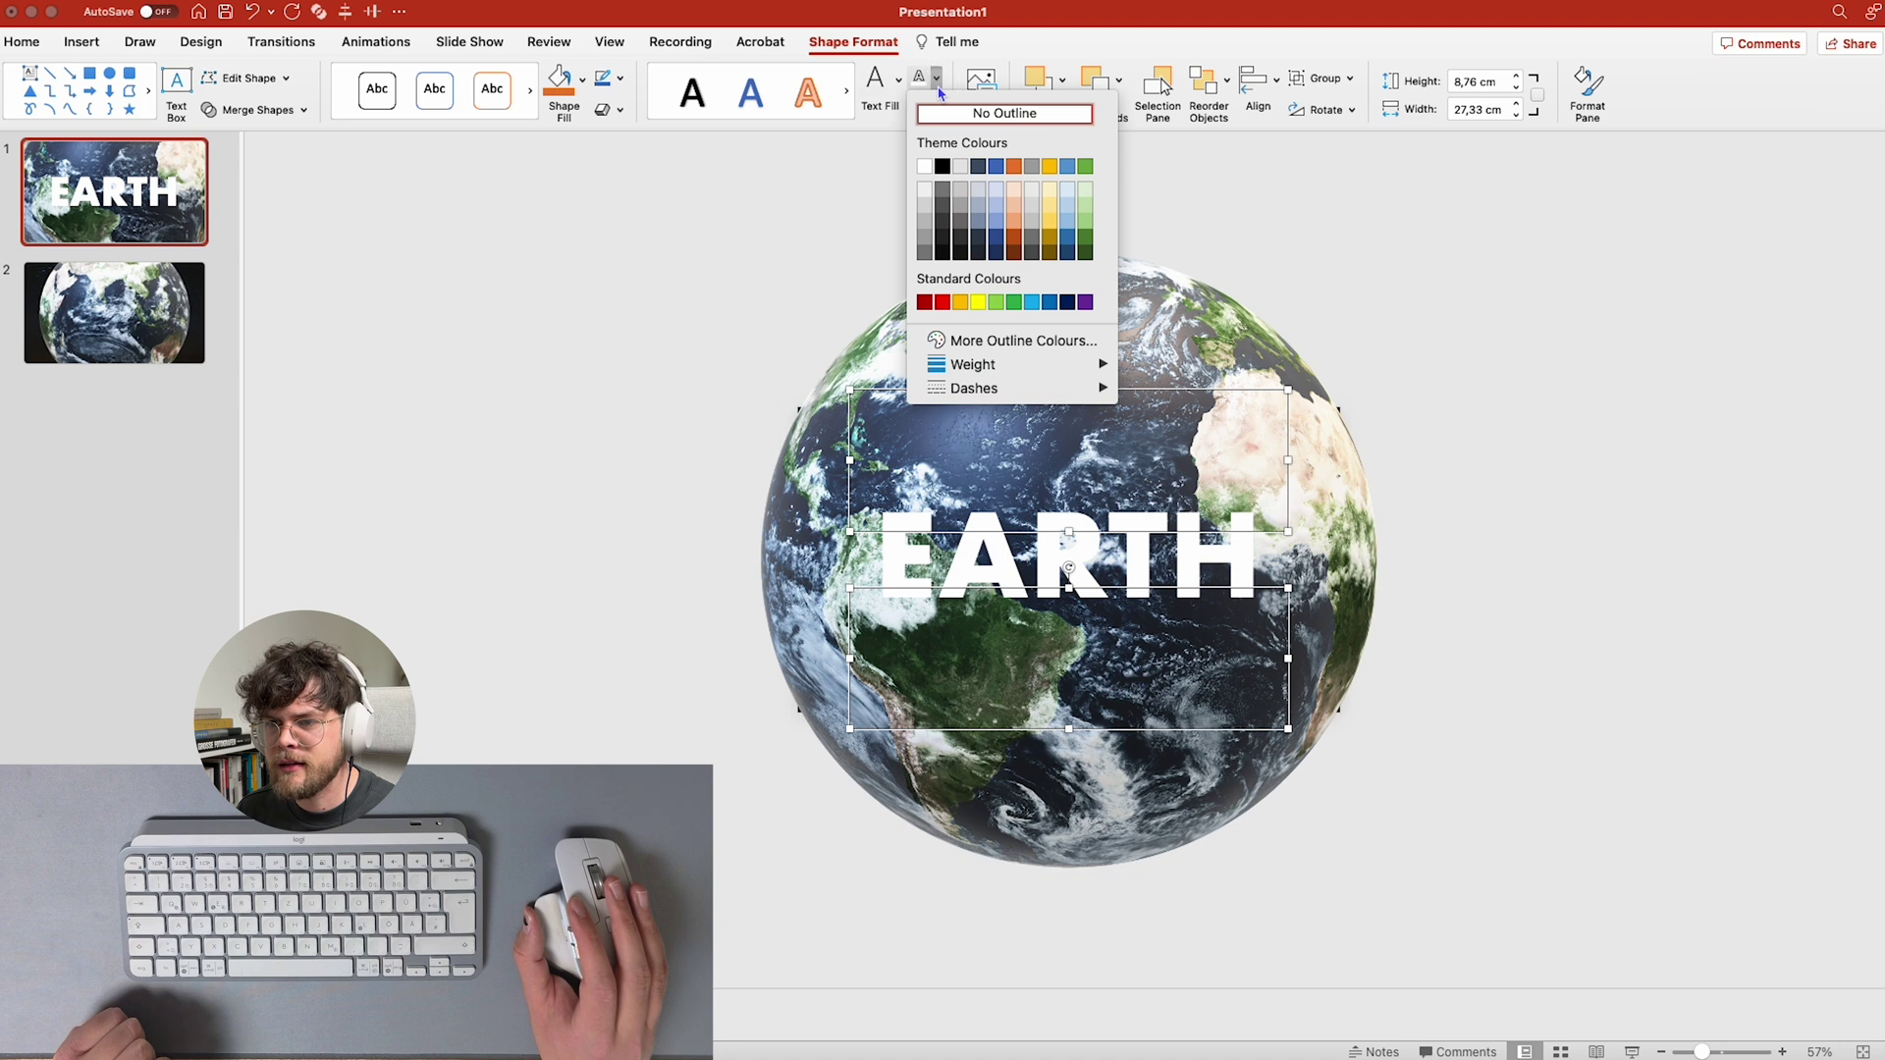
{"action": "left_click", "coordinate": [925, 166]}
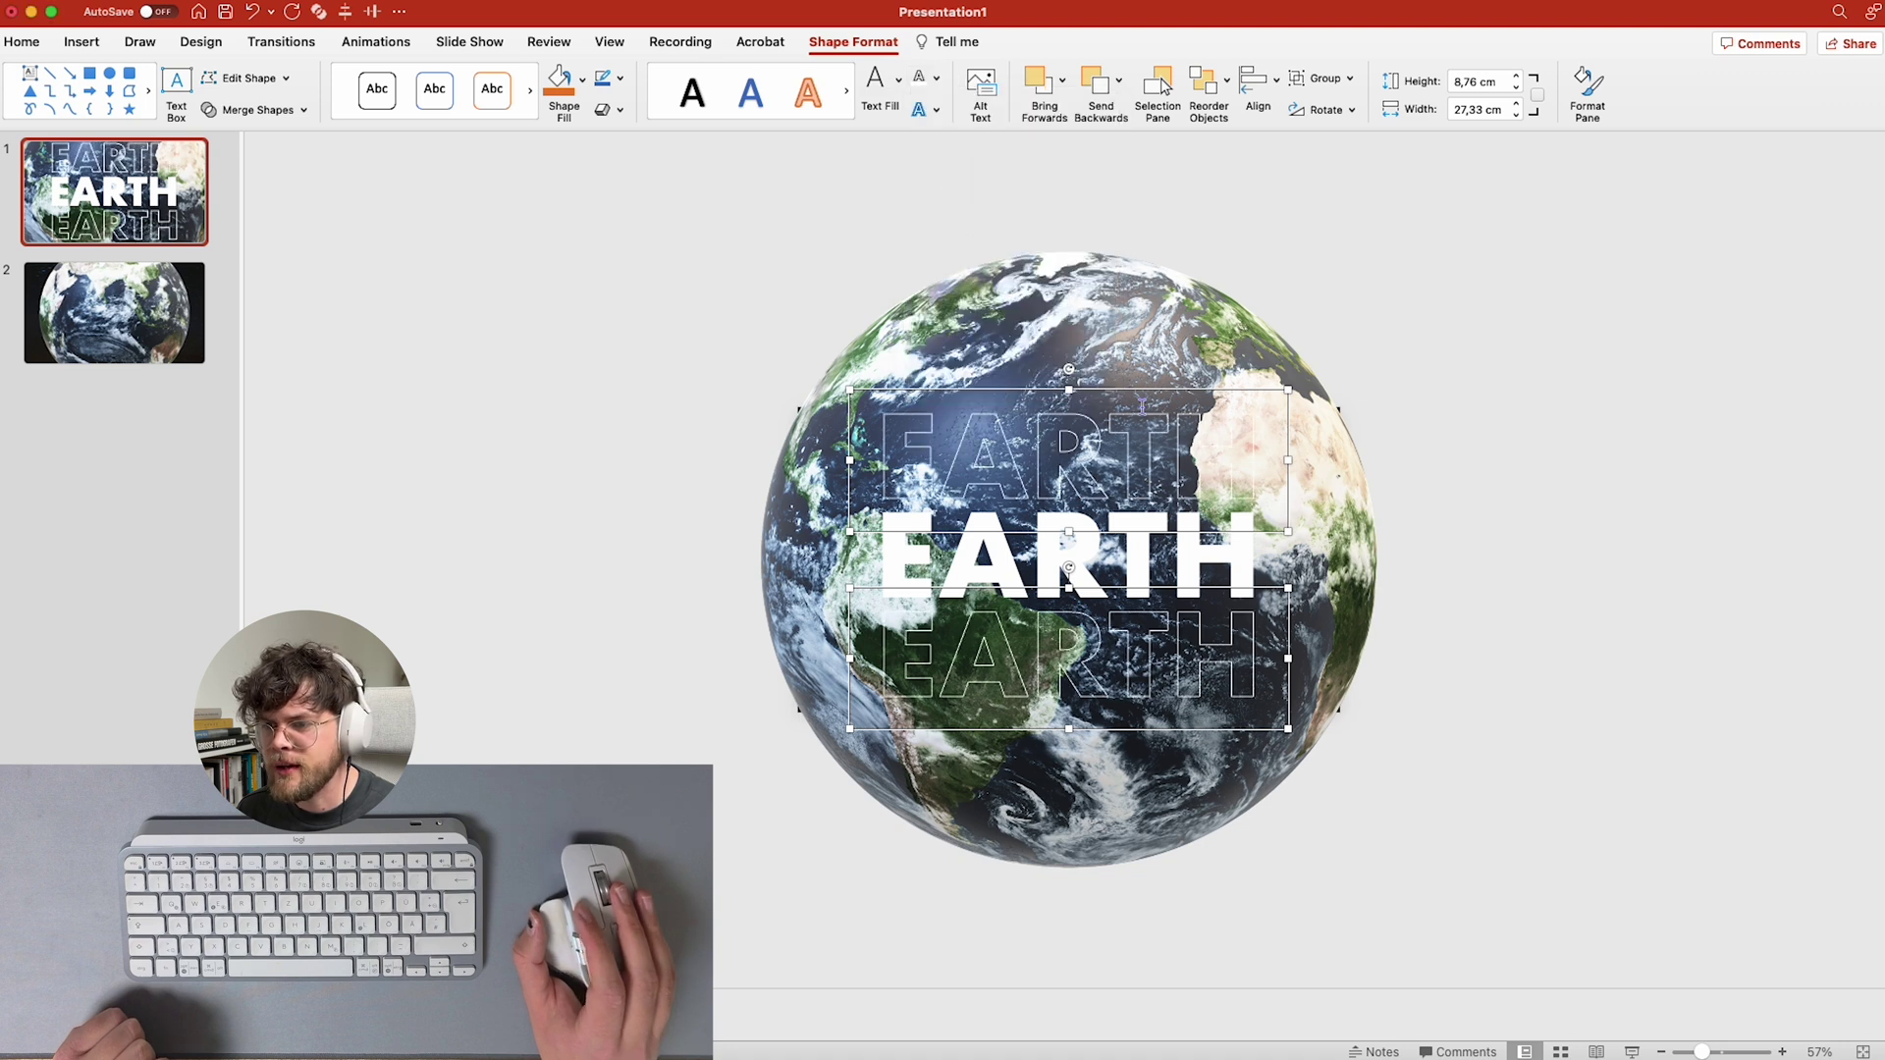
- Set the outline weight of the top and bottom EARTH lines to 2¼ pt
{"action": "left_click_drag", "start_coordinate": [1701, 1051], "coordinate": [1714, 1051]}
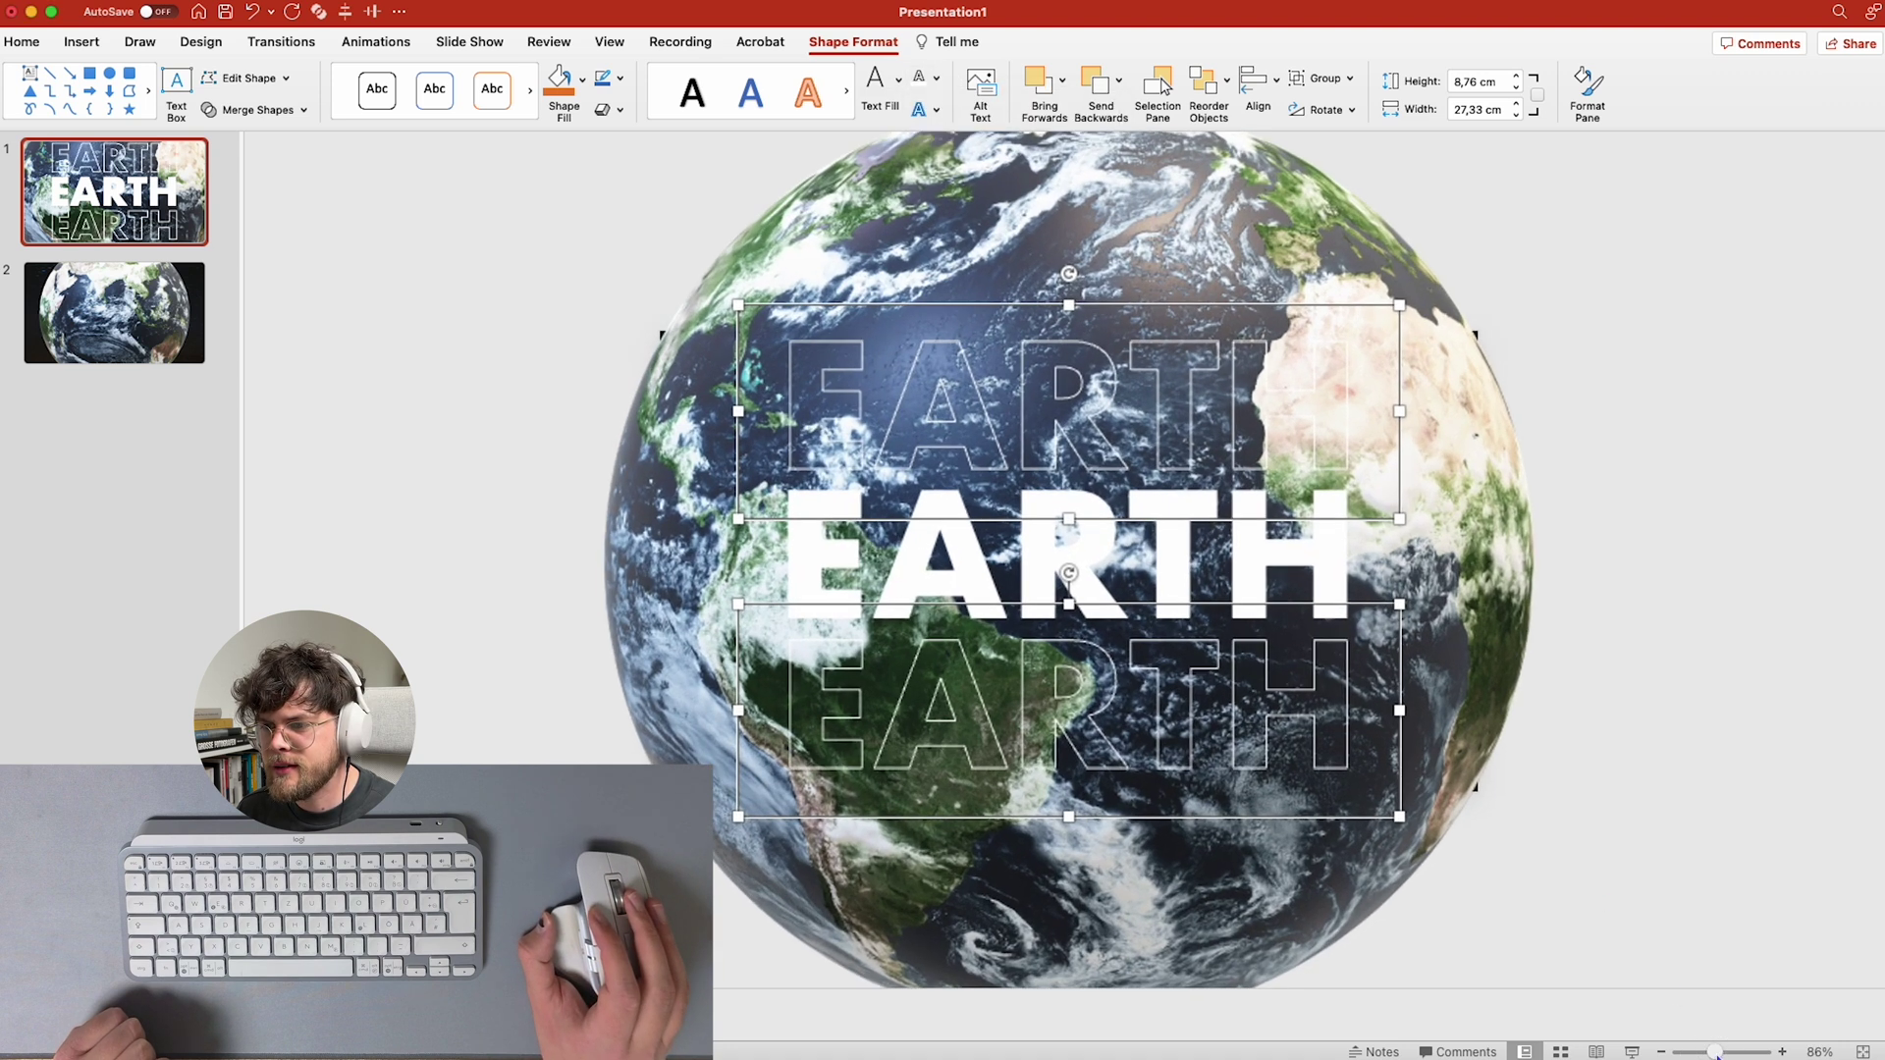
{"action": "left_click", "coordinate": [1673, 770]}
{"action": "left_click", "coordinate": [1107, 411]}
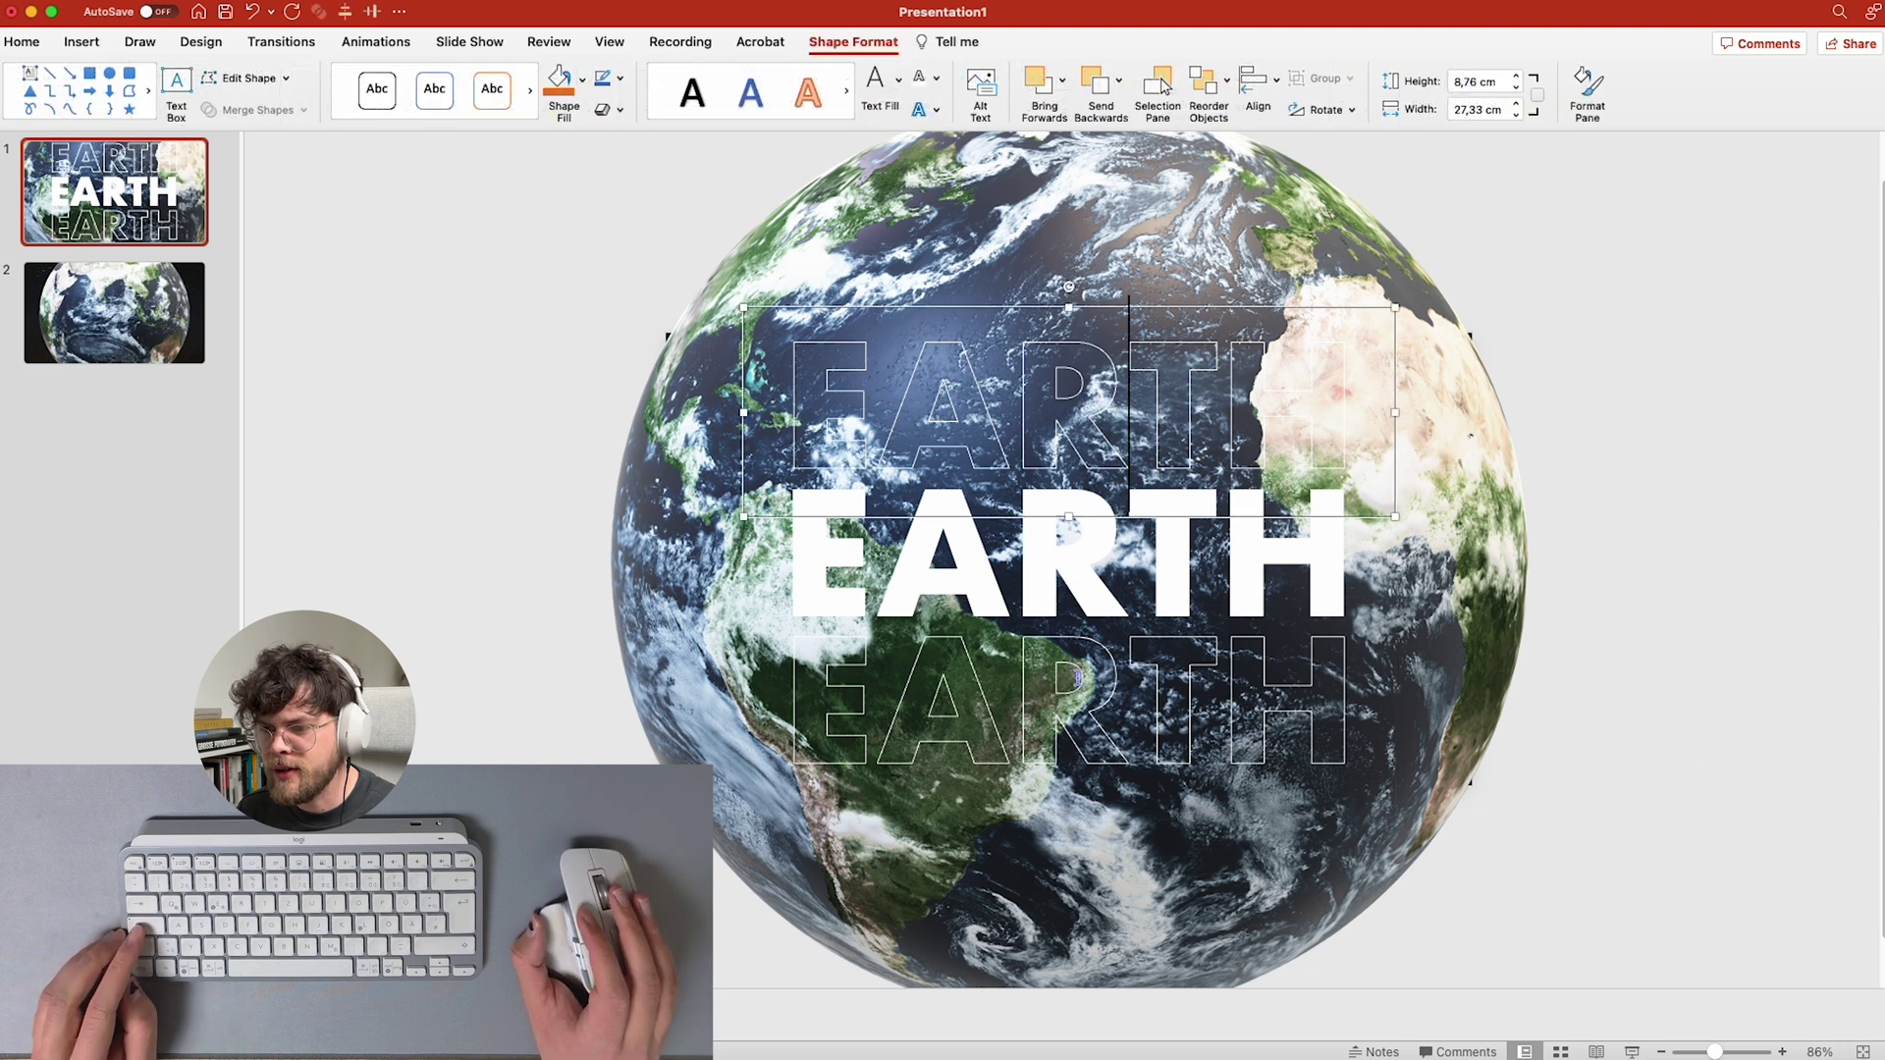
{"action": "key", "text": "Tab"}
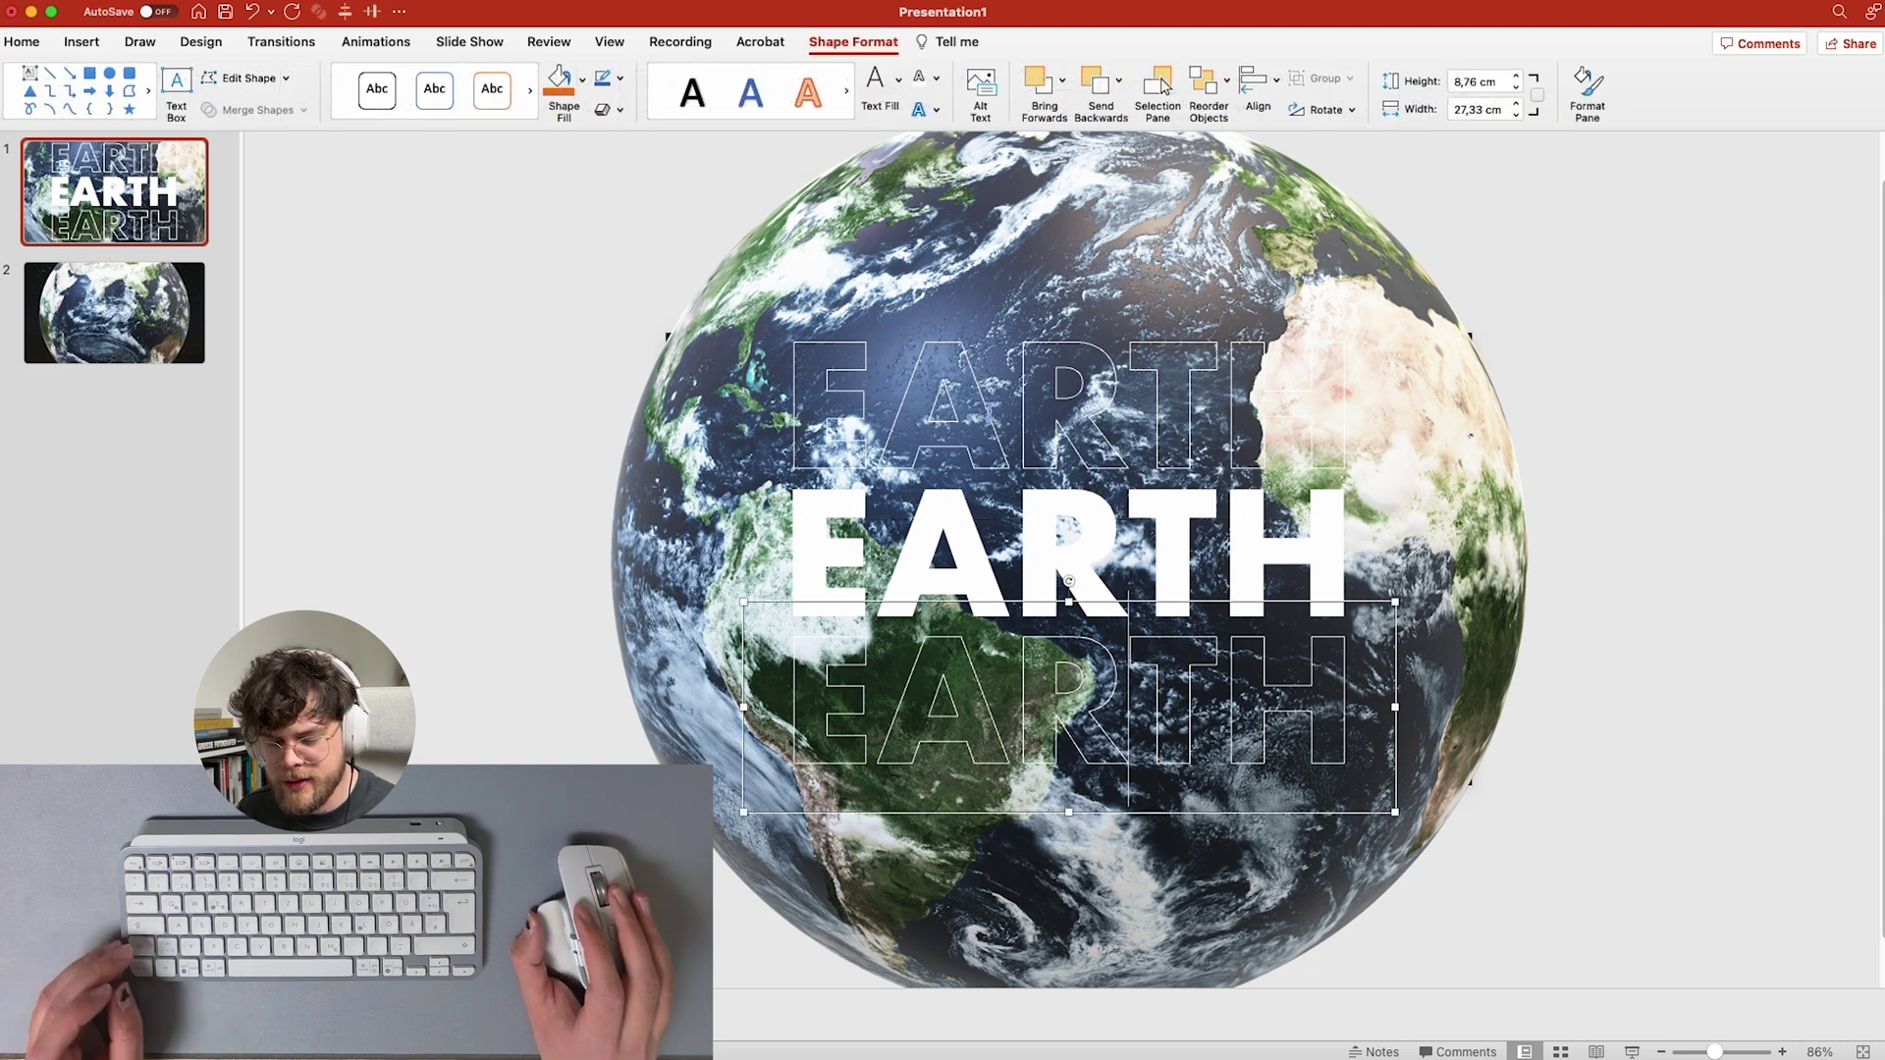
{"action": "left_click", "coordinate": [972, 404], "text": "shift"}
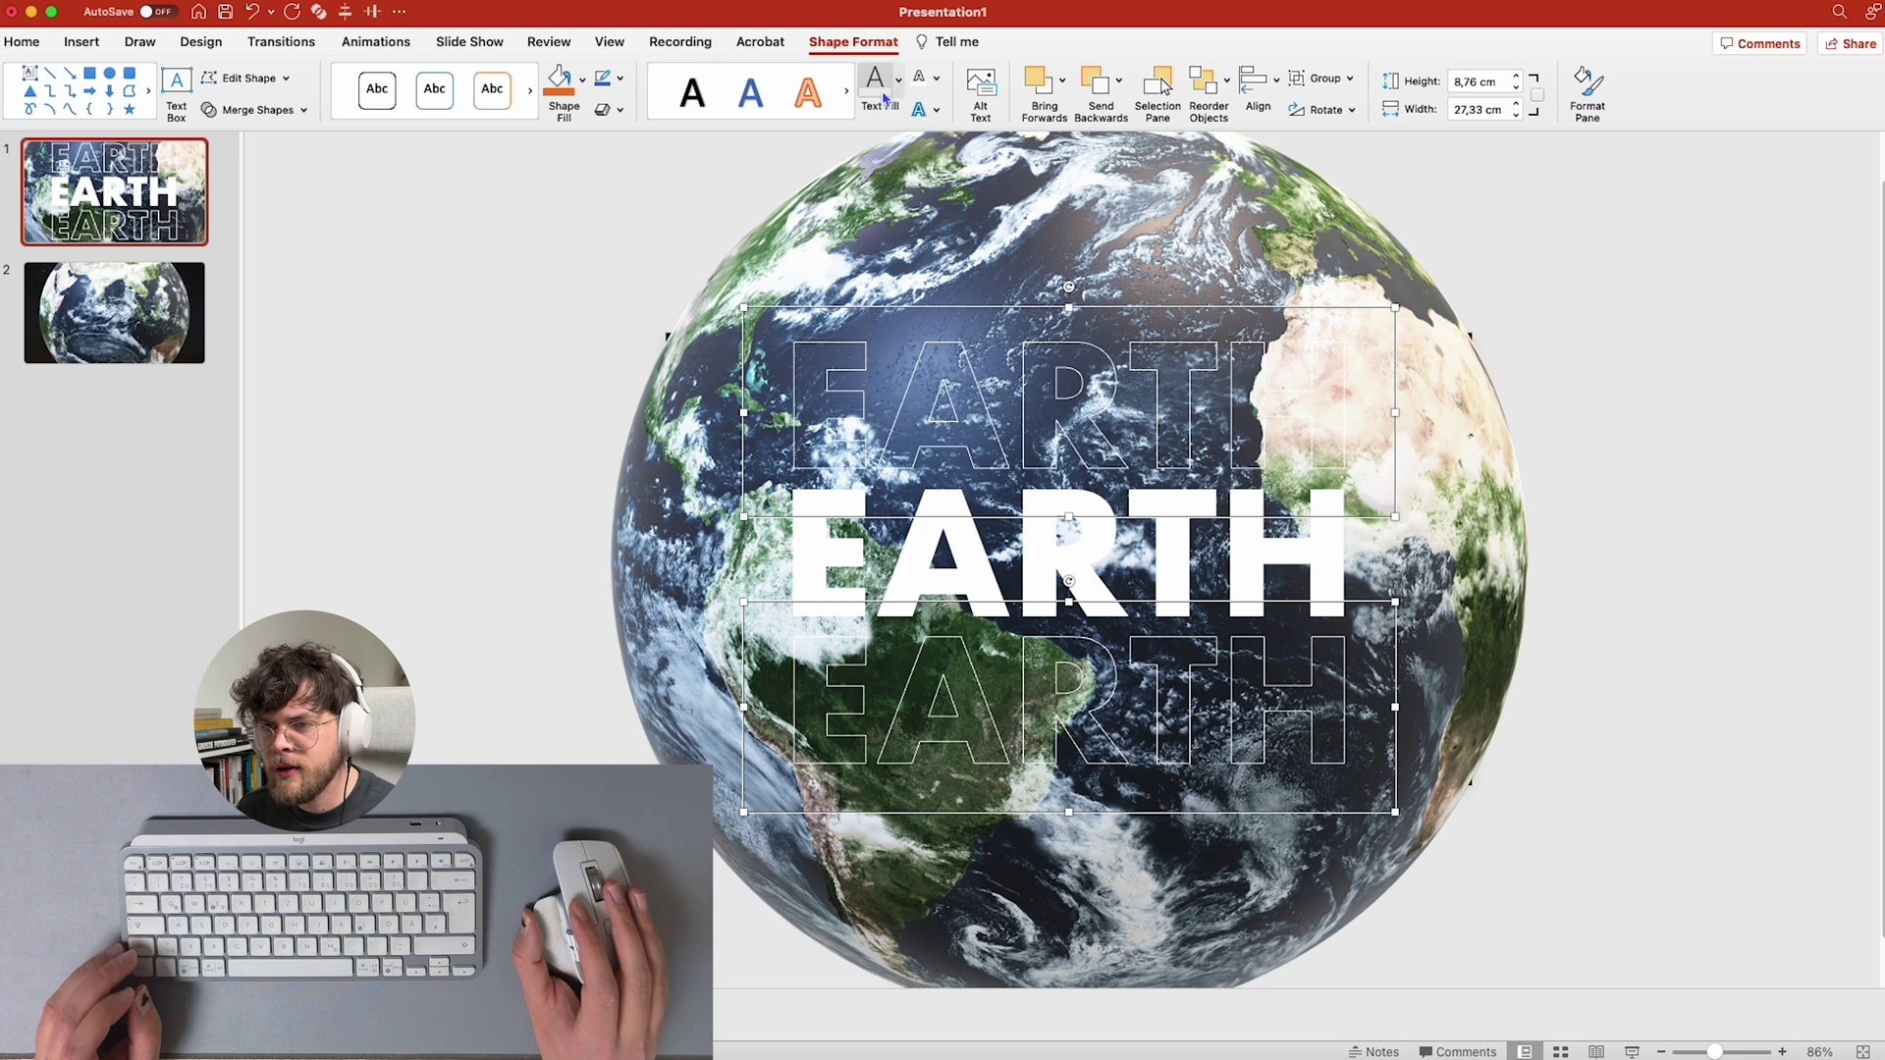
{"action": "left_click", "coordinate": [939, 79]}
{"action": "mouse_move", "coordinate": [1048, 365]}
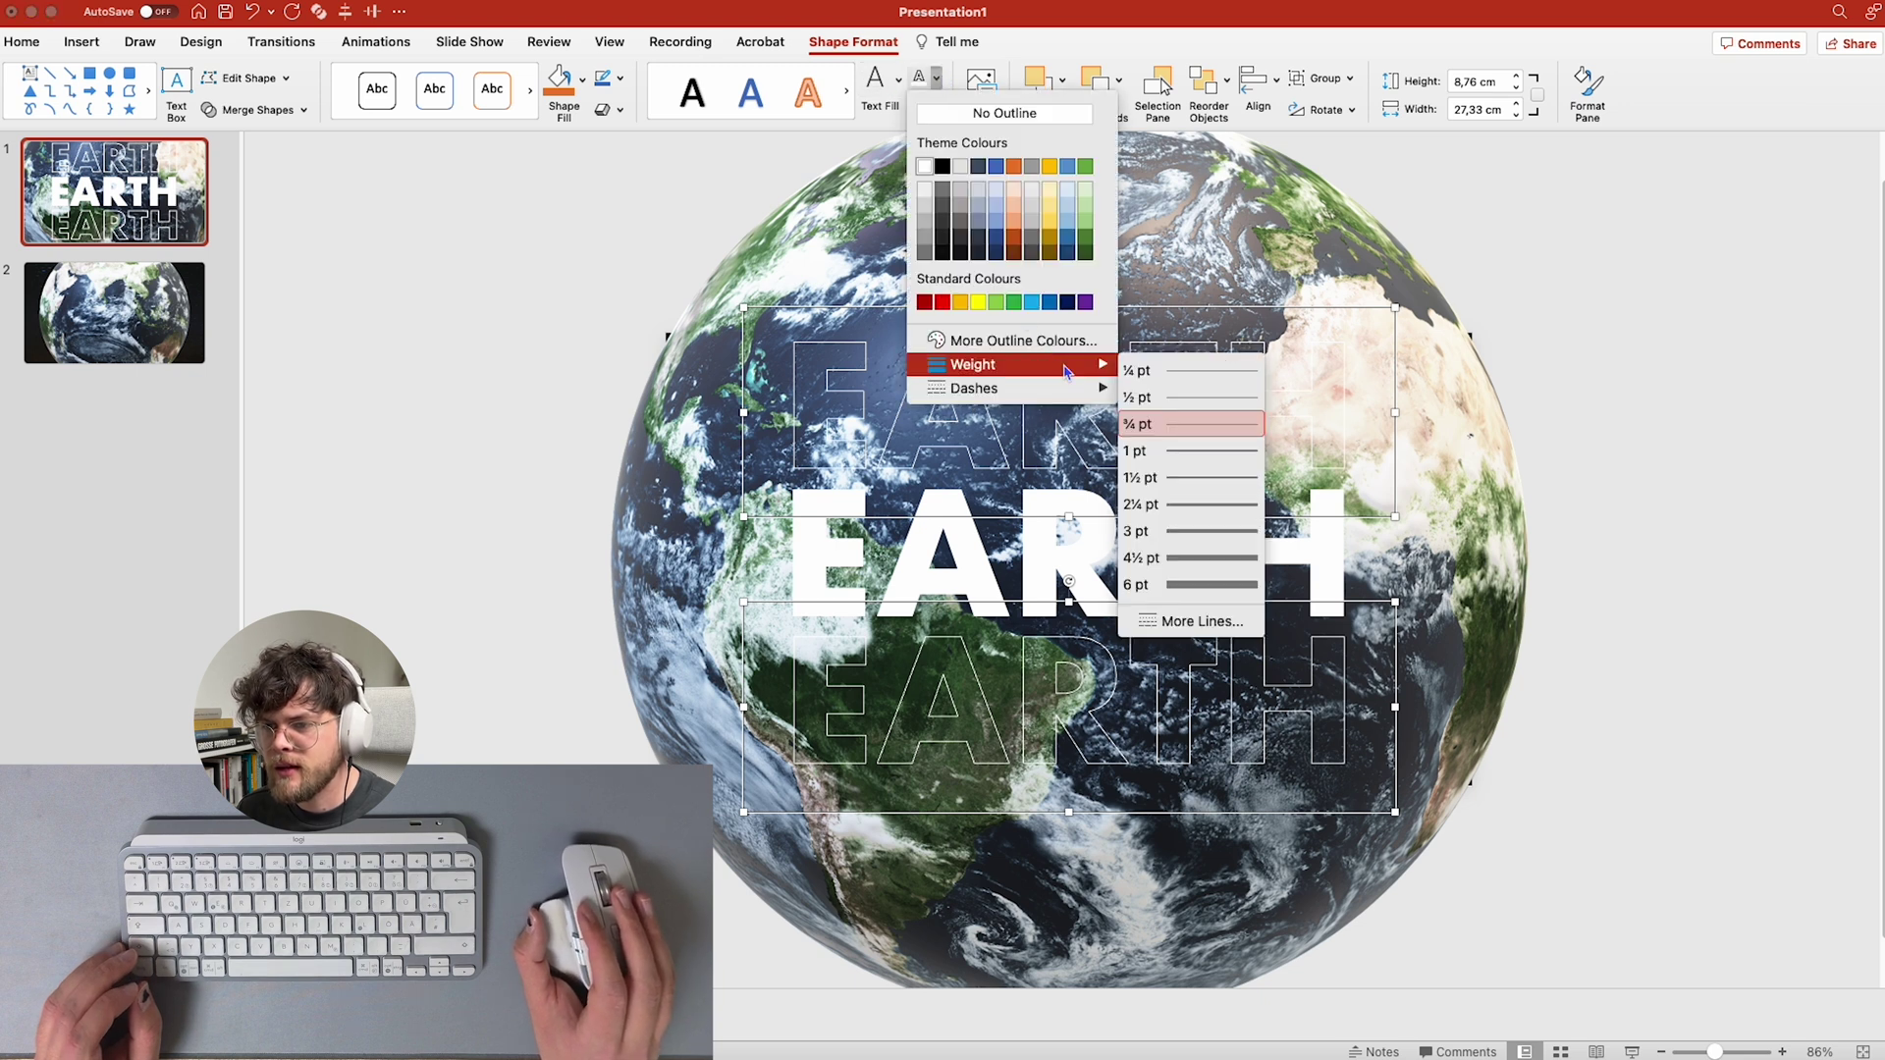
{"action": "left_click", "coordinate": [1188, 478]}
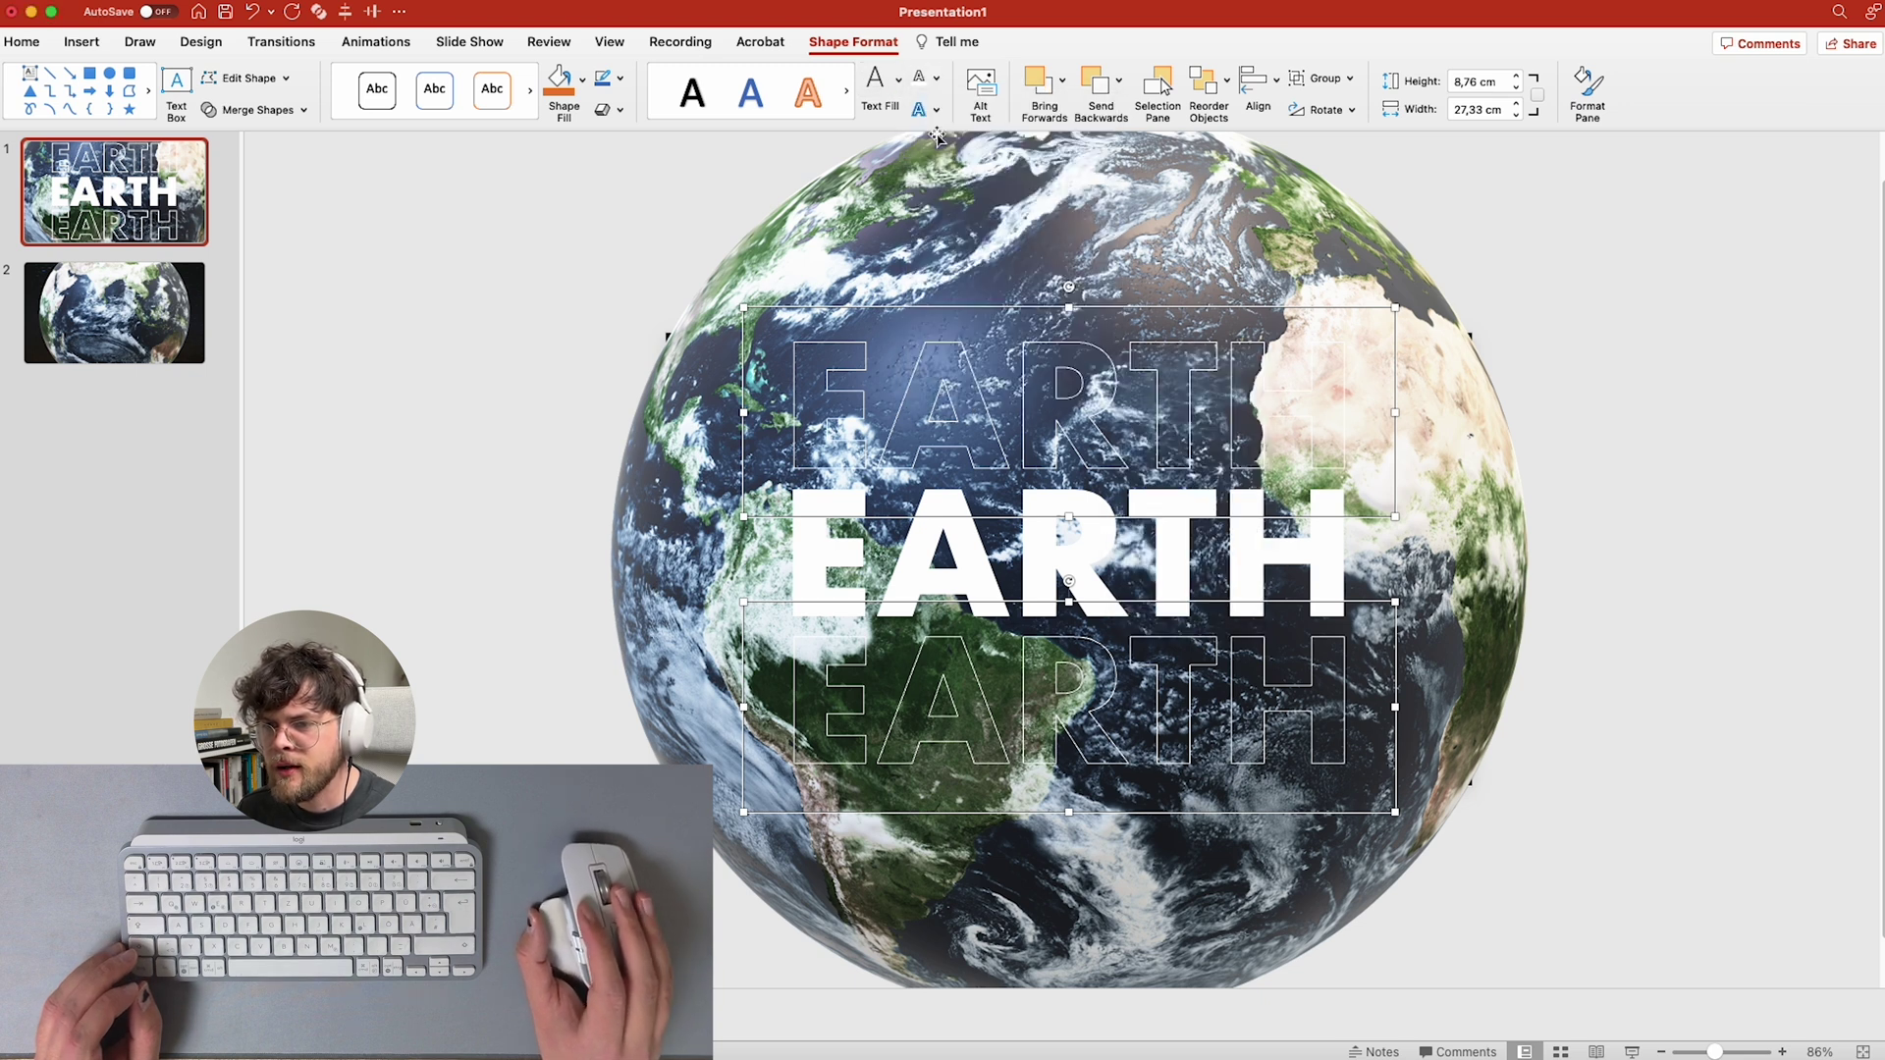
{"action": "left_click", "coordinate": [941, 78]}
{"action": "mouse_move", "coordinate": [1084, 369]}
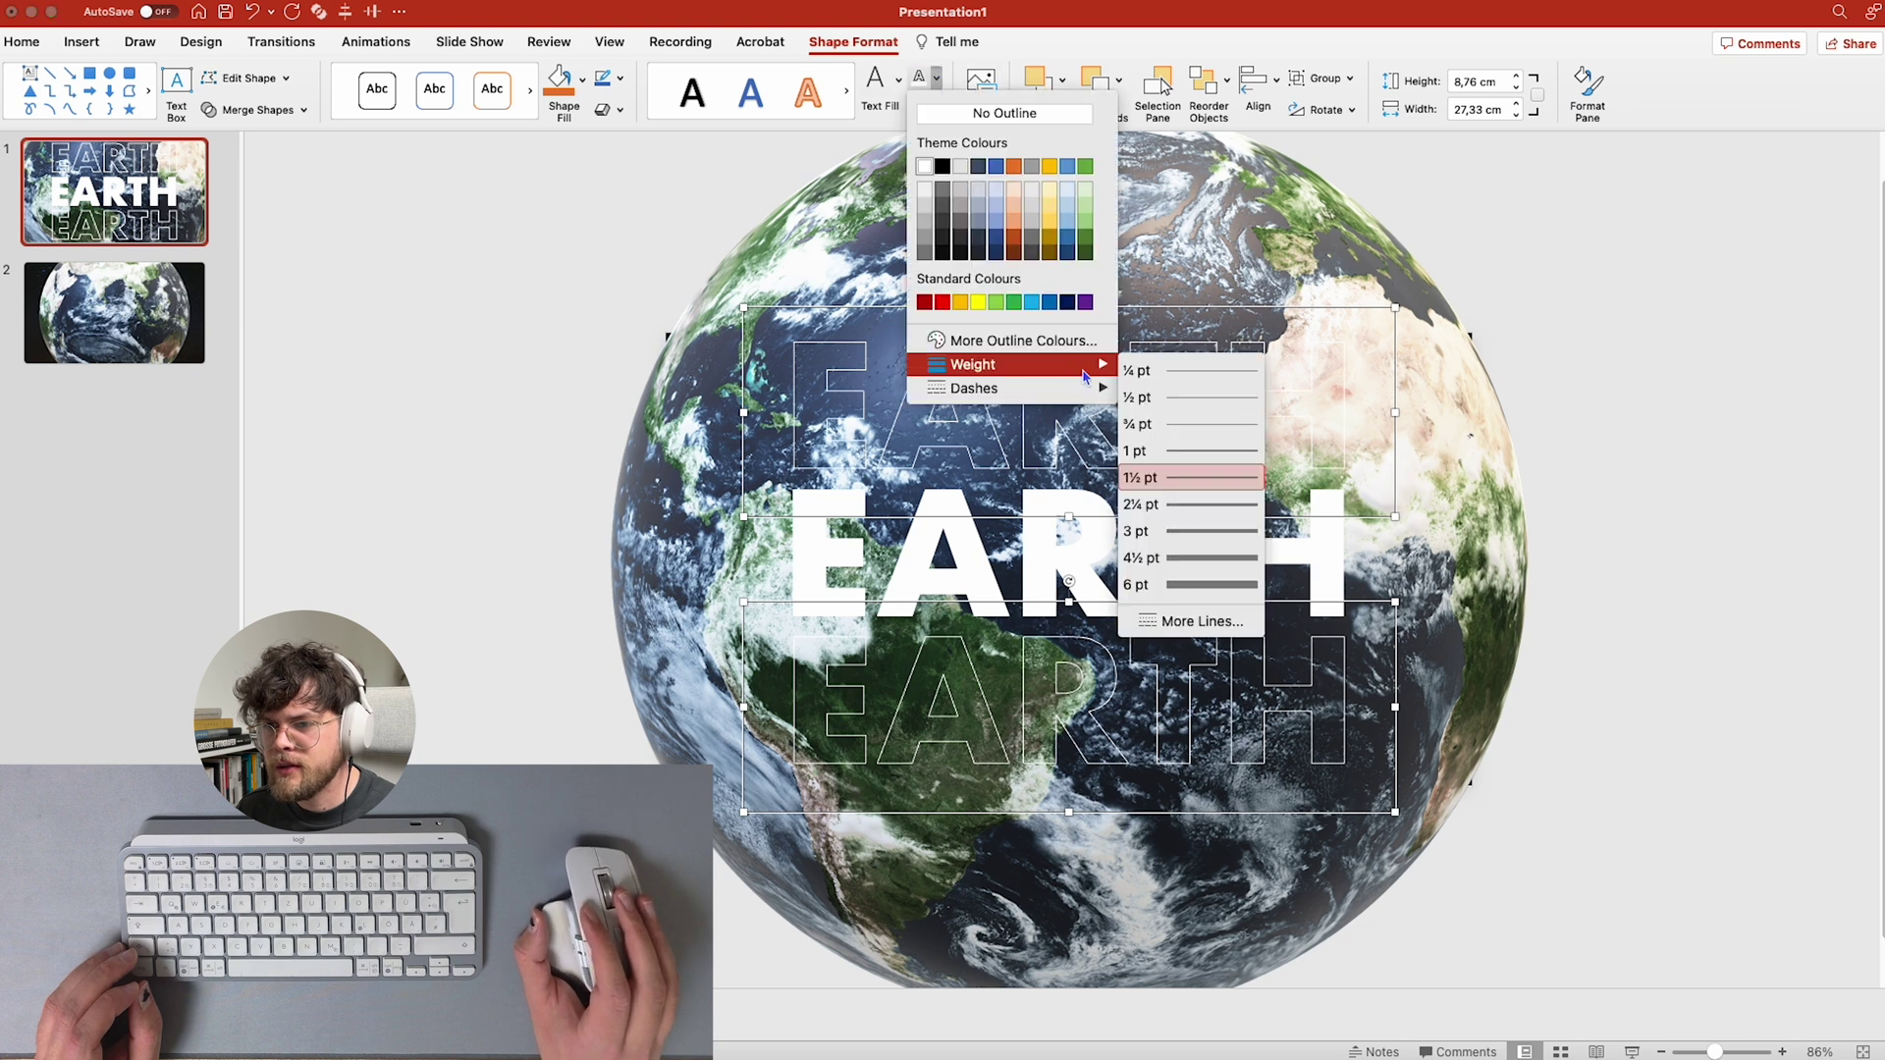
{"action": "left_click", "coordinate": [1198, 510]}
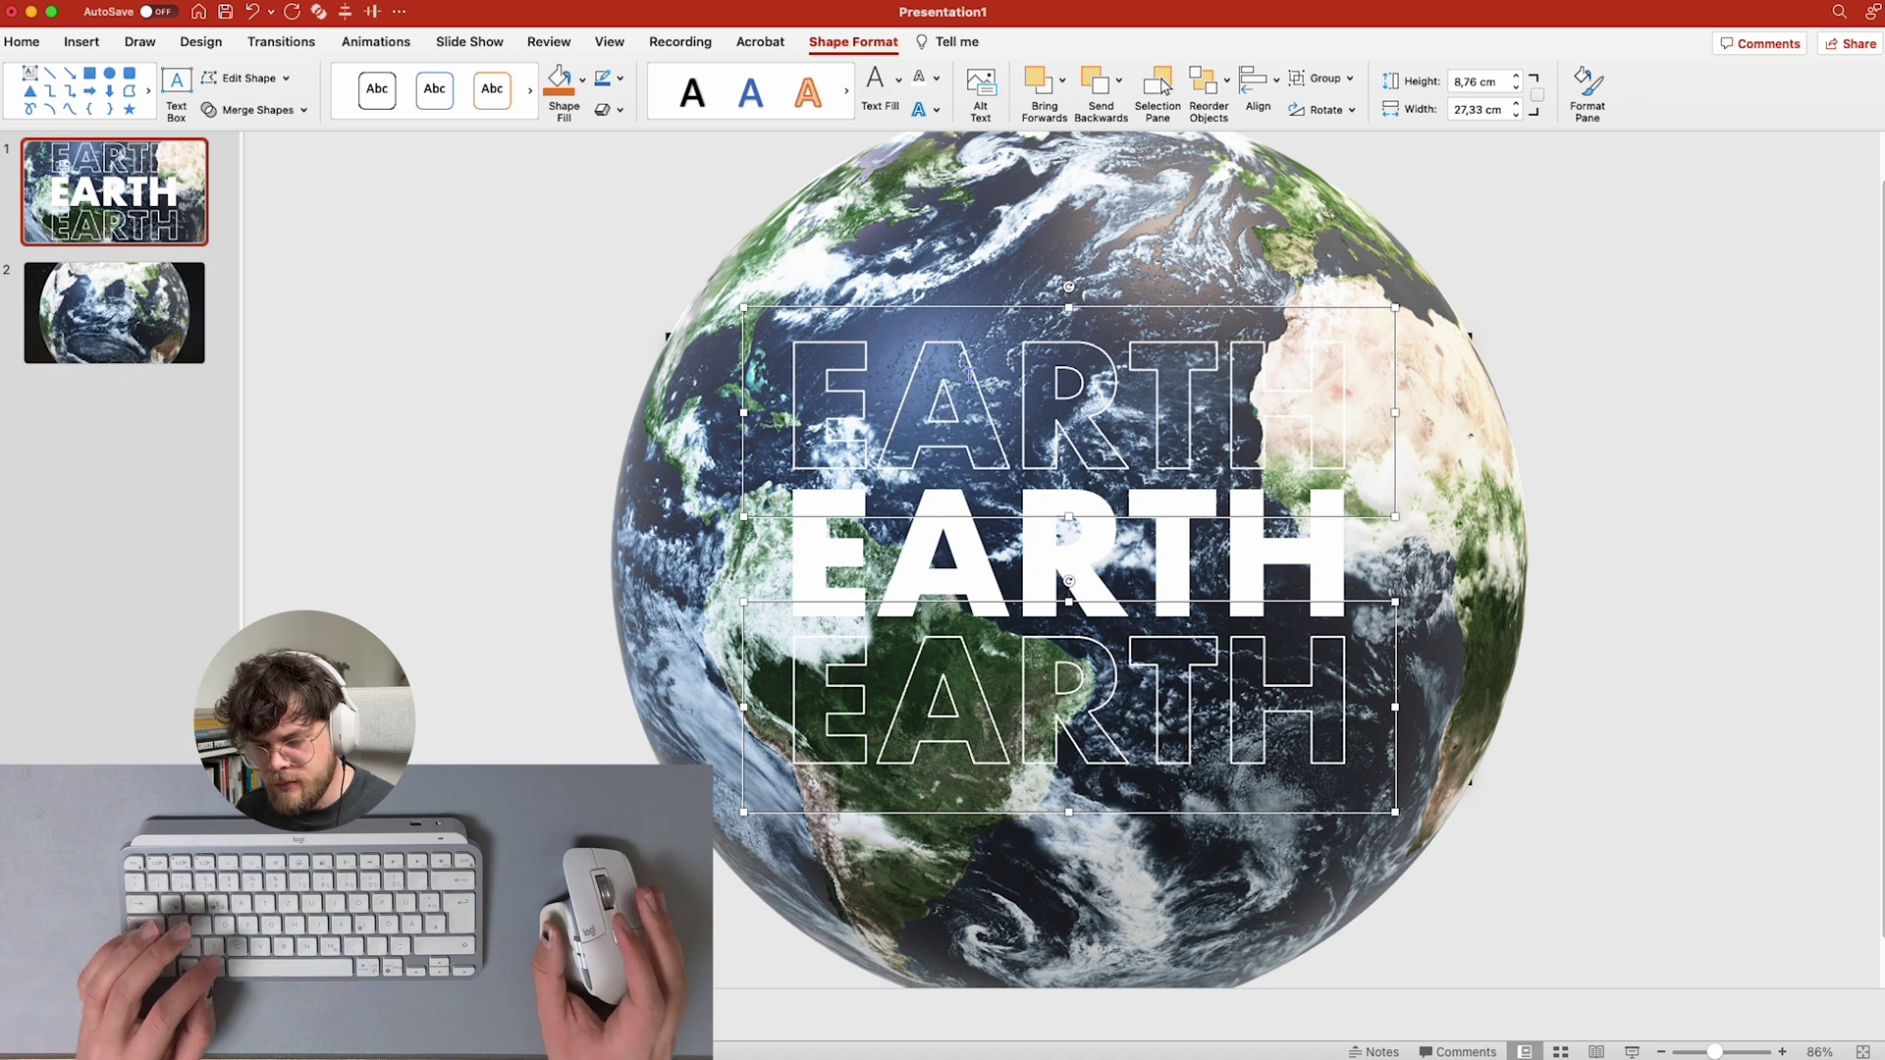
- Copy the three EARTH lines and paste them onto slide 2
{"action": "left_click", "coordinate": [1026, 553], "text": "shift"}
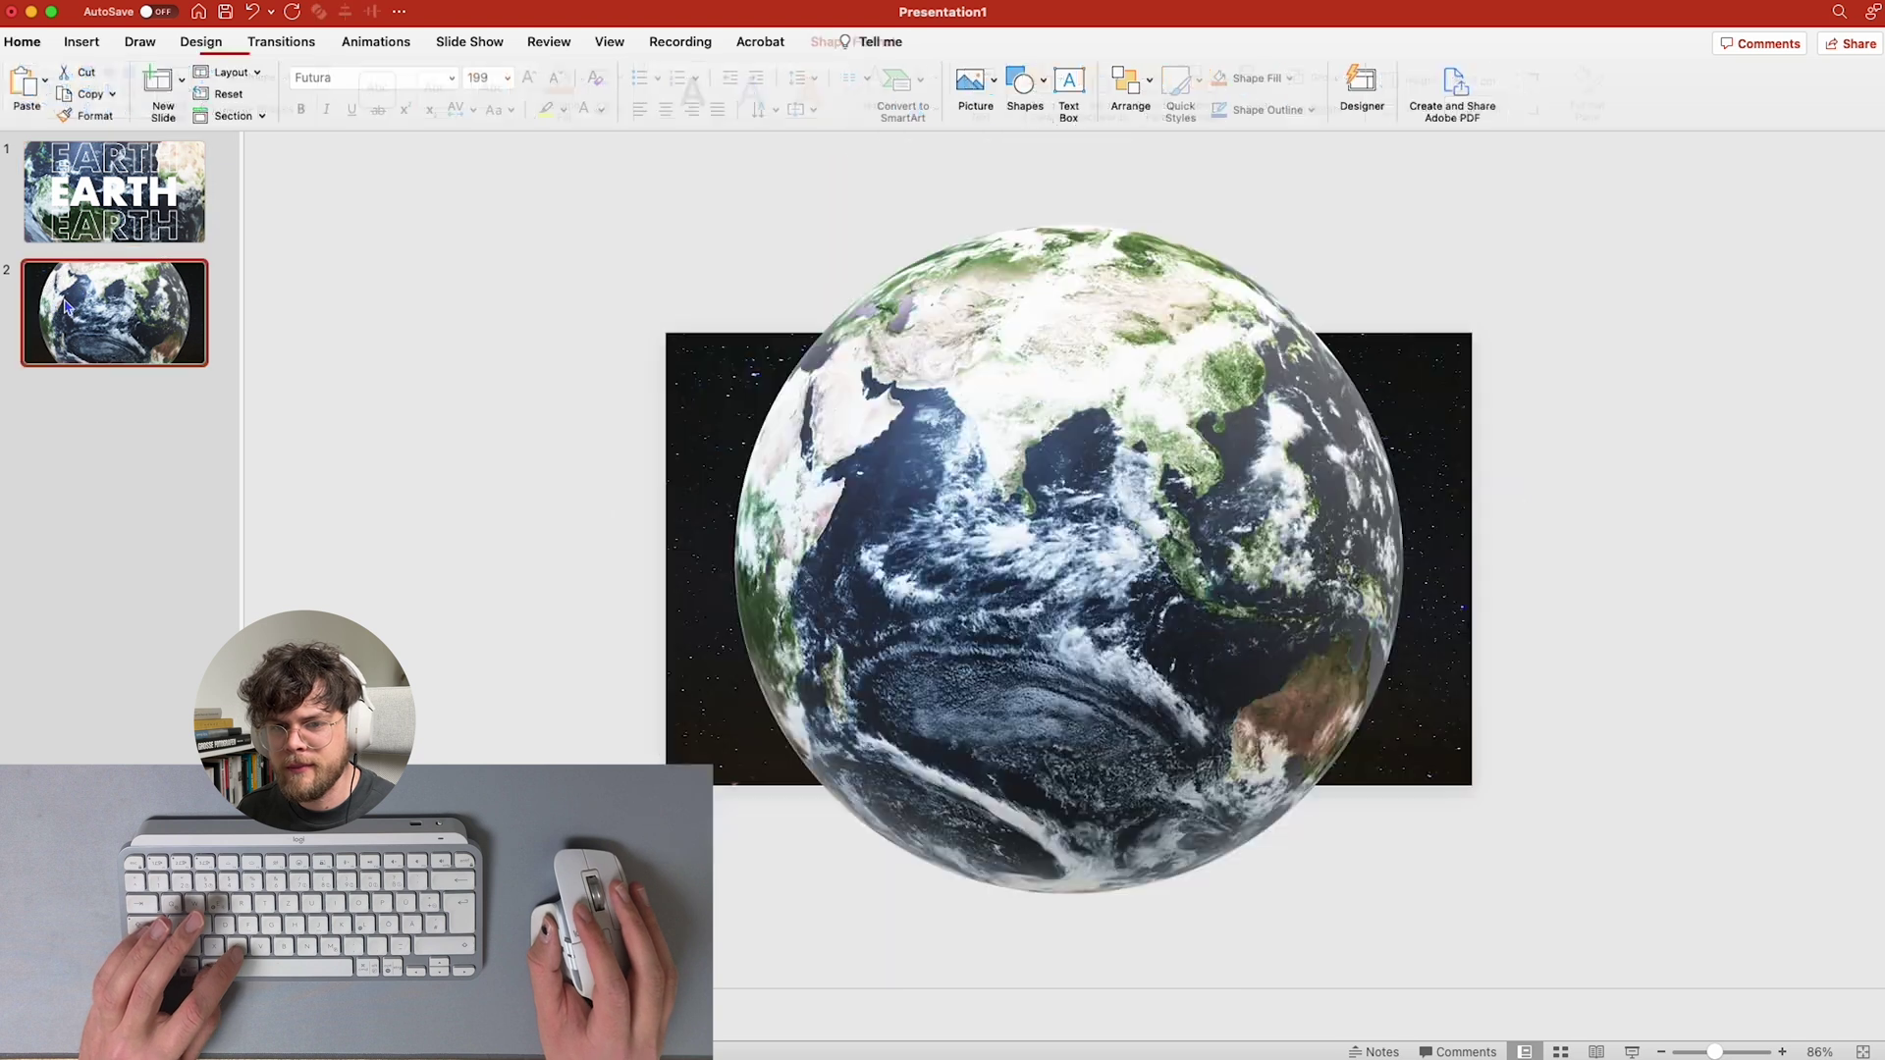
{"action": "left_click", "coordinate": [44, 316]}
{"action": "key", "text": "super+v"}
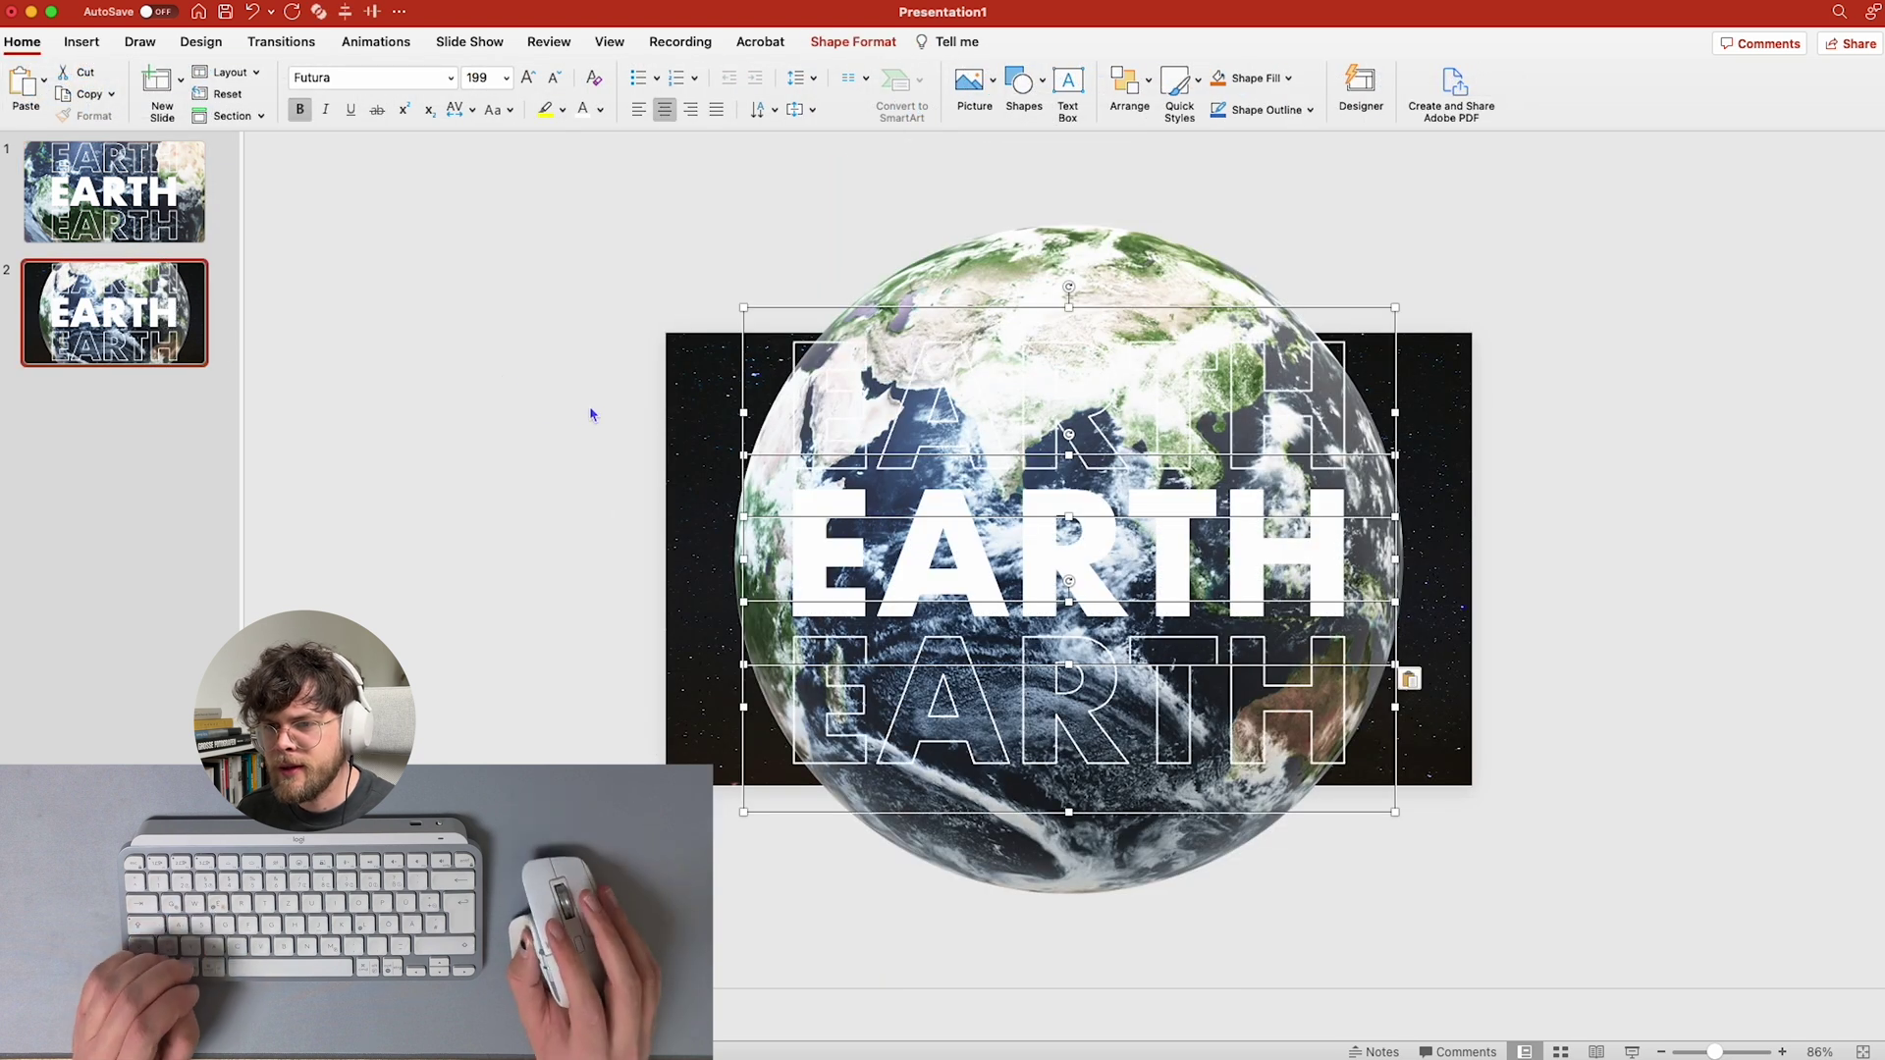
{"action": "left_click", "coordinate": [371, 12]}
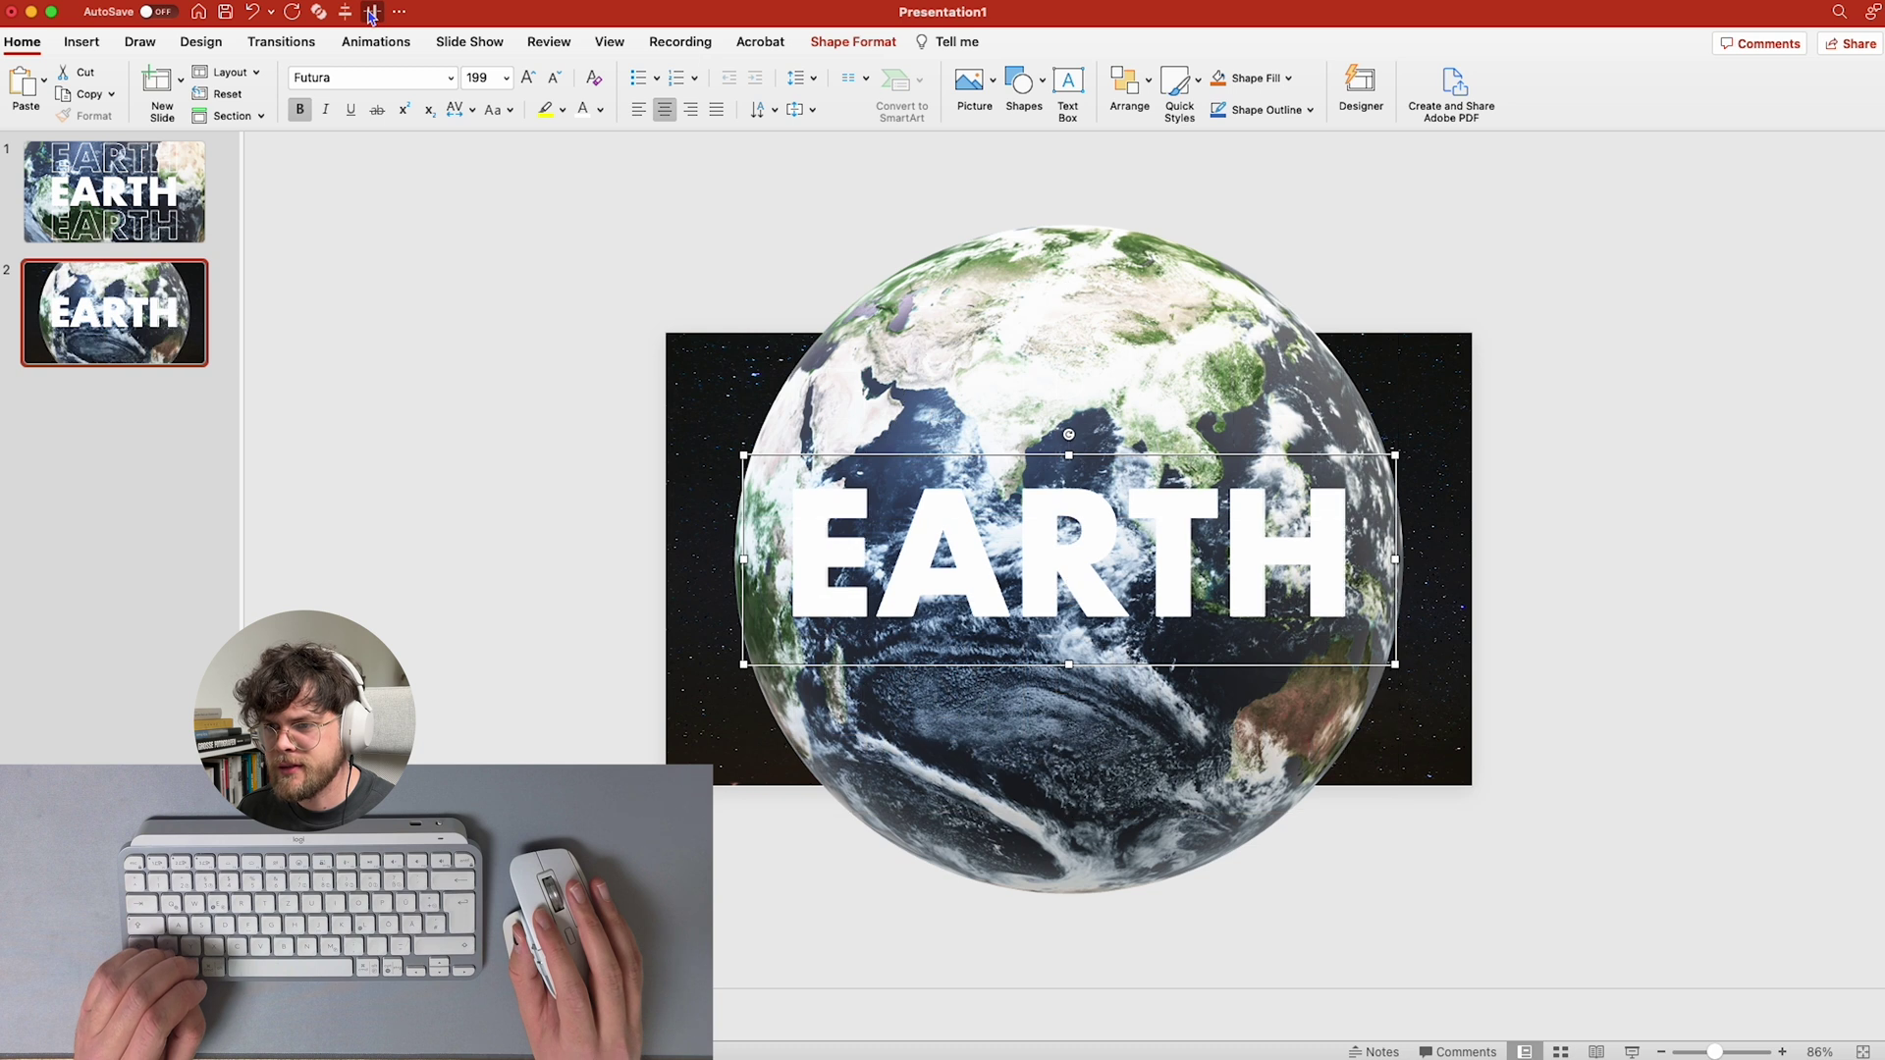
{"action": "key", "text": "super+z"}
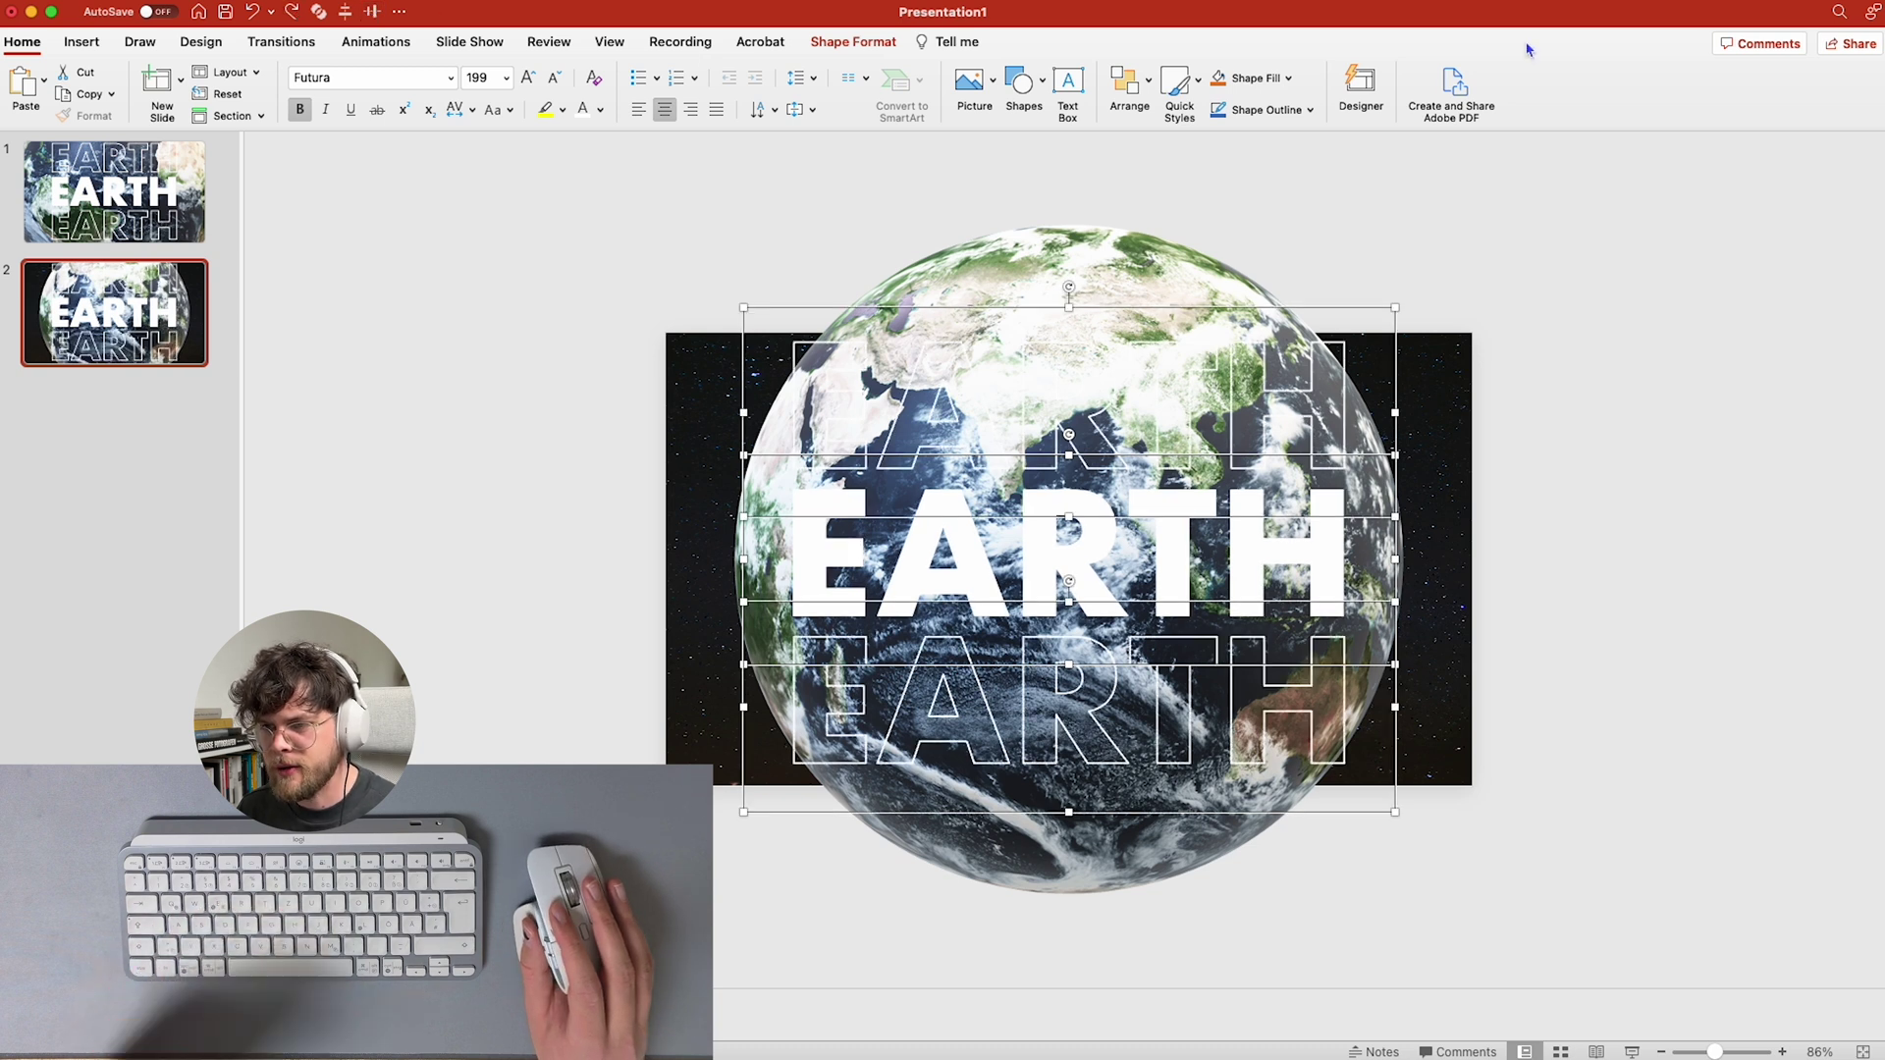
- Stack the three EARTH lines on one another with Align Middle
{"action": "left_click", "coordinate": [1127, 82]}
{"action": "mouse_move", "coordinate": [1251, 441]}
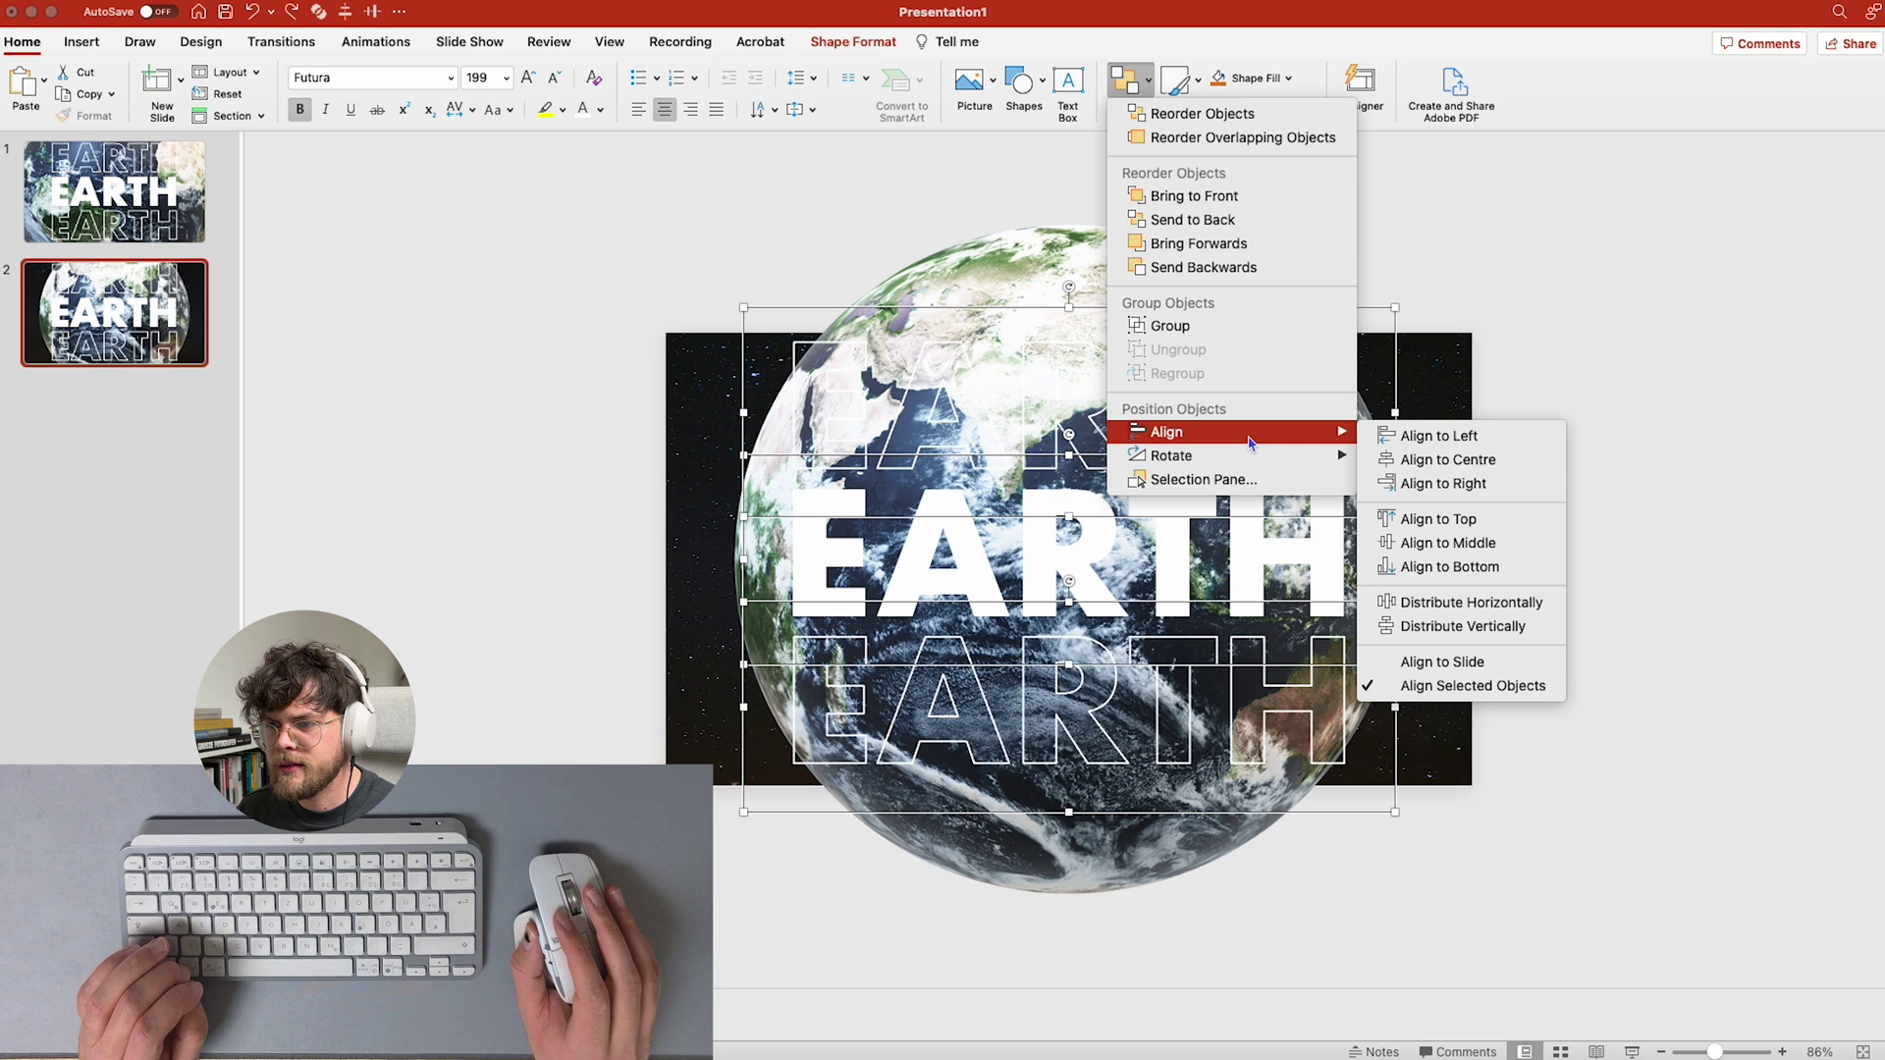
{"action": "left_click", "coordinate": [1469, 542]}
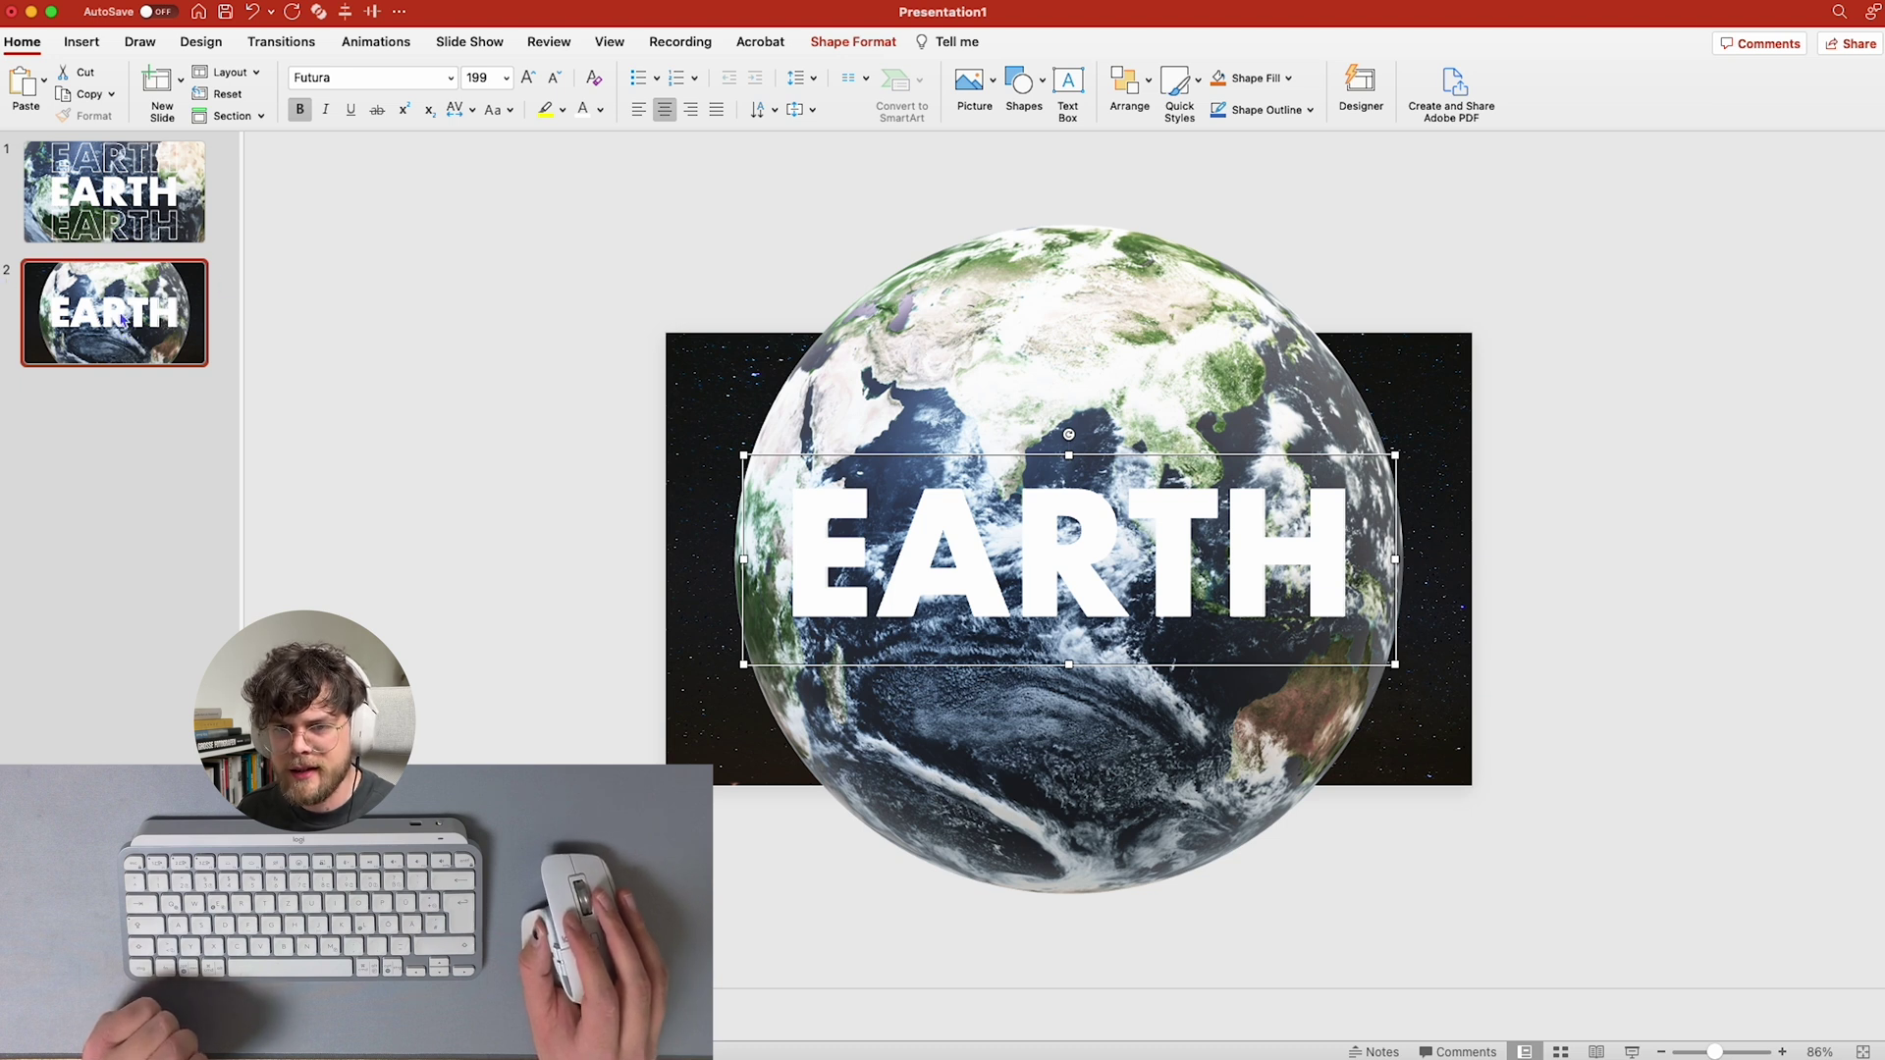
- Apply Morph to slide 2, move it ahead of slide 1, and select the three-line EARTH slide
{"action": "left_click", "coordinate": [271, 41]}
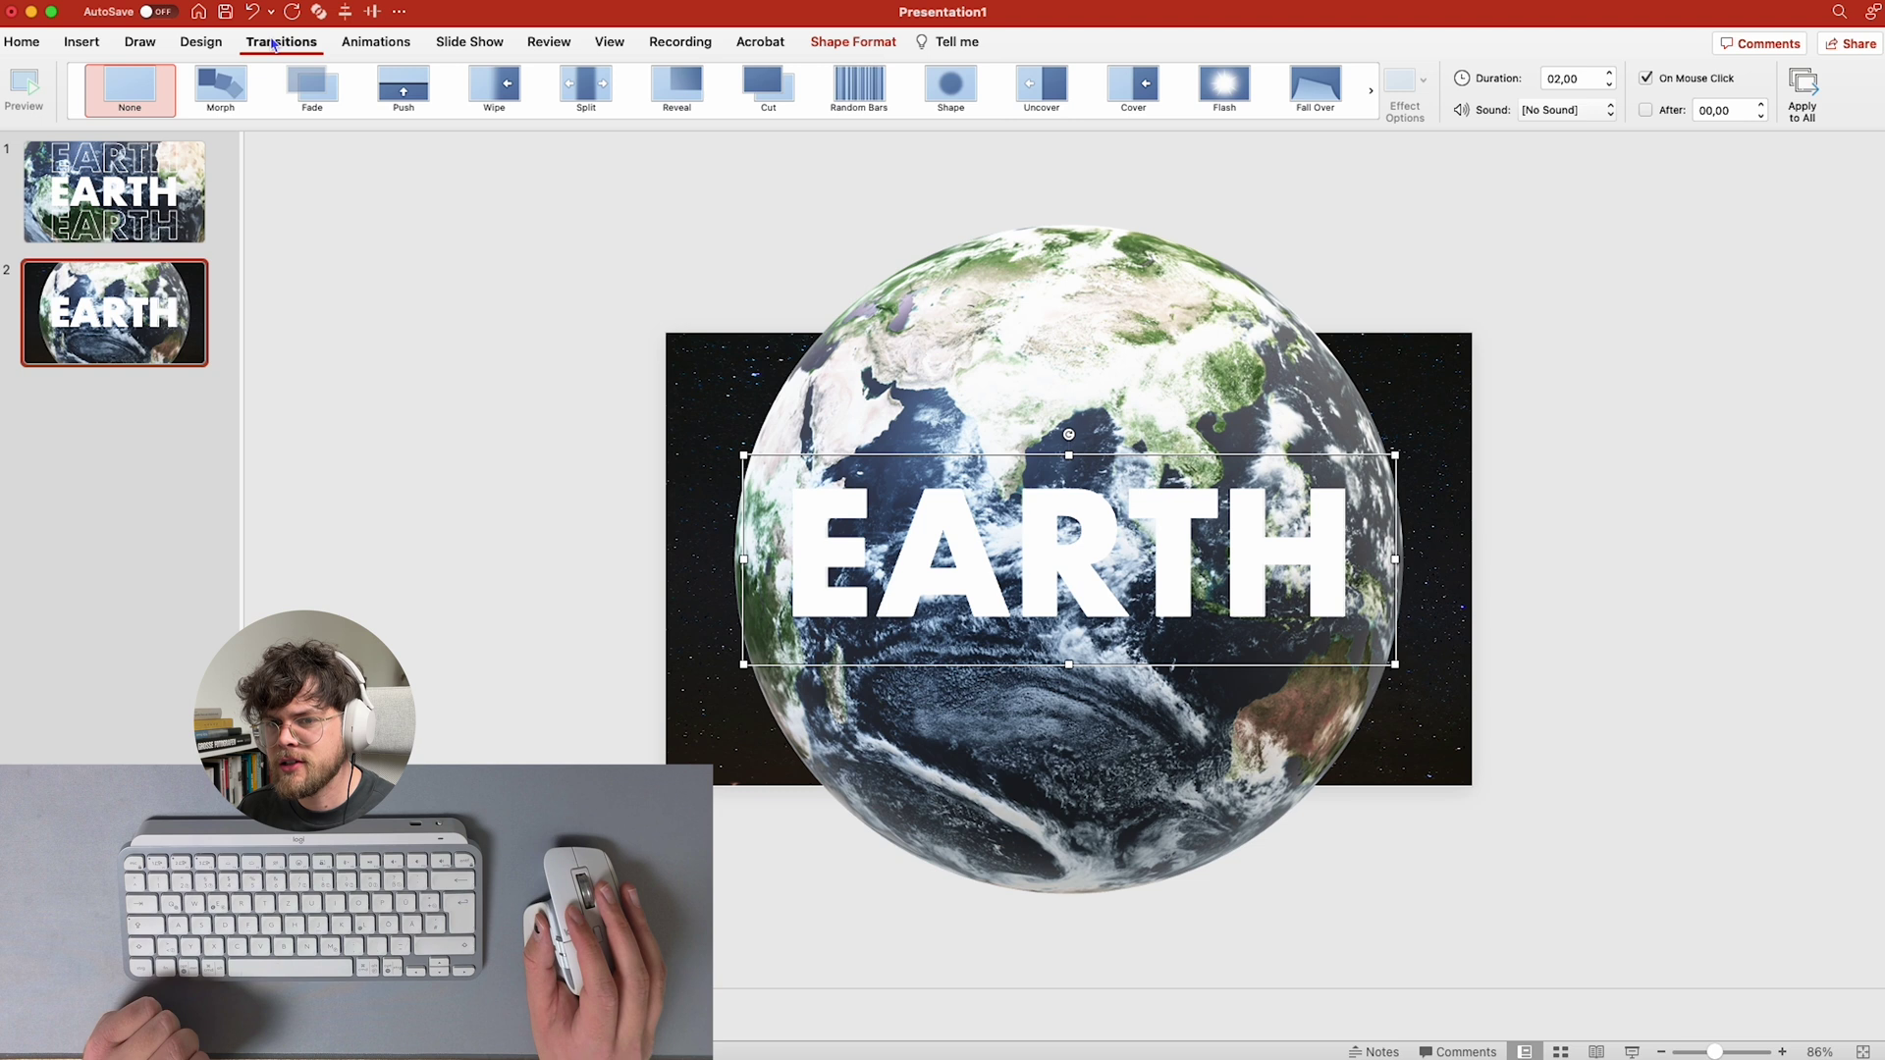
{"action": "left_click", "coordinate": [223, 109]}
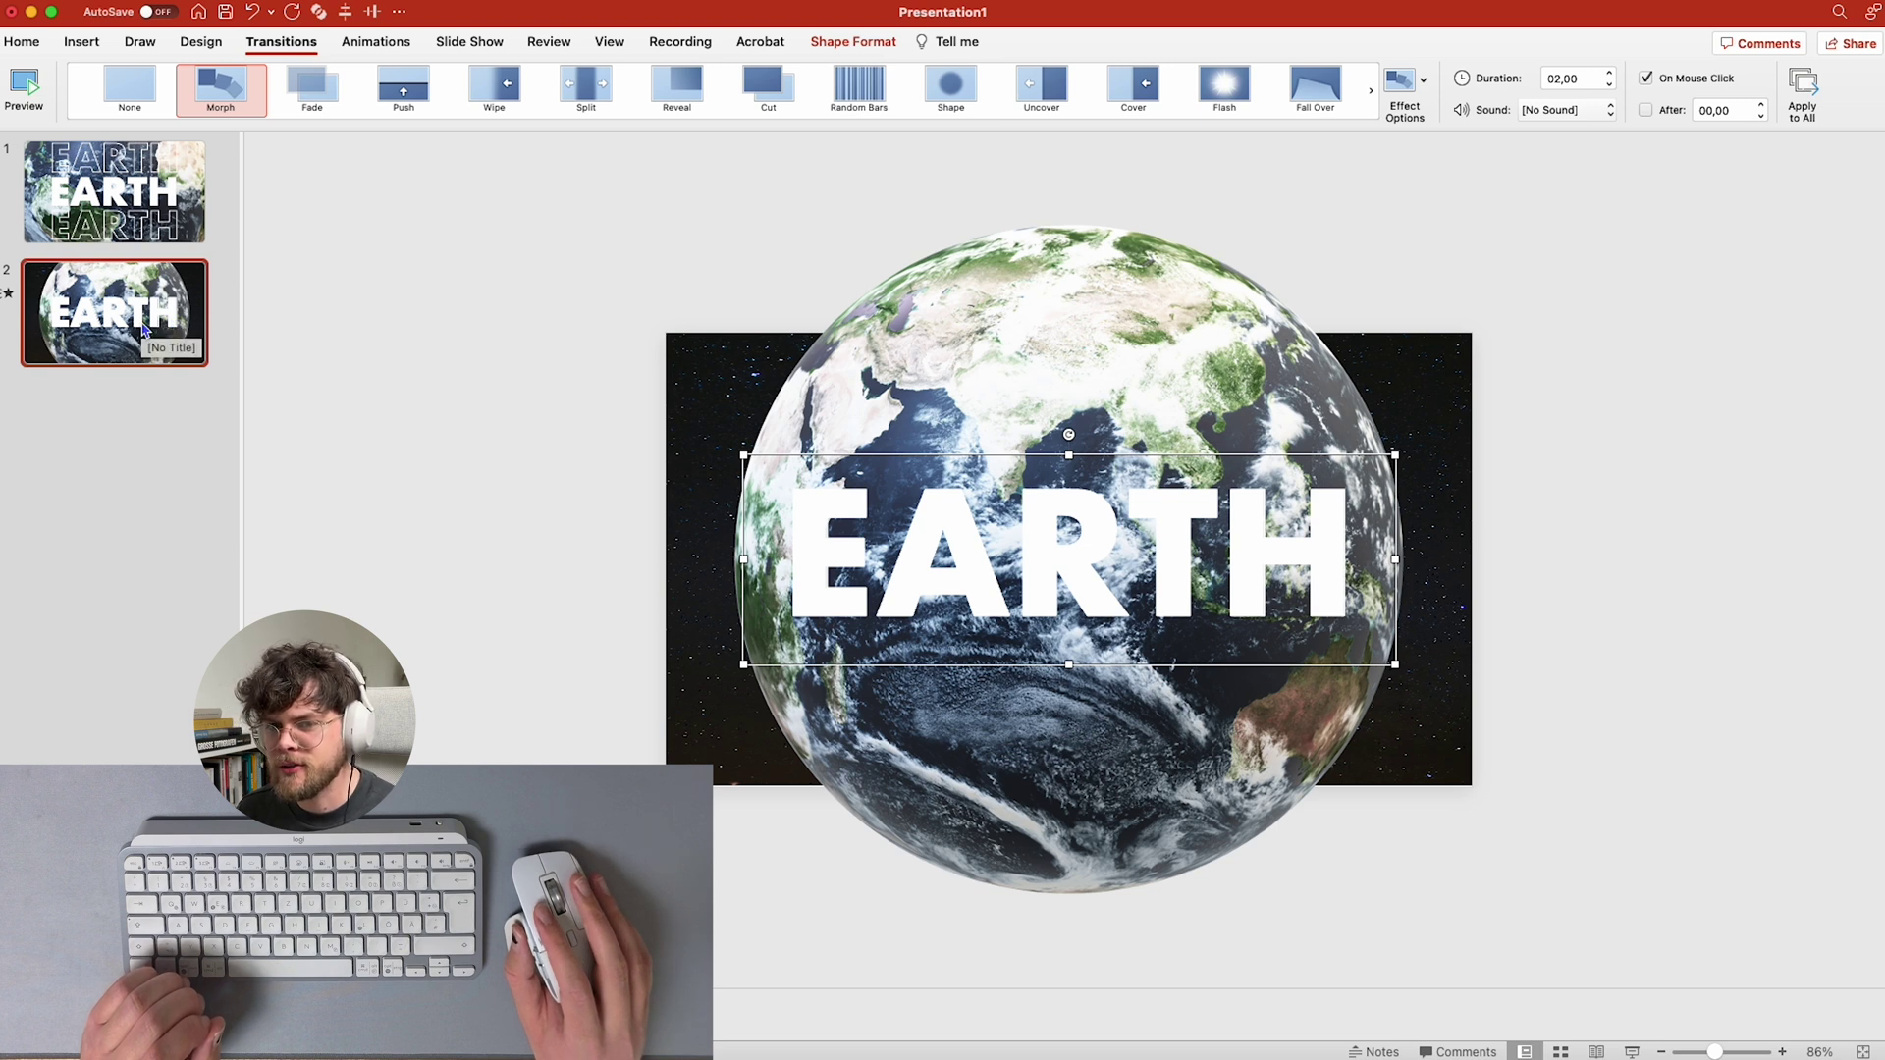
{"action": "left_click_drag", "start_coordinate": [143, 329], "coordinate": [132, 189]}
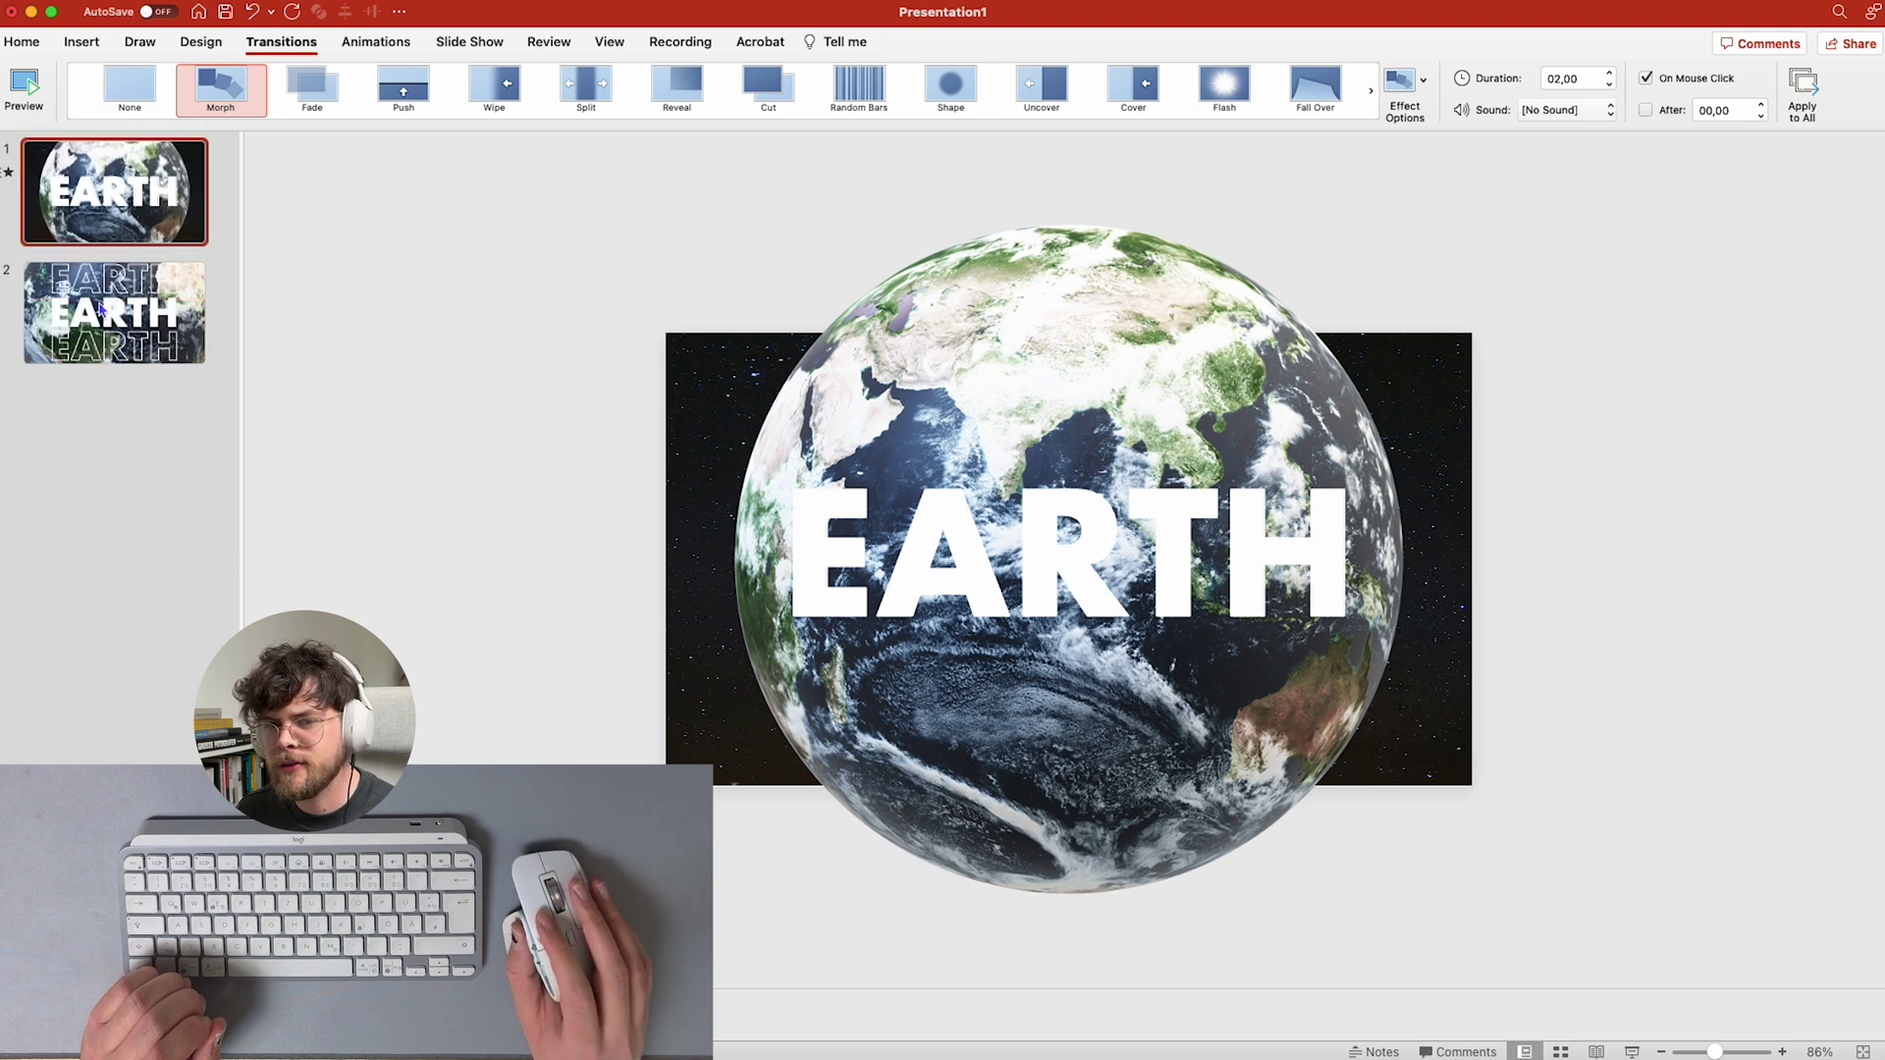
{"action": "left_click", "coordinate": [102, 310]}
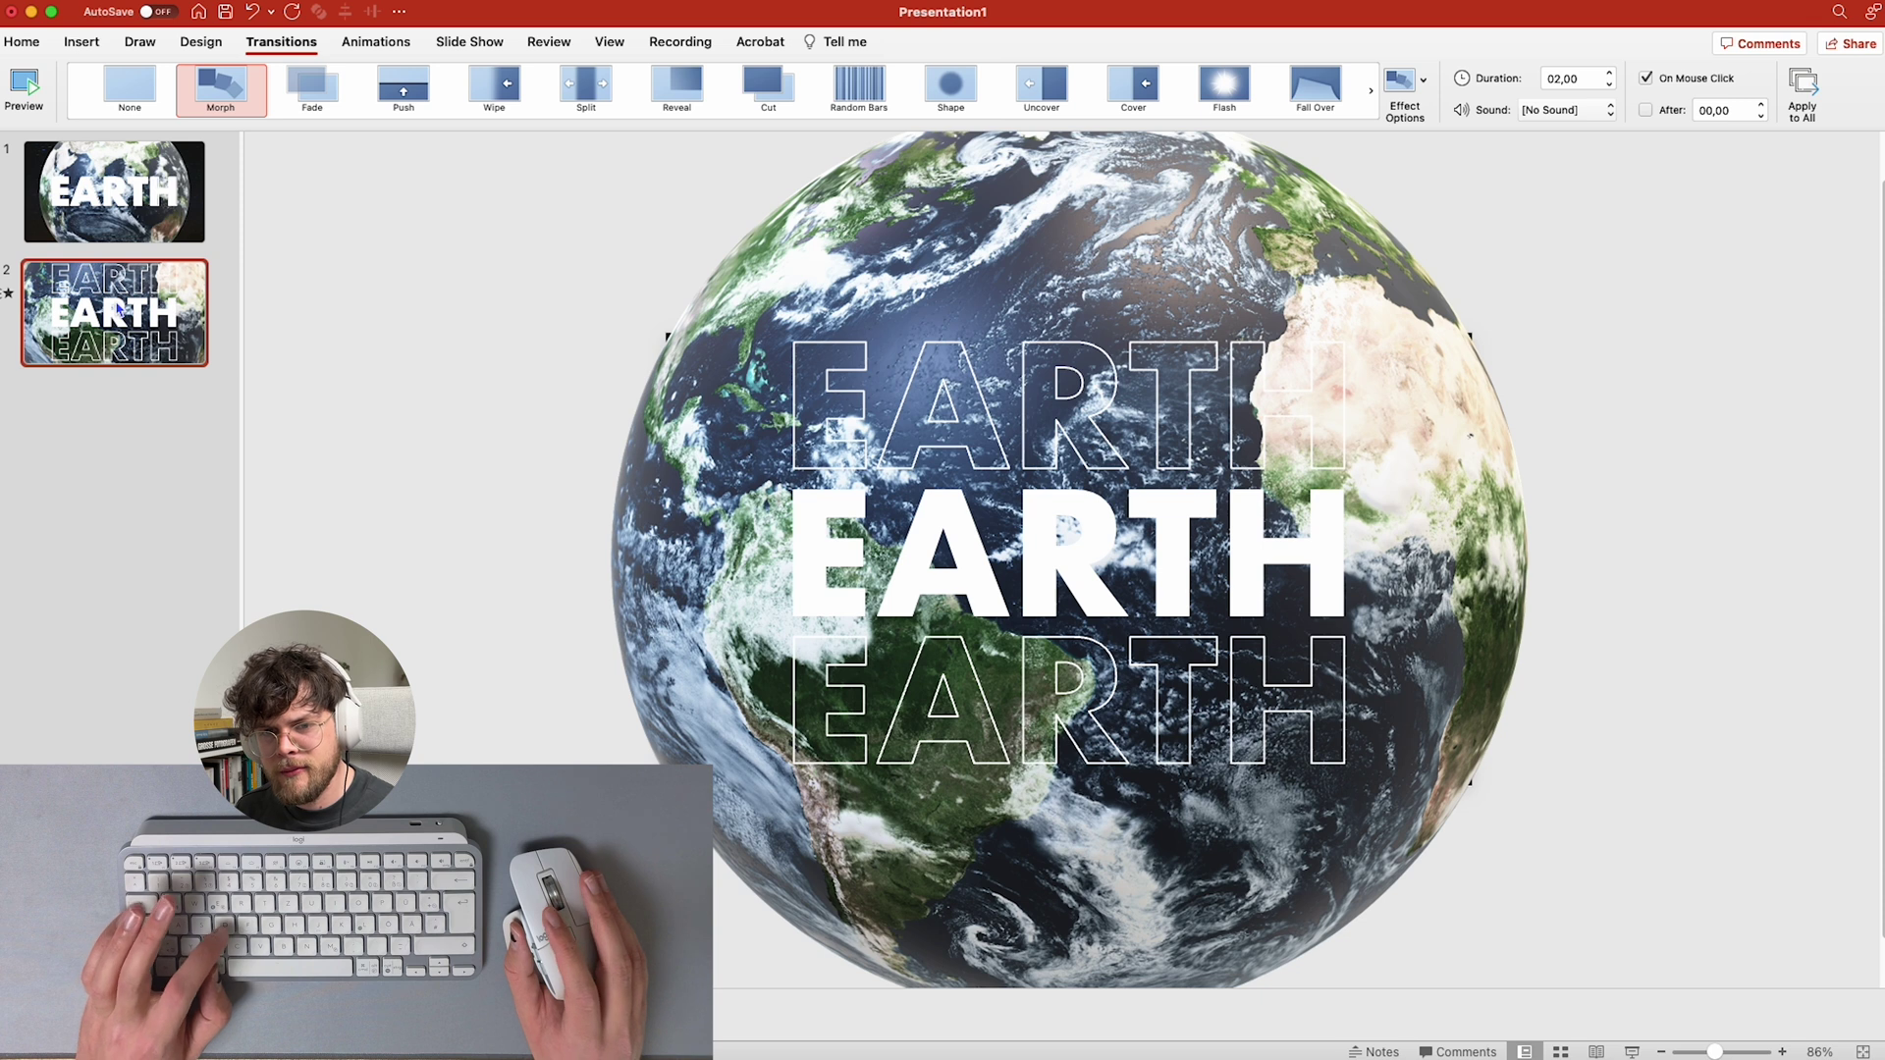
- Duplicate the three-line EARTH slide and select all three EARTH text boxes
{"action": "key", "text": "super+d"}
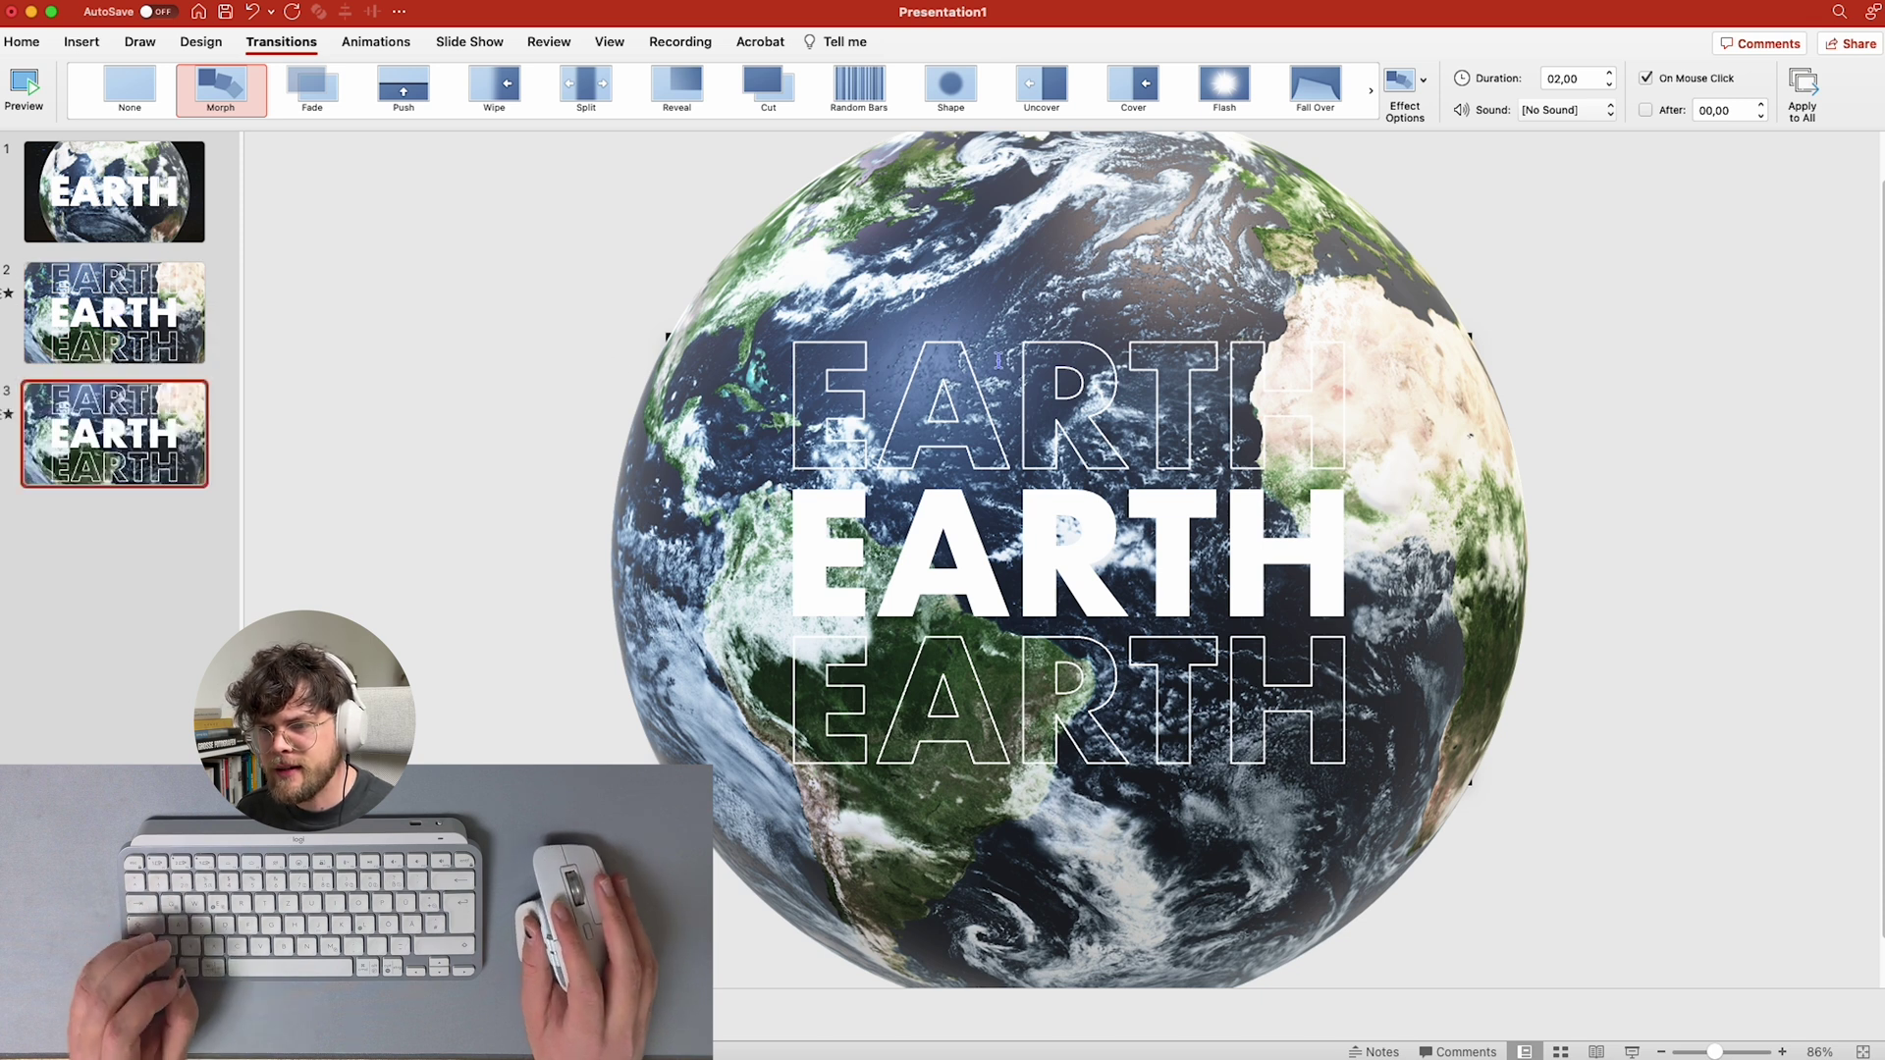
{"action": "left_click", "coordinate": [1061, 567]}
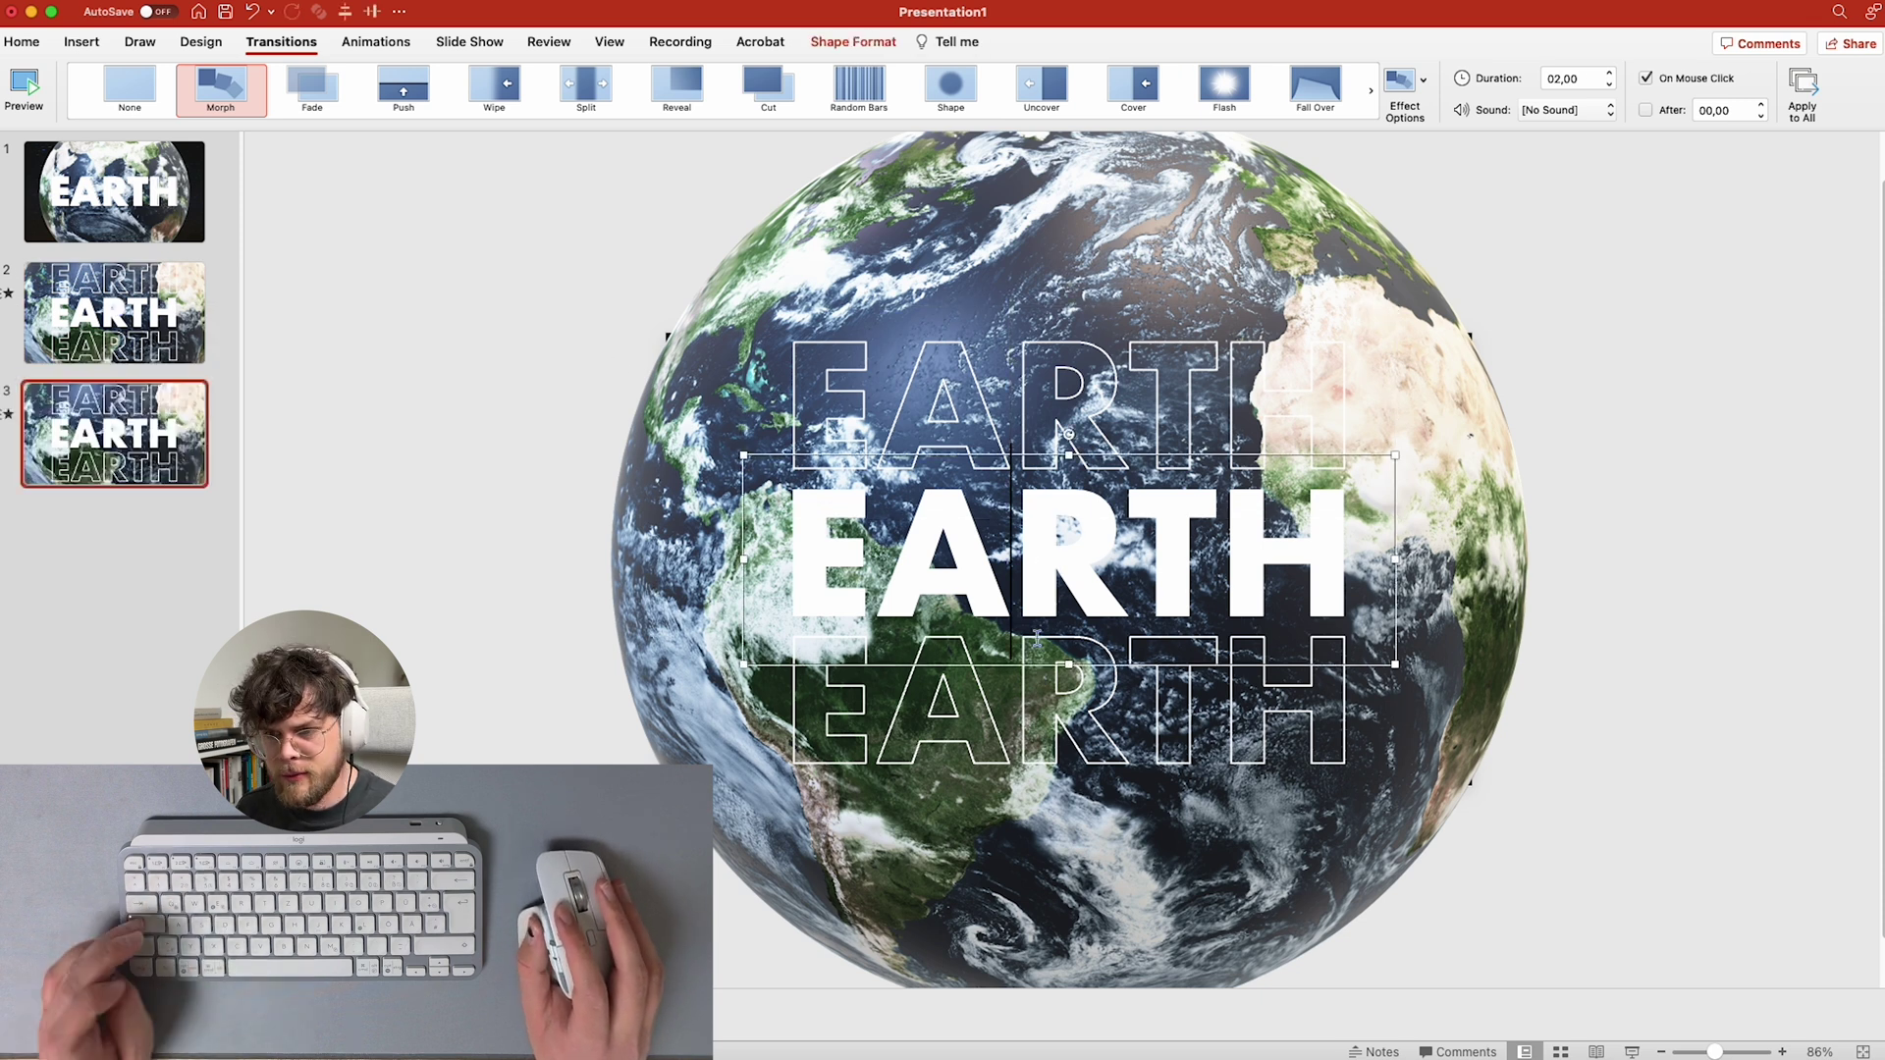
{"action": "left_click", "coordinate": [1017, 391], "text": "shift"}
{"action": "left_click", "coordinate": [1034, 694], "text": "shift"}
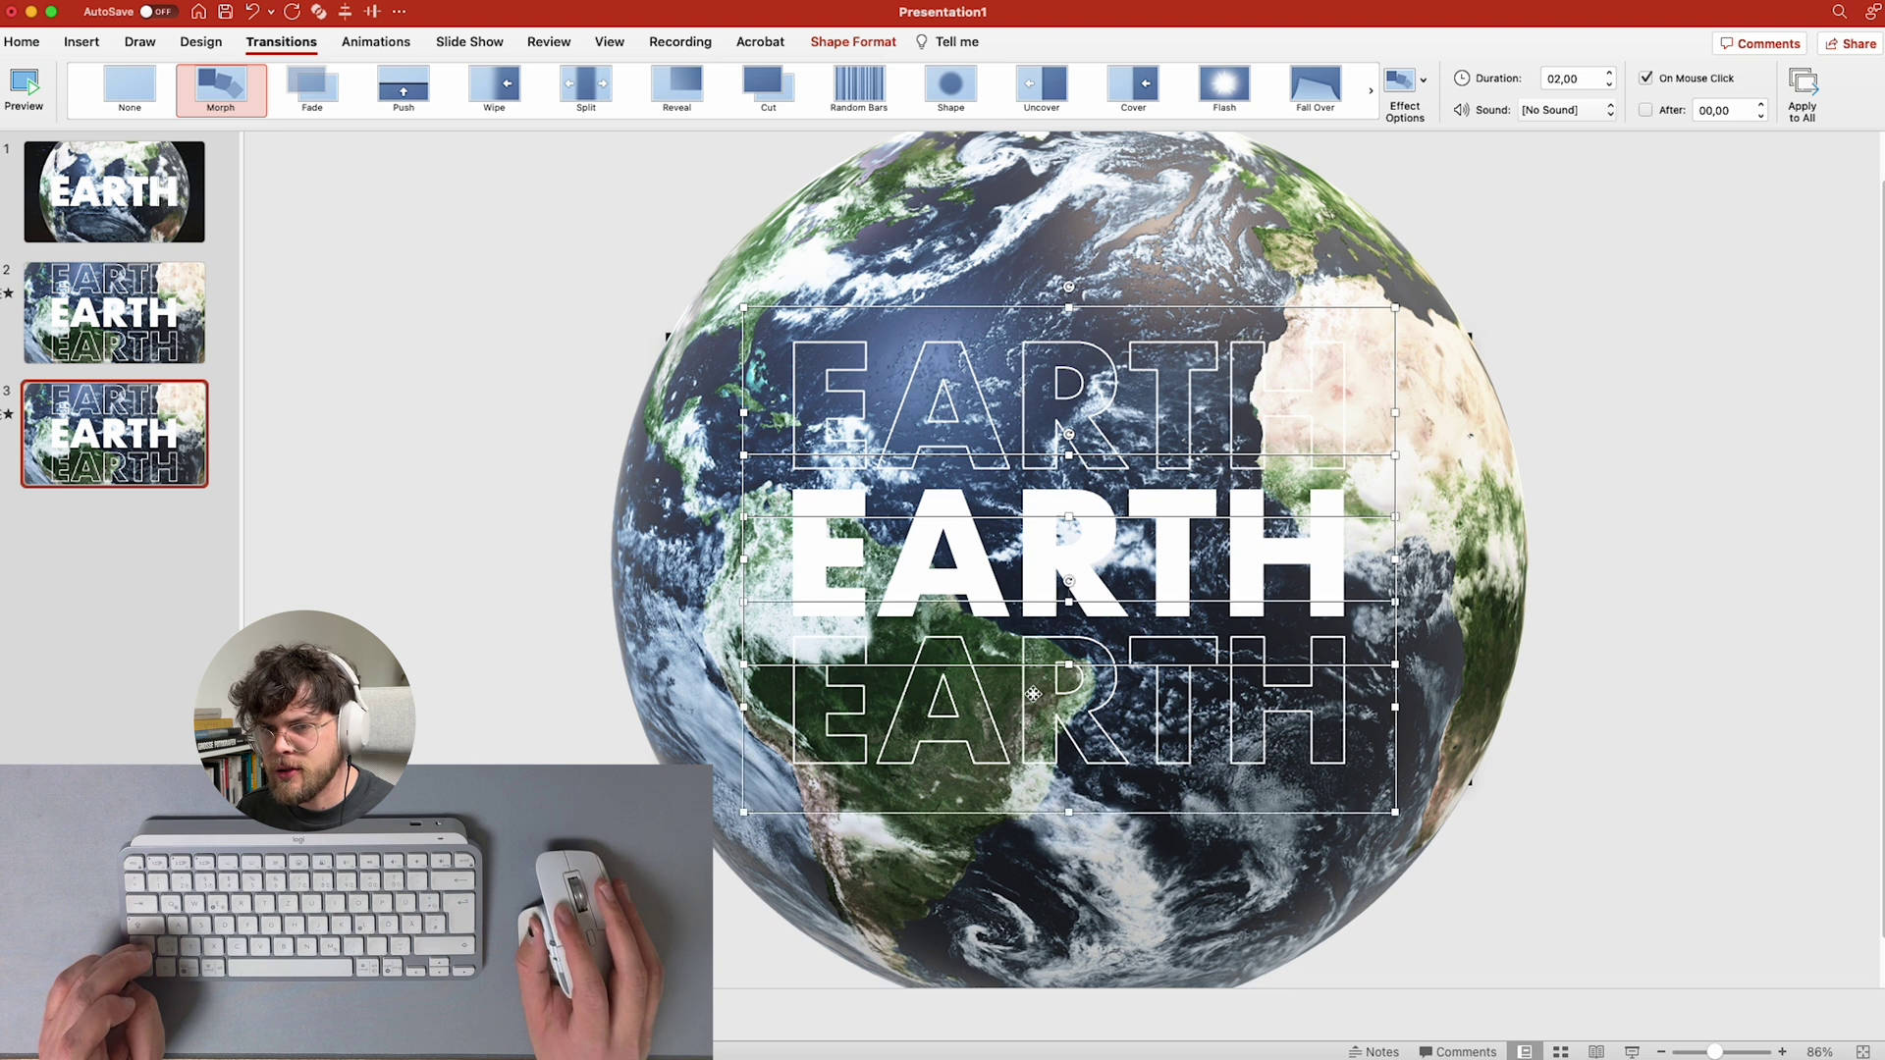
{"action": "left_click", "coordinate": [373, 12]}
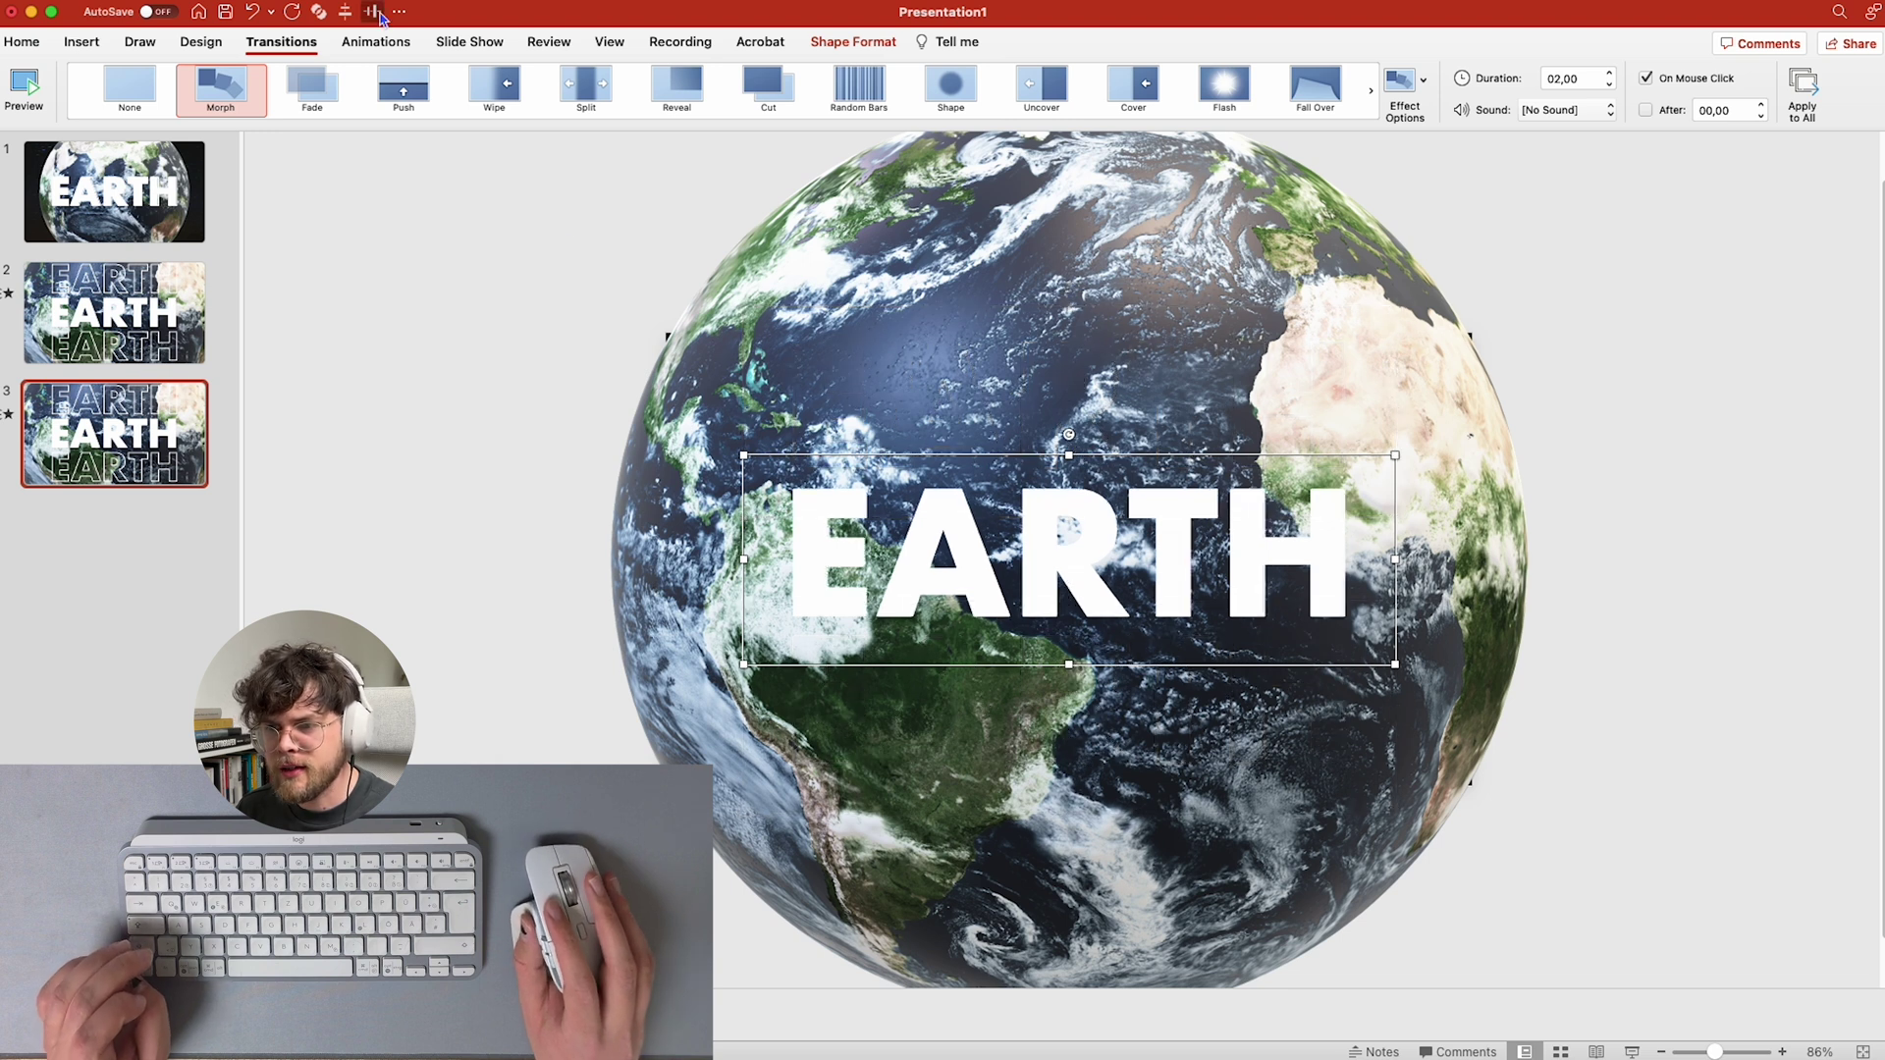
- Set the EARTH text to font size 70
{"action": "left_click", "coordinate": [21, 43]}
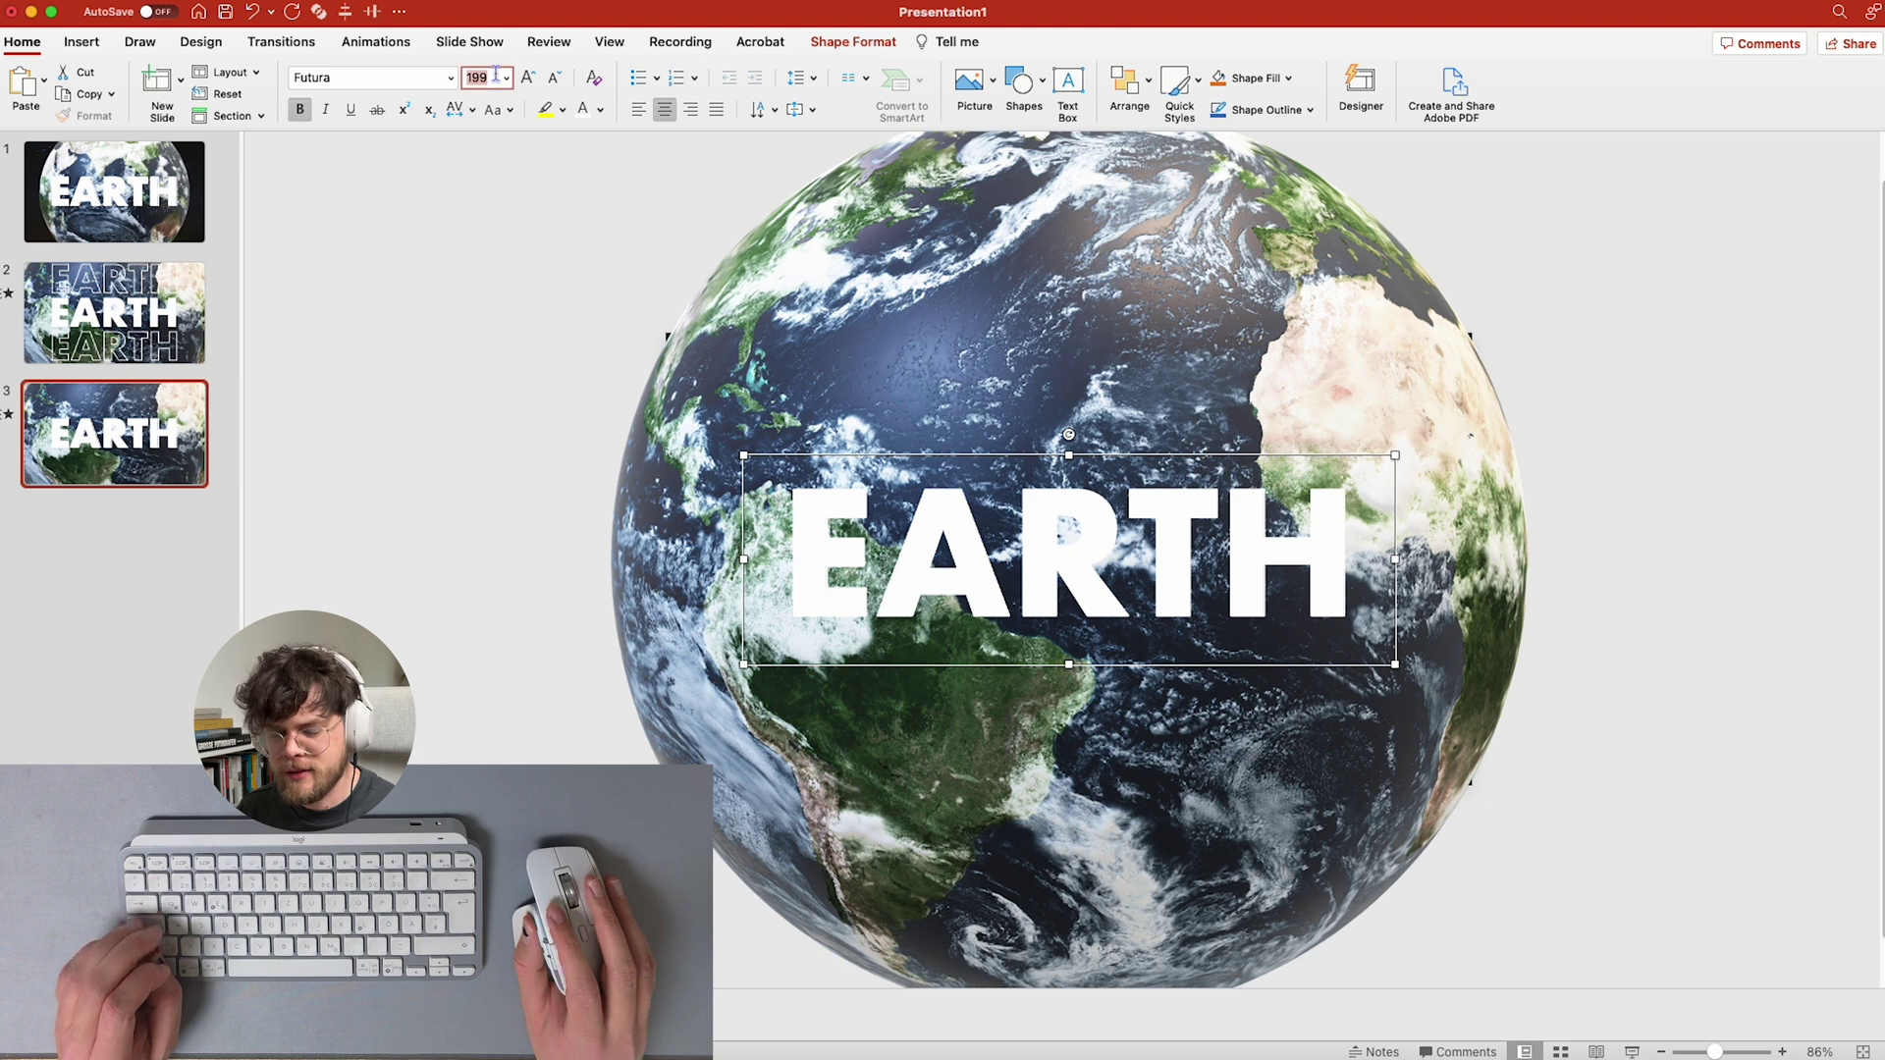
{"action": "type", "text": "70"}
{"action": "key", "text": "Return"}
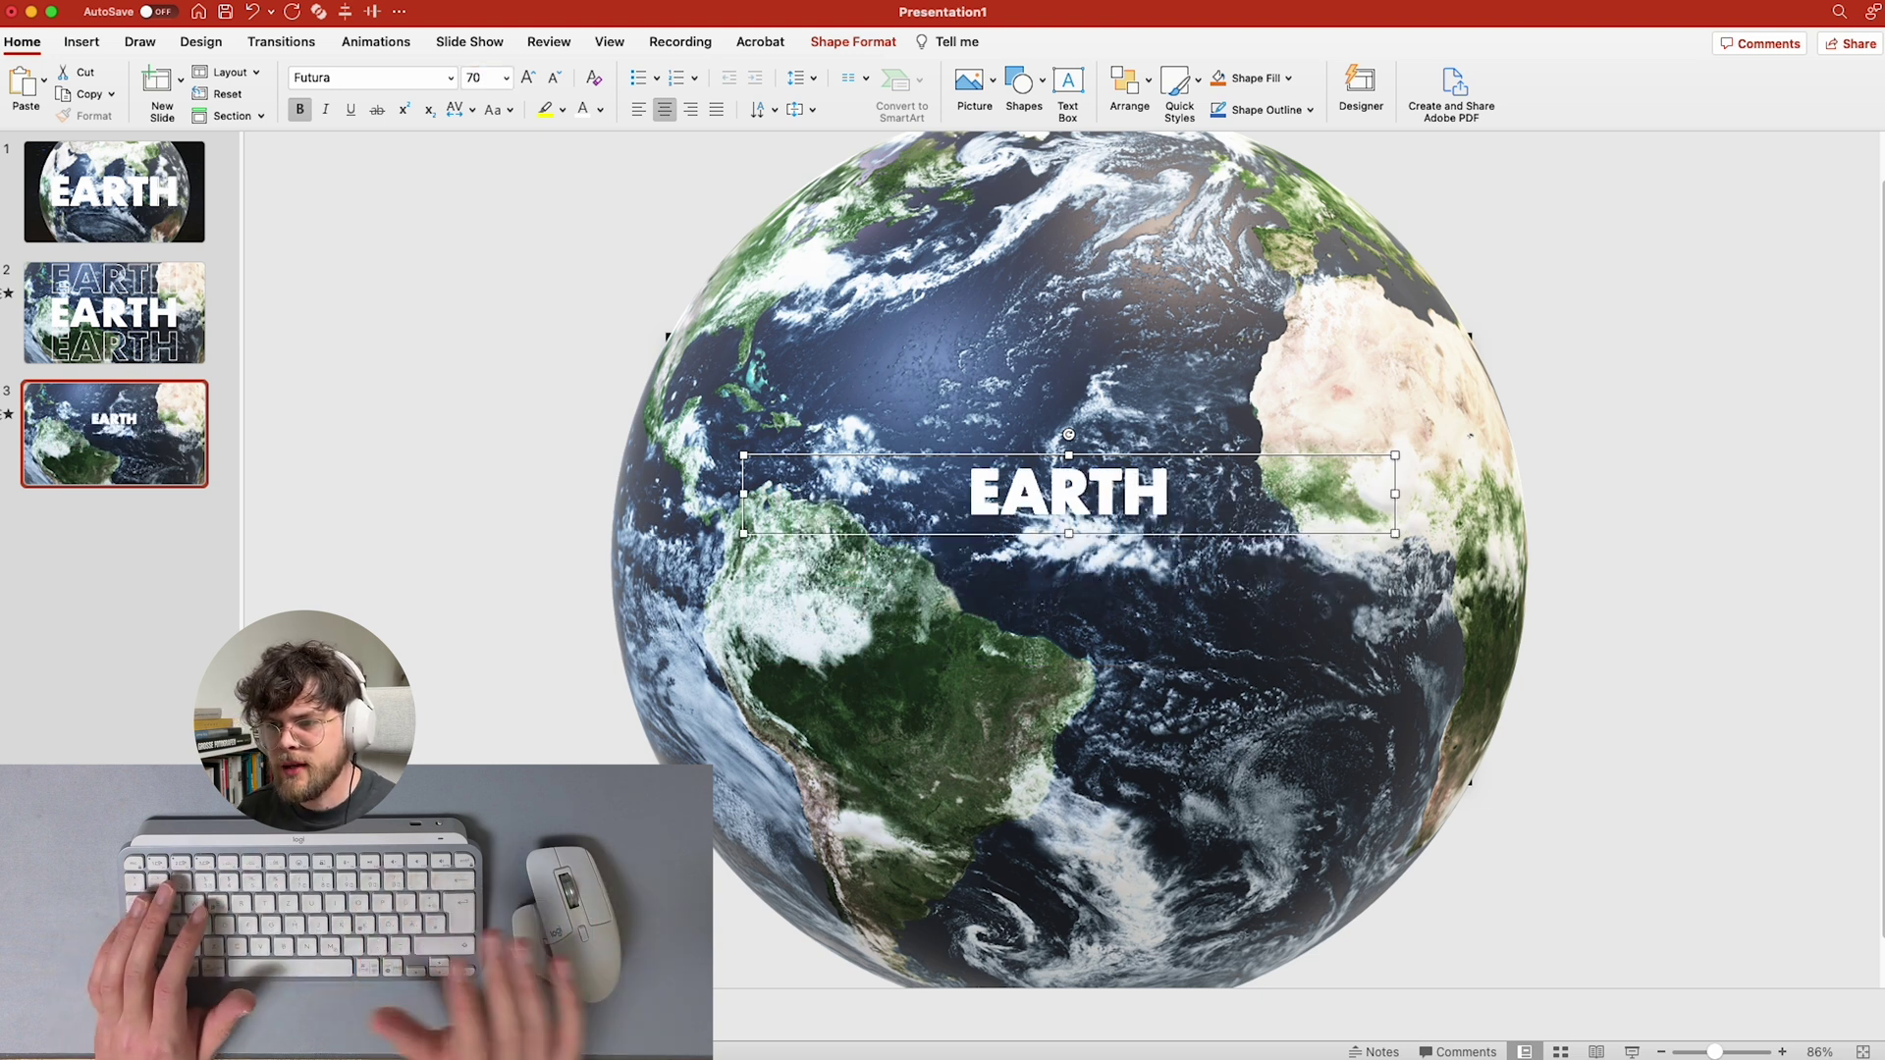
- Shrink the Earth globe and move it up above the slide centre
{"action": "left_click", "coordinate": [1354, 412]}
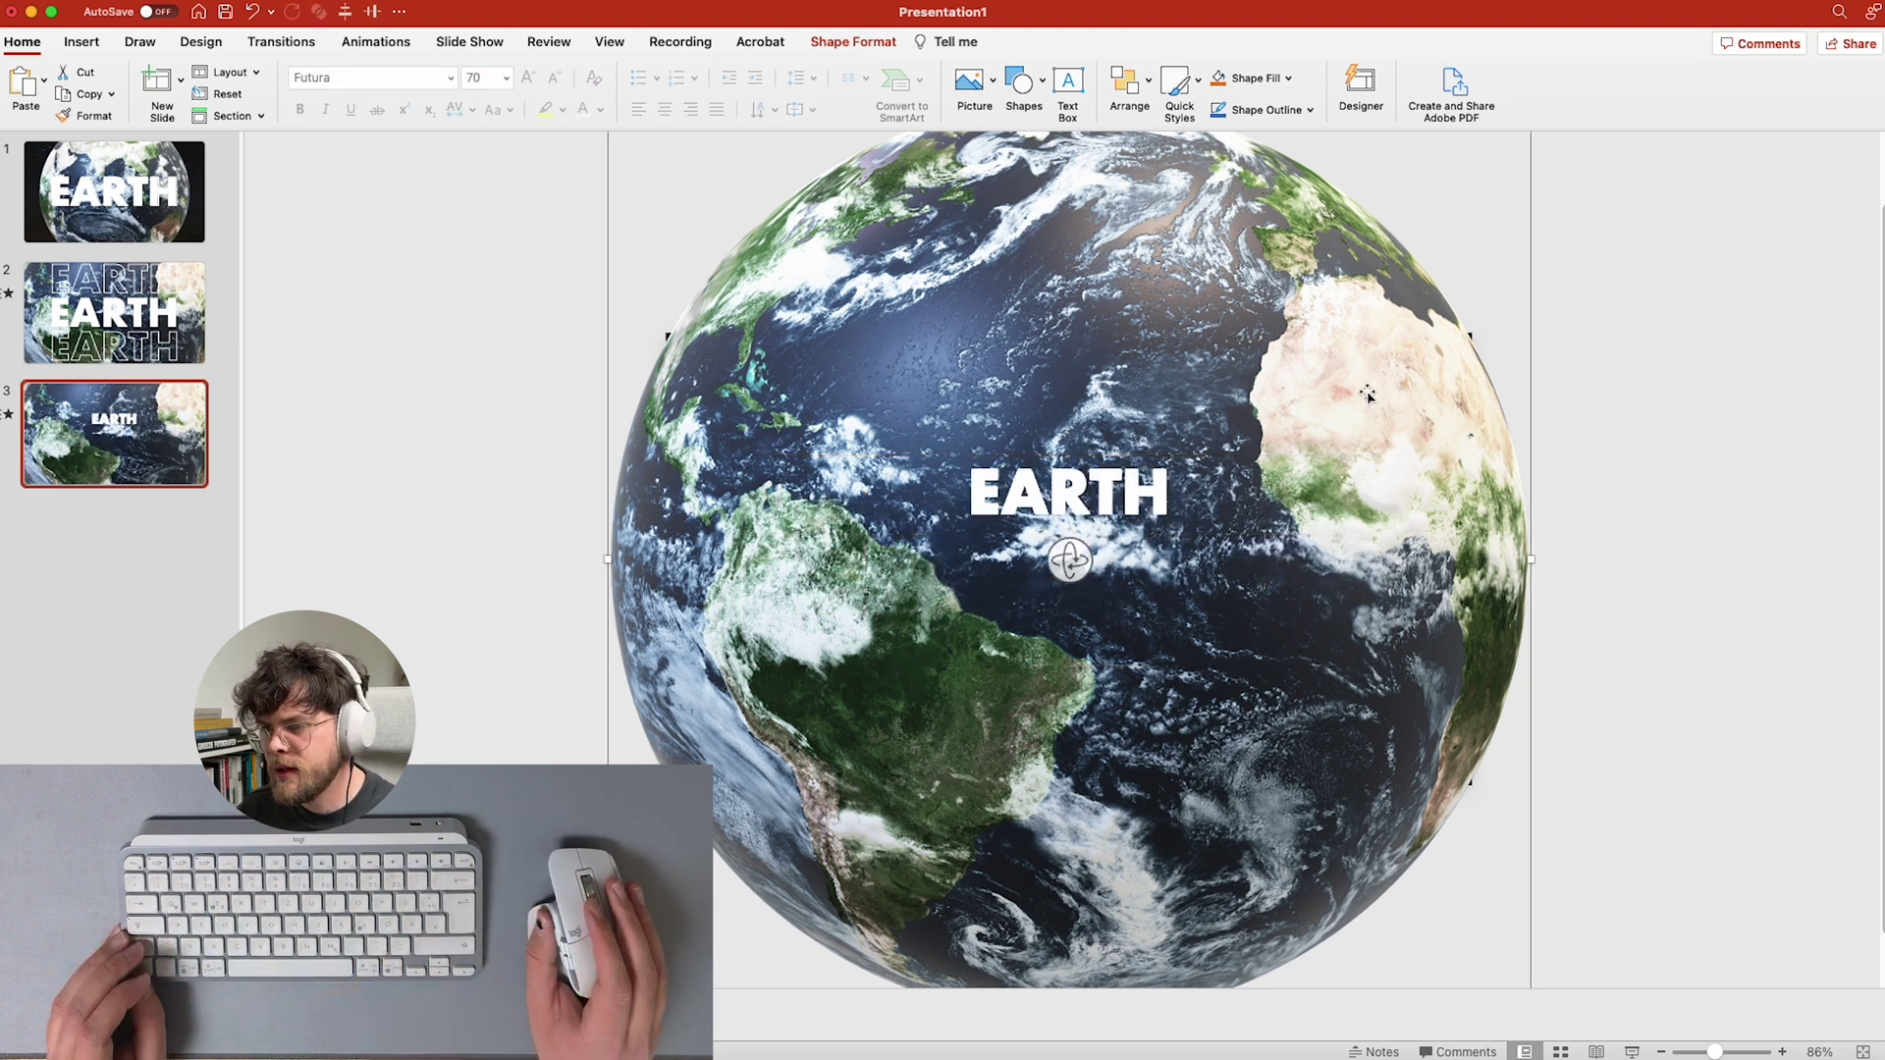
{"action": "scroll", "coordinate": [1375, 403], "scroll_direction": "up", "scroll_amount": 2}
{"action": "left_click_drag", "start_coordinate": [1532, 150], "coordinate": [1169, 456]}
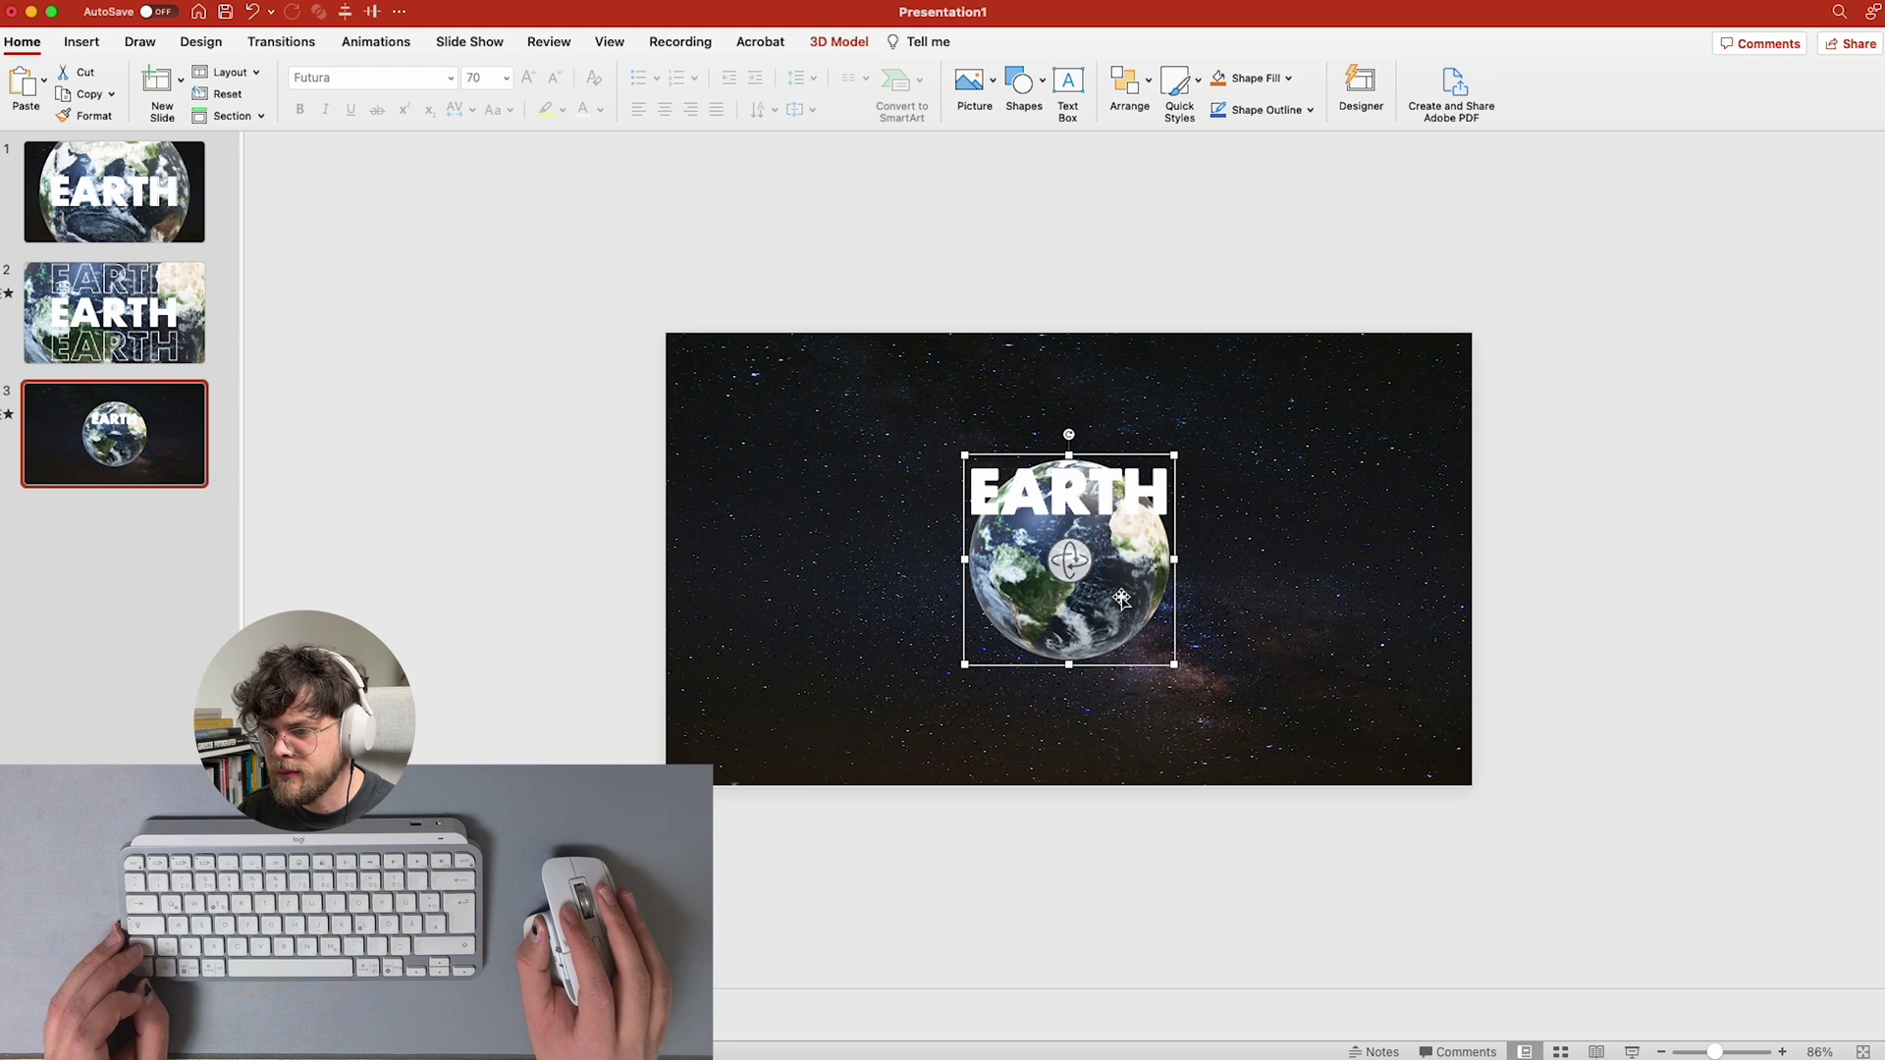
{"action": "left_click_drag", "start_coordinate": [1121, 601], "coordinate": [1331, 471]}
- Try moving the EARTH text (undone) and selecting the objects around the globe
{"action": "left_click", "coordinate": [1133, 491]}
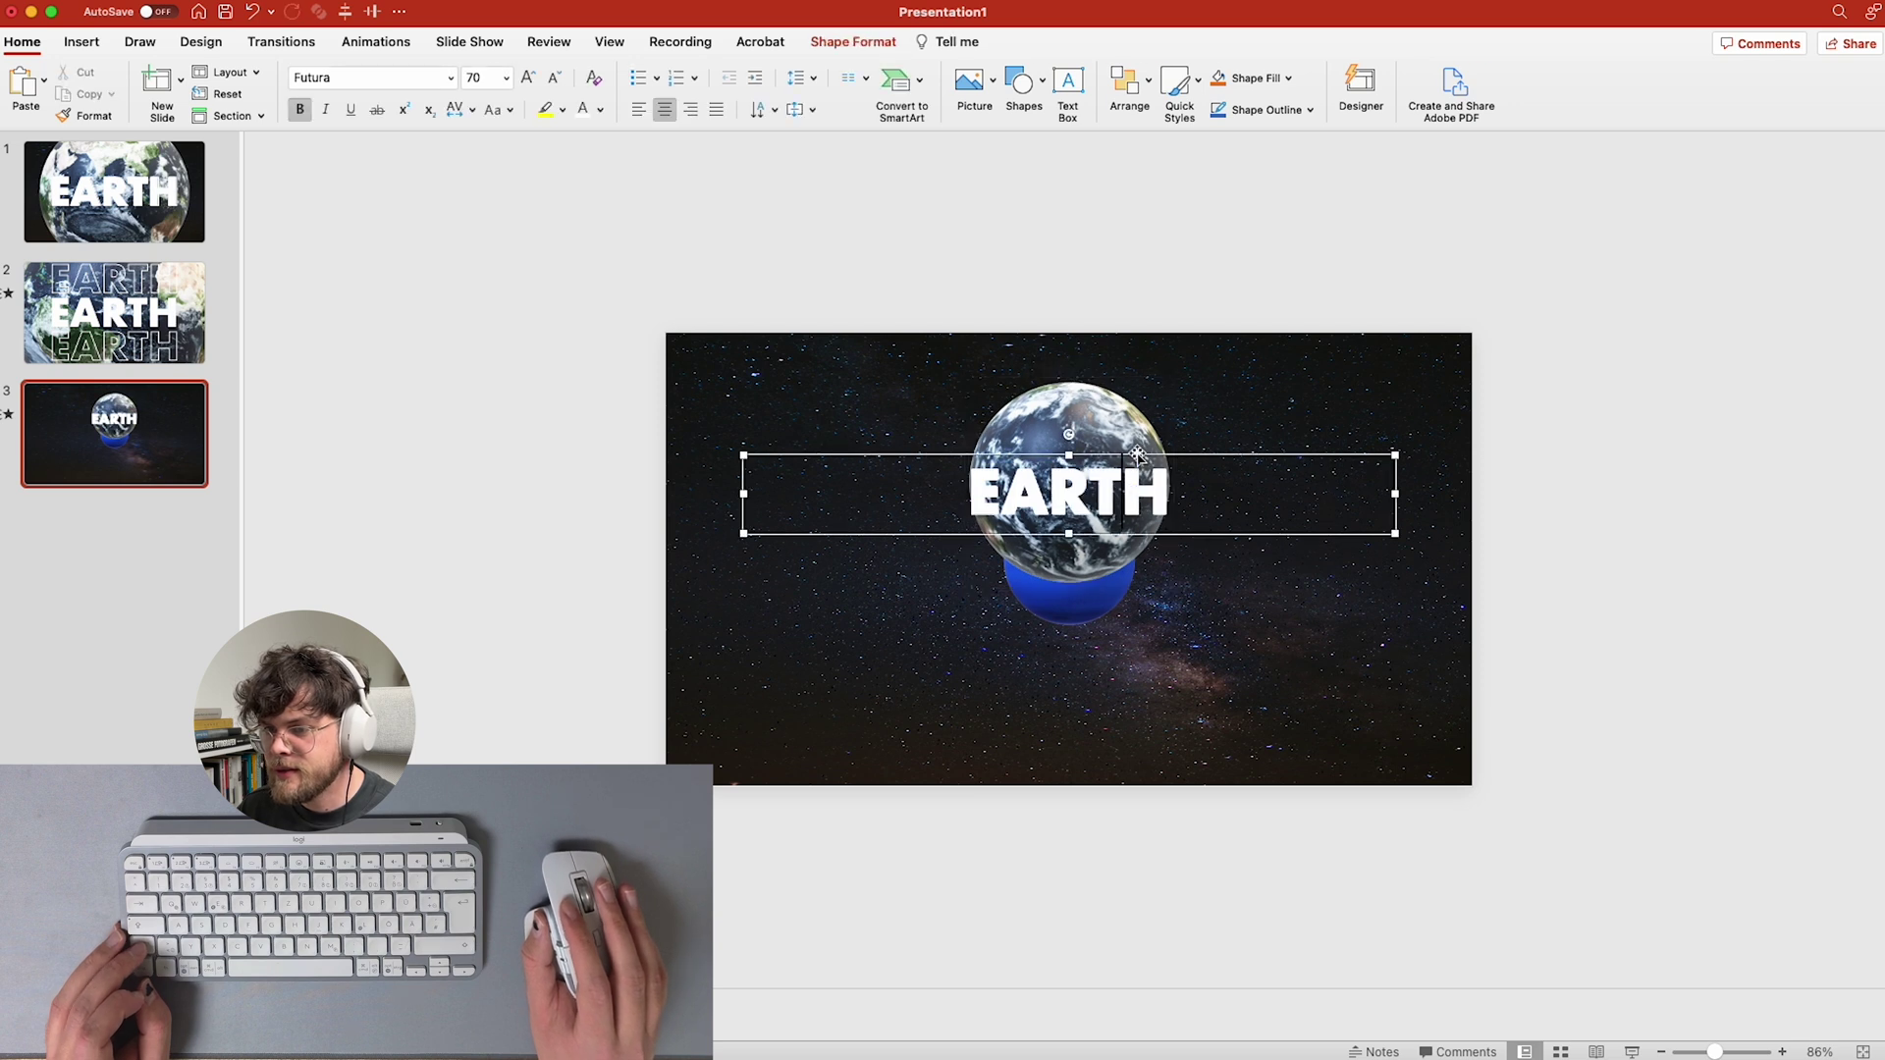
{"action": "left_click_drag", "start_coordinate": [1137, 455], "coordinate": [1135, 501]}
{"action": "key", "text": "super+z"}
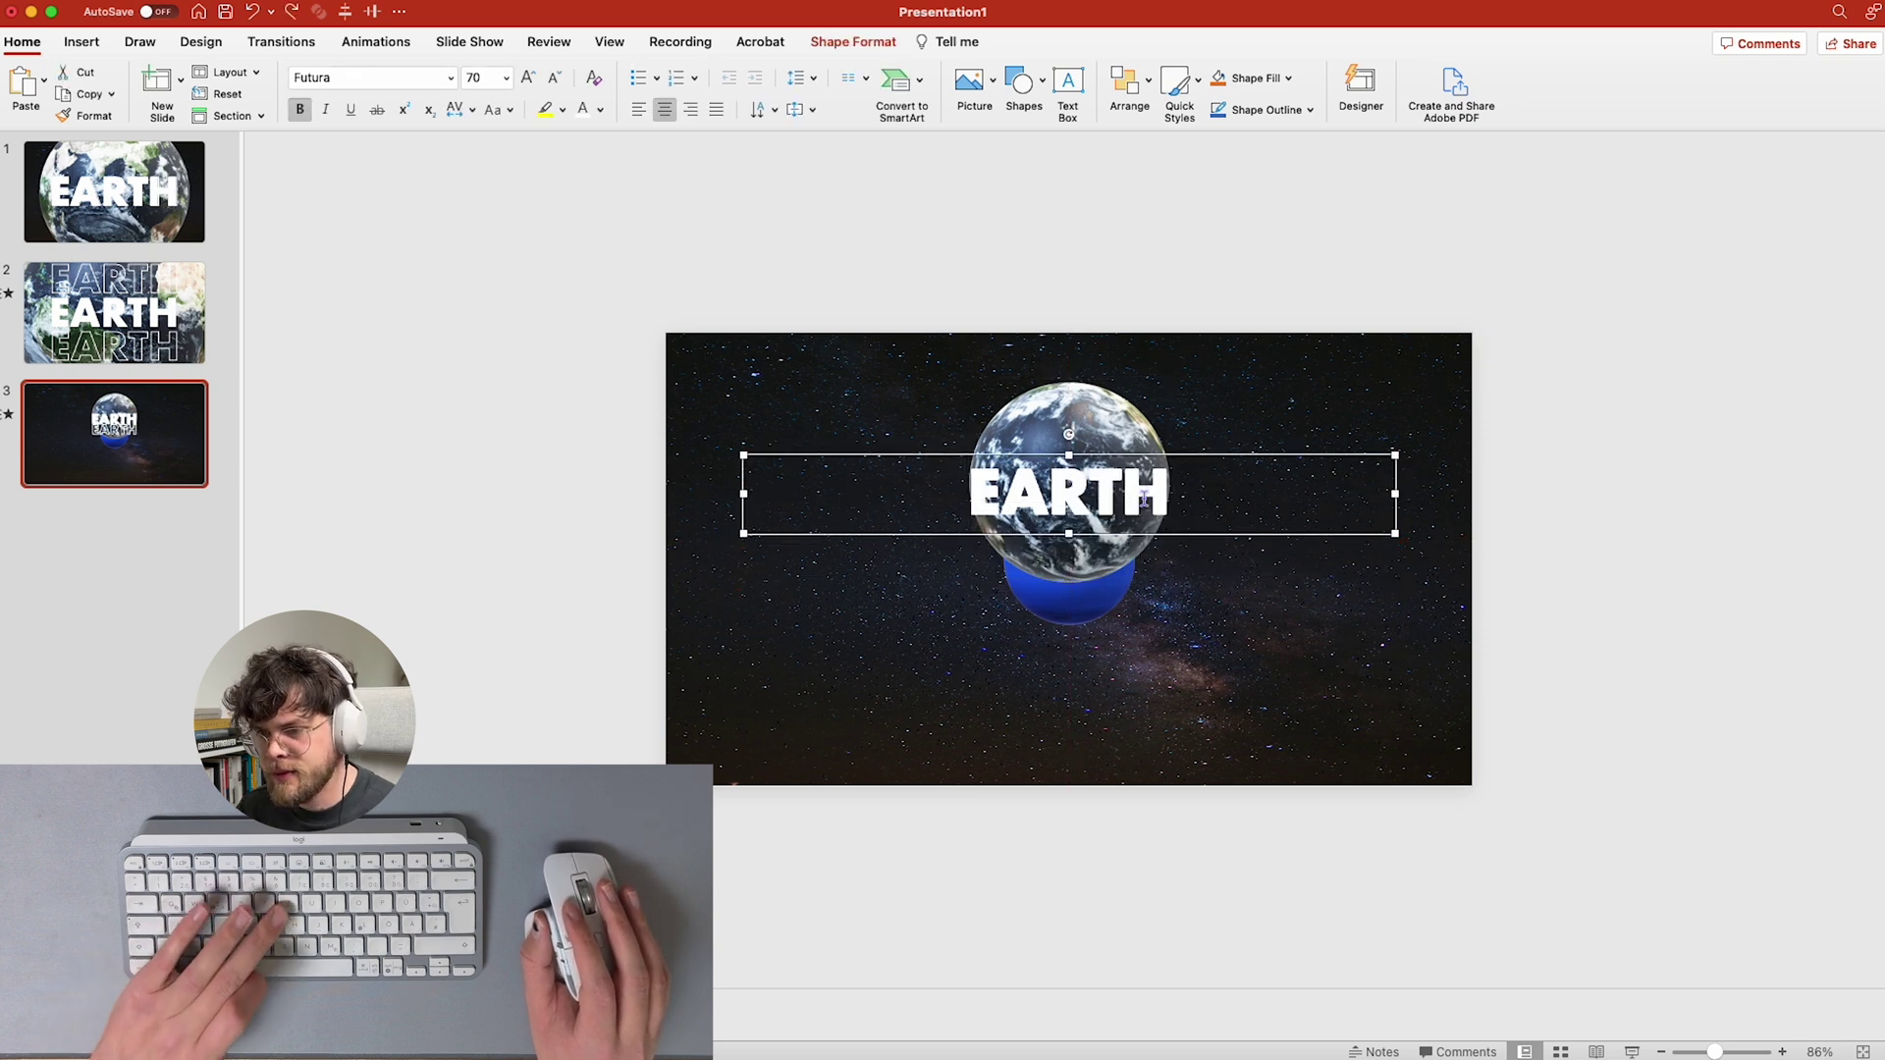
{"action": "left_click_drag", "start_coordinate": [1577, 387], "coordinate": [871, 581]}
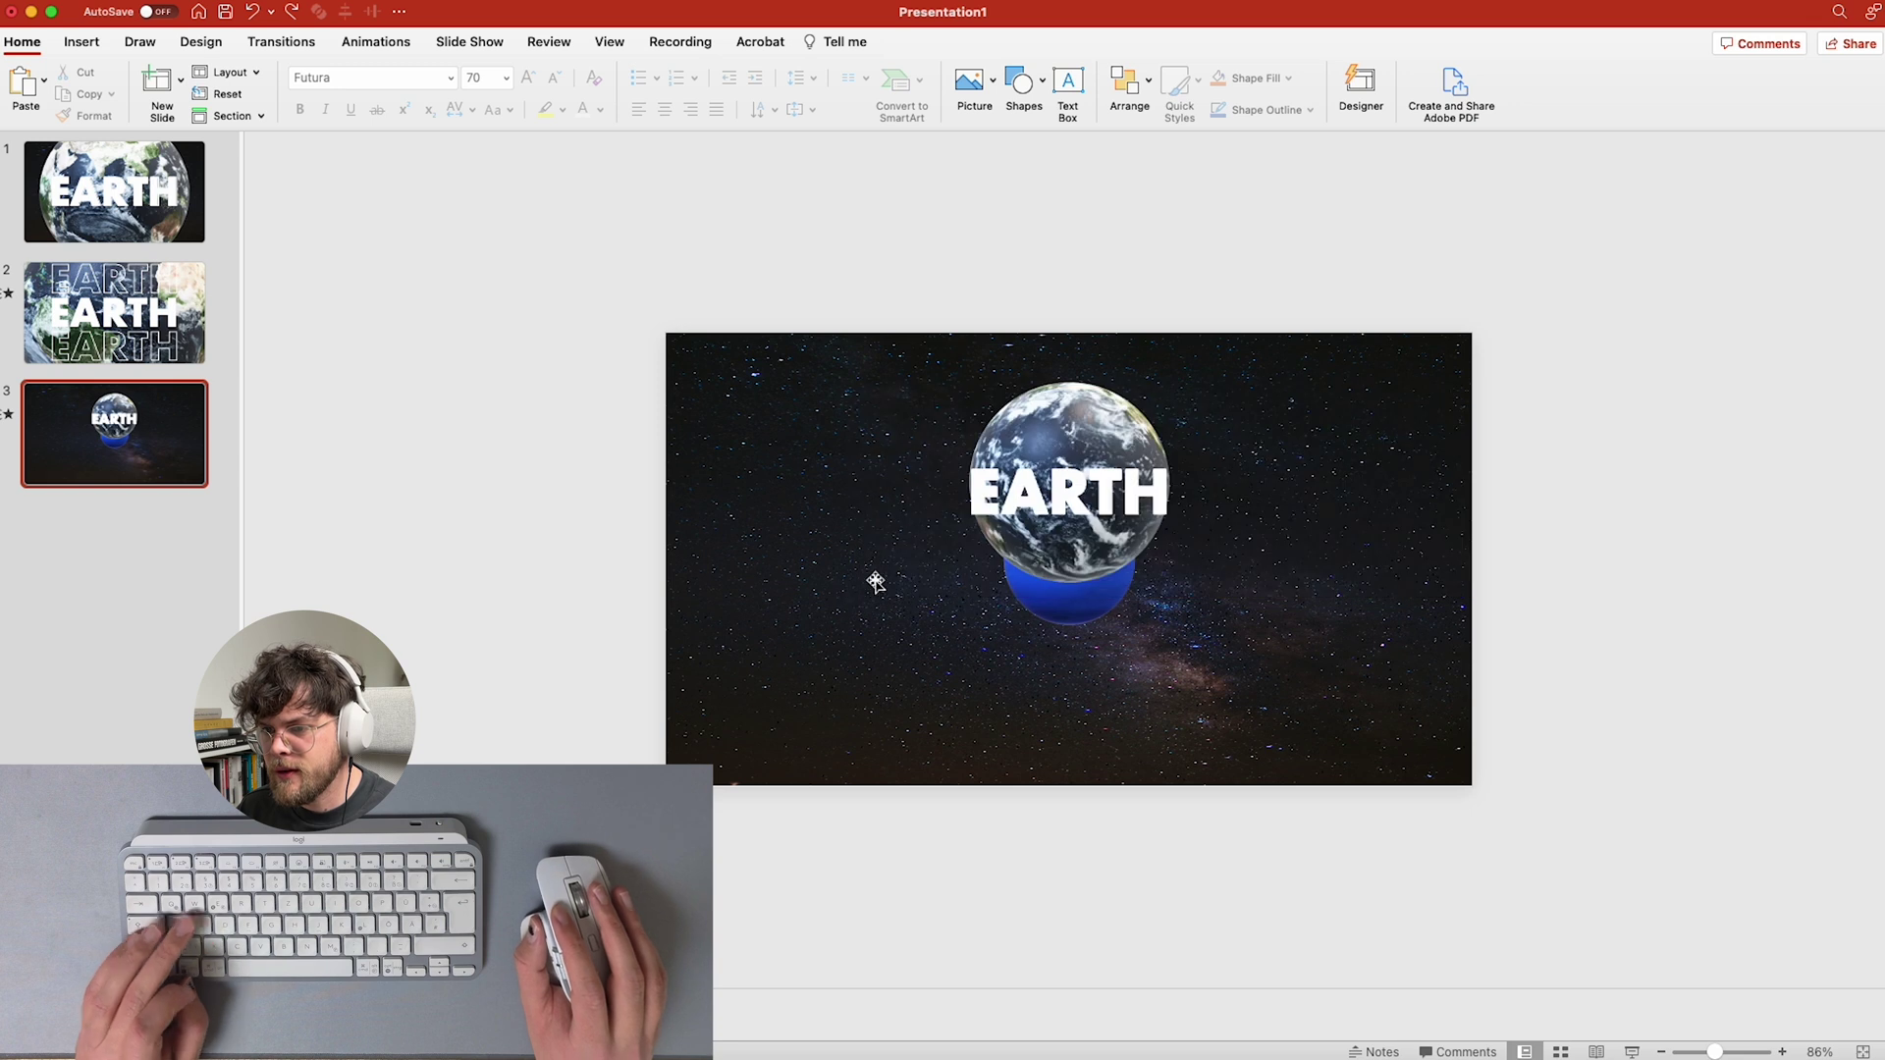
{"action": "left_click_drag", "start_coordinate": [1528, 455], "coordinate": [278, 703]}
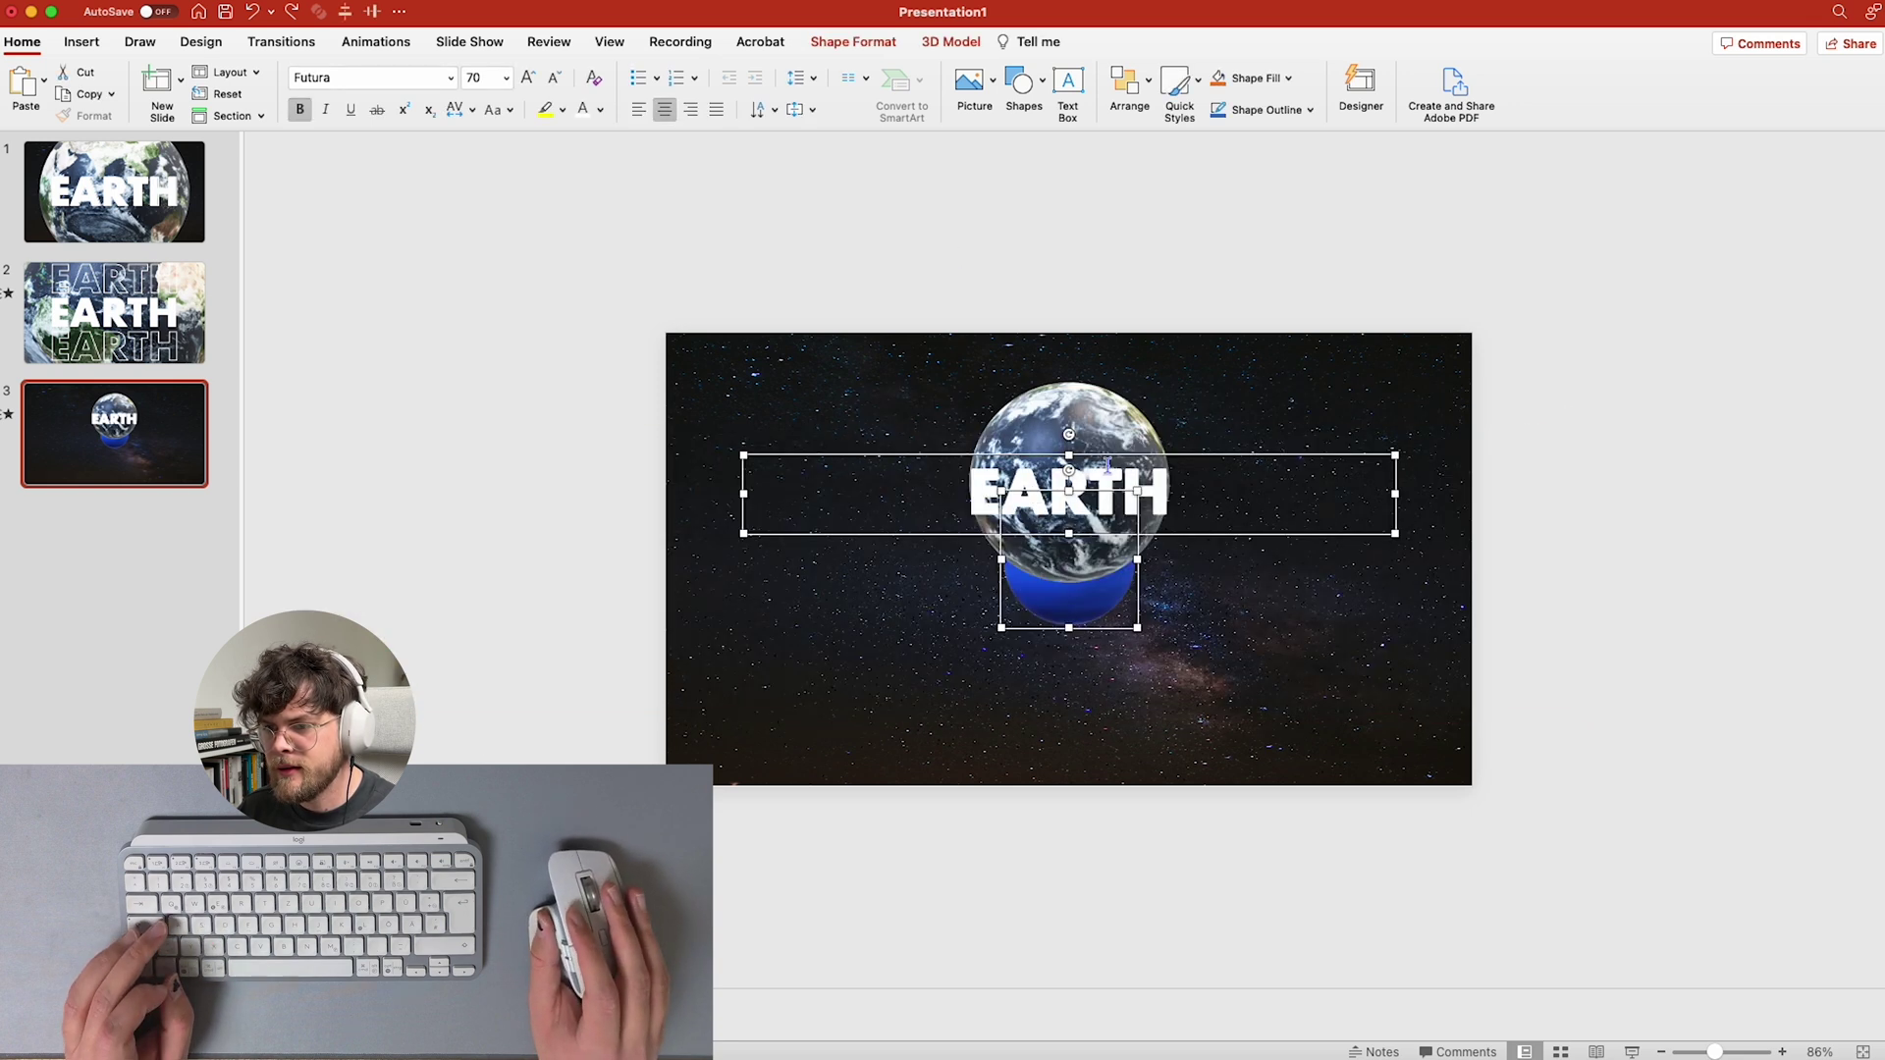
{"action": "left_click", "coordinate": [1124, 609], "text": "shift"}
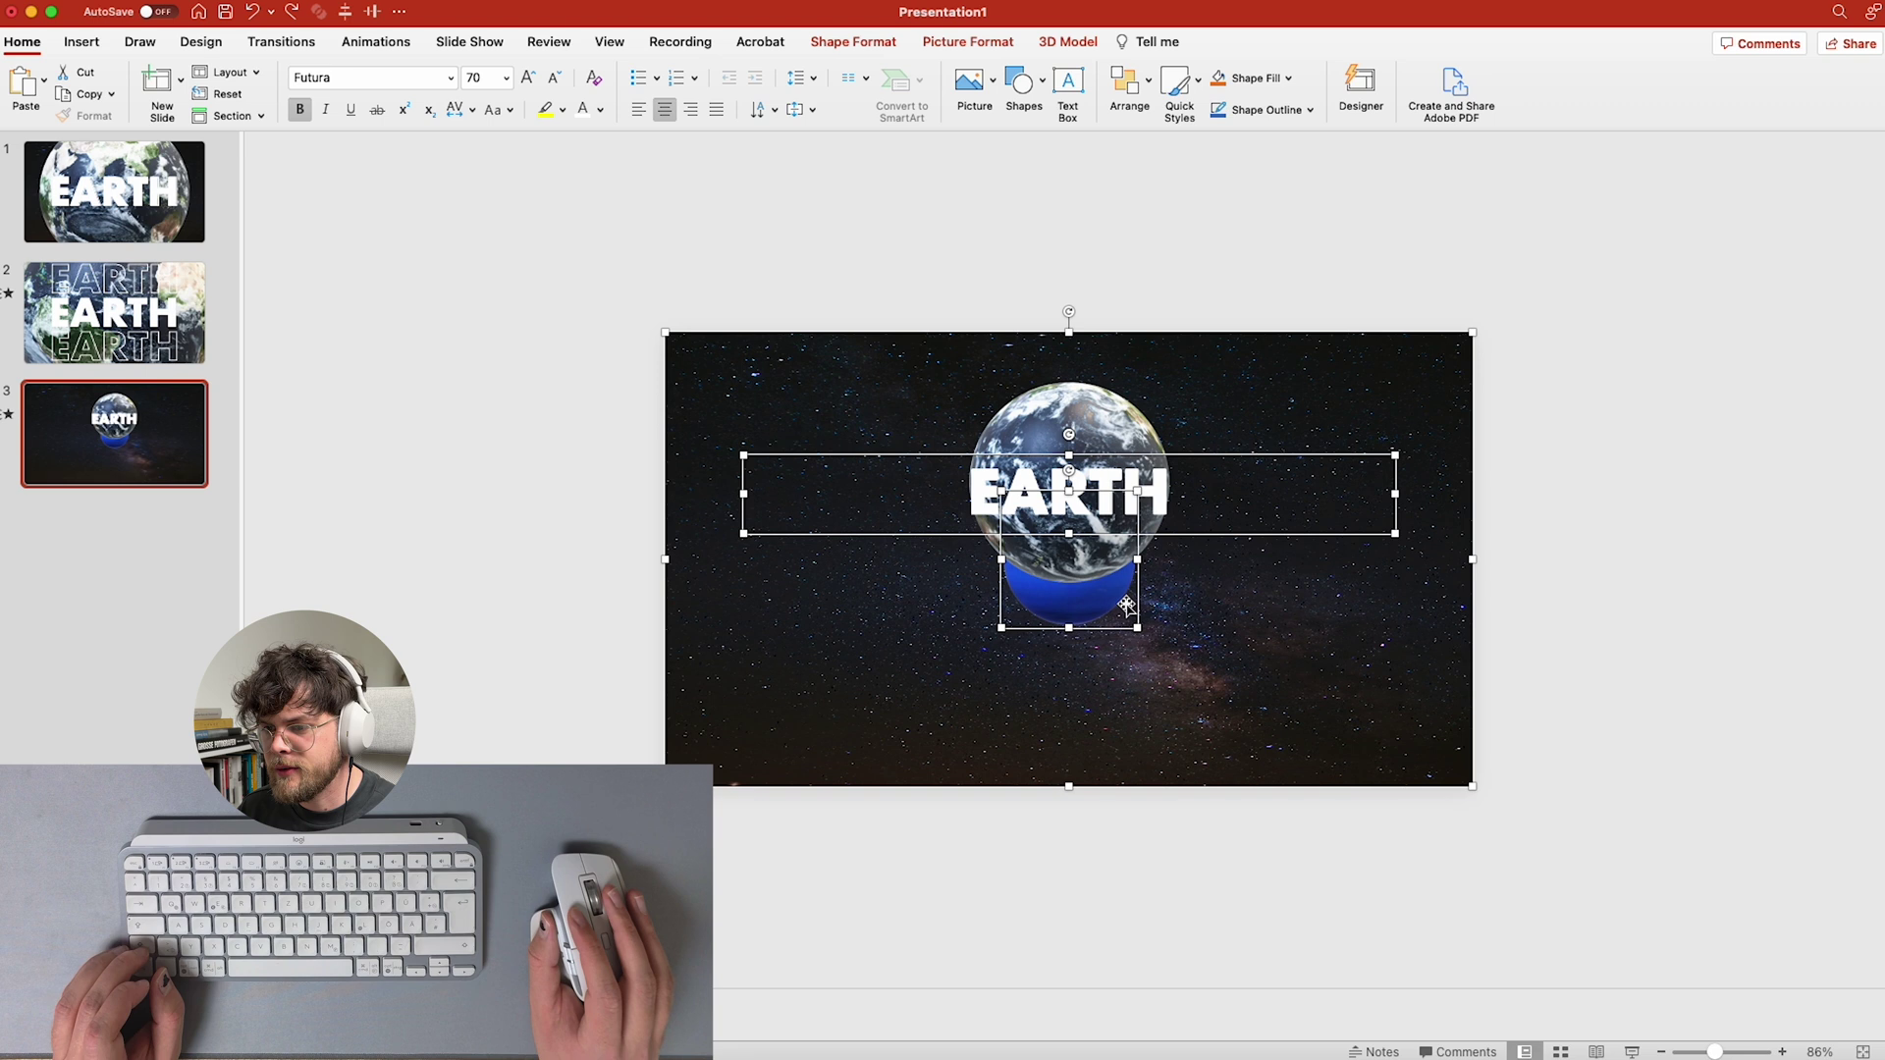
{"action": "left_click", "coordinate": [1478, 539]}
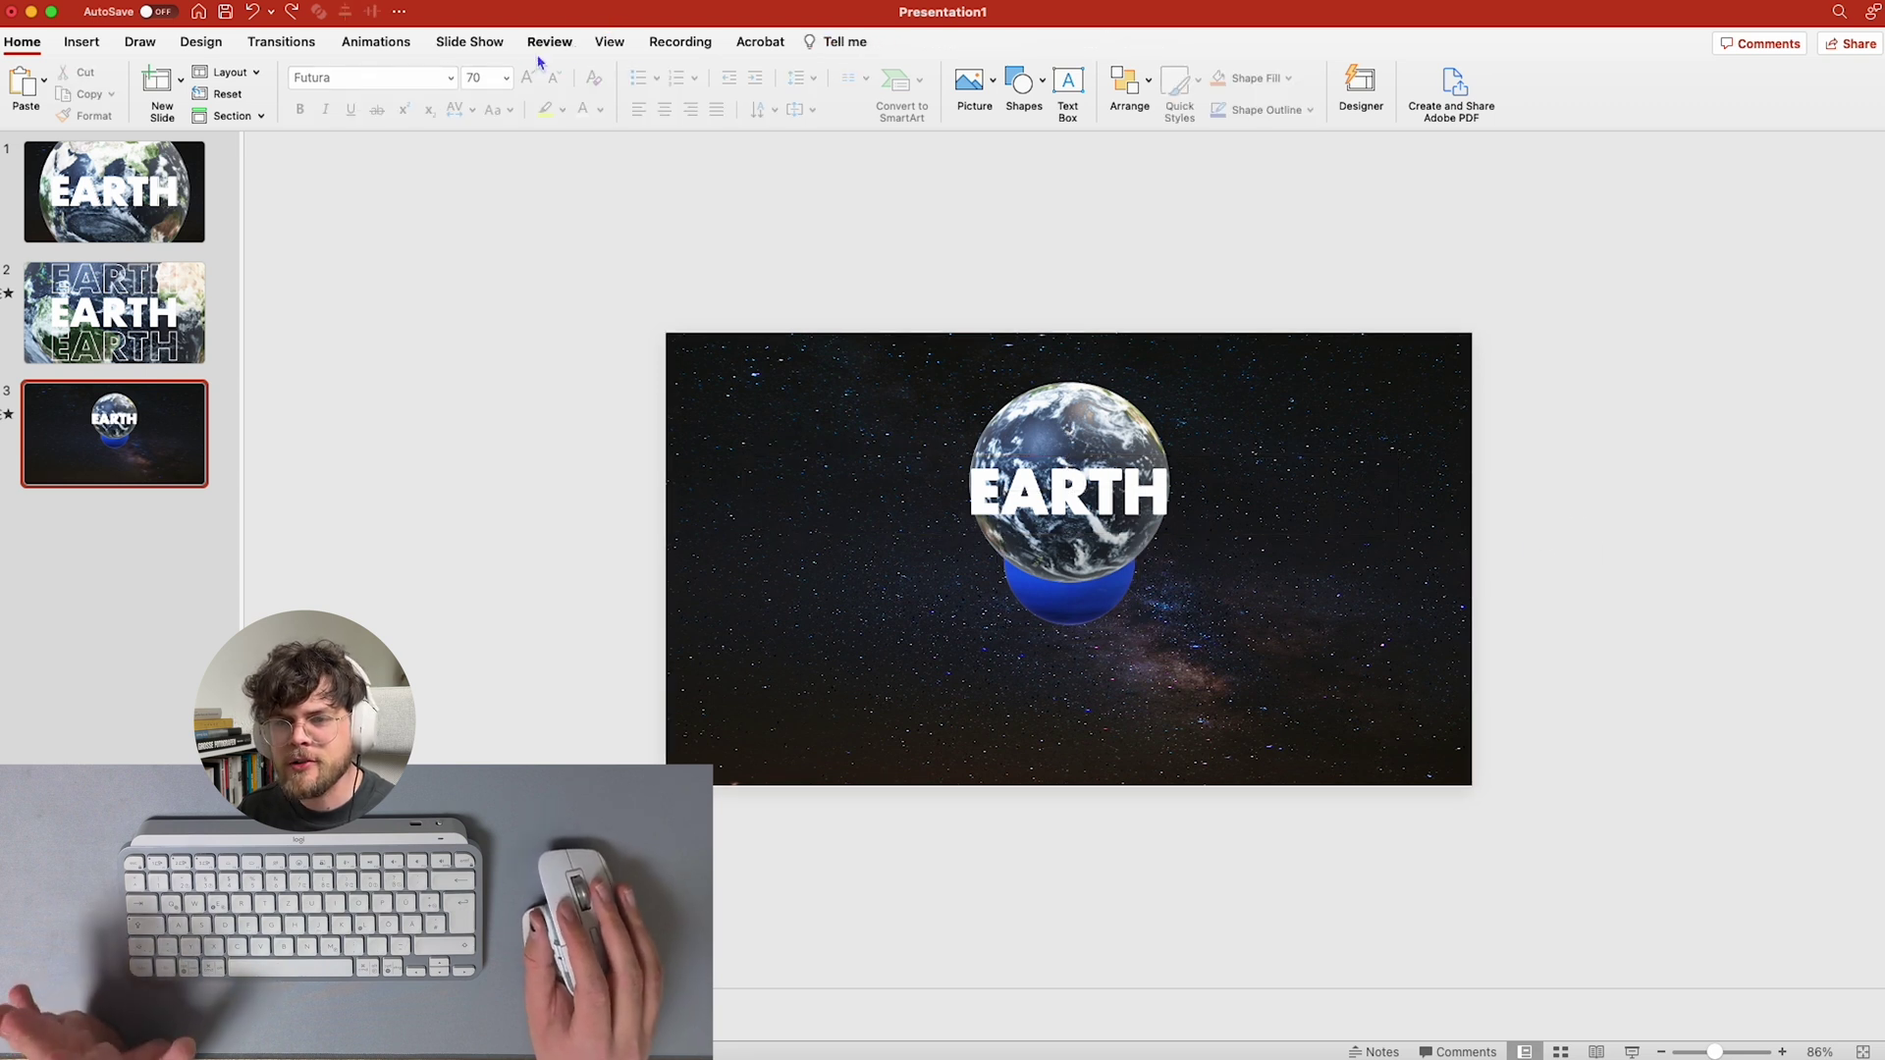
- Select TextBox 16 through 18 in the Selection Pane and nudge them slightly lower
{"action": "left_click", "coordinate": [1020, 461]}
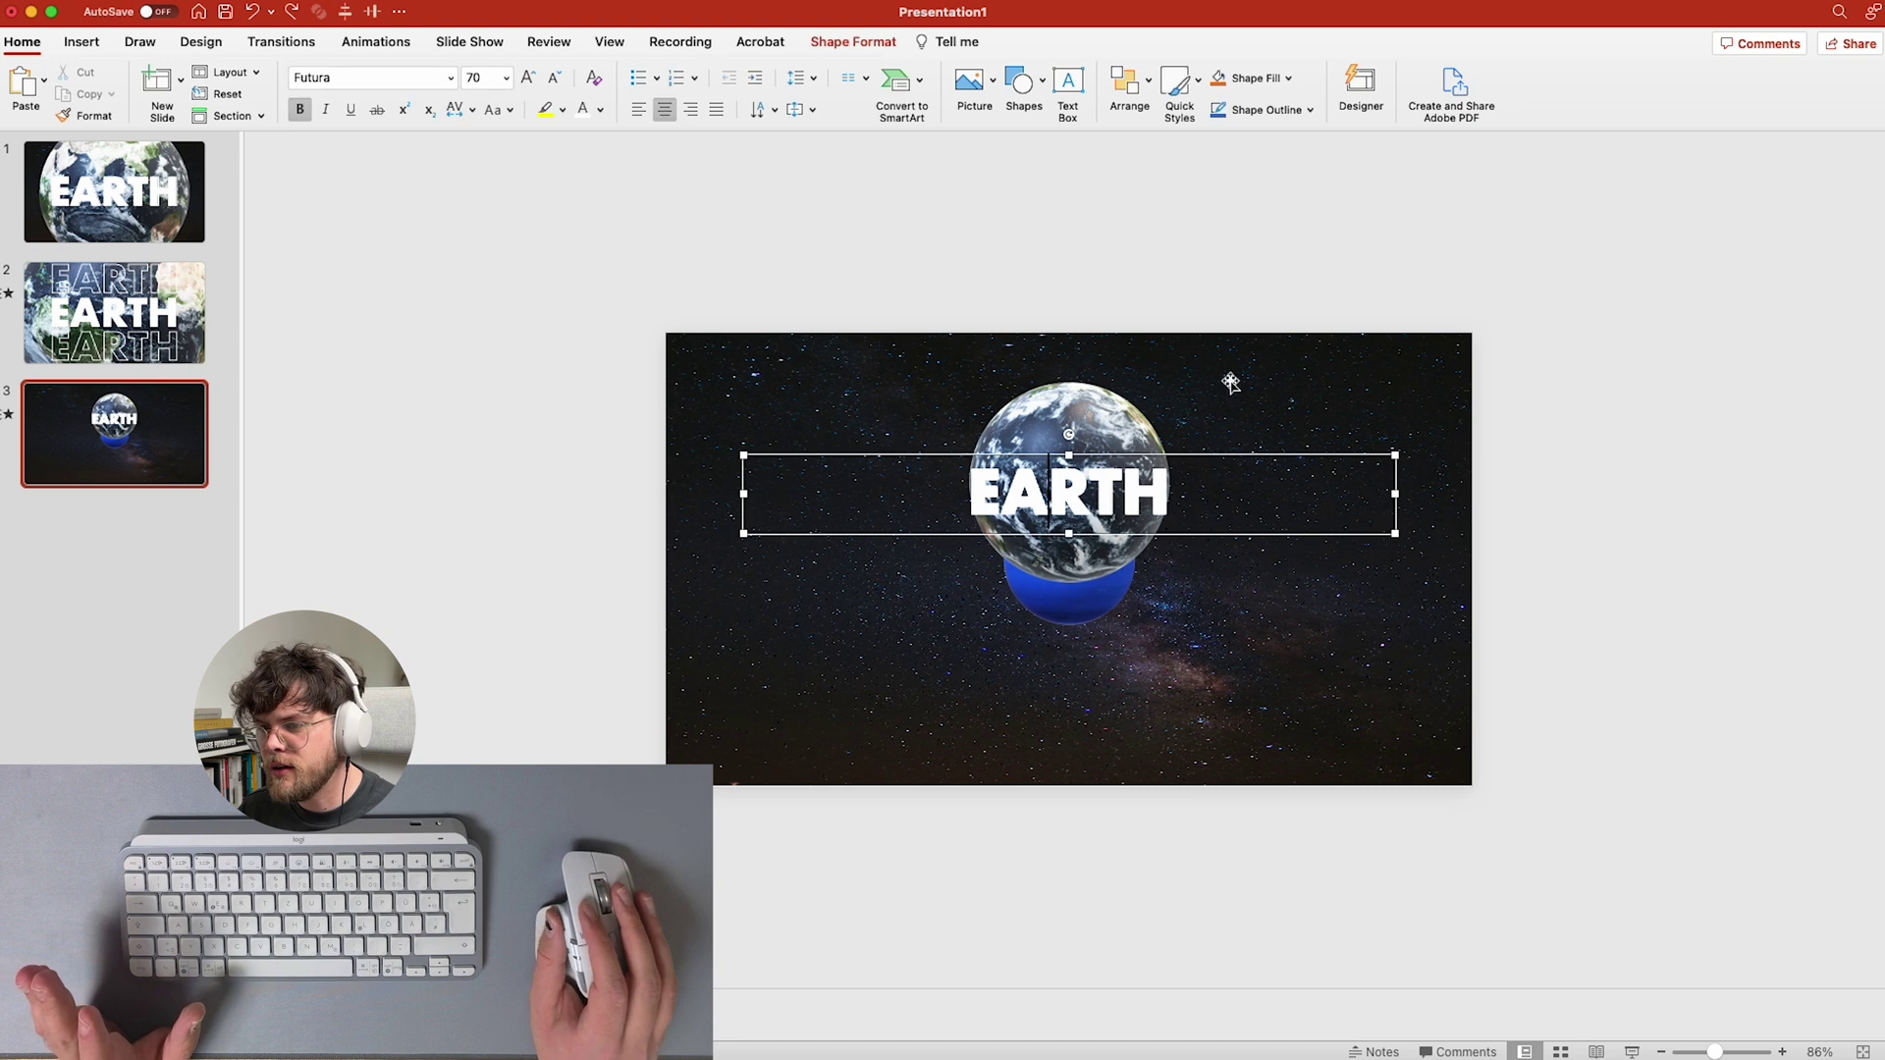
{"action": "left_click", "coordinate": [863, 42]}
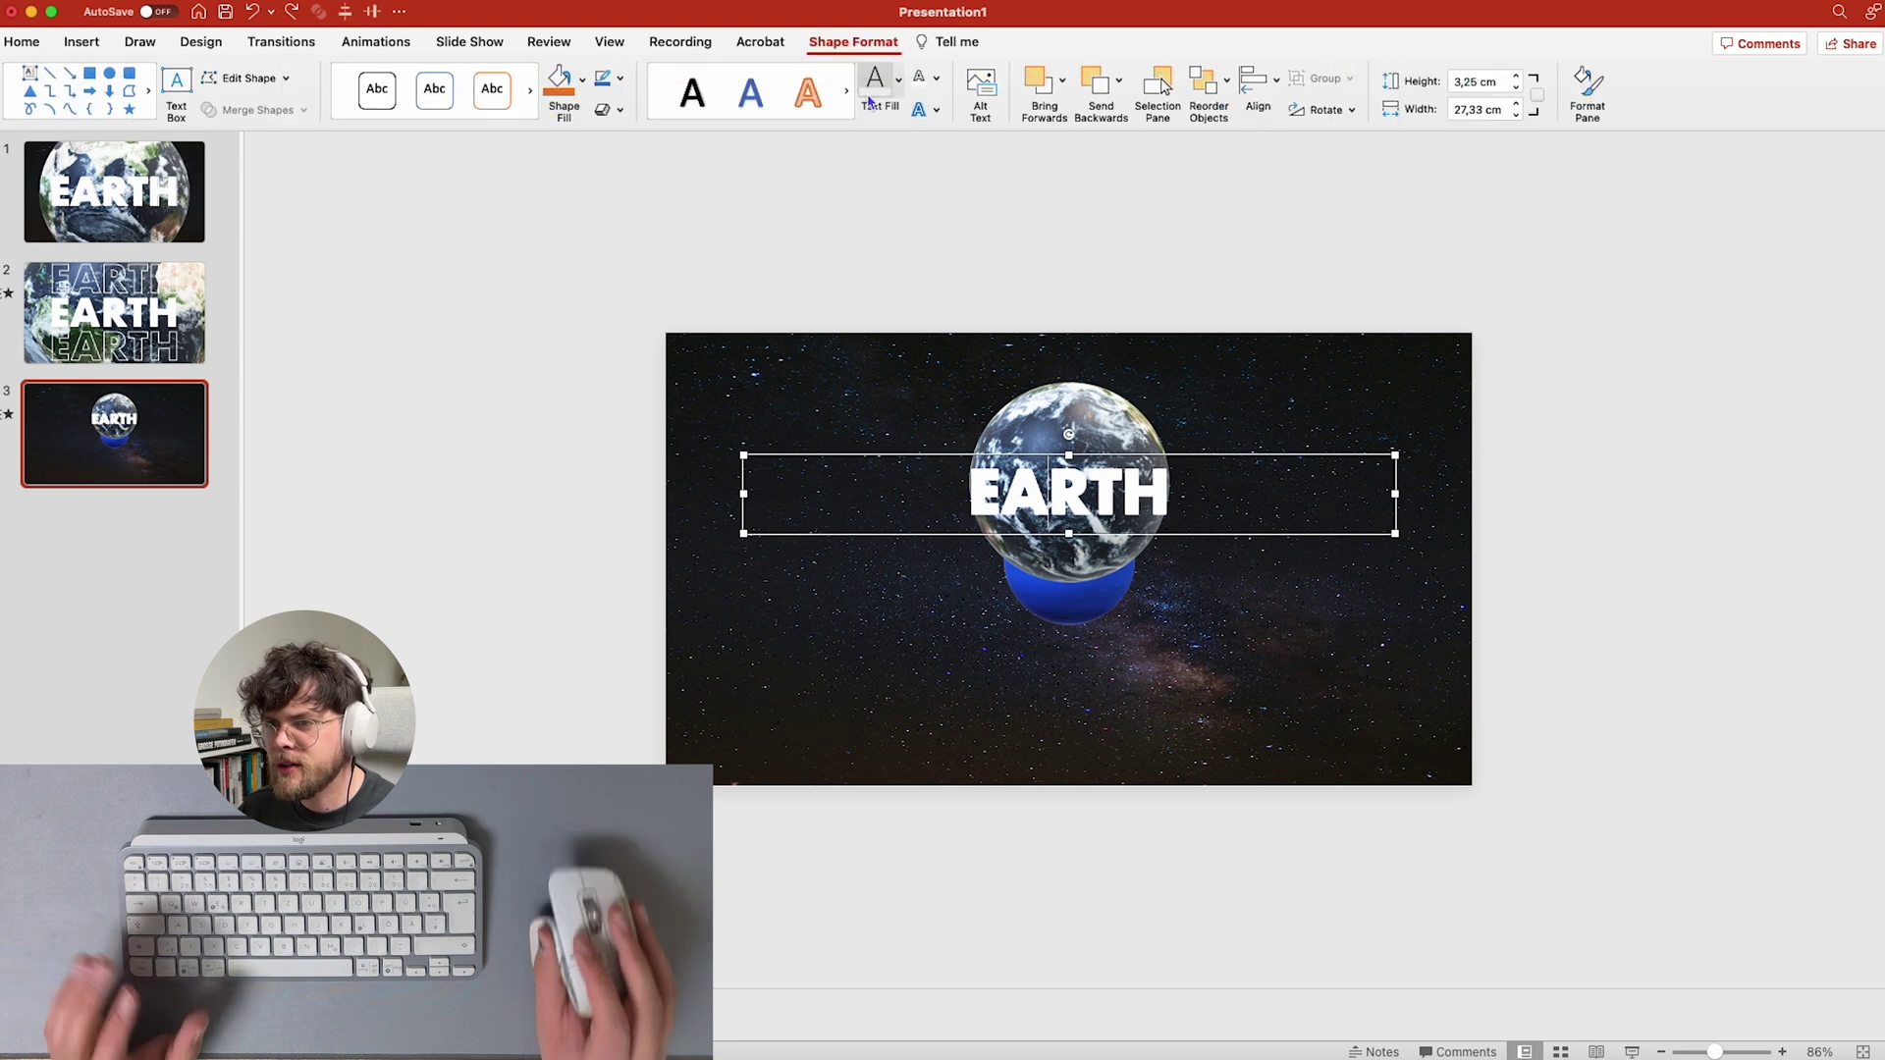
{"action": "left_click", "coordinate": [1158, 87]}
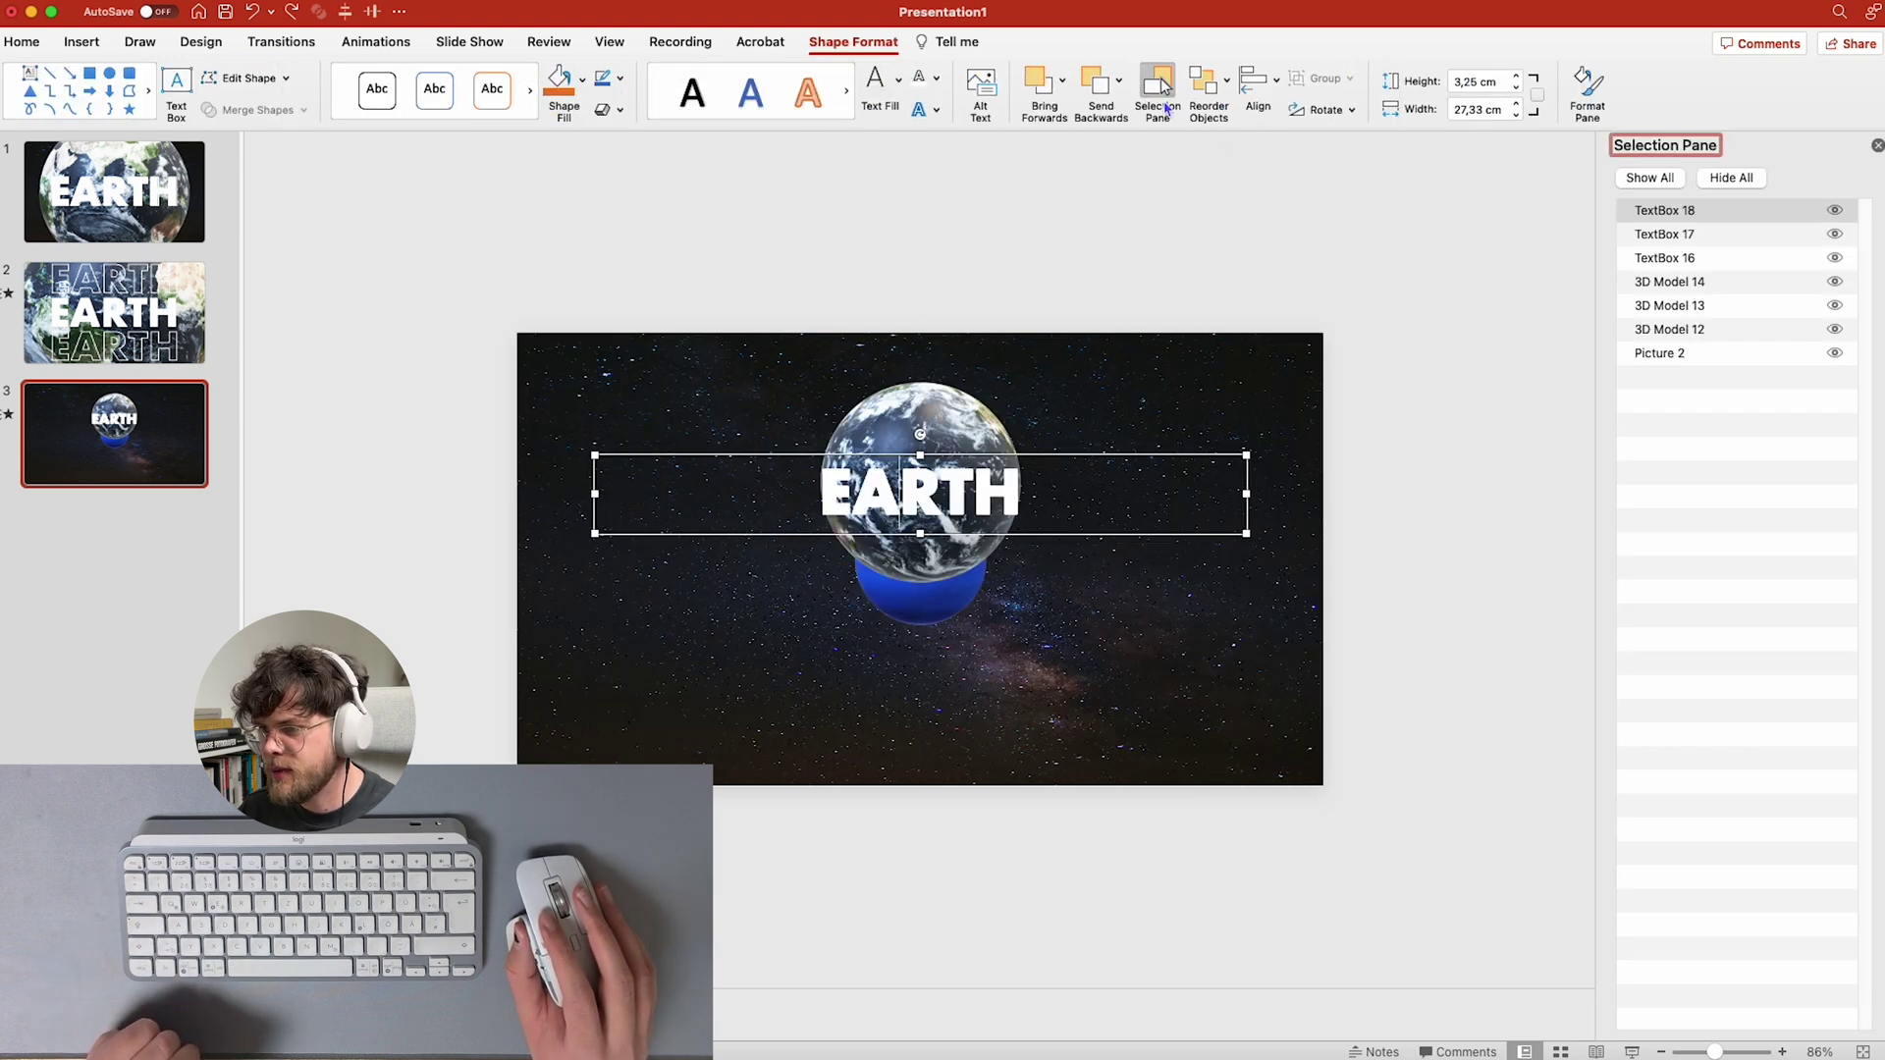
{"action": "left_click", "coordinate": [1703, 259]}
{"action": "left_click", "coordinate": [1705, 210], "text": "shift"}
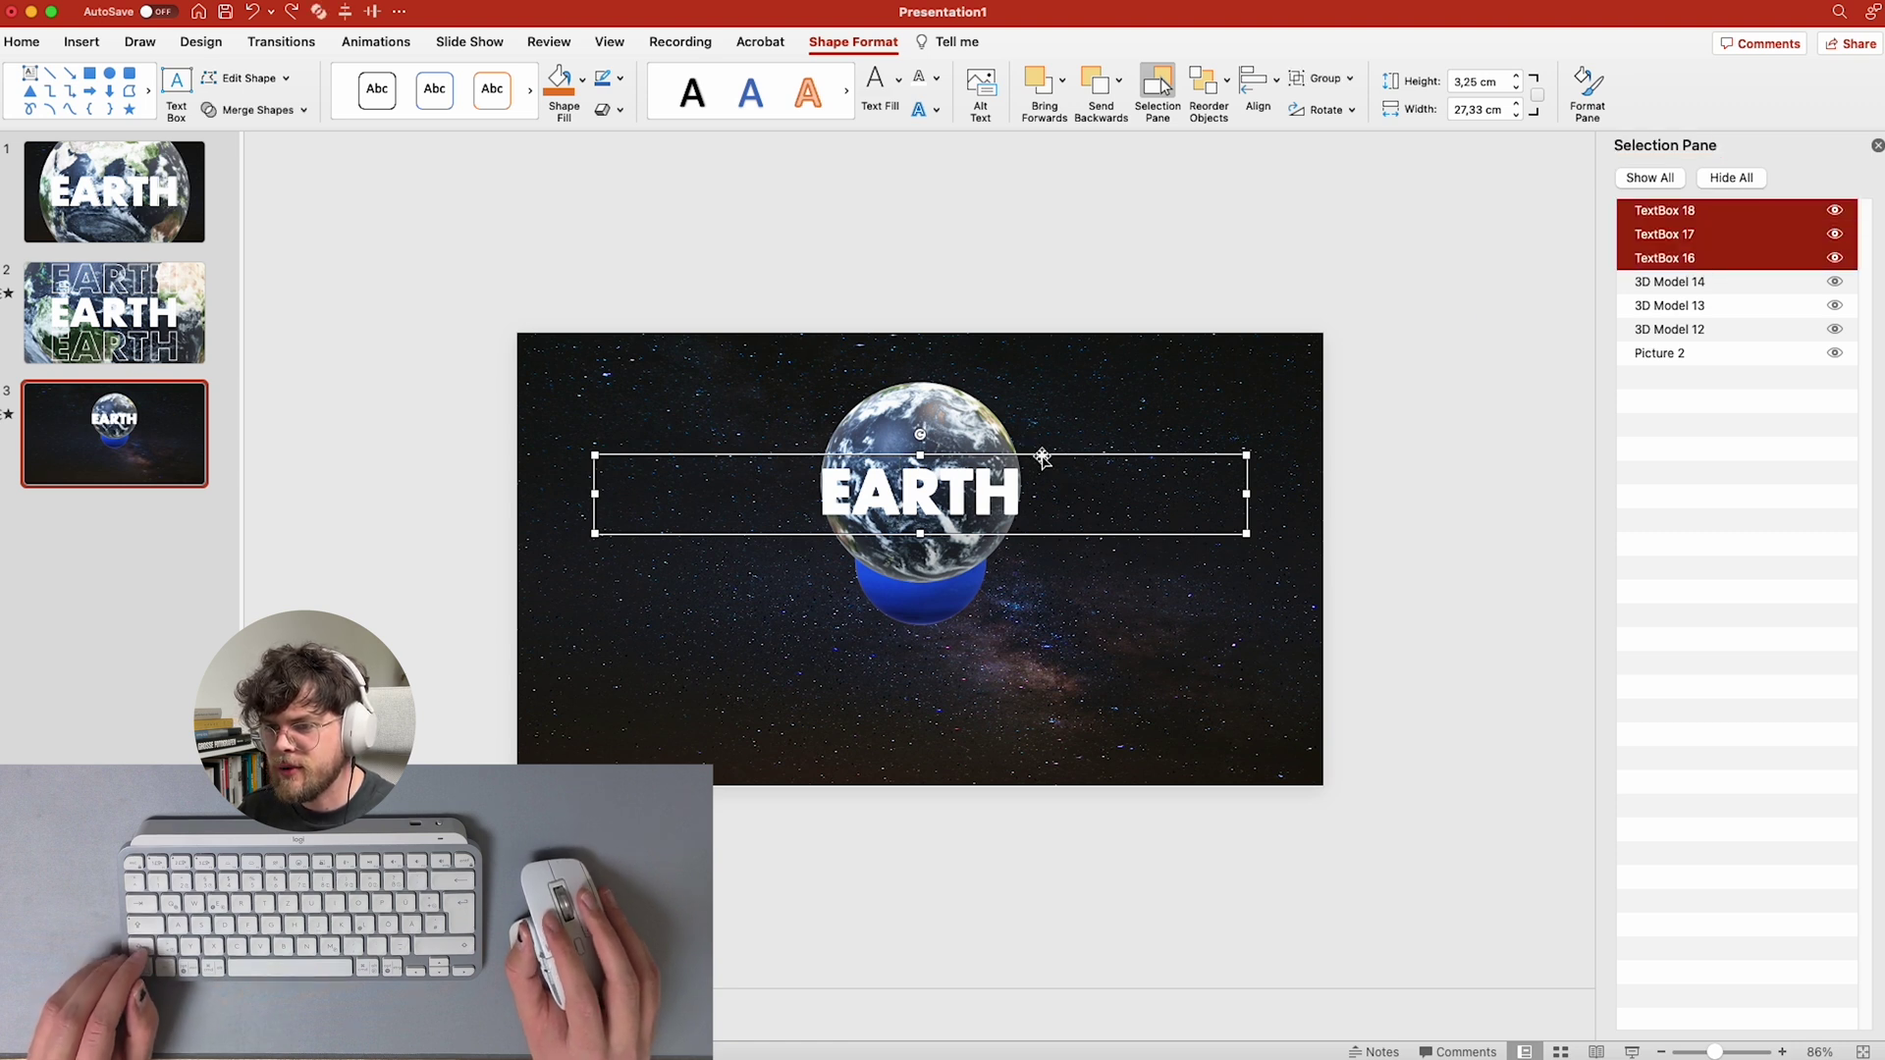
{"action": "left_click_drag", "start_coordinate": [1042, 457], "coordinate": [1057, 489]}
{"action": "key", "text": "super+z"}
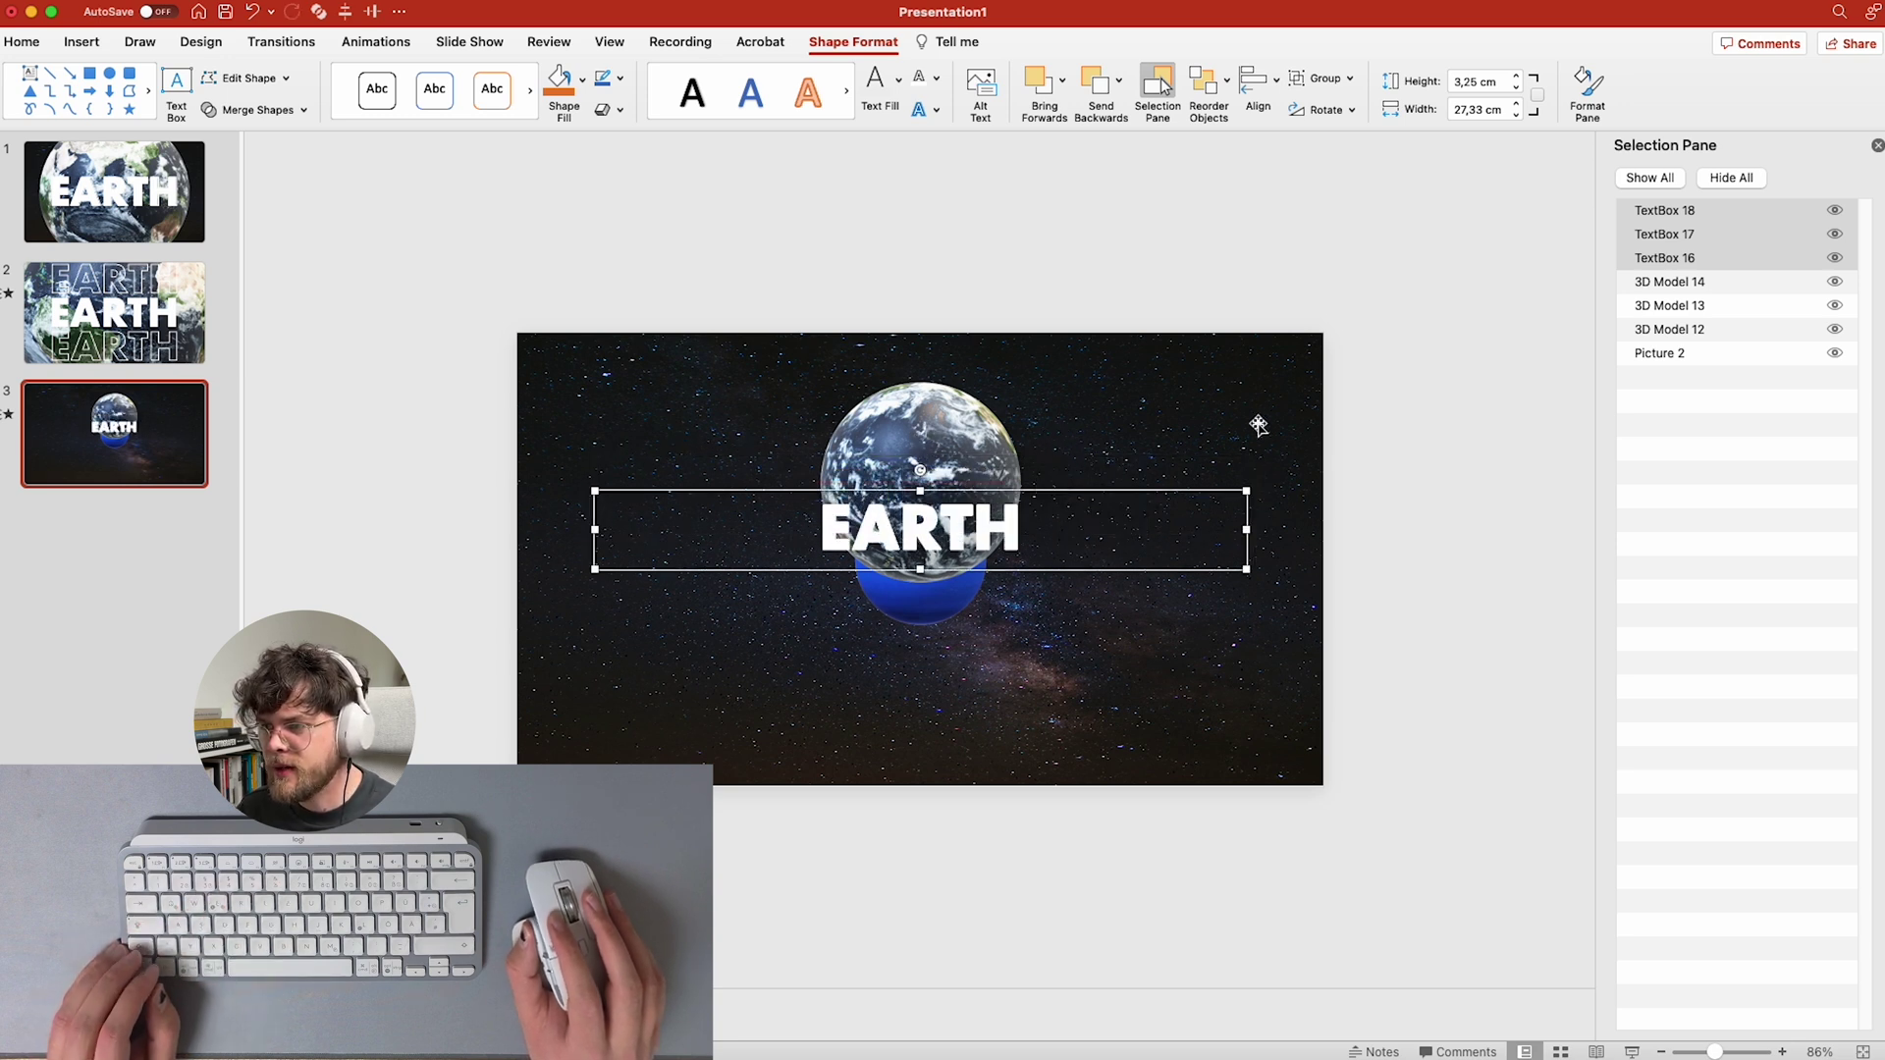
- Move the blue sphere (3D Model 13) right of the globe, turn it slightly and resize it
{"action": "left_click", "coordinate": [1658, 305]}
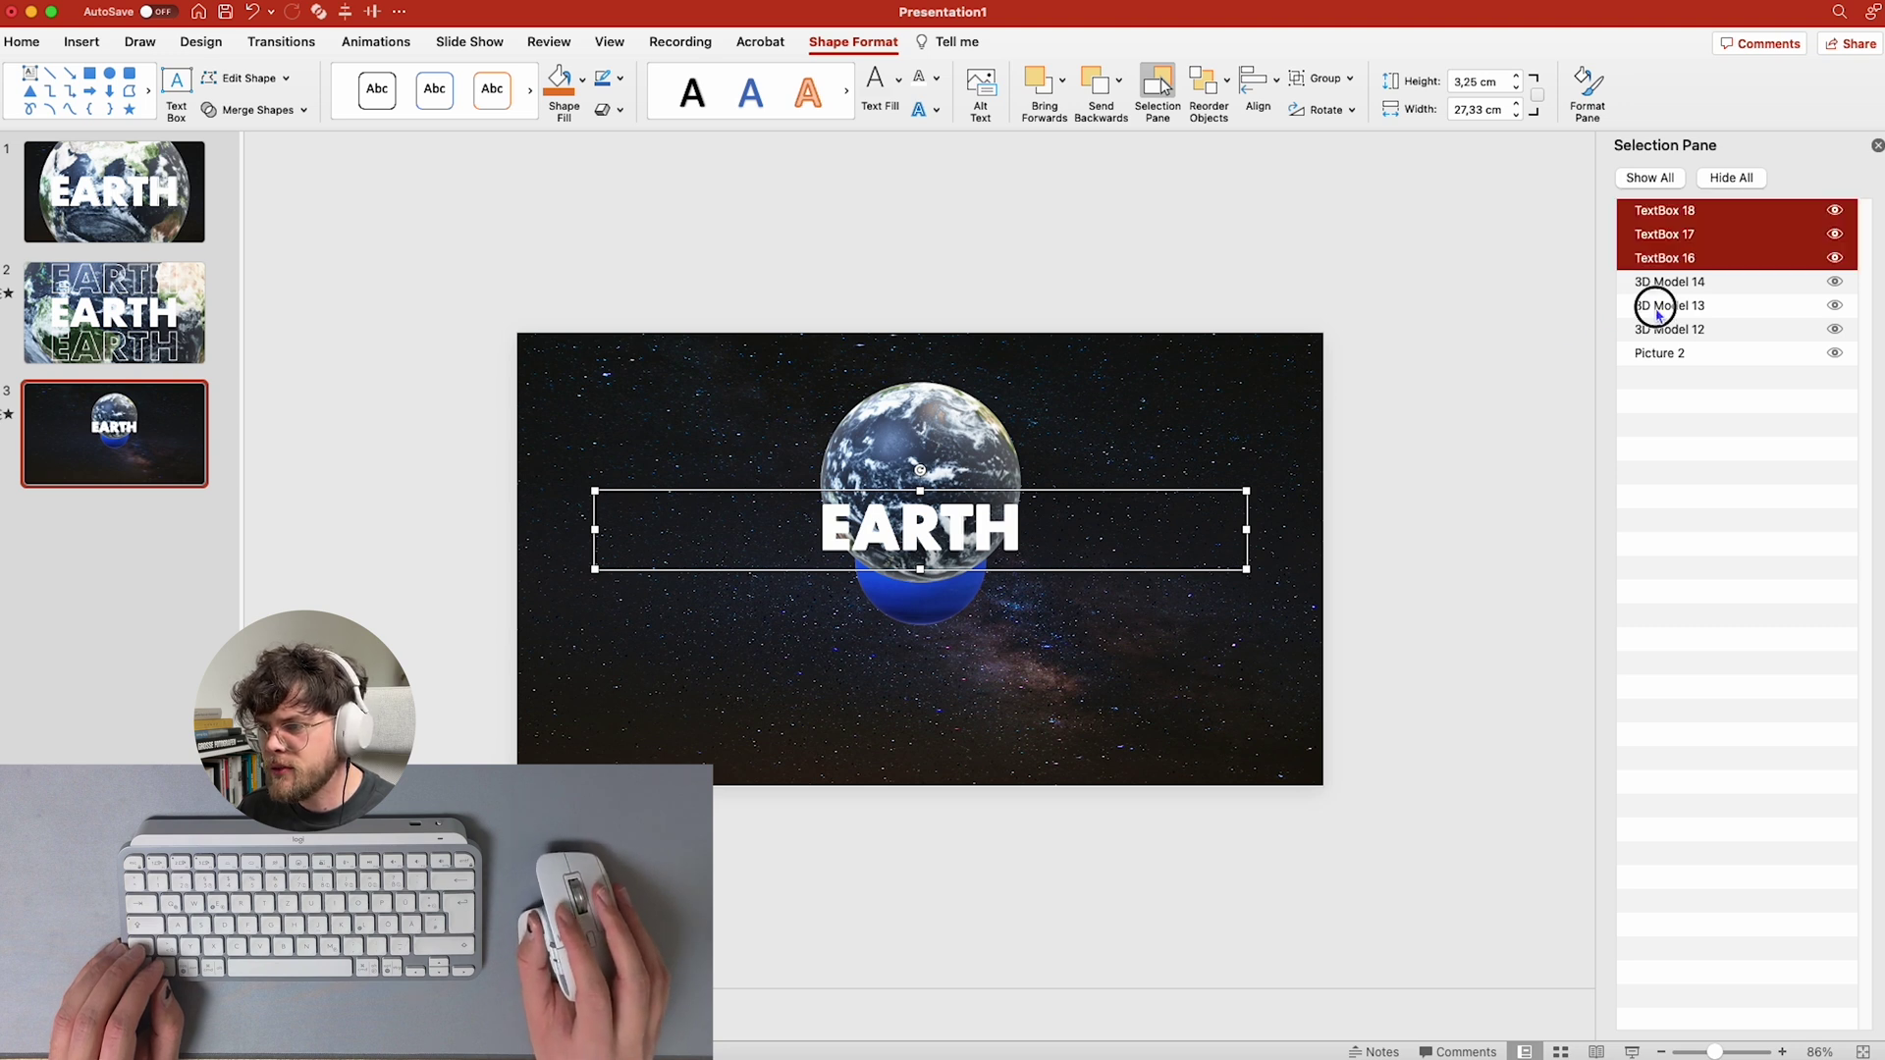
{"action": "left_click_drag", "start_coordinate": [957, 496], "coordinate": [1233, 390]}
{"action": "left_click", "coordinate": [1132, 528]}
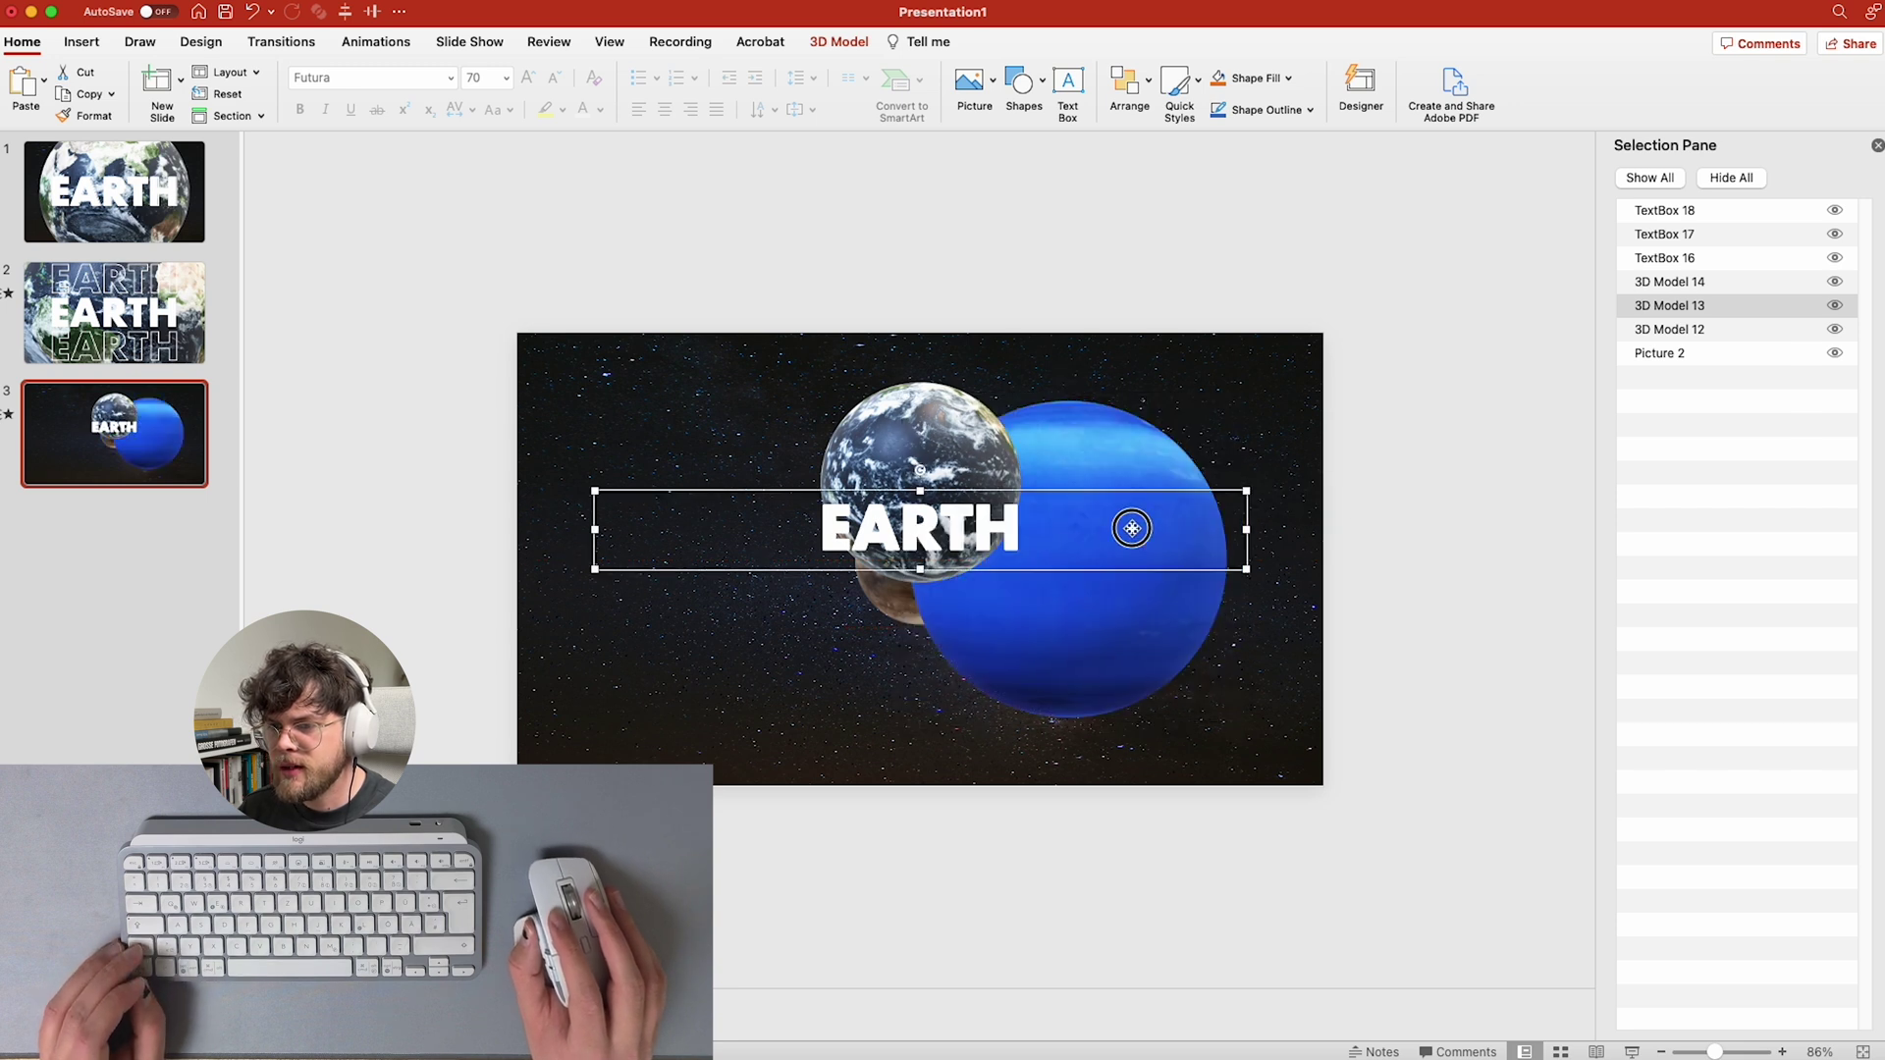
{"action": "left_click_drag", "start_coordinate": [1132, 528], "coordinate": [1178, 509]}
{"action": "key", "text": "cmd+z"}
{"action": "left_click", "coordinate": [1138, 463]}
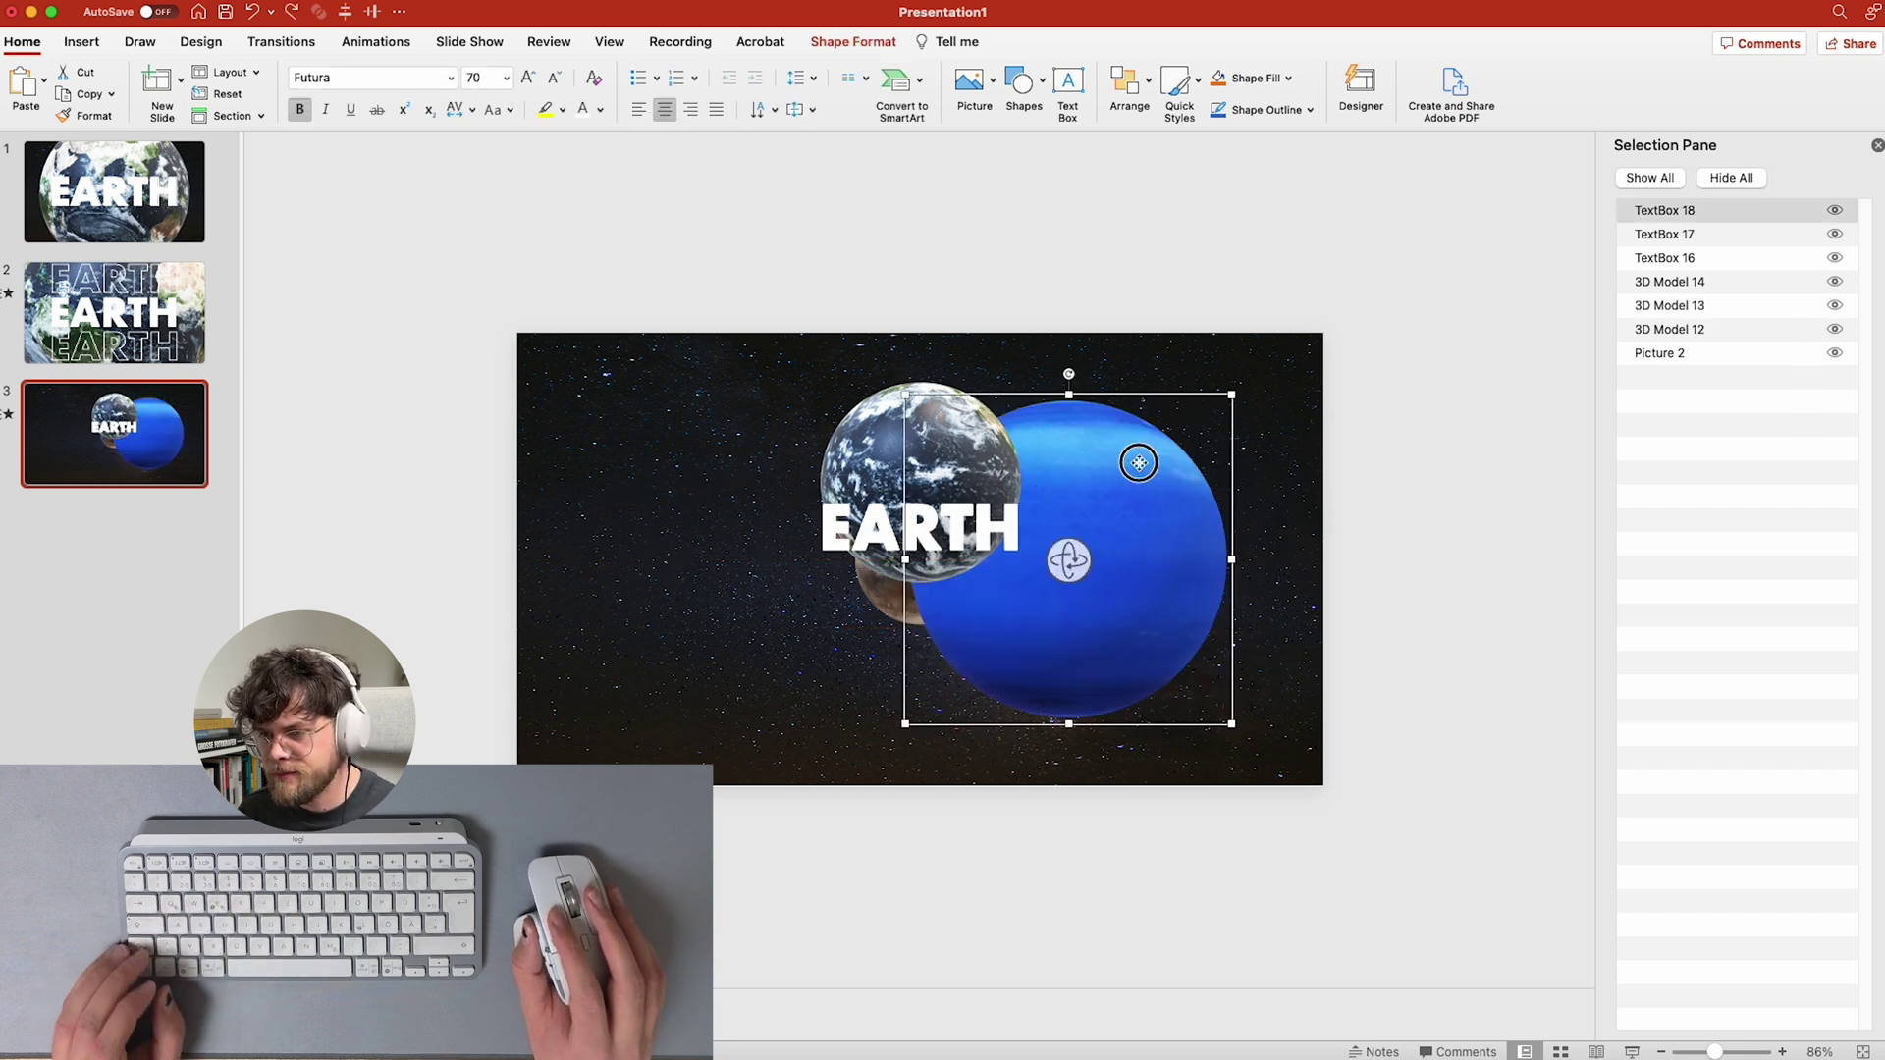
{"action": "left_click_drag", "start_coordinate": [1068, 560], "coordinate": [1220, 547]}
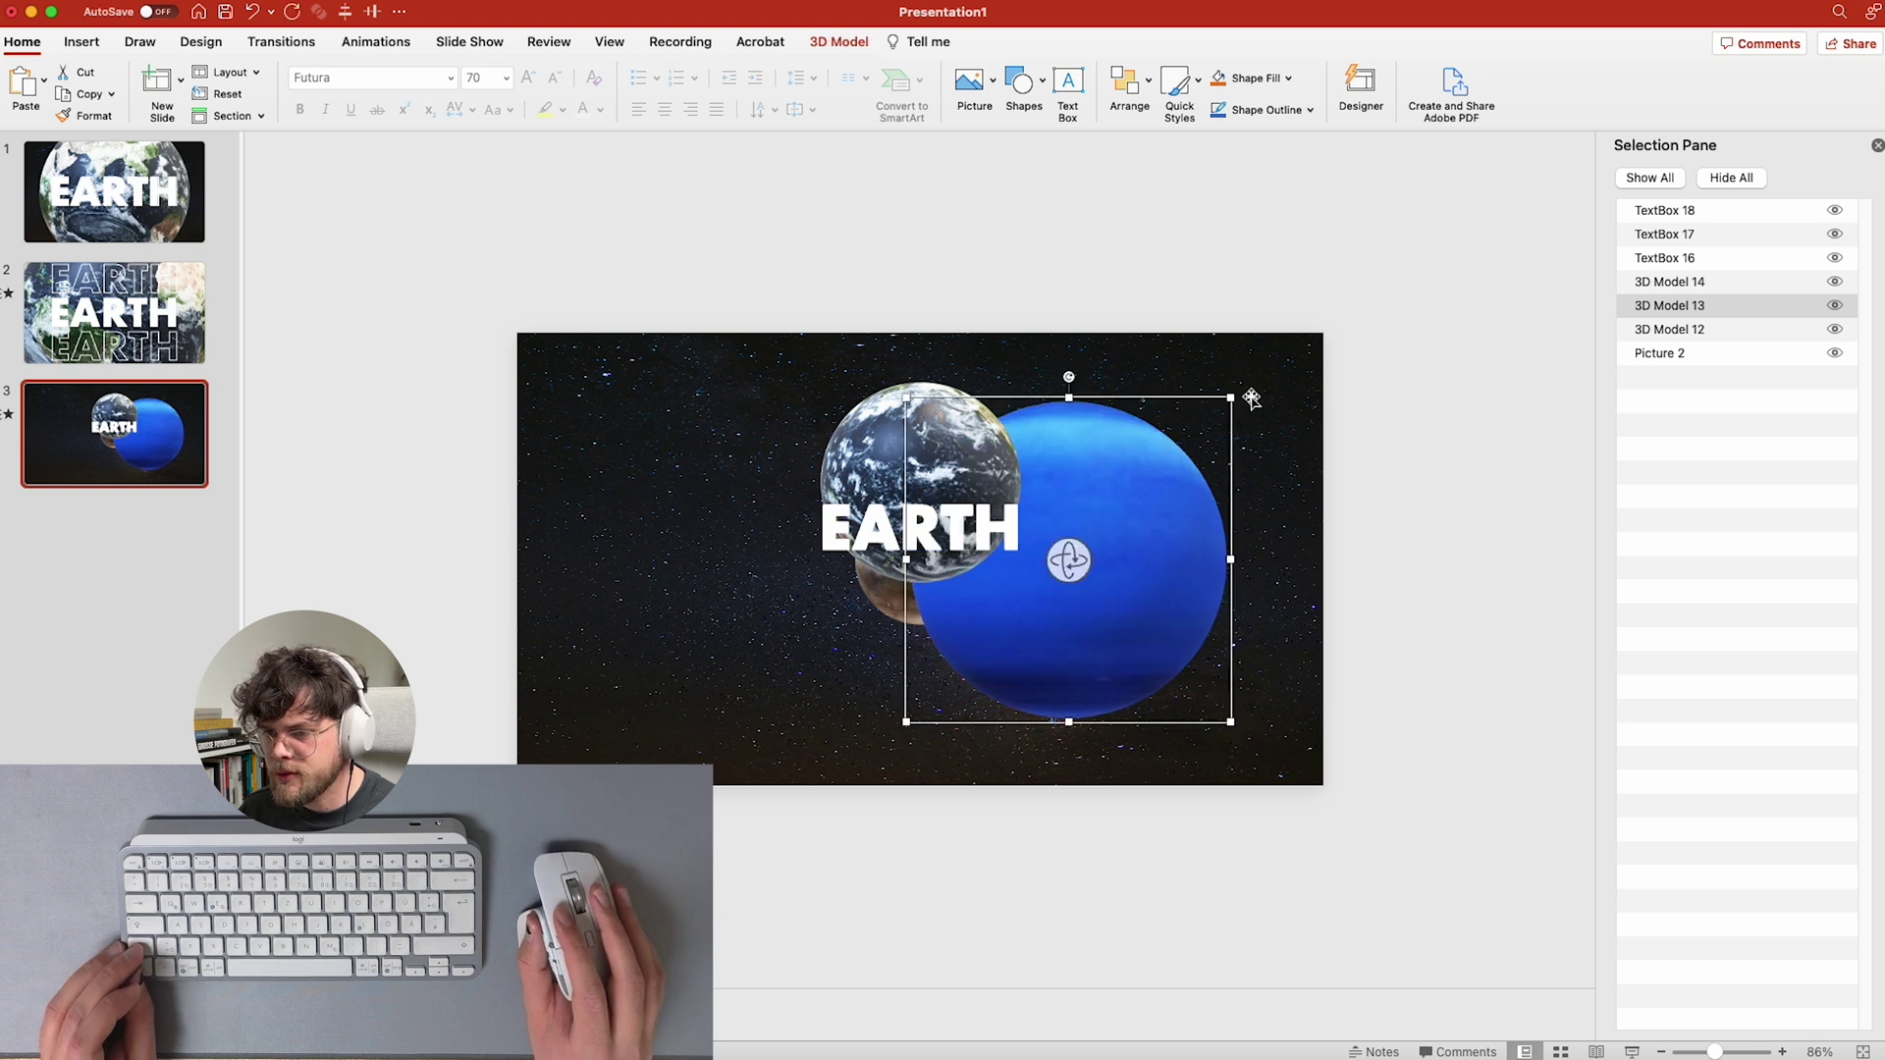
{"action": "left_click_drag", "start_coordinate": [1235, 397], "coordinate": [1199, 435]}
- Enlarge the brown planet, move it left of EARTH and rotate it to its heart-shaped face
{"action": "left_click", "coordinate": [918, 608]}
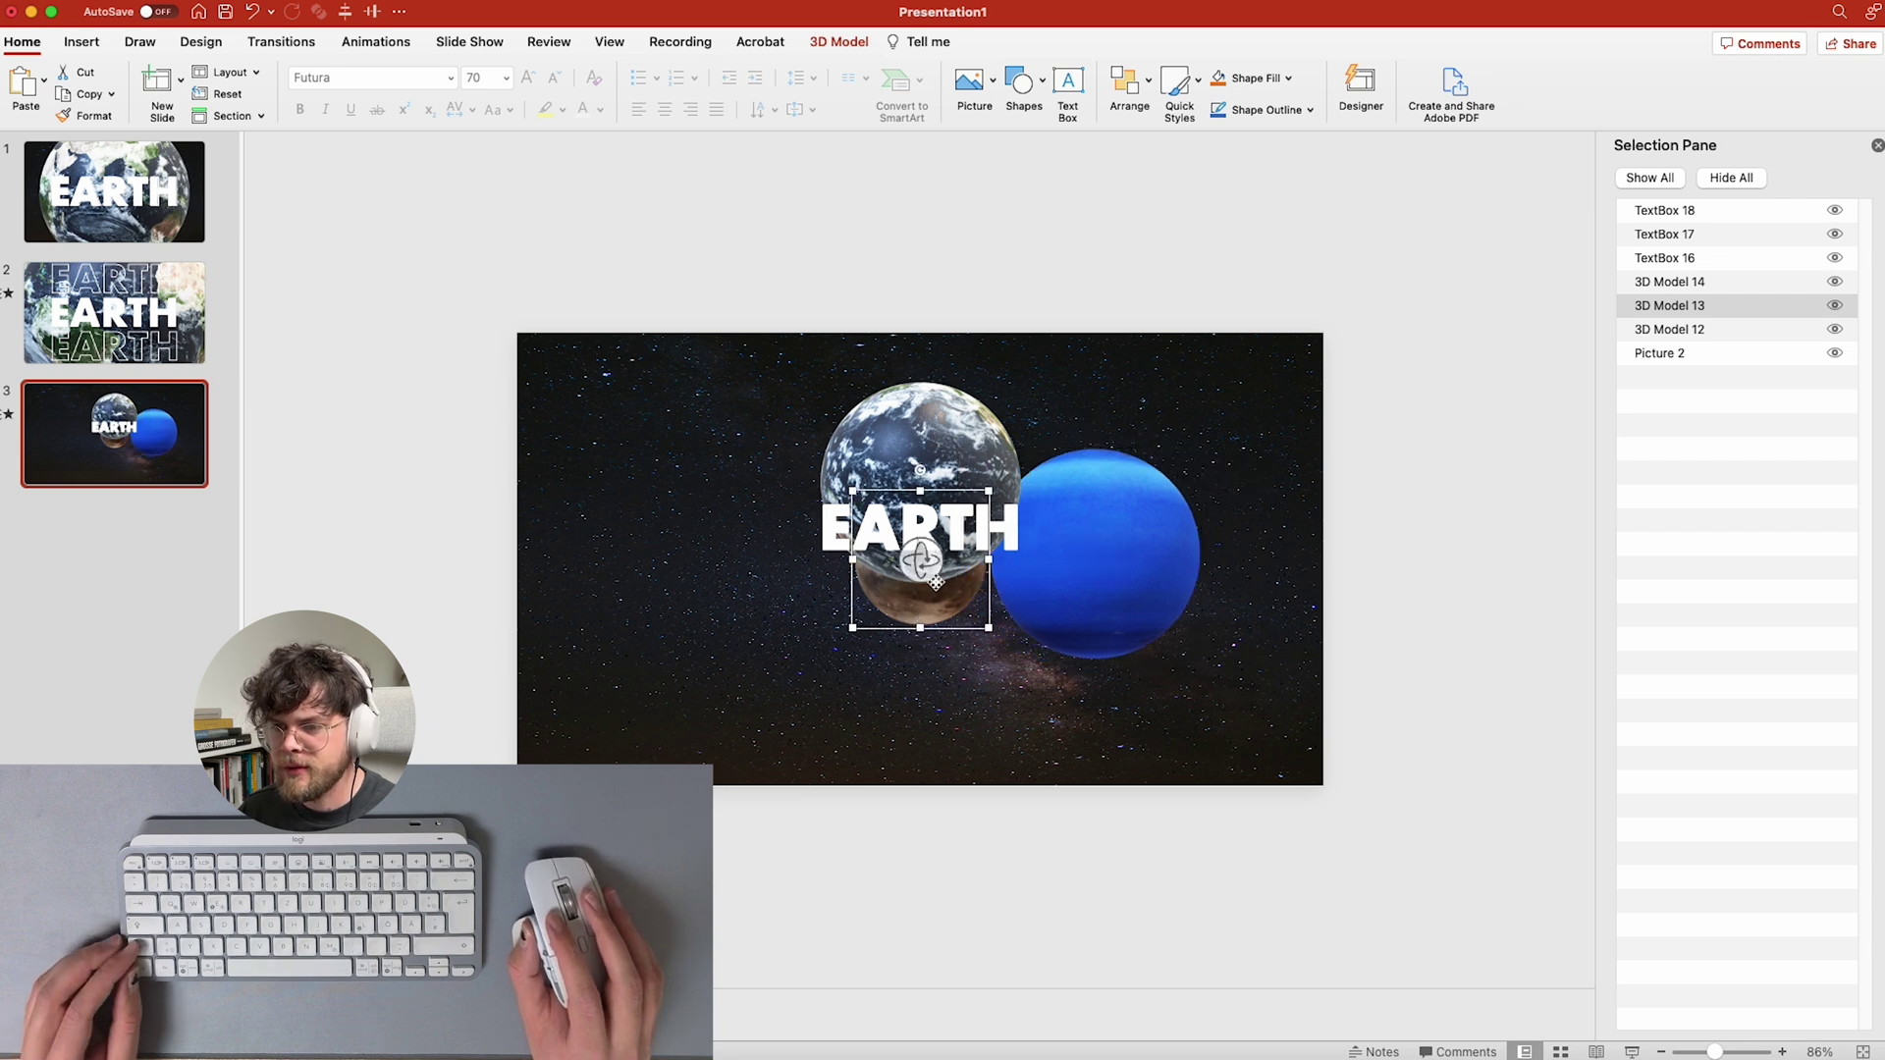
{"action": "left_click_drag", "start_coordinate": [989, 490], "coordinate": [1018, 465]}
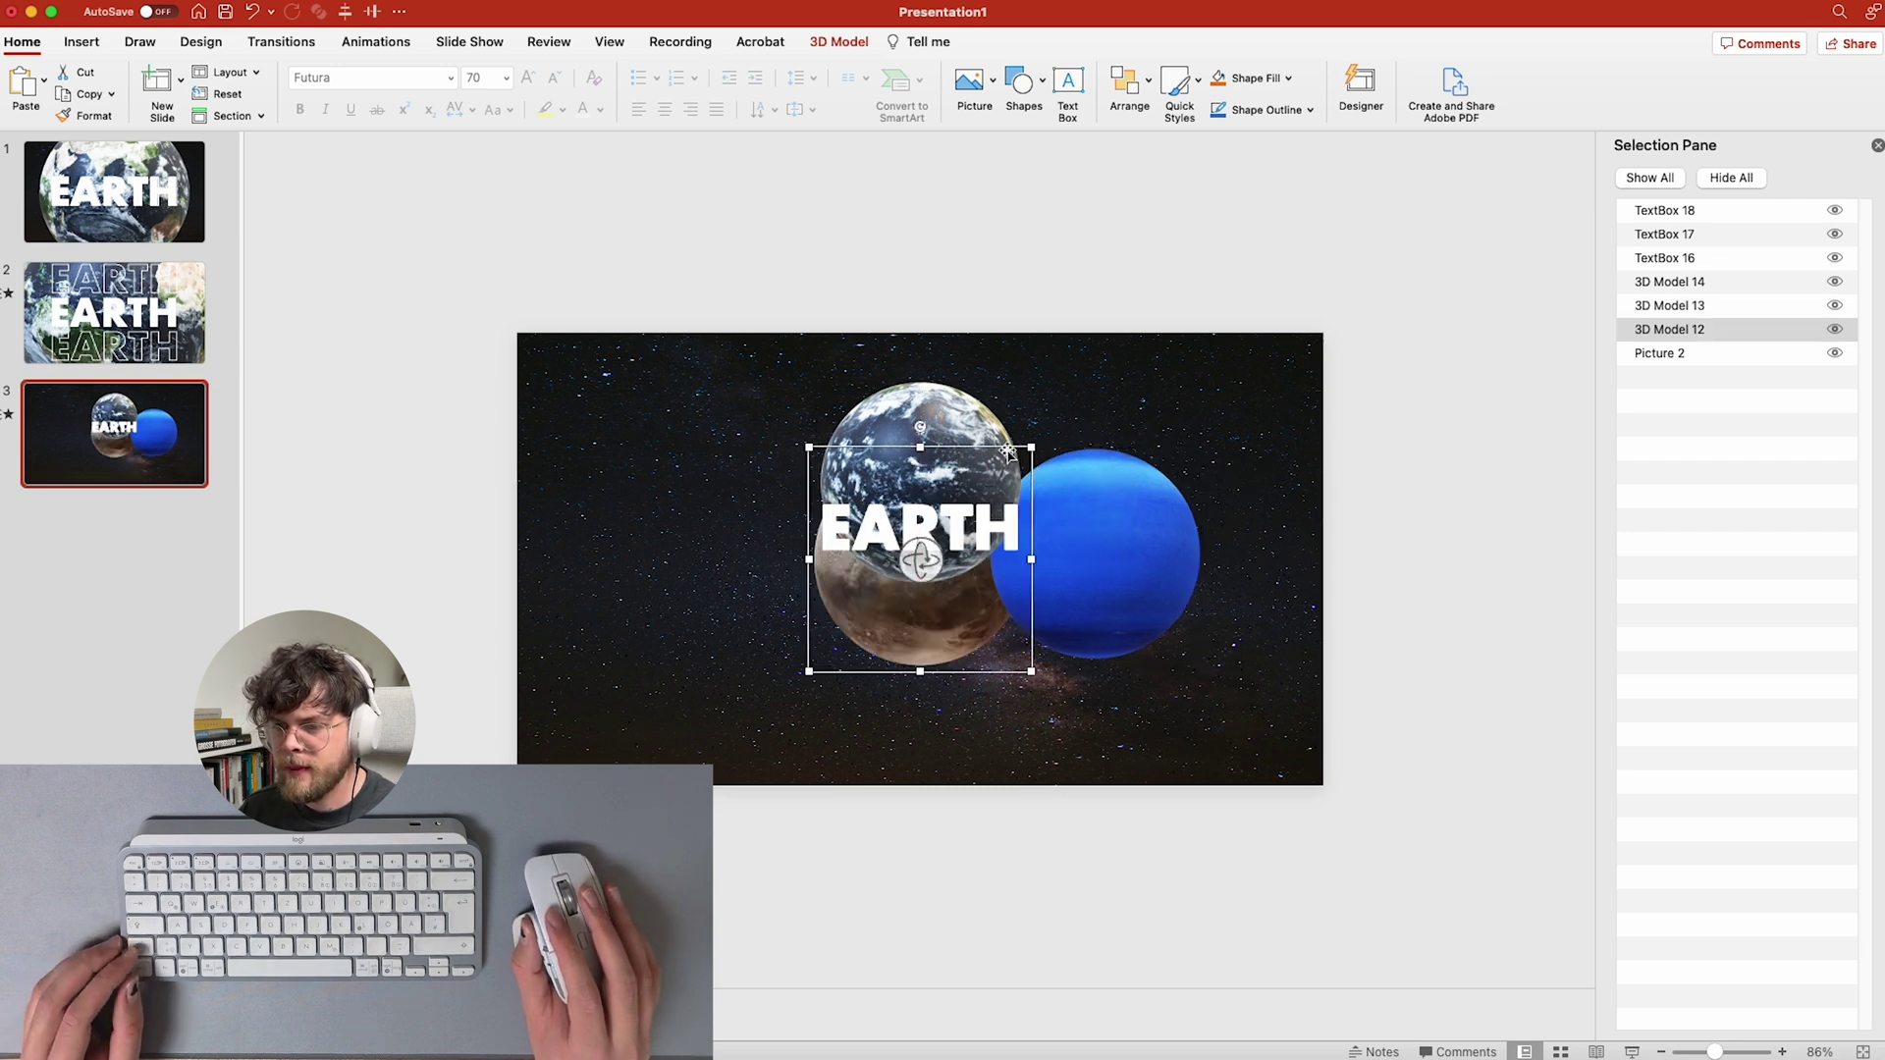
{"action": "left_click_drag", "start_coordinate": [882, 545], "coordinate": [753, 545]}
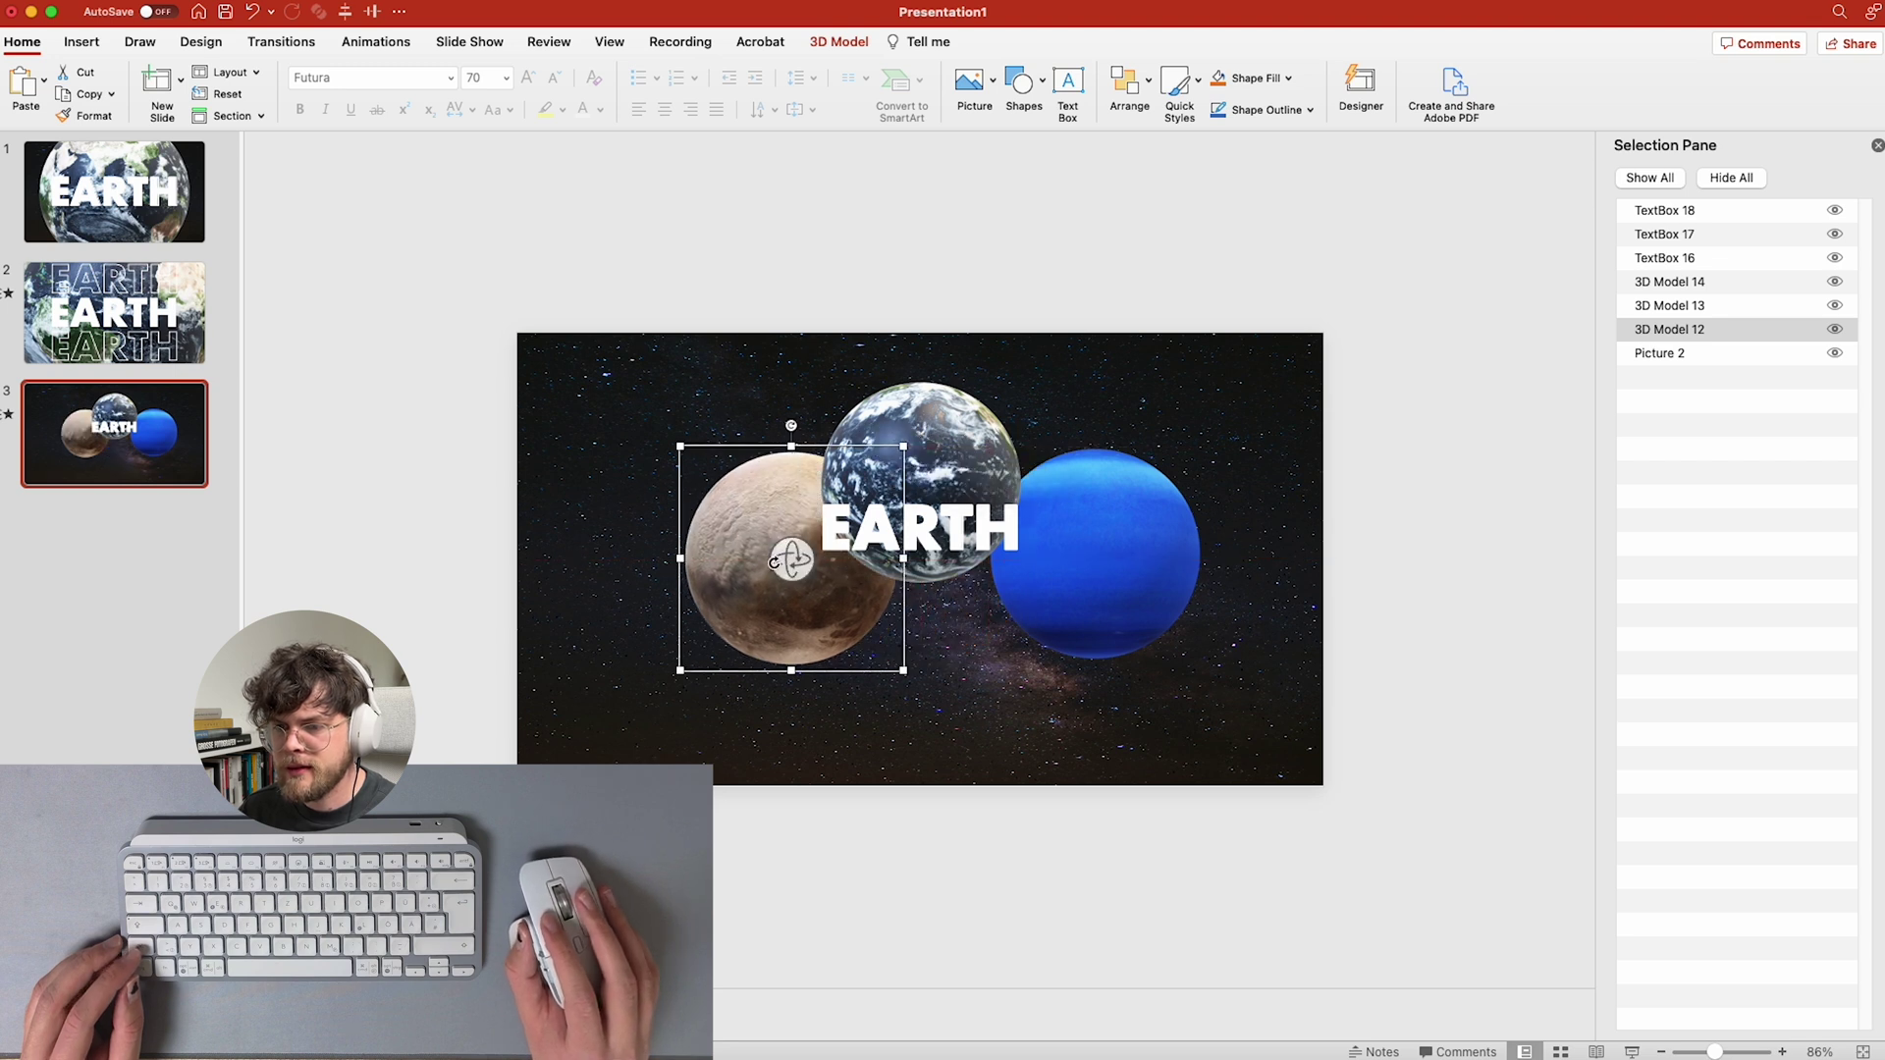
{"action": "left_click_drag", "start_coordinate": [880, 568], "coordinate": [881, 579]}
{"action": "left_click", "coordinate": [1185, 572], "text": "shift"}
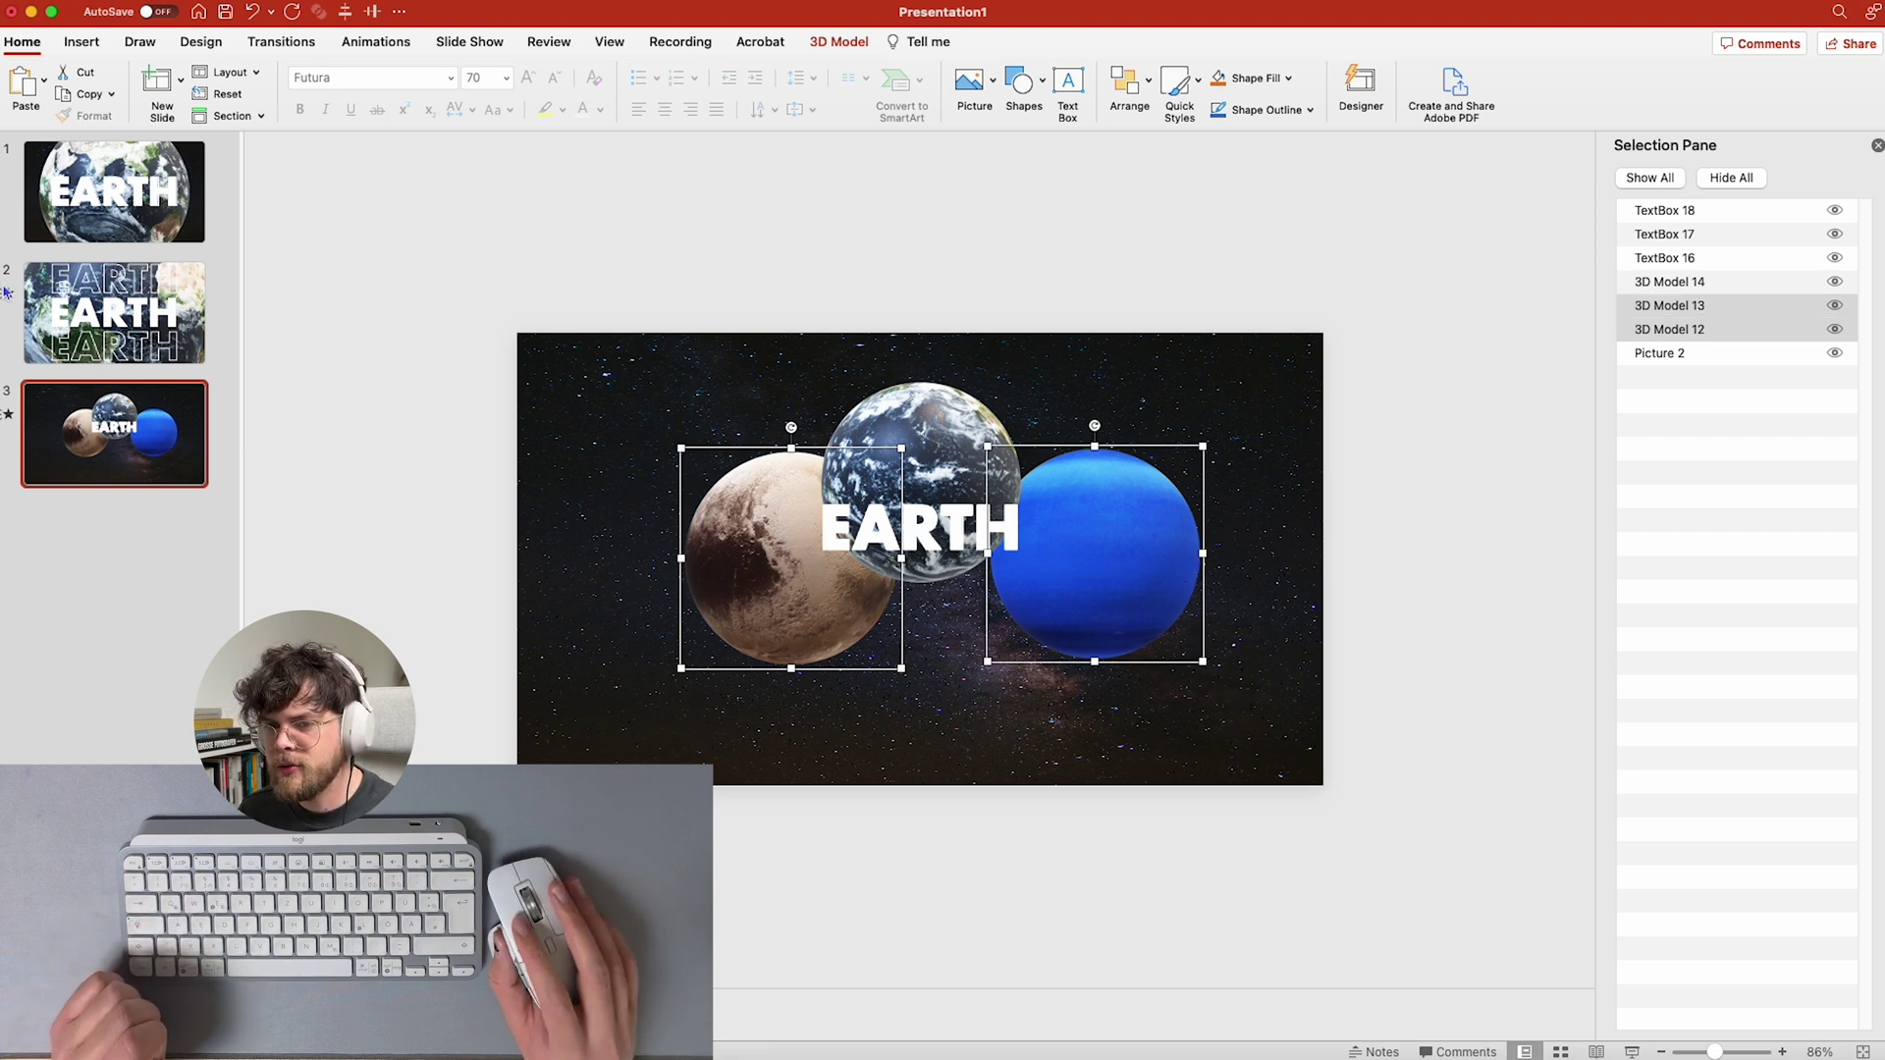
- Replace slide 2's small planets with the ones from slide 3, placed off the left and right edges
{"action": "left_click", "coordinate": [94, 300]}
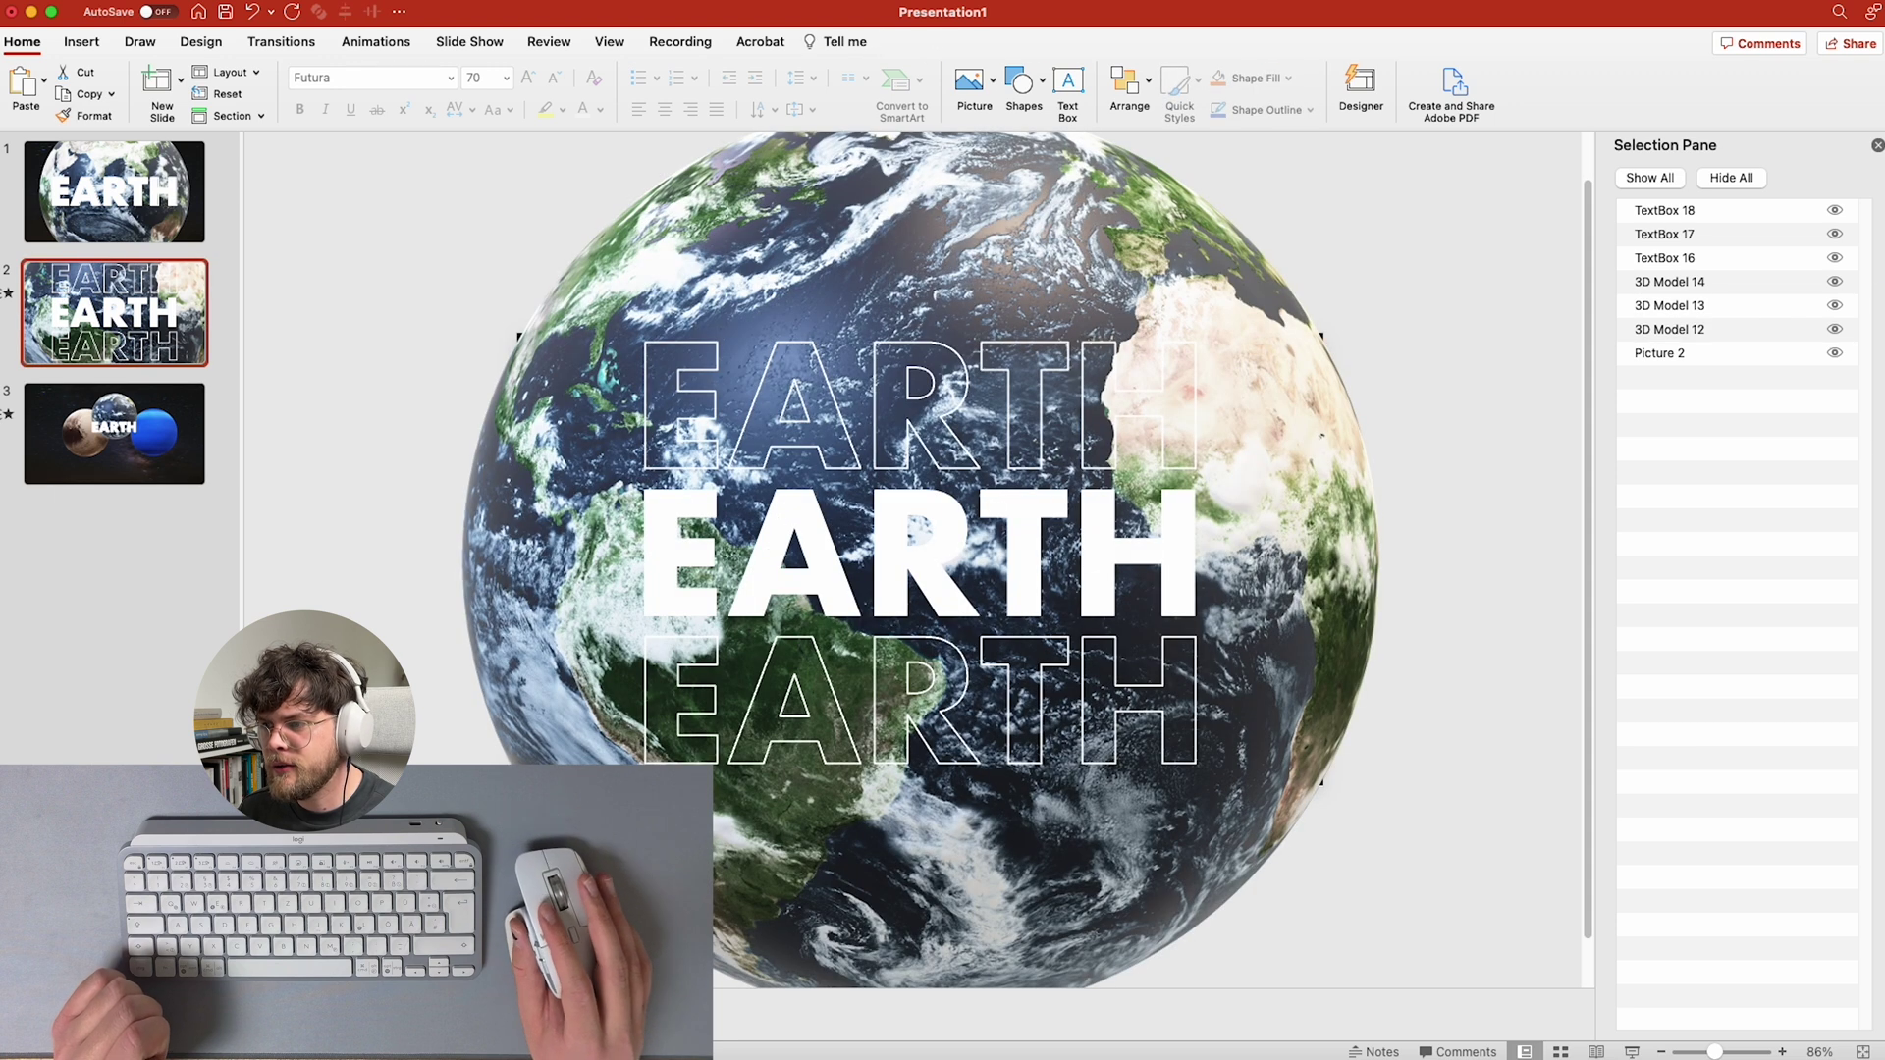
{"action": "left_click", "coordinate": [1762, 305]}
{"action": "left_click", "coordinate": [1762, 330], "text": "shift"}
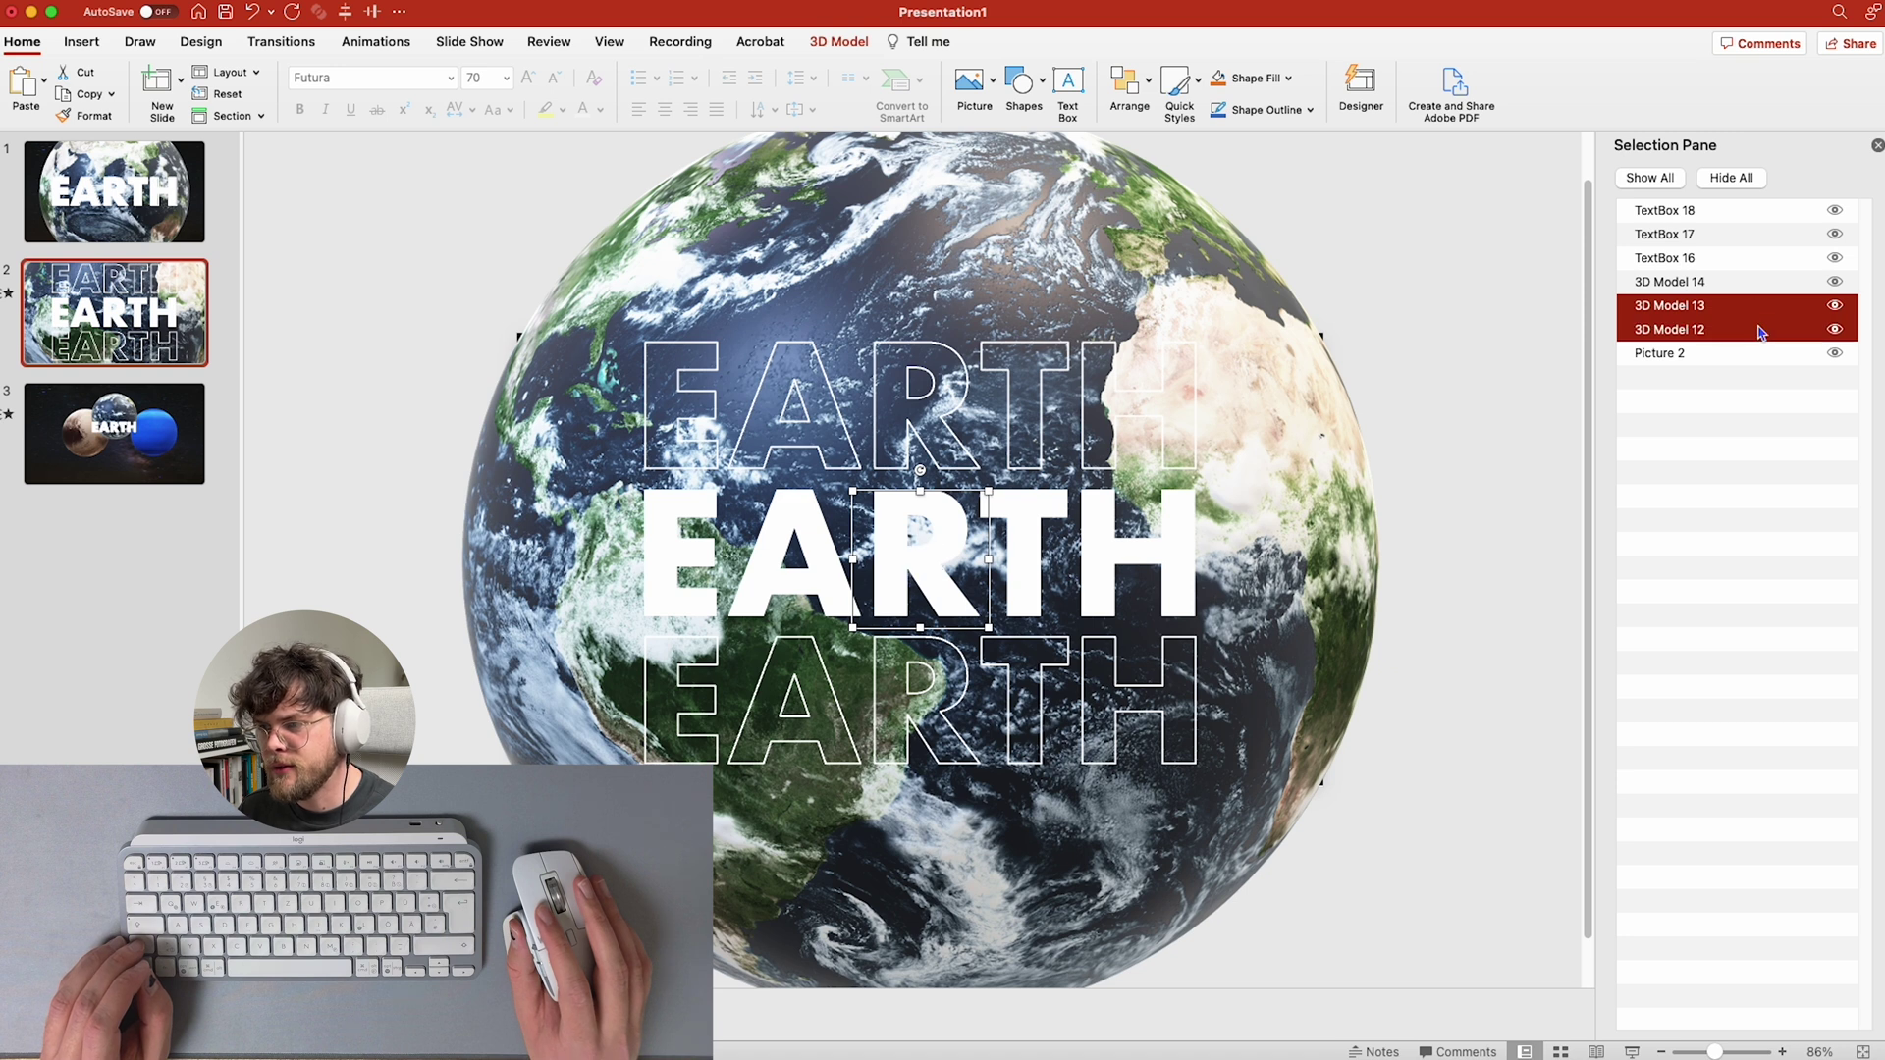
{"action": "key", "text": "BackSpace"}
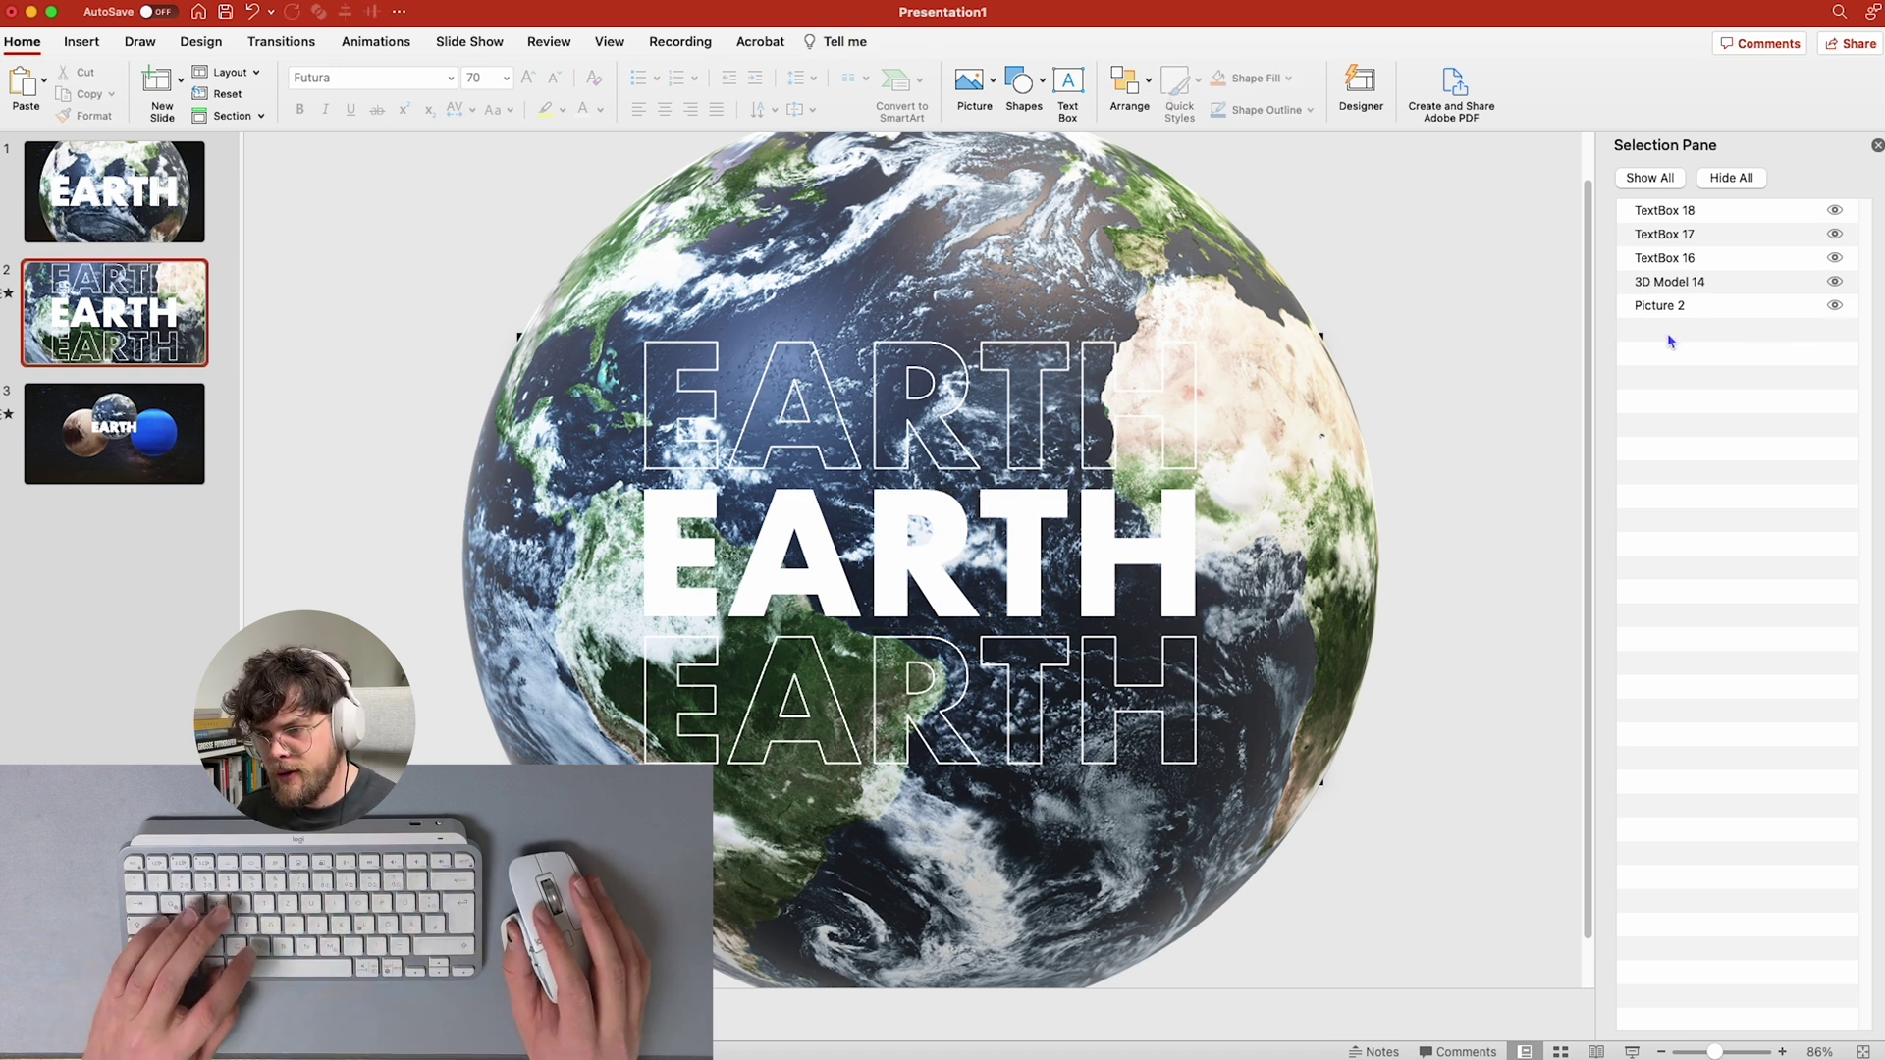
{"action": "key", "text": "super+v"}
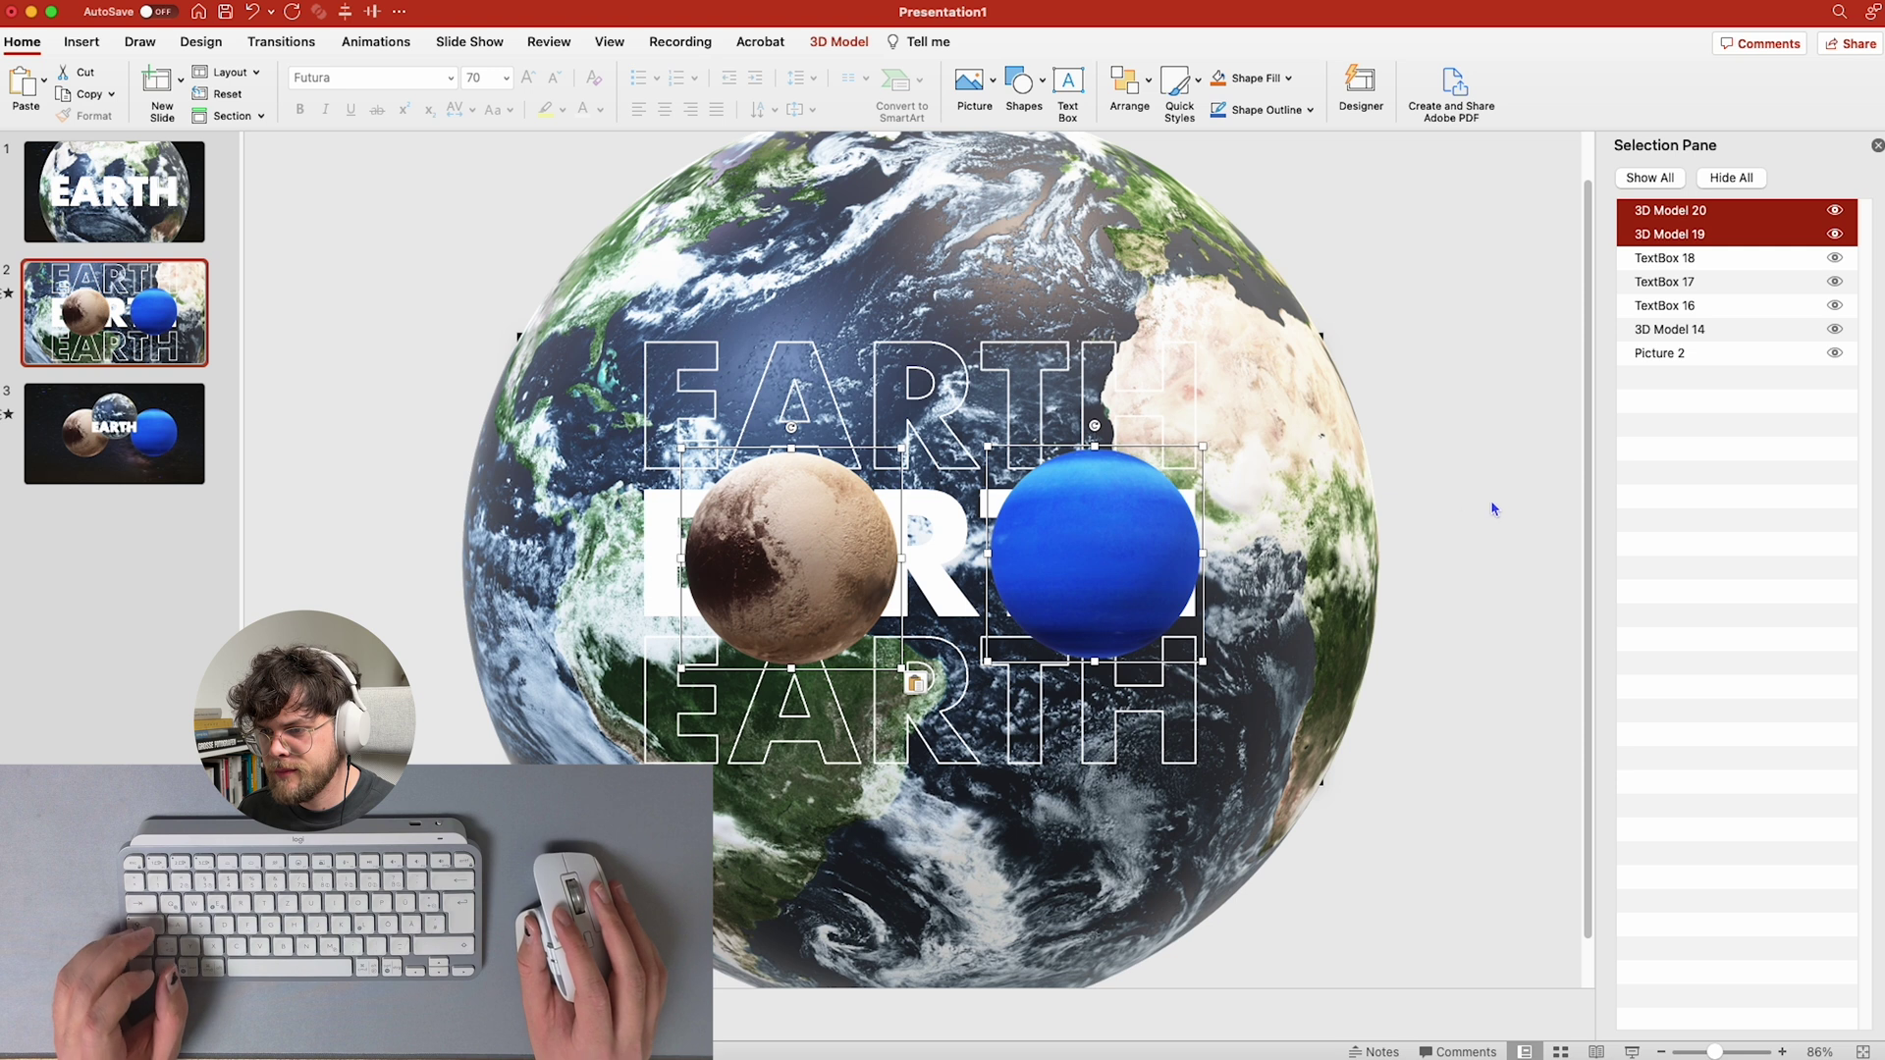
{"action": "left_click", "coordinate": [1493, 509]}
{"action": "left_click_drag", "start_coordinate": [1056, 540], "coordinate": [1464, 535]}
{"action": "left_click_drag", "start_coordinate": [824, 564], "coordinate": [353, 558]}
{"action": "left_click", "coordinate": [114, 547]}
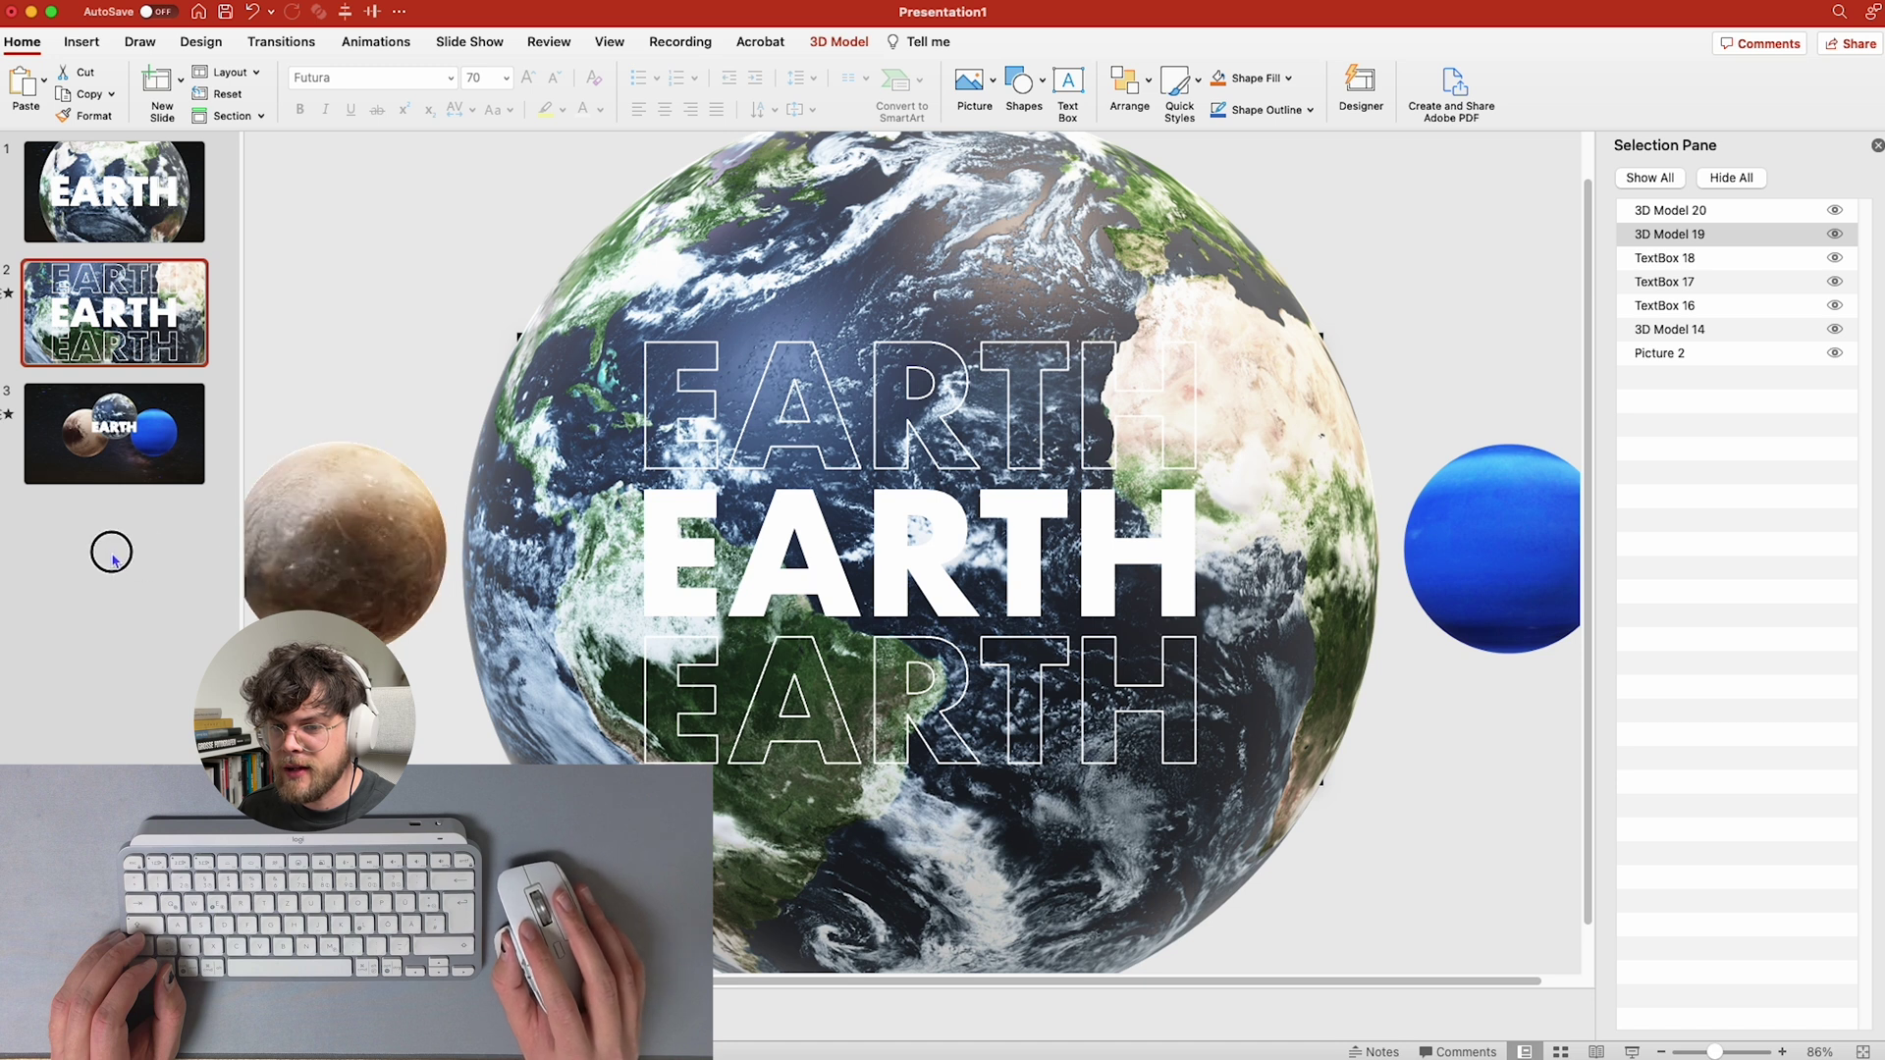
{"action": "left_click", "coordinate": [1481, 559]}
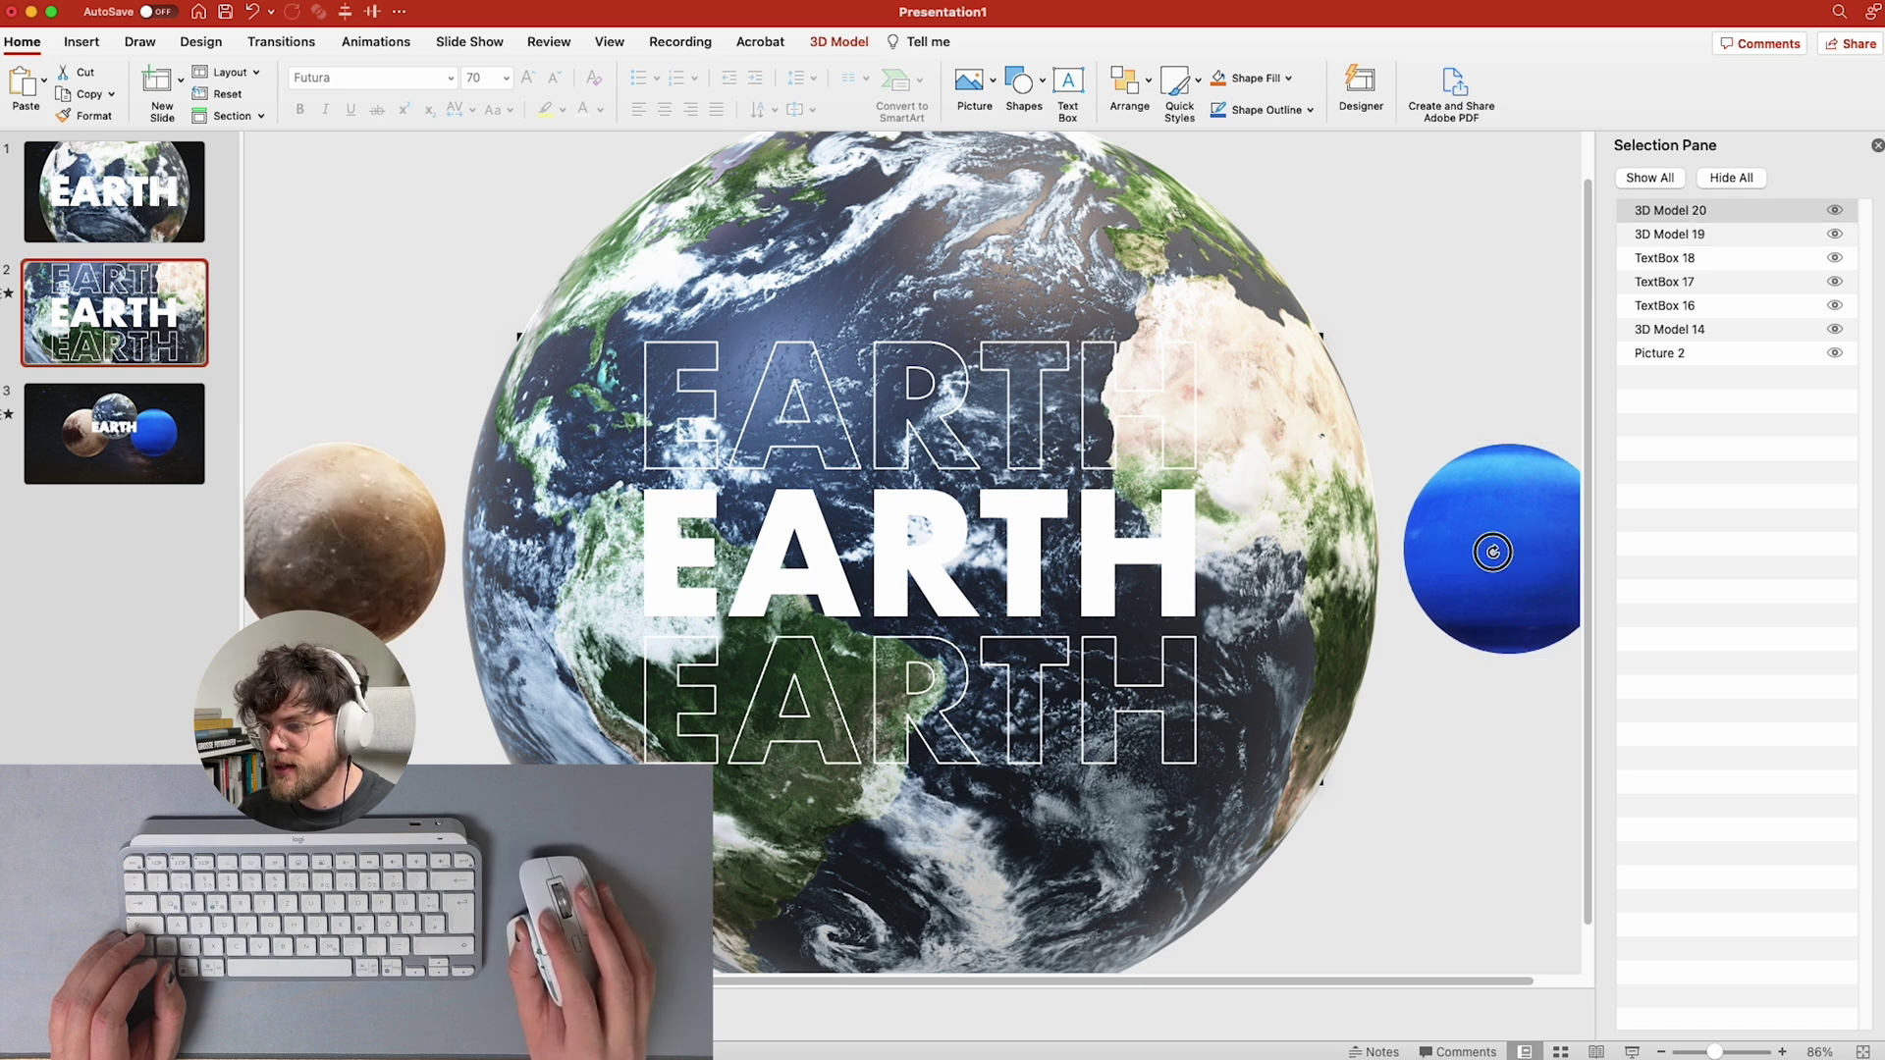
{"action": "key", "text": "Escape"}
- Delete the two leftover planet models from slide 1
{"action": "left_click", "coordinate": [193, 204]}
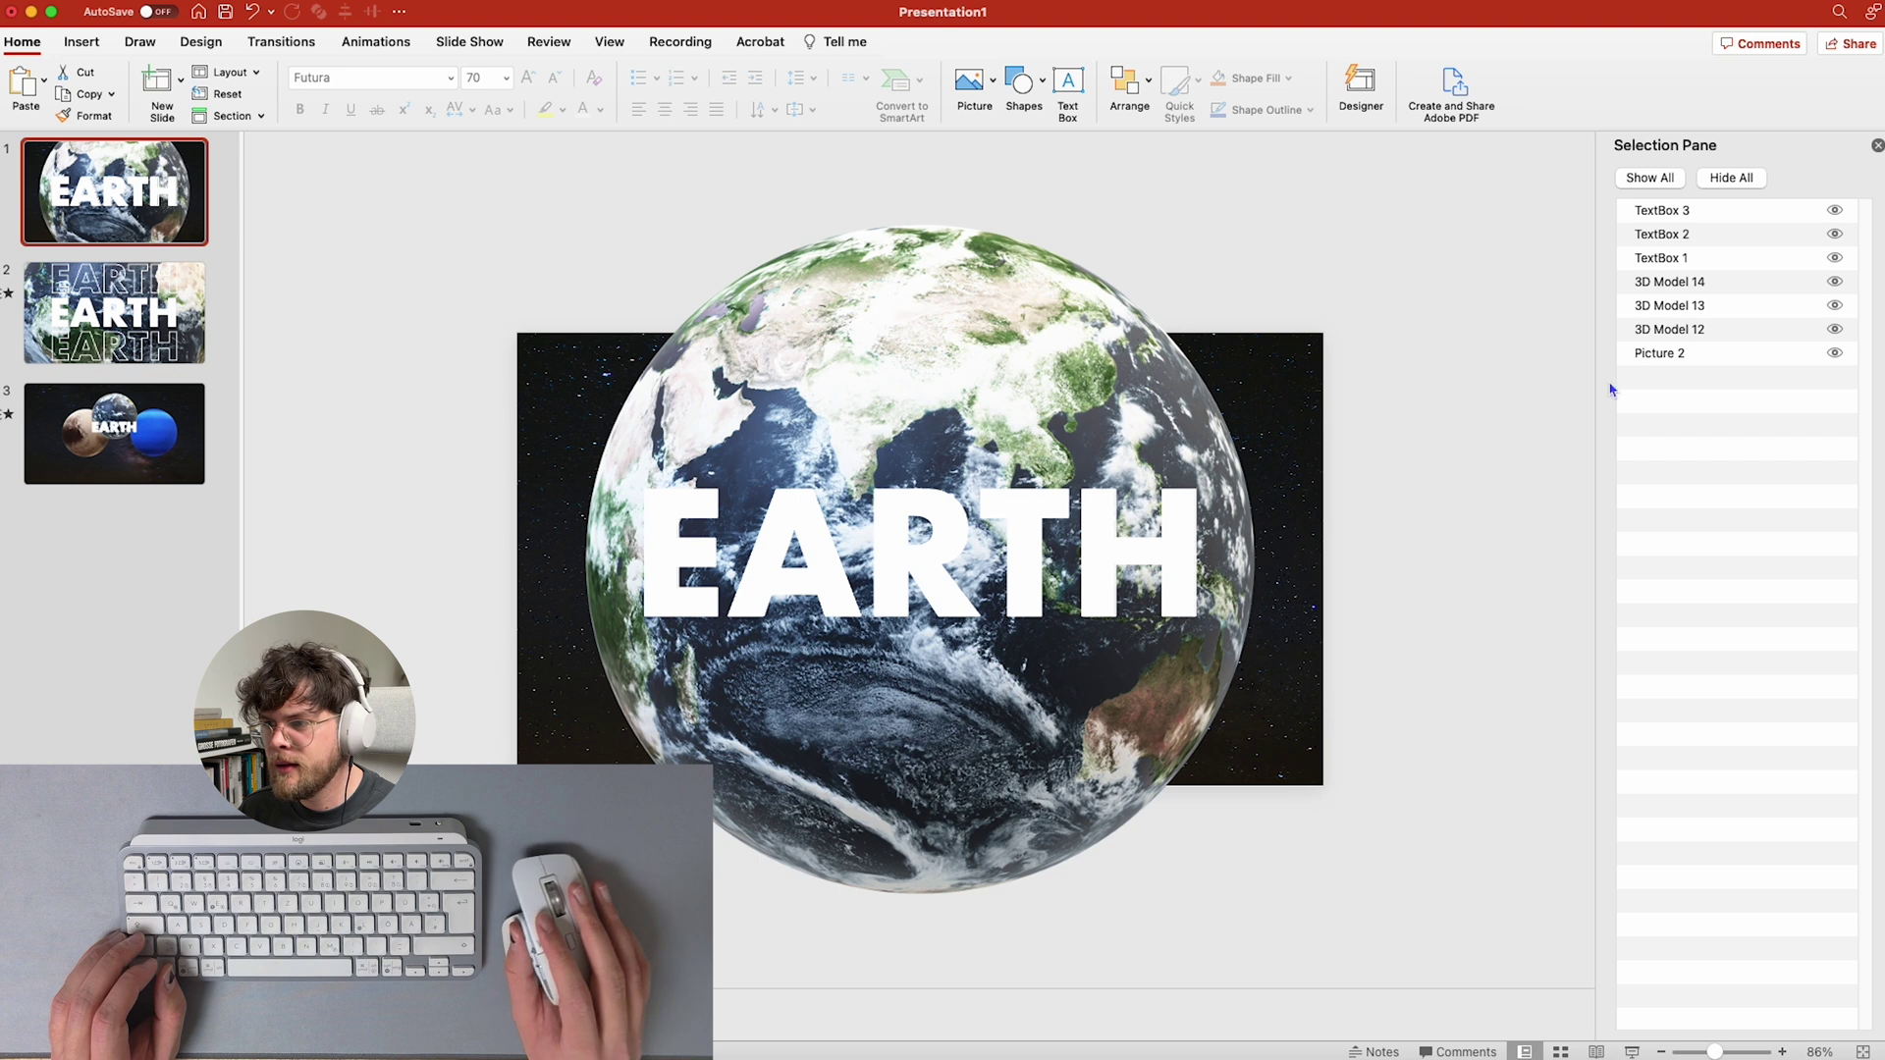
{"action": "left_click", "coordinate": [1697, 312]}
{"action": "left_click", "coordinate": [1701, 332]}
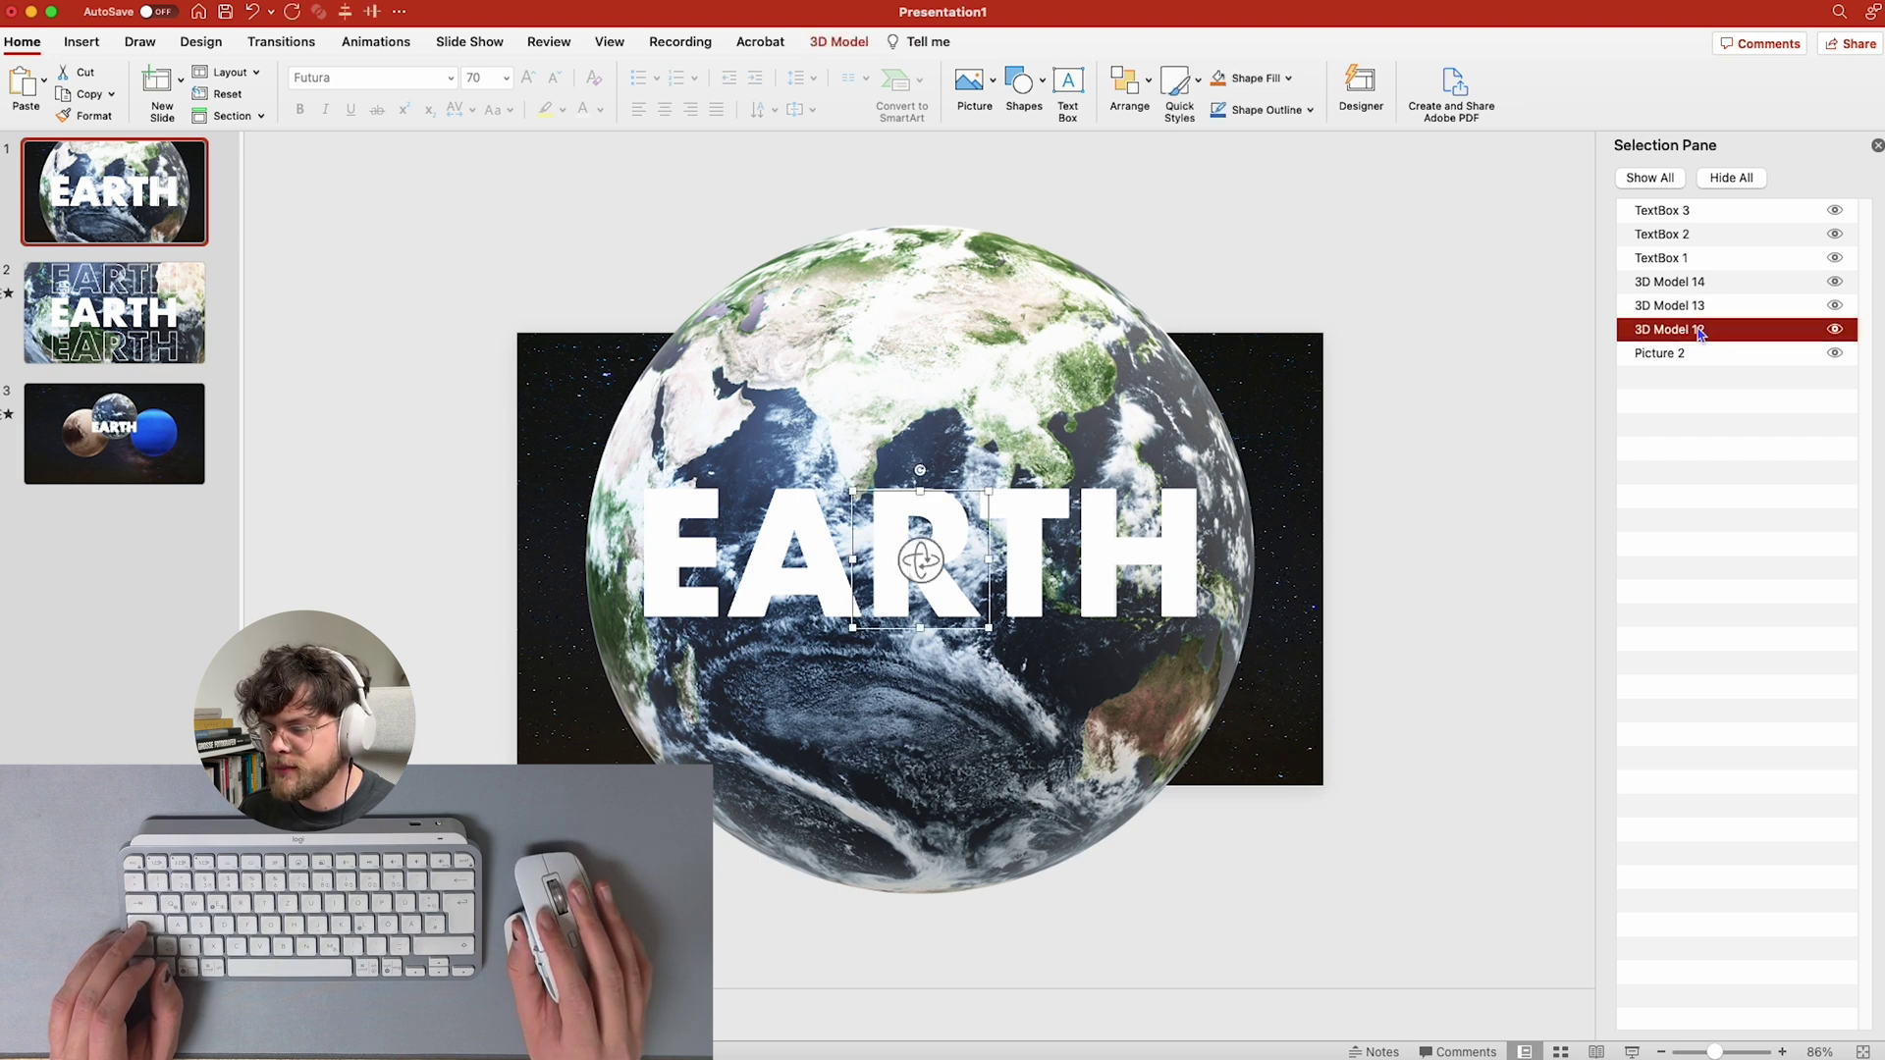
{"action": "left_click", "coordinate": [1709, 310], "text": "shift"}
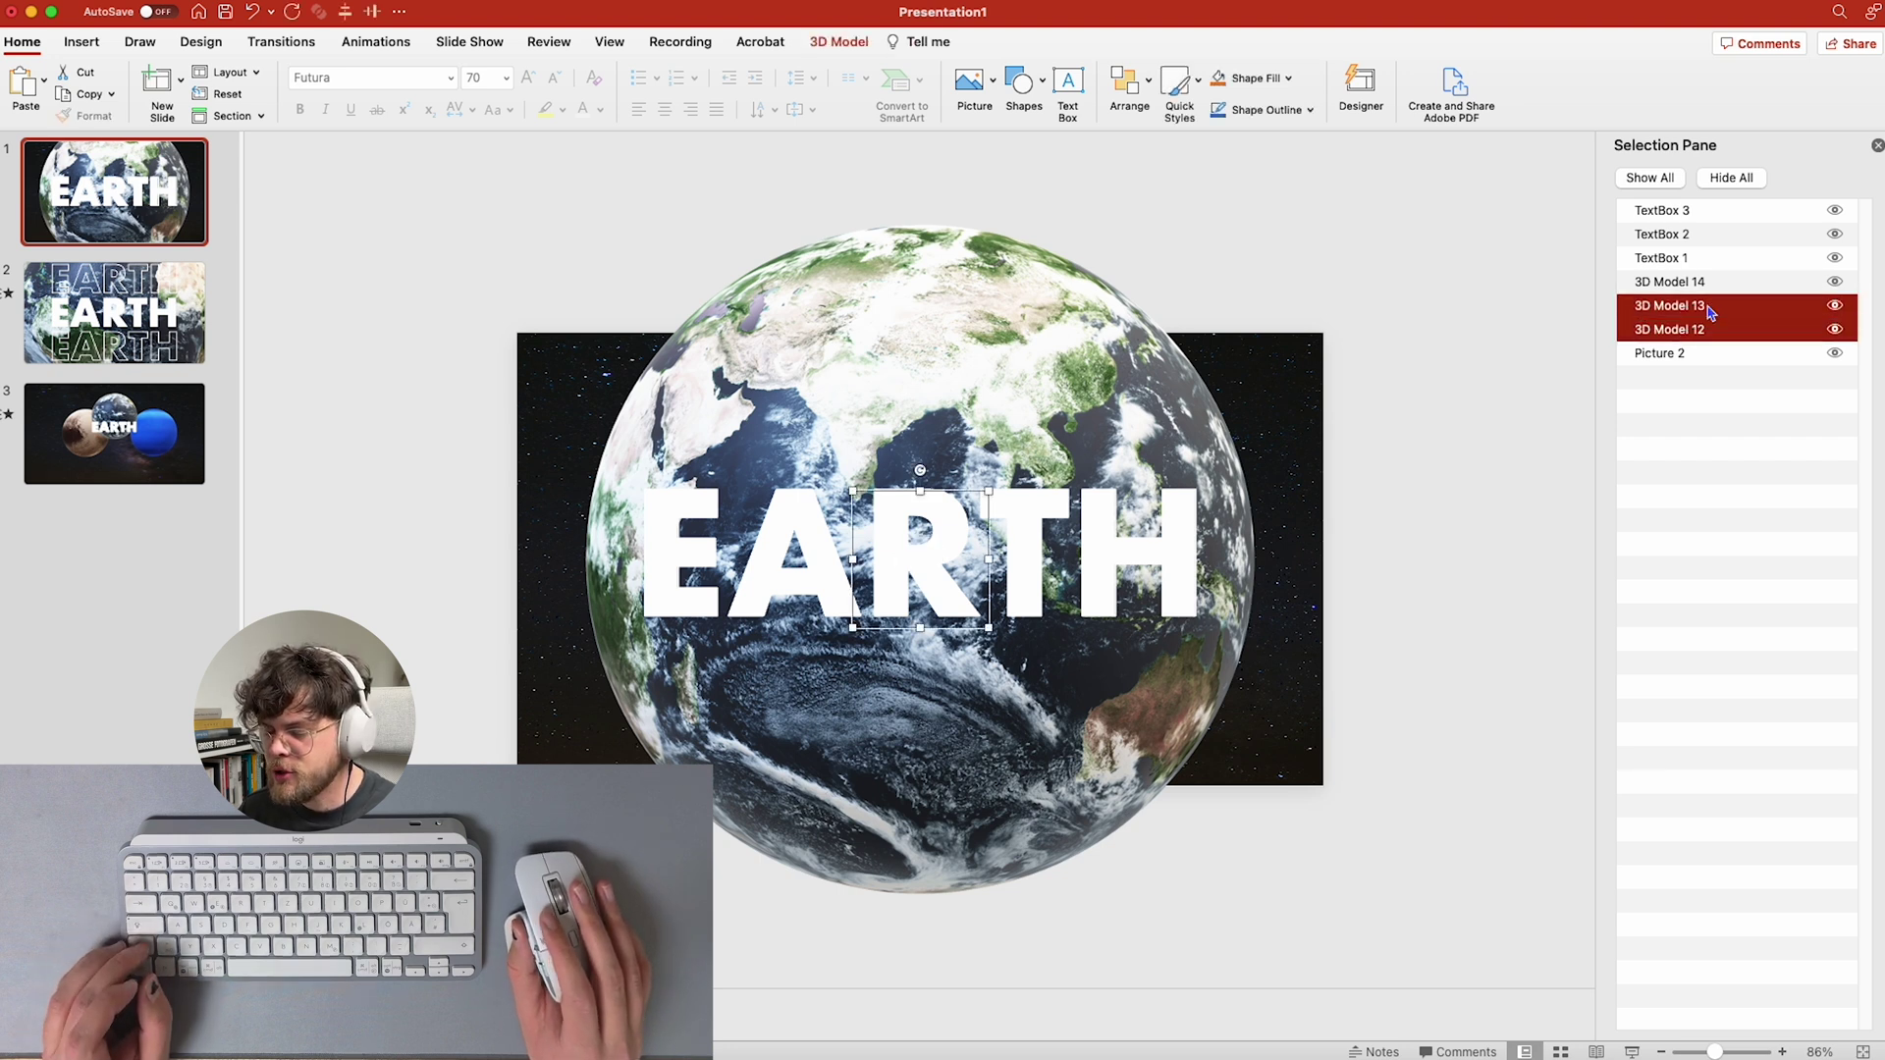
{"action": "key", "text": "BackSpace"}
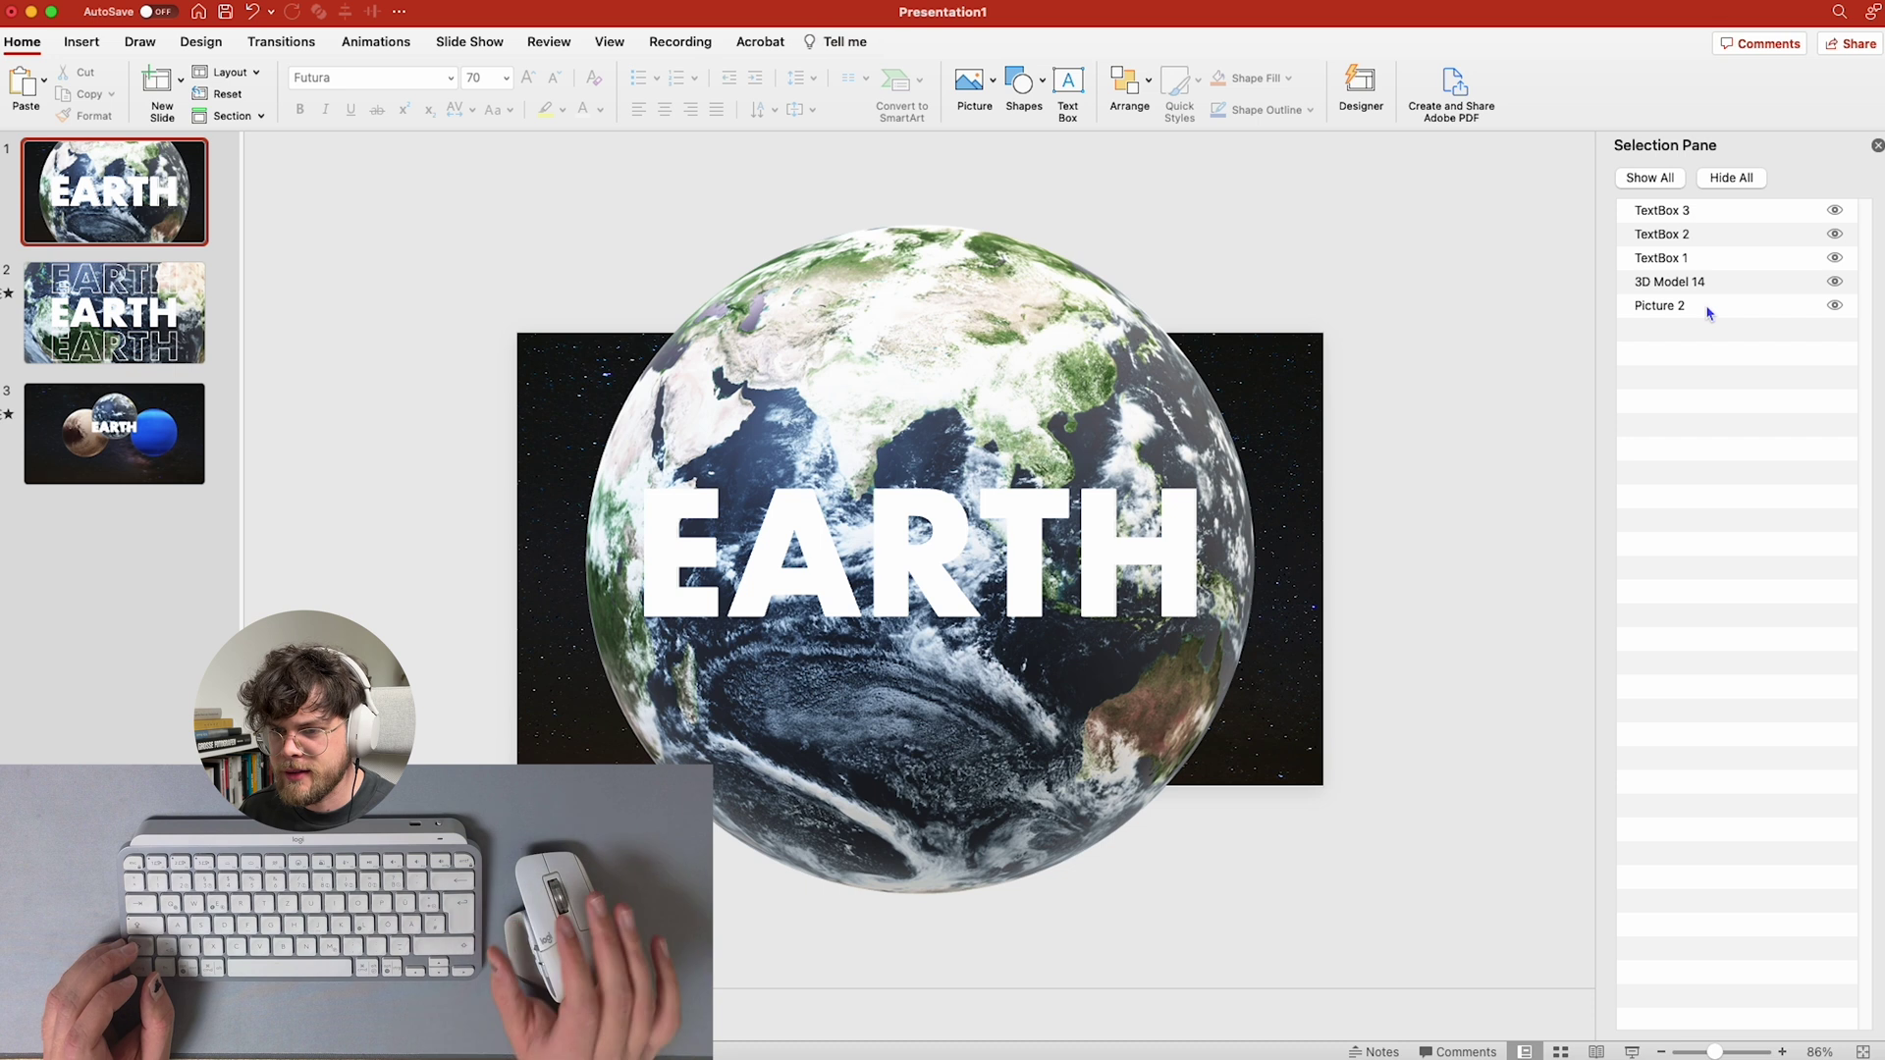
- Enlarge the brown left planet and blue right planet on slide 2
{"action": "left_click", "coordinate": [172, 308]}
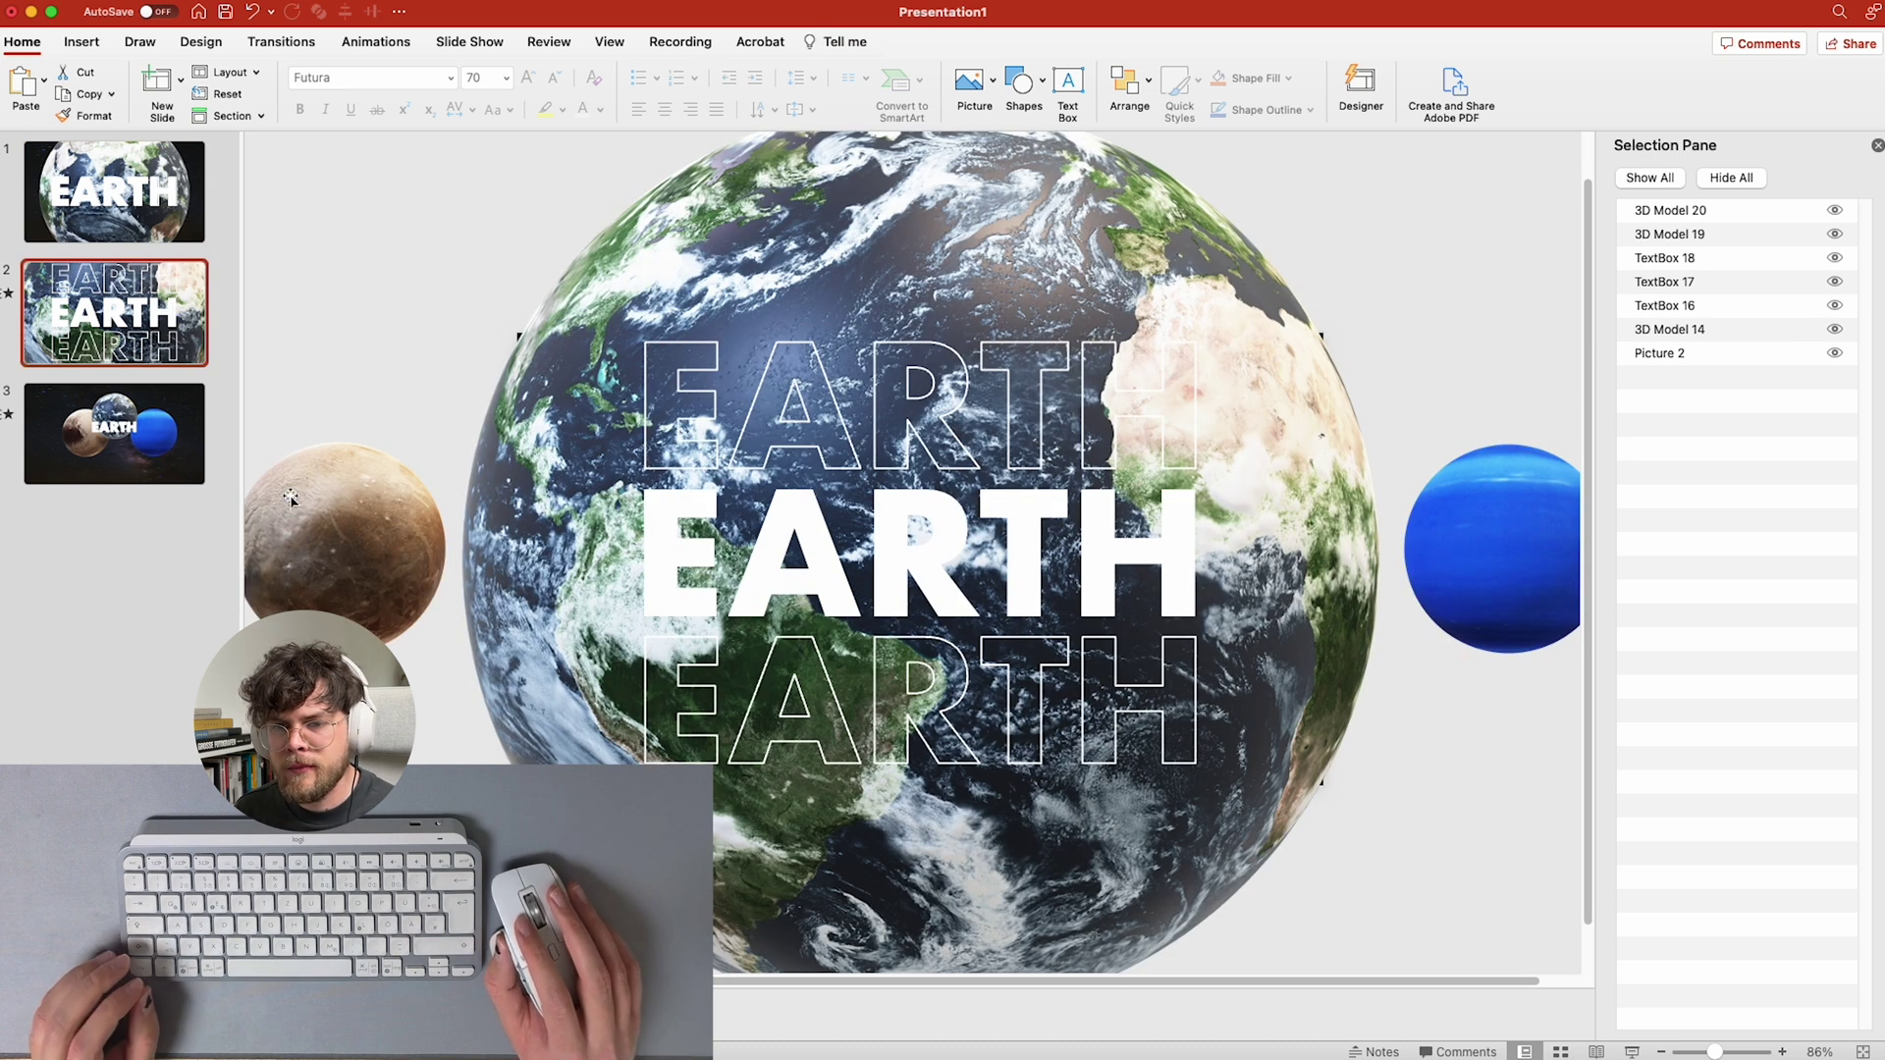
{"action": "left_click", "coordinate": [380, 464]}
{"action": "left_click_drag", "start_coordinate": [449, 439], "coordinate": [459, 429]}
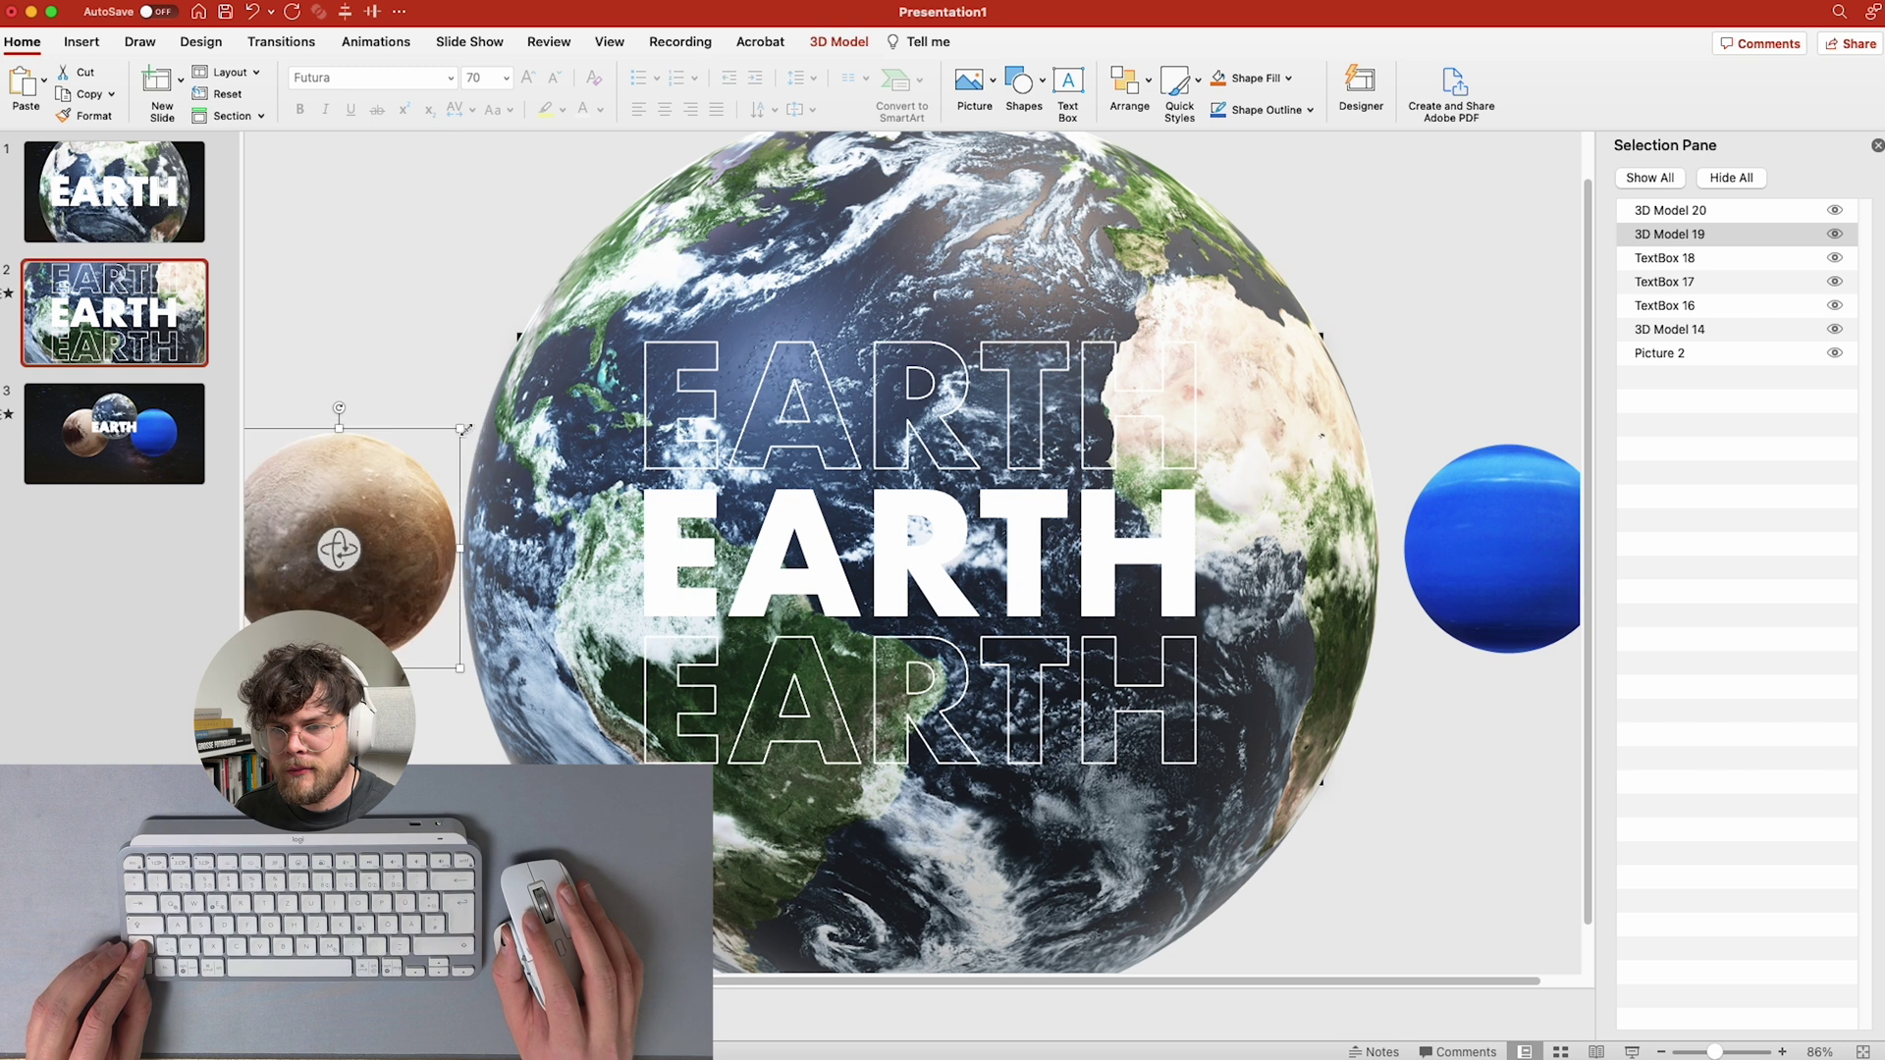
{"action": "left_click", "coordinate": [1462, 470]}
{"action": "left_click_drag", "start_coordinate": [1399, 444], "coordinate": [1390, 438]}
{"action": "left_click", "coordinate": [1441, 329]}
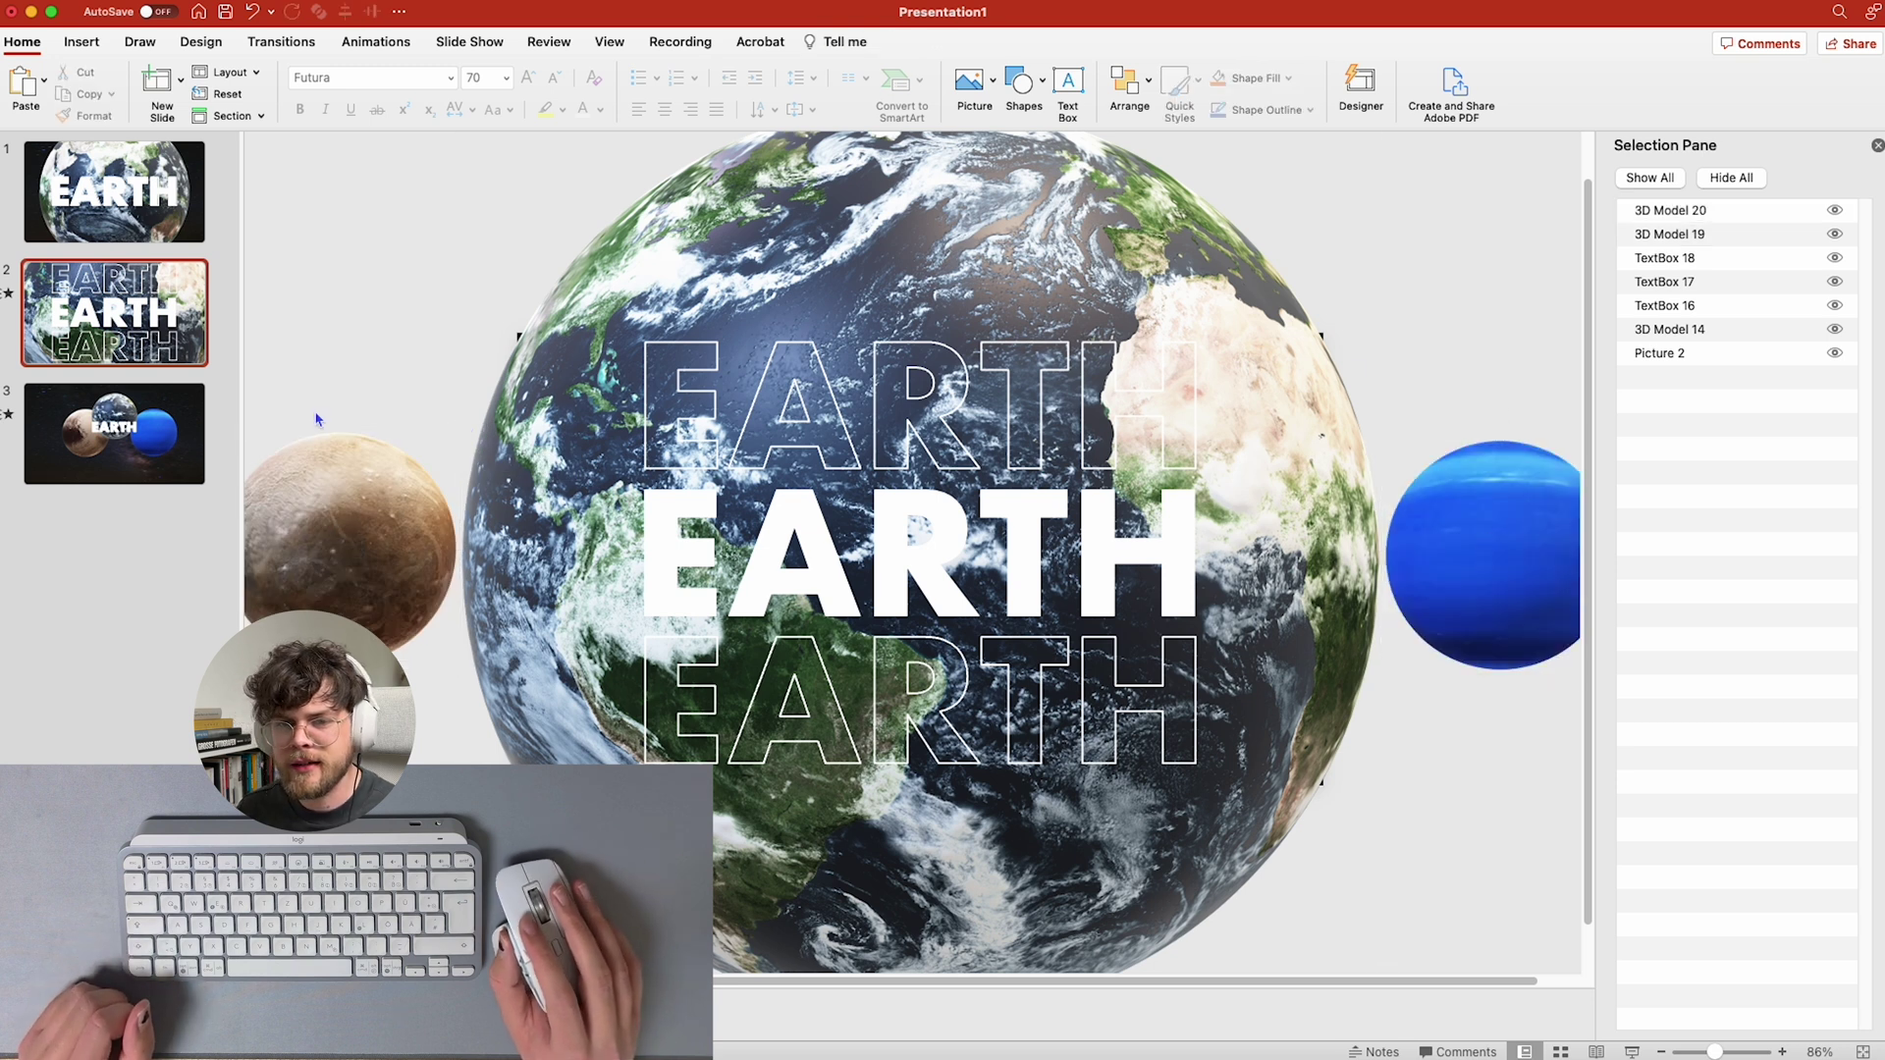
{"action": "left_click", "coordinate": [90, 448]}
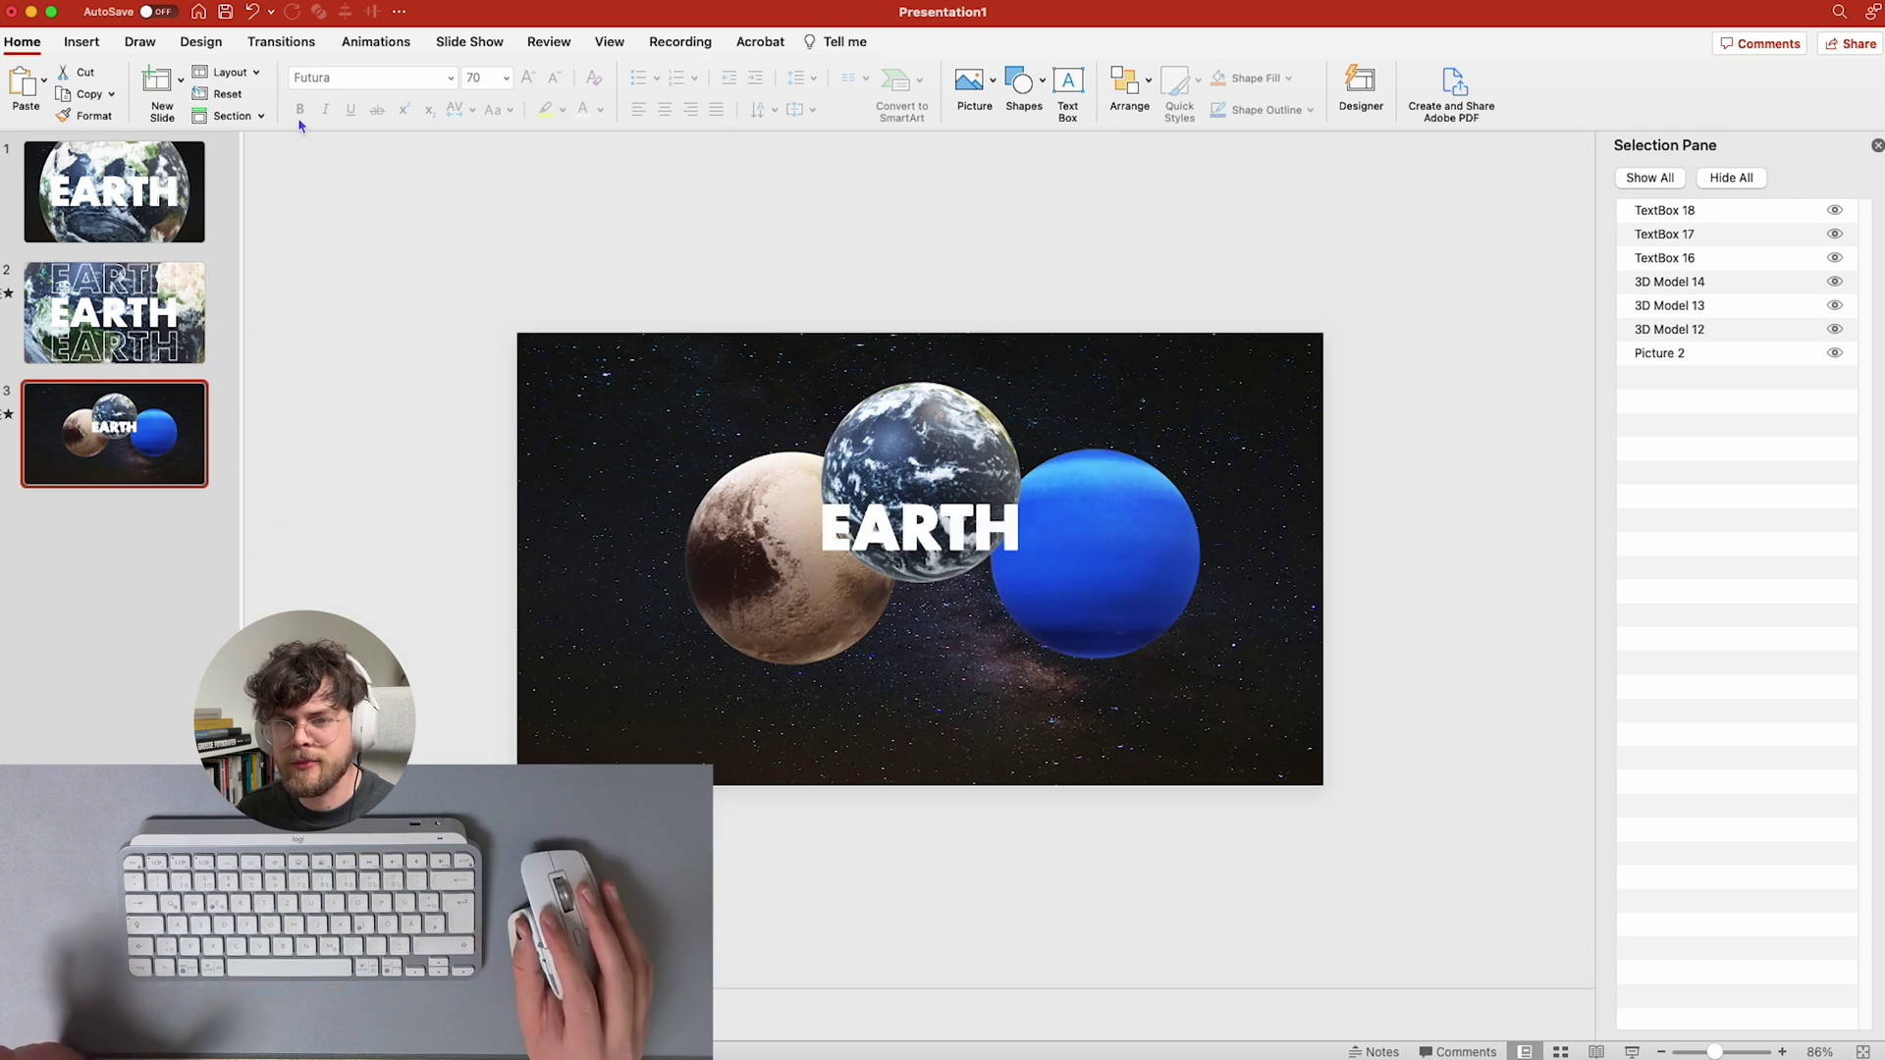
- Preview the Morph transition into slide 3 and compare it with slide 2's planets
{"action": "left_click", "coordinate": [257, 42]}
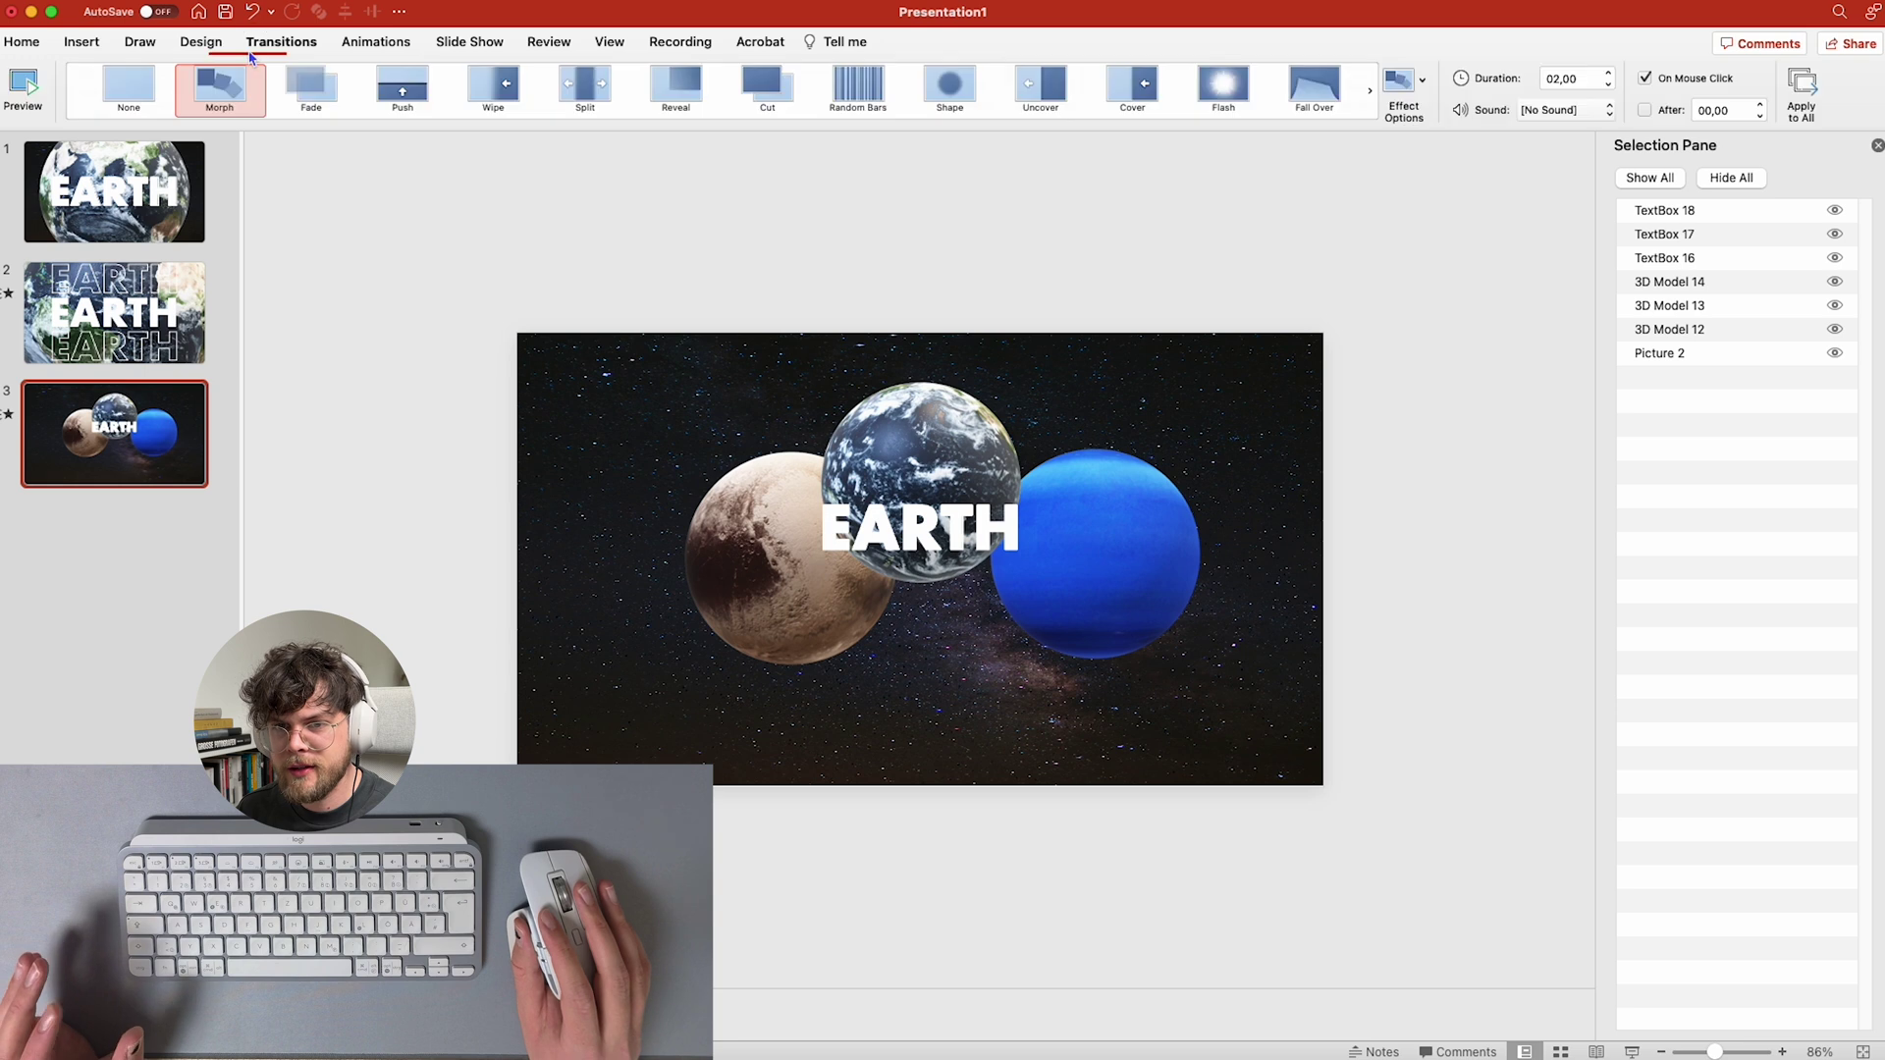
{"action": "left_click", "coordinate": [24, 87]}
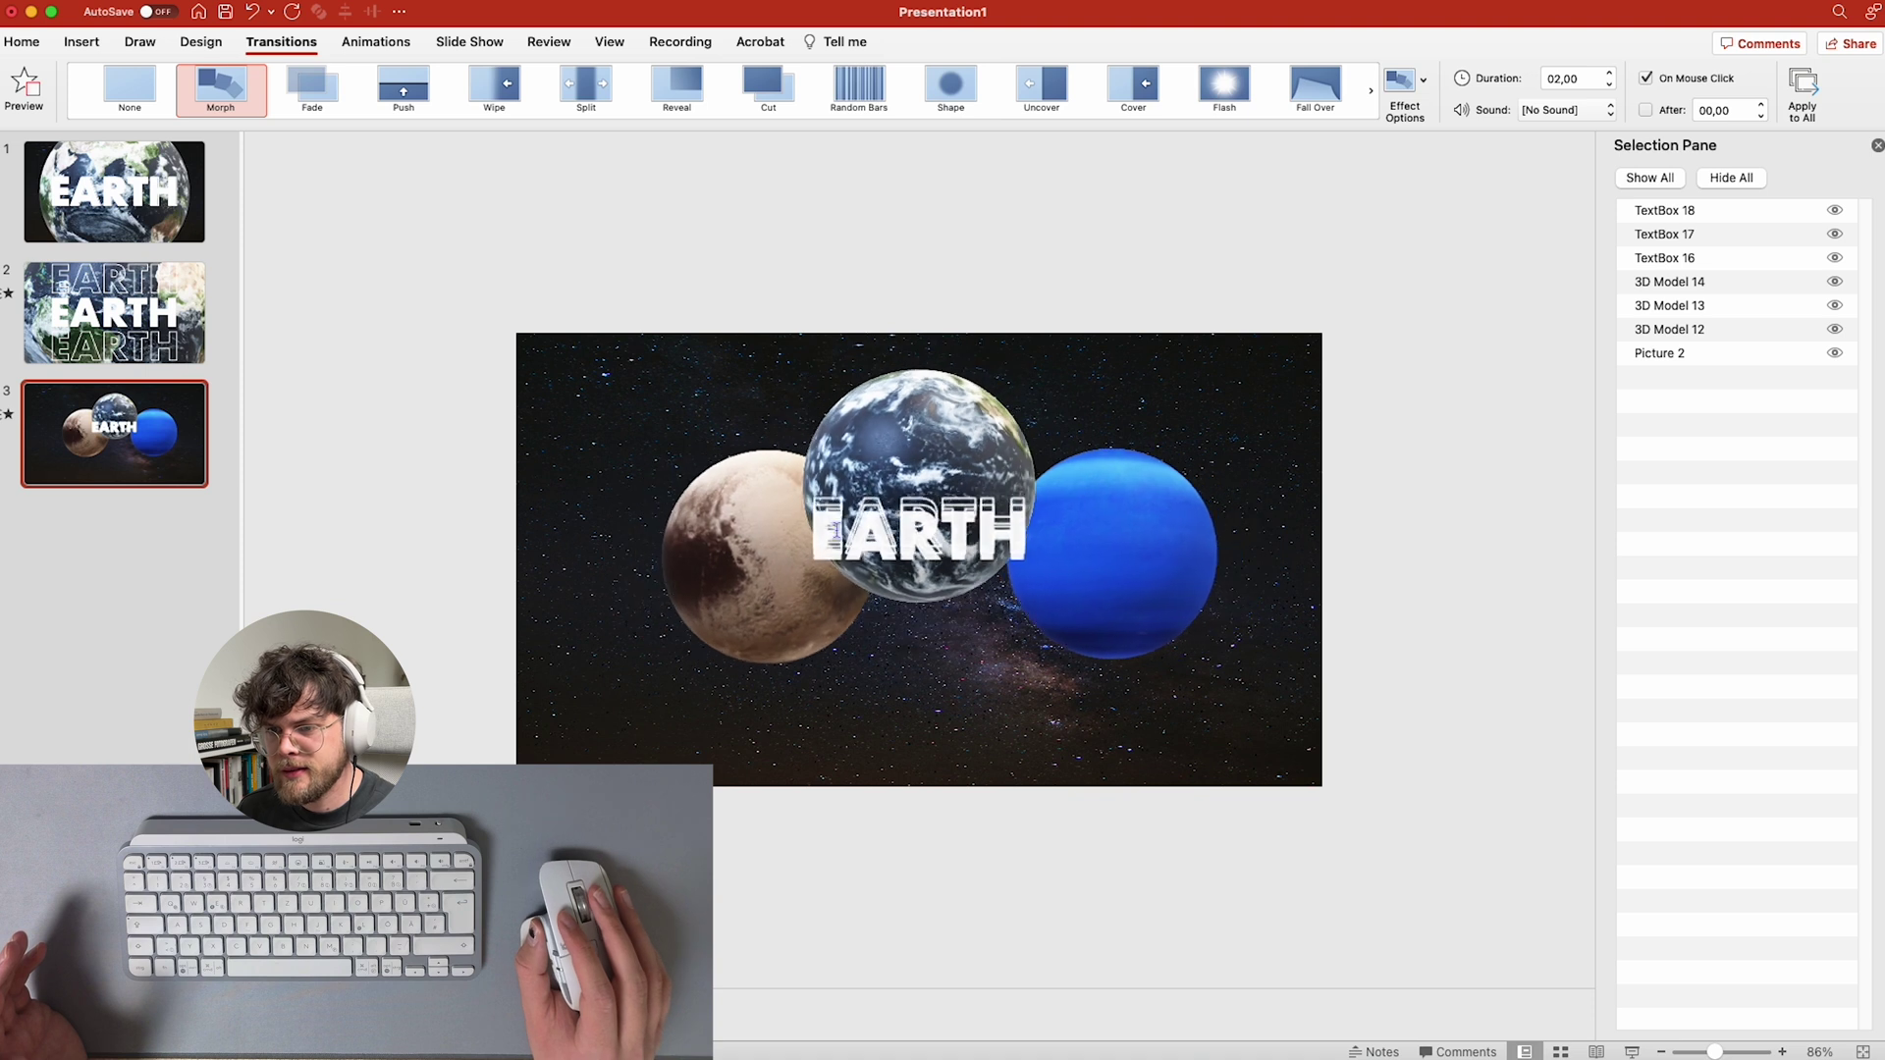
{"action": "left_click", "coordinate": [134, 326]}
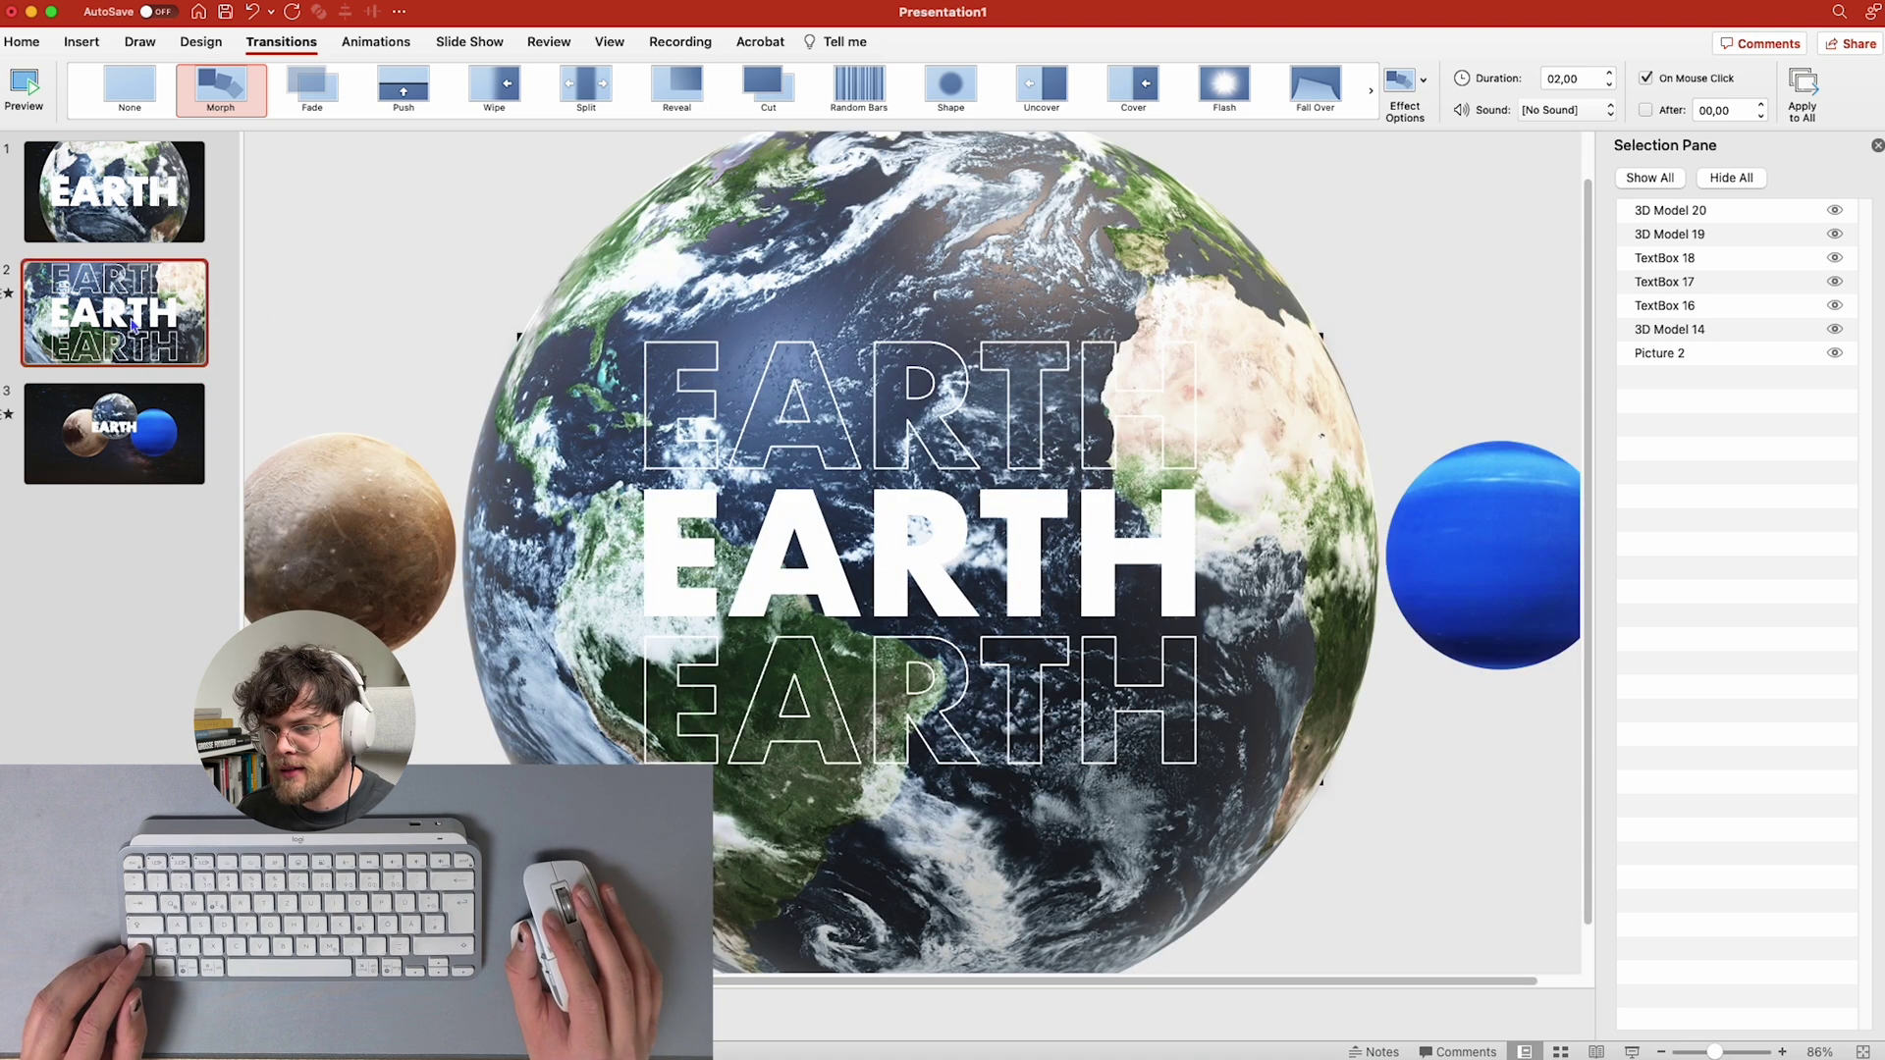
{"action": "left_click", "coordinate": [401, 501]}
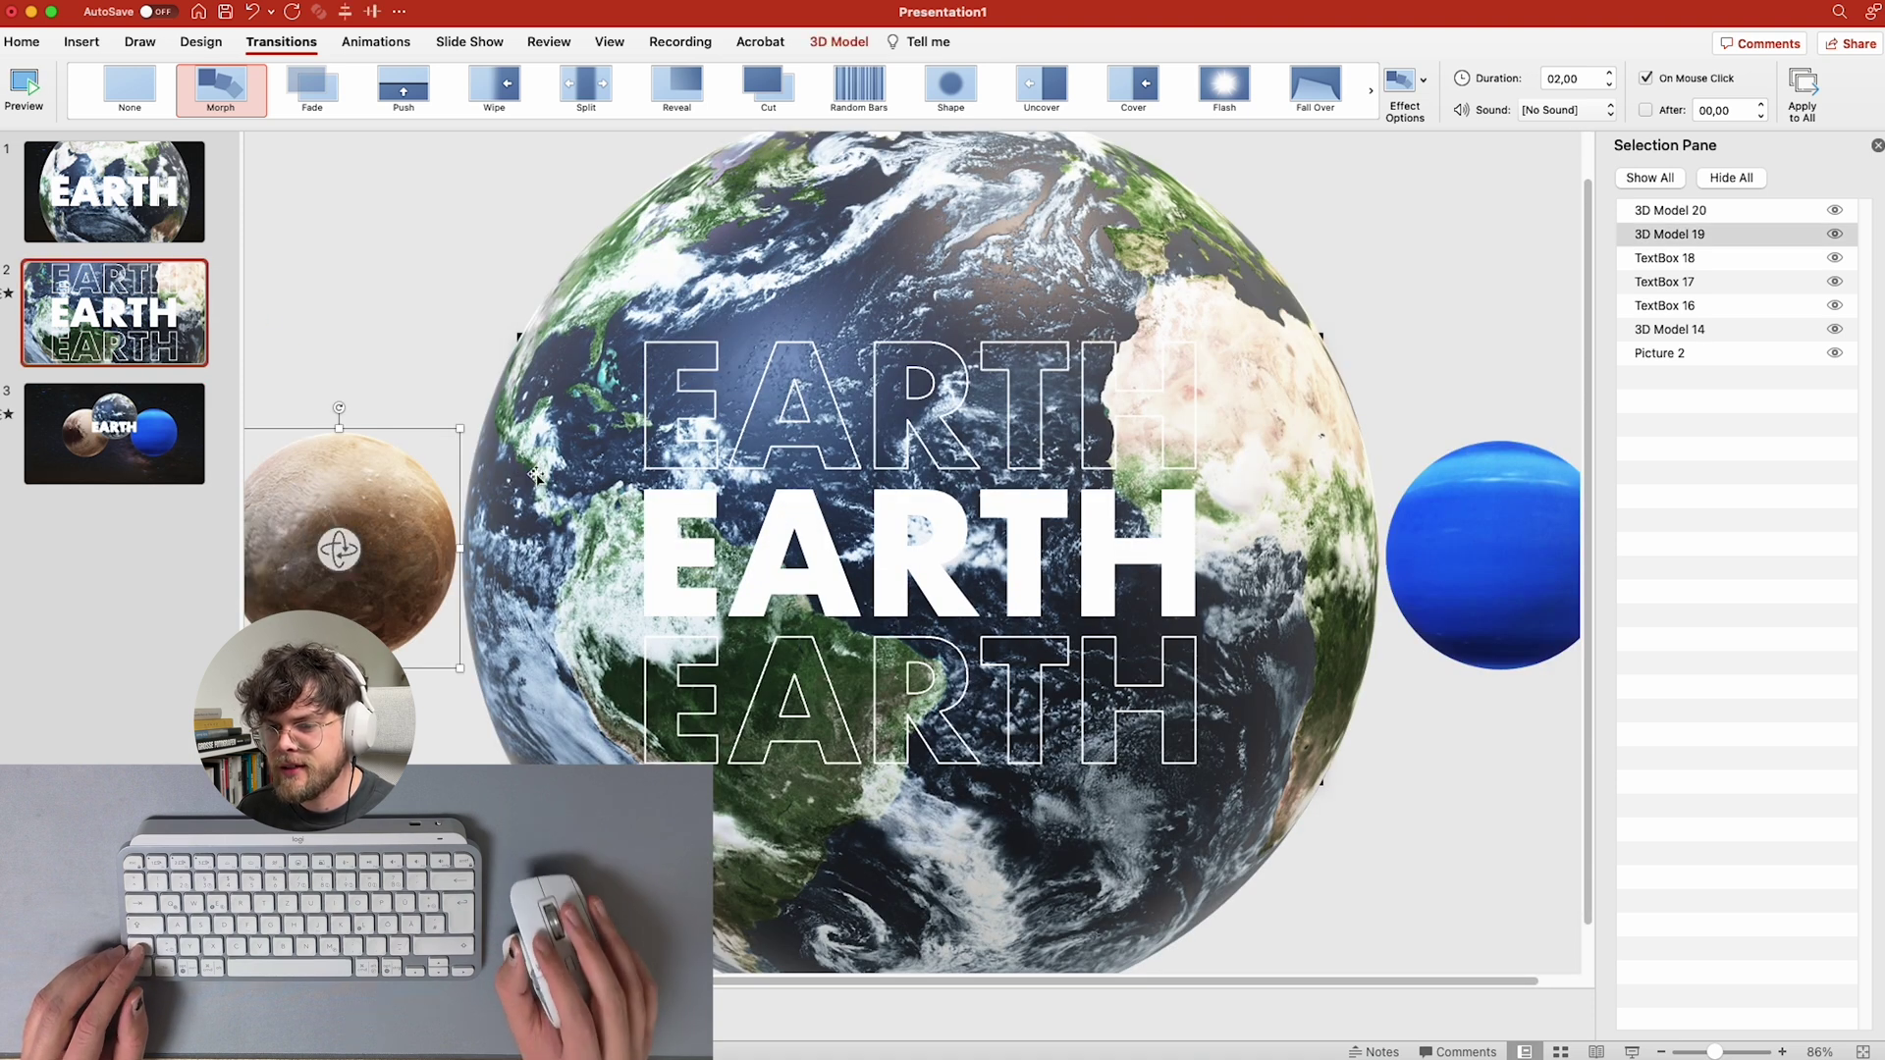
{"action": "left_click", "coordinate": [163, 471]}
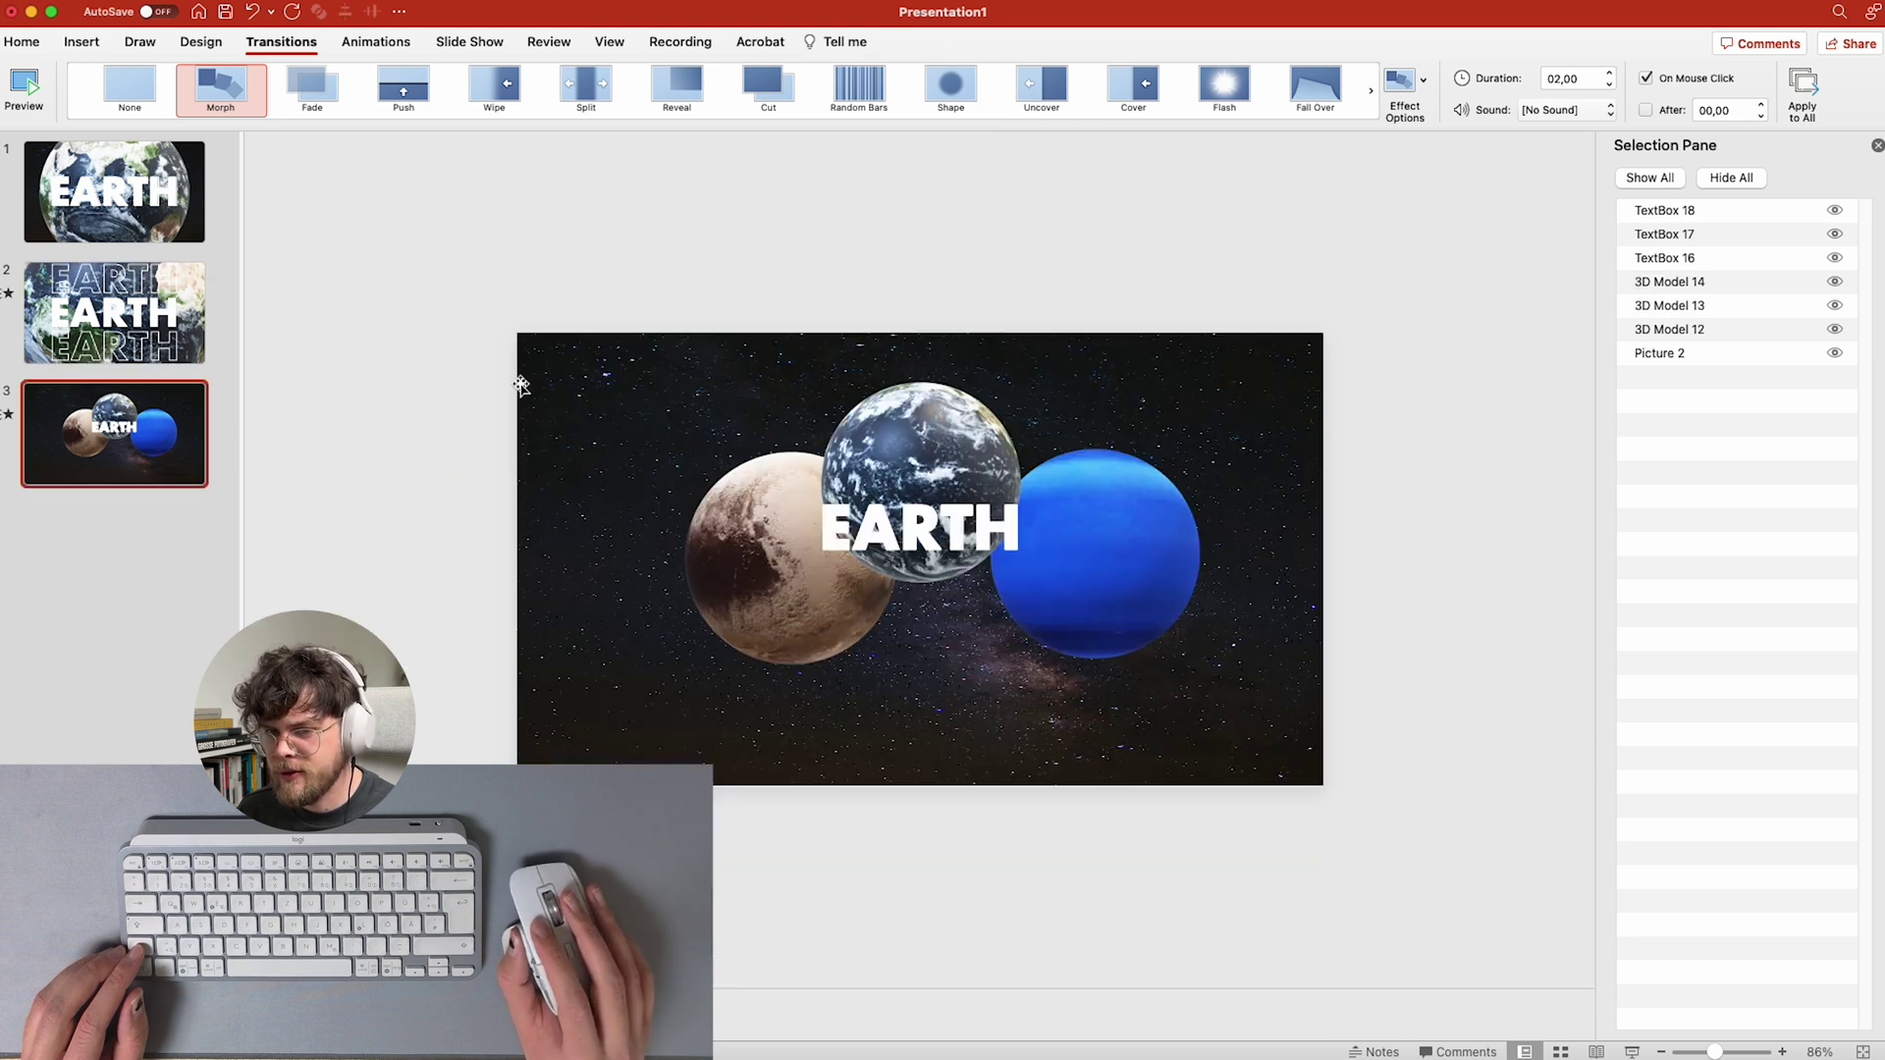
- Select both the brown and blue planets on slide 2
{"action": "left_click", "coordinate": [108, 326]}
{"action": "left_click", "coordinate": [350, 533]}
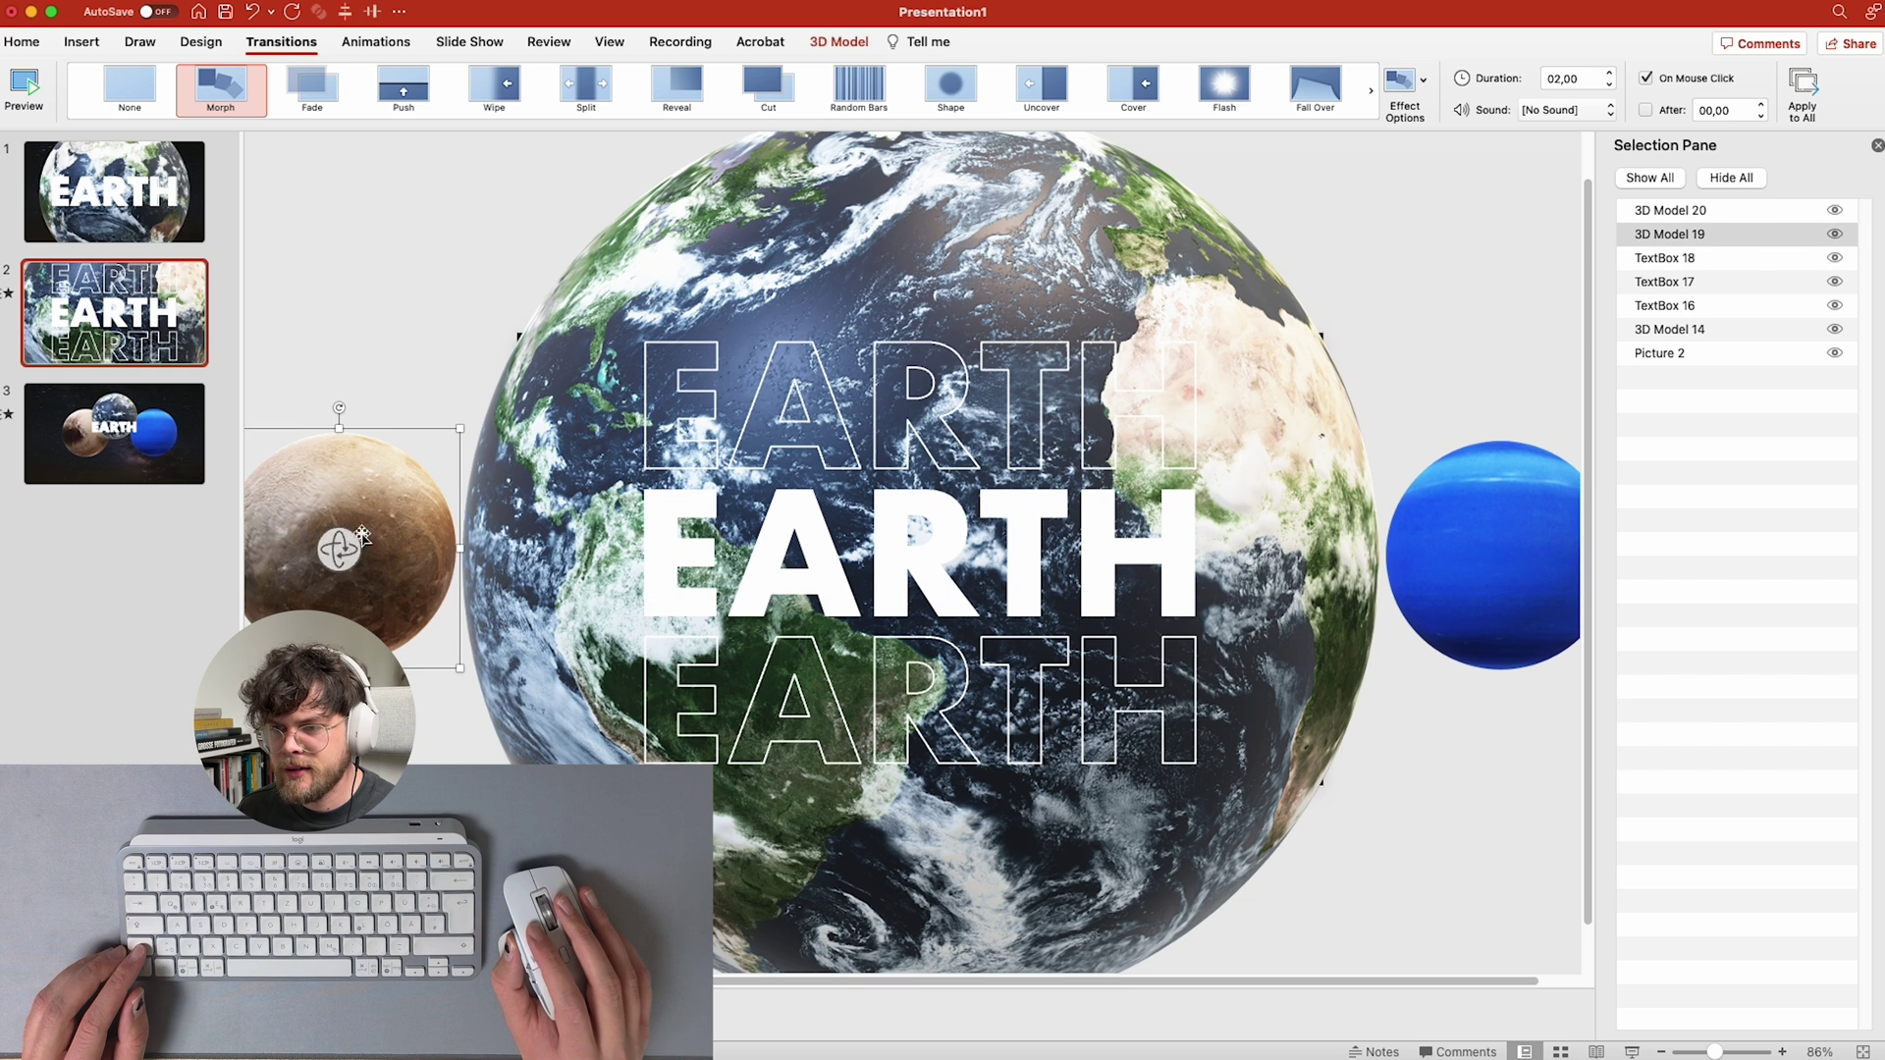
{"action": "left_click", "coordinate": [1502, 495], "text": "shift"}
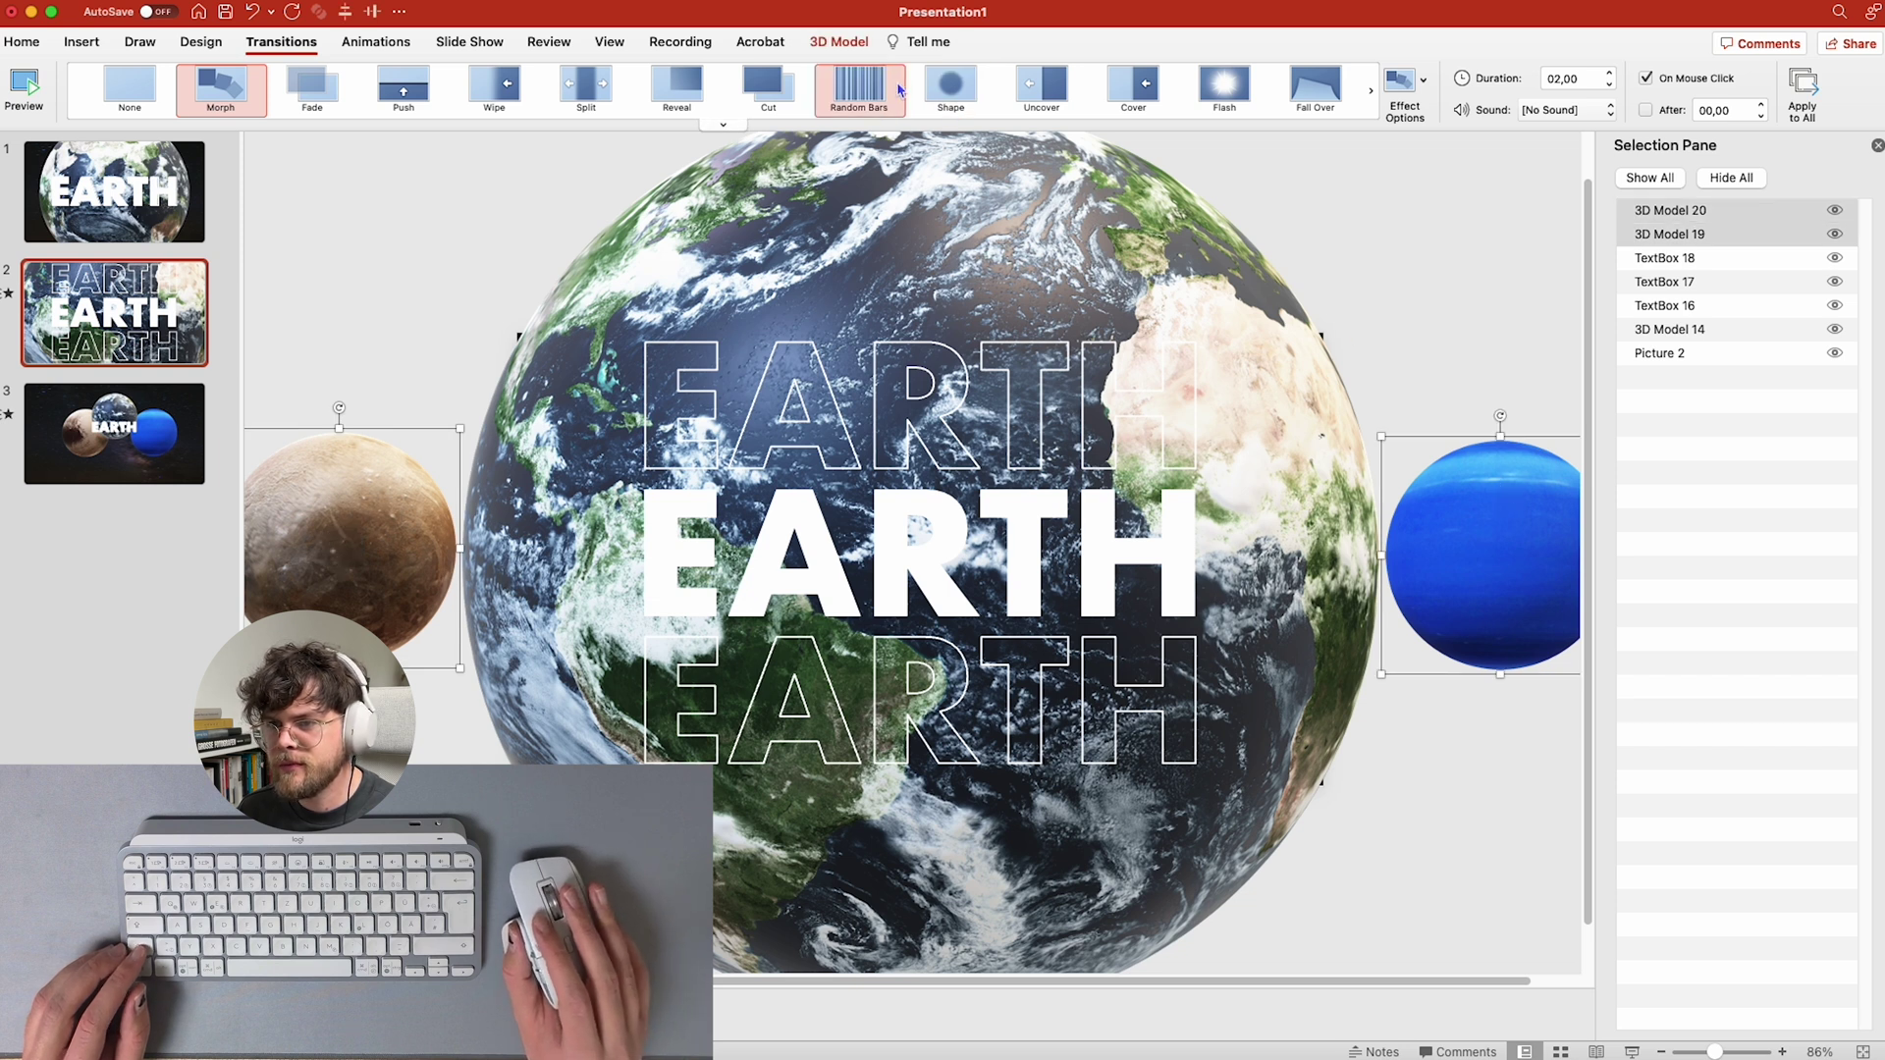
- Move 3D Model 20 and 19 down in the Selection Pane to sit just above Picture 2
{"action": "left_click", "coordinate": [846, 44]}
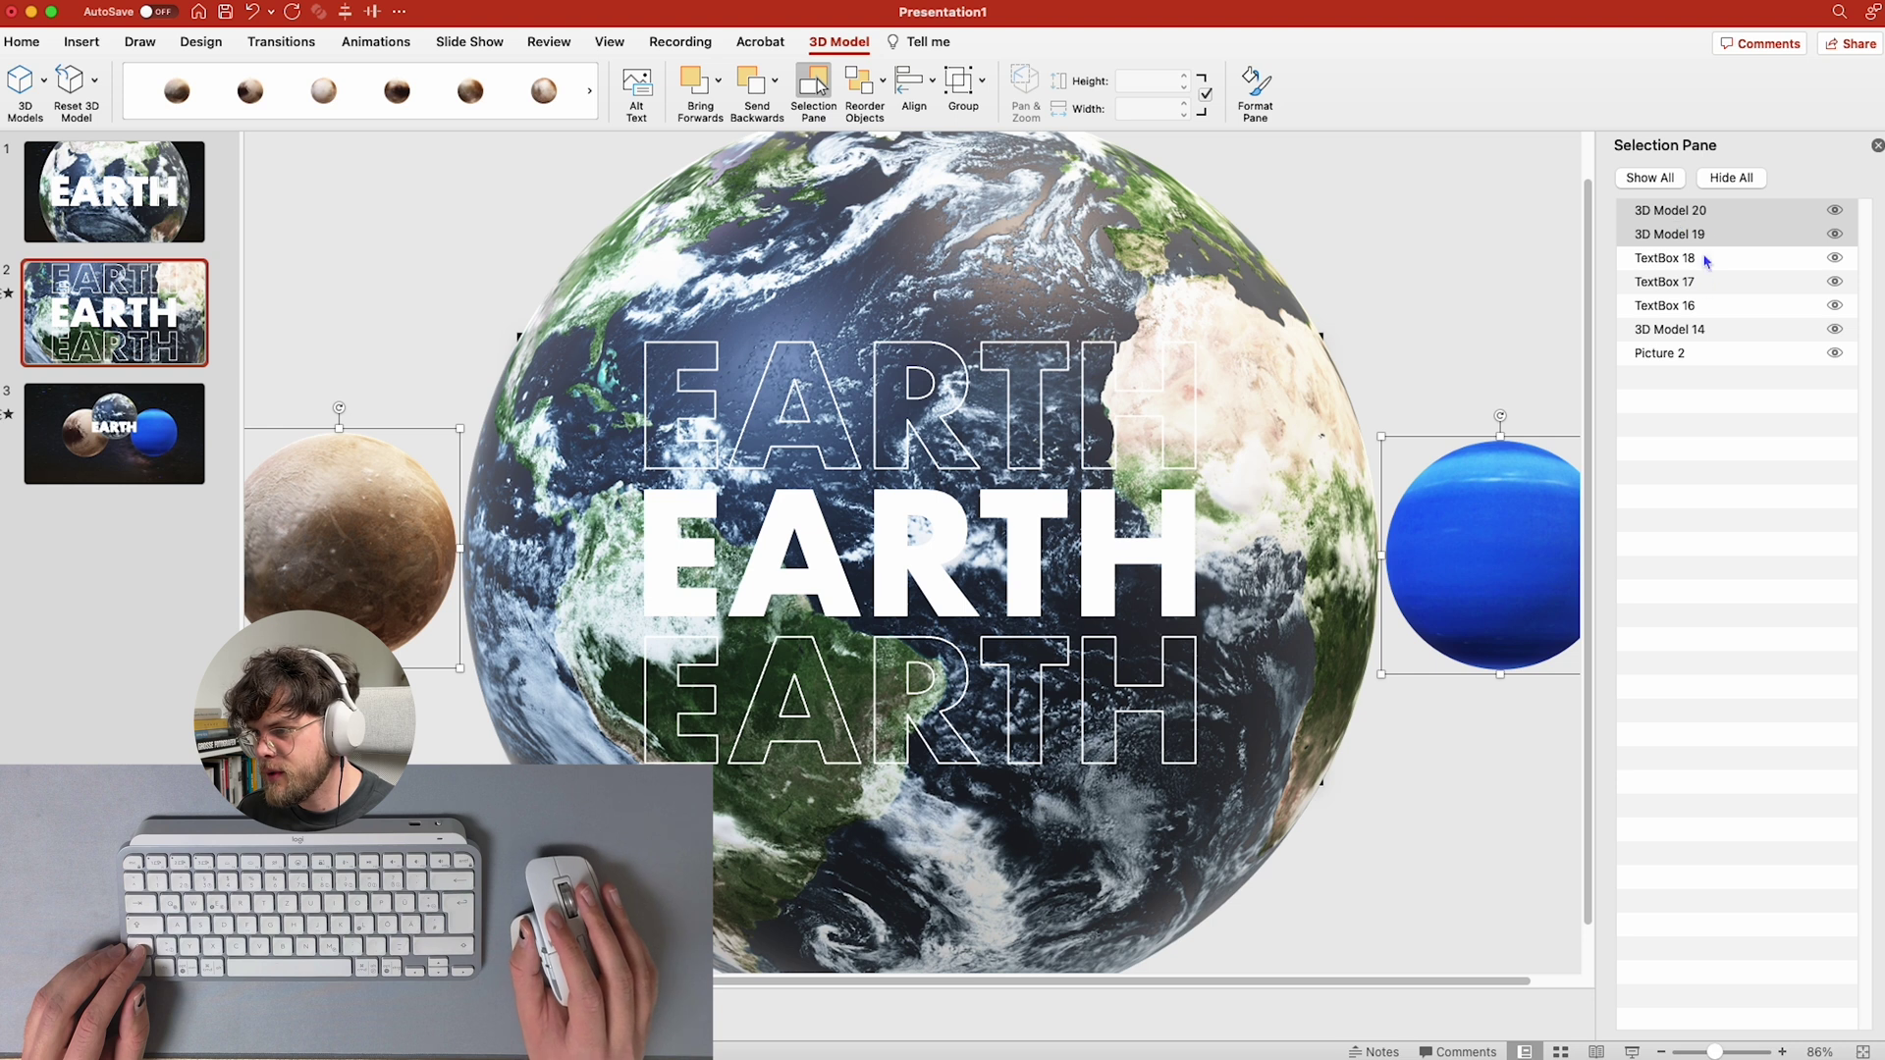
{"action": "left_click_drag", "start_coordinate": [1711, 232], "coordinate": [1725, 348]}
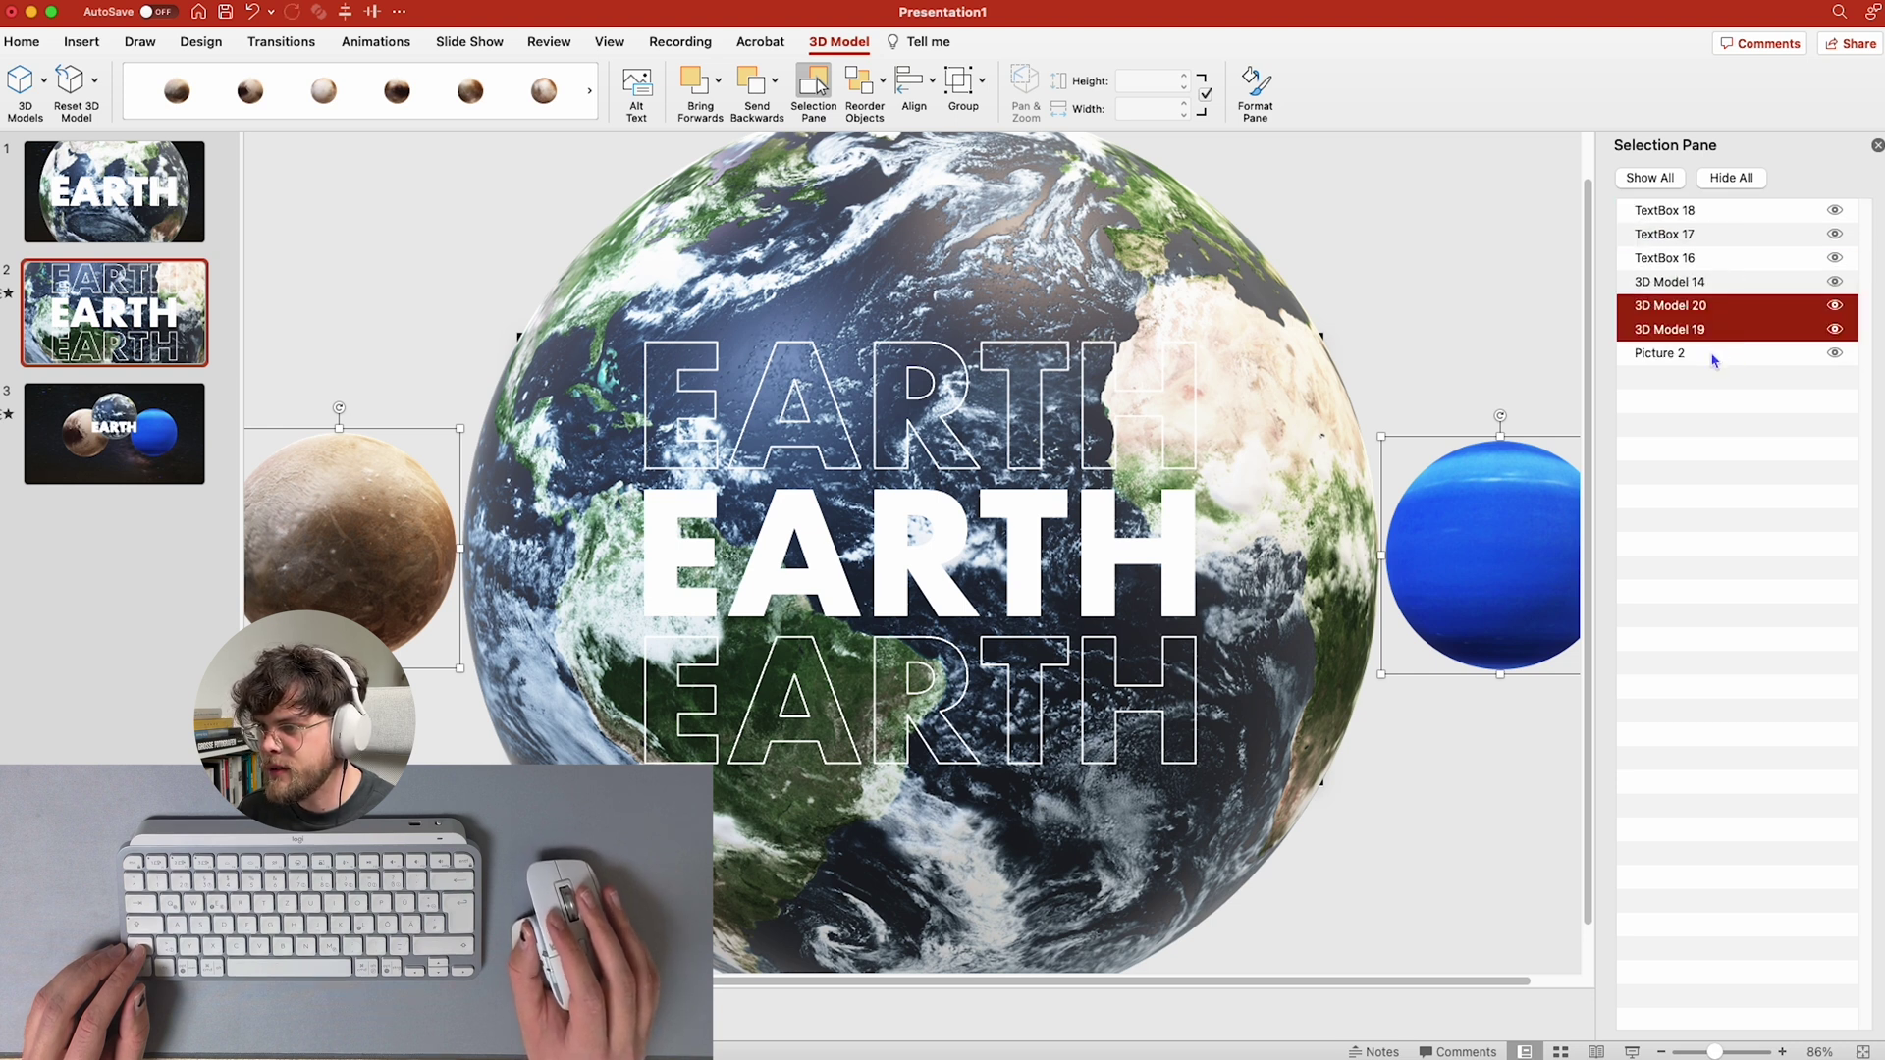
{"action": "left_click", "coordinate": [1711, 356]}
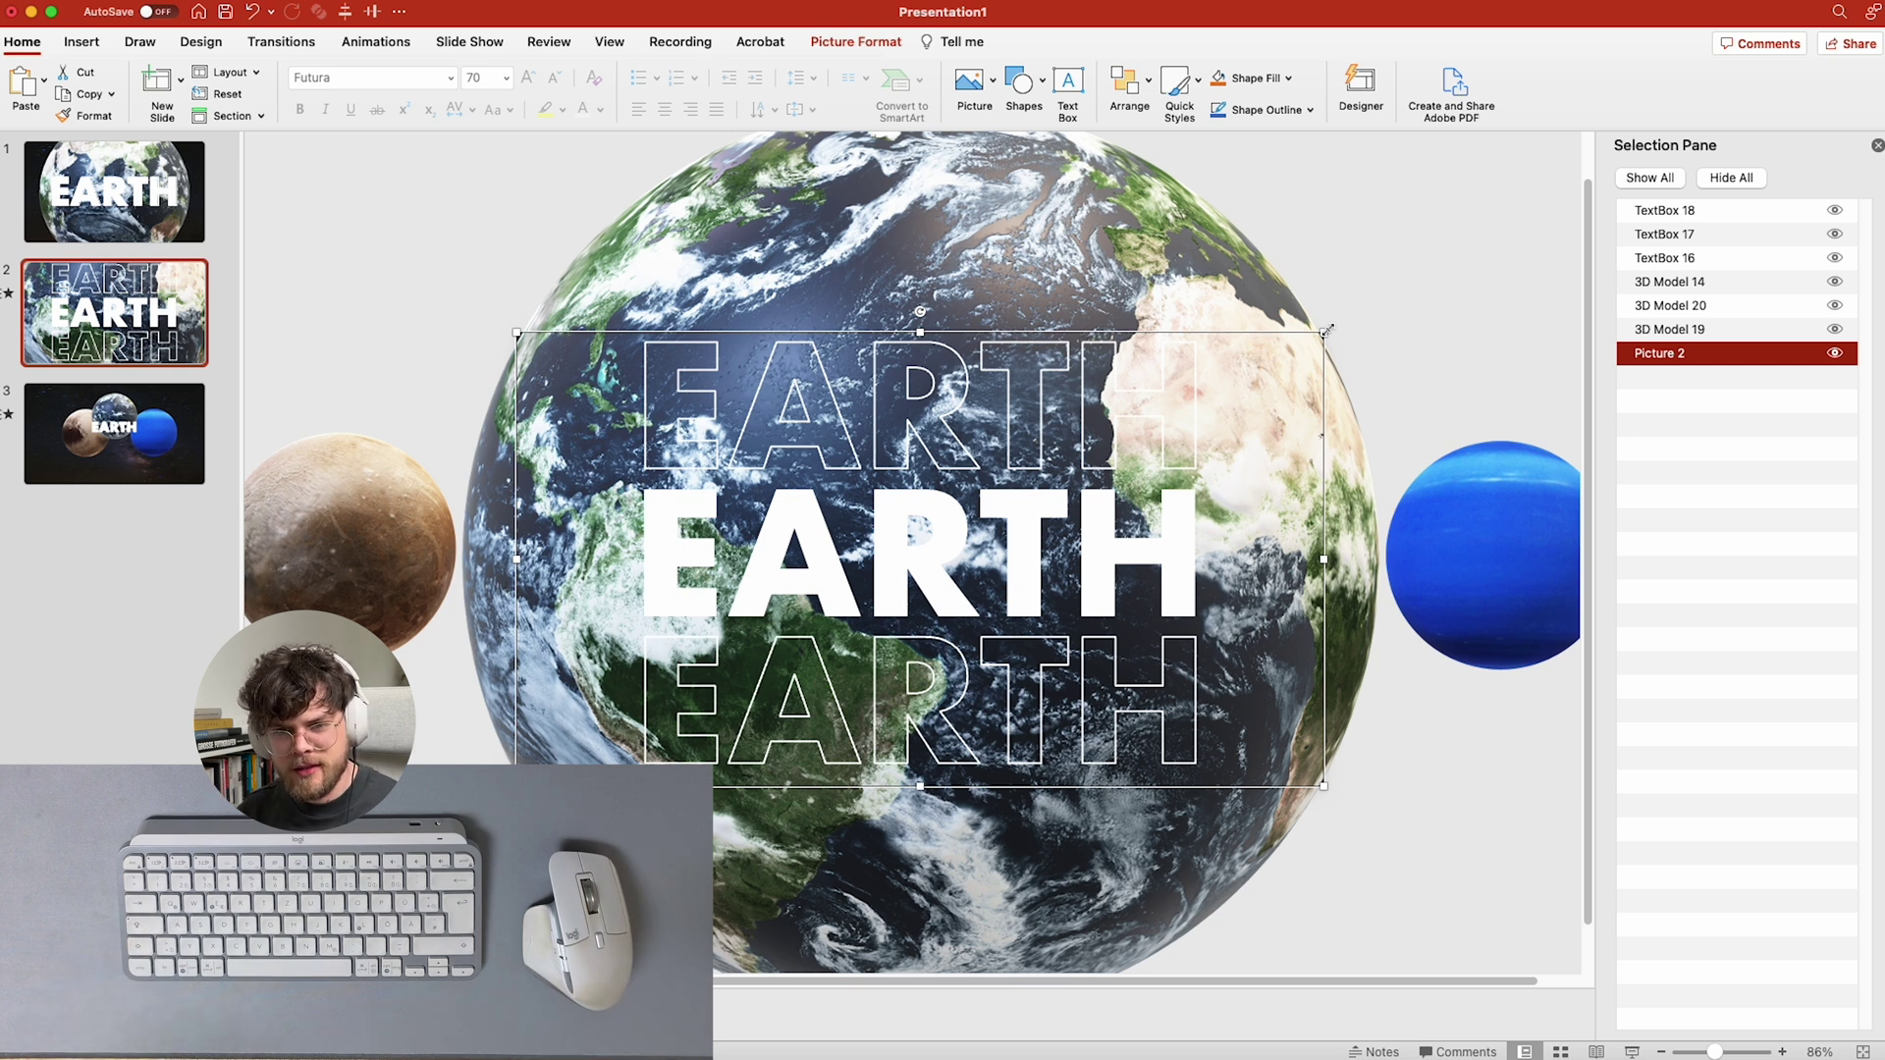
- Scale slide 1's starry background picture from its centre so it extends past the slide edges
{"action": "left_click", "coordinate": [167, 201]}
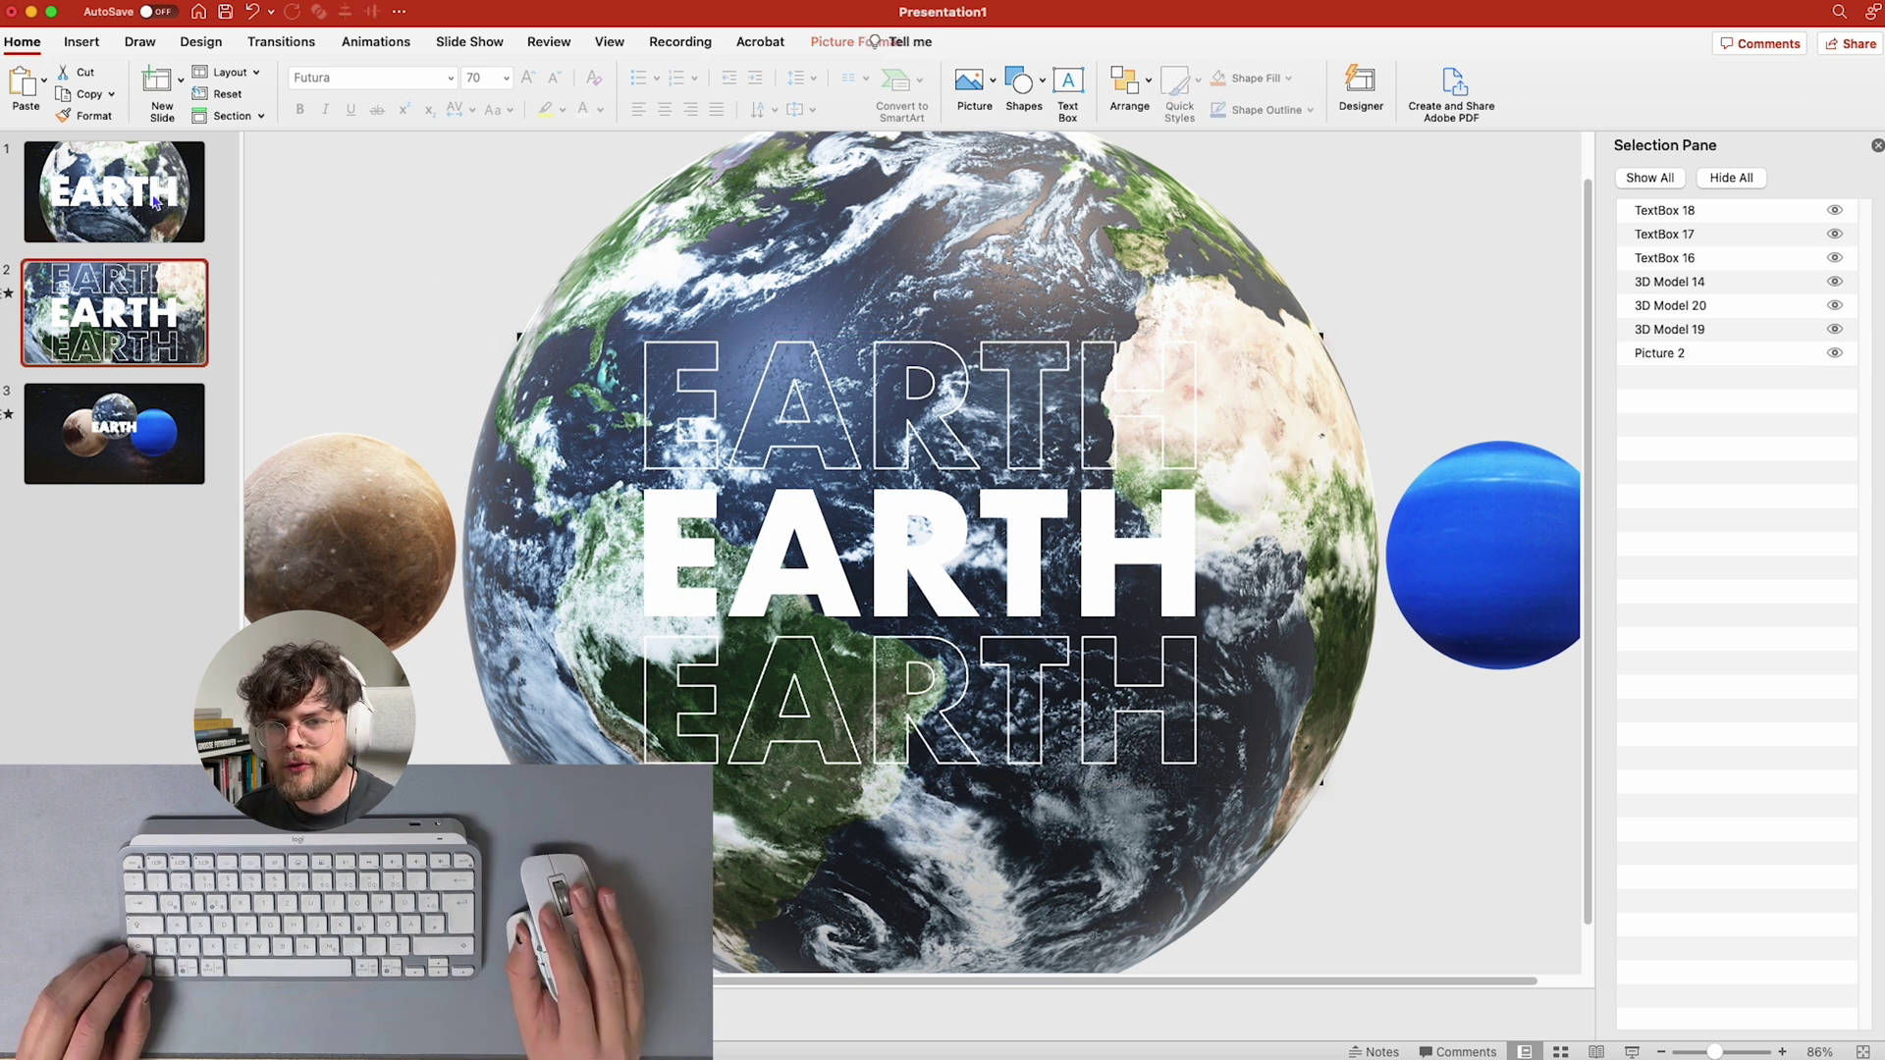
{"action": "left_click", "coordinate": [1296, 361]}
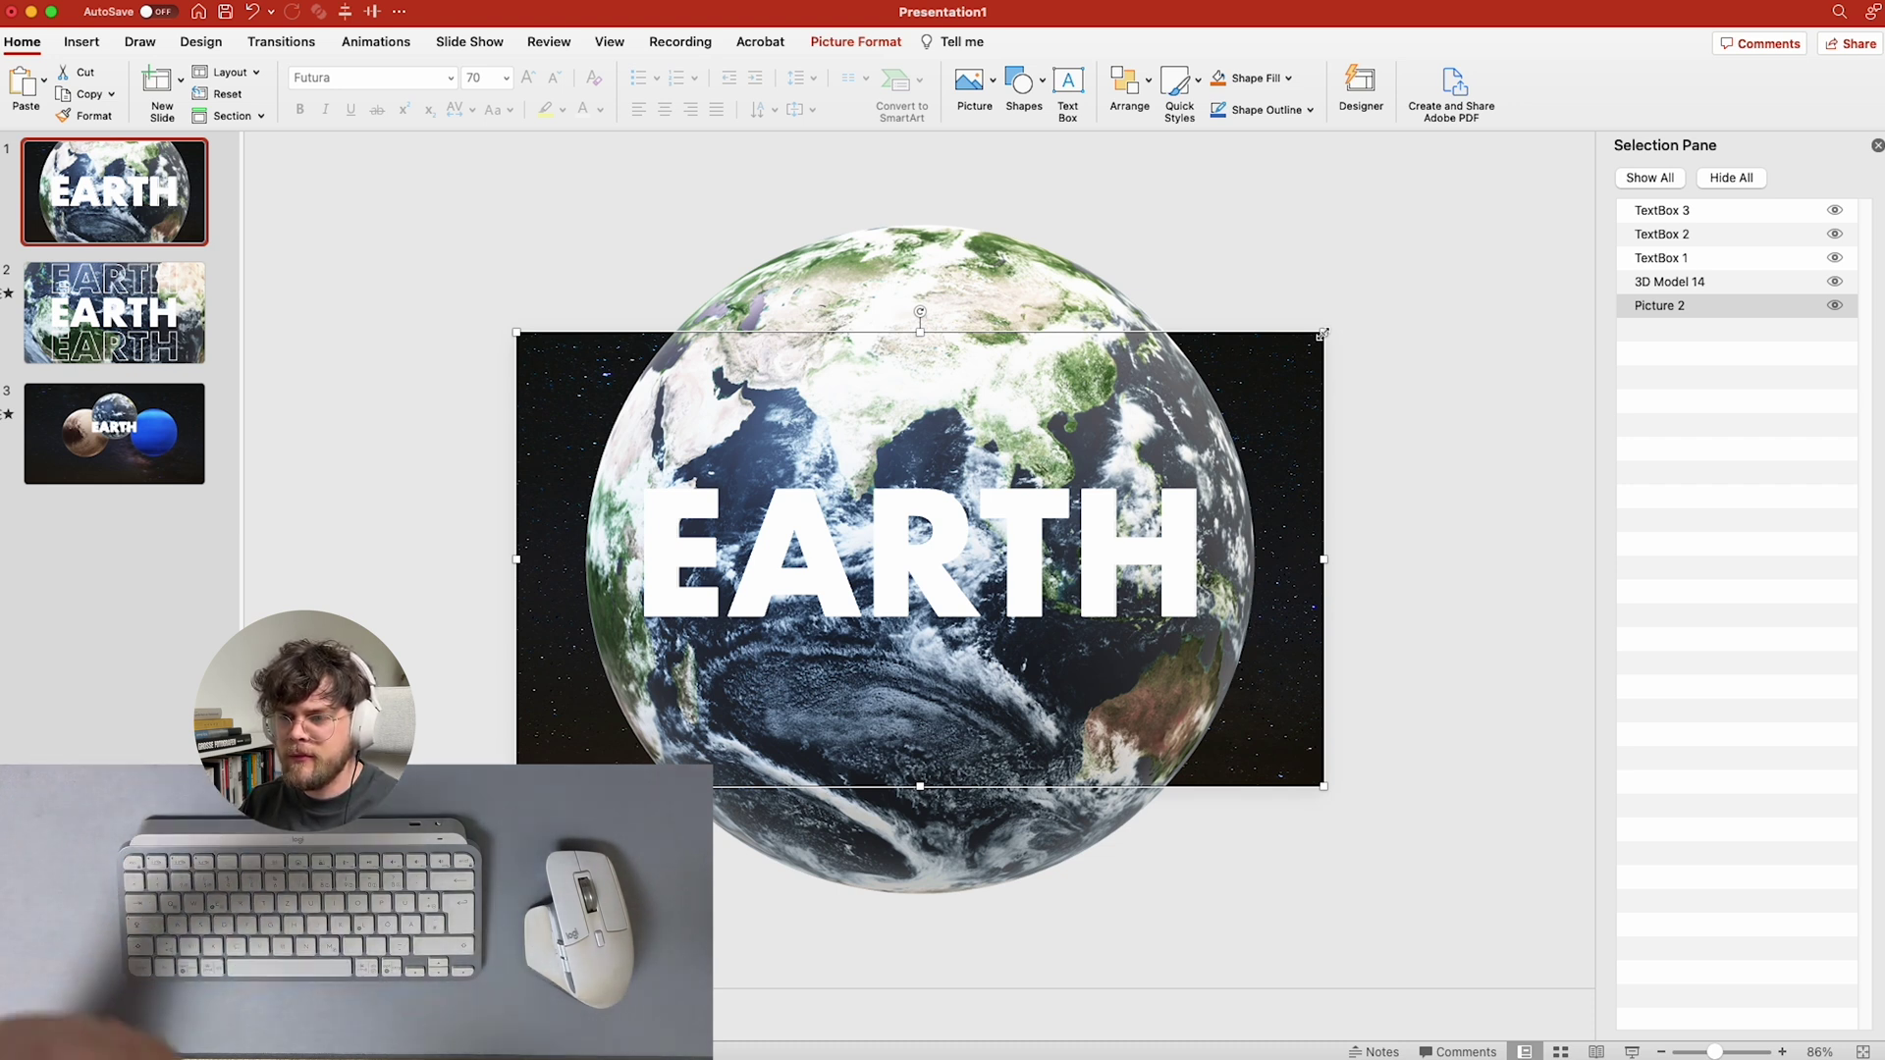
{"action": "left_click_drag", "start_coordinate": [1323, 334], "coordinate": [1501, 263]}
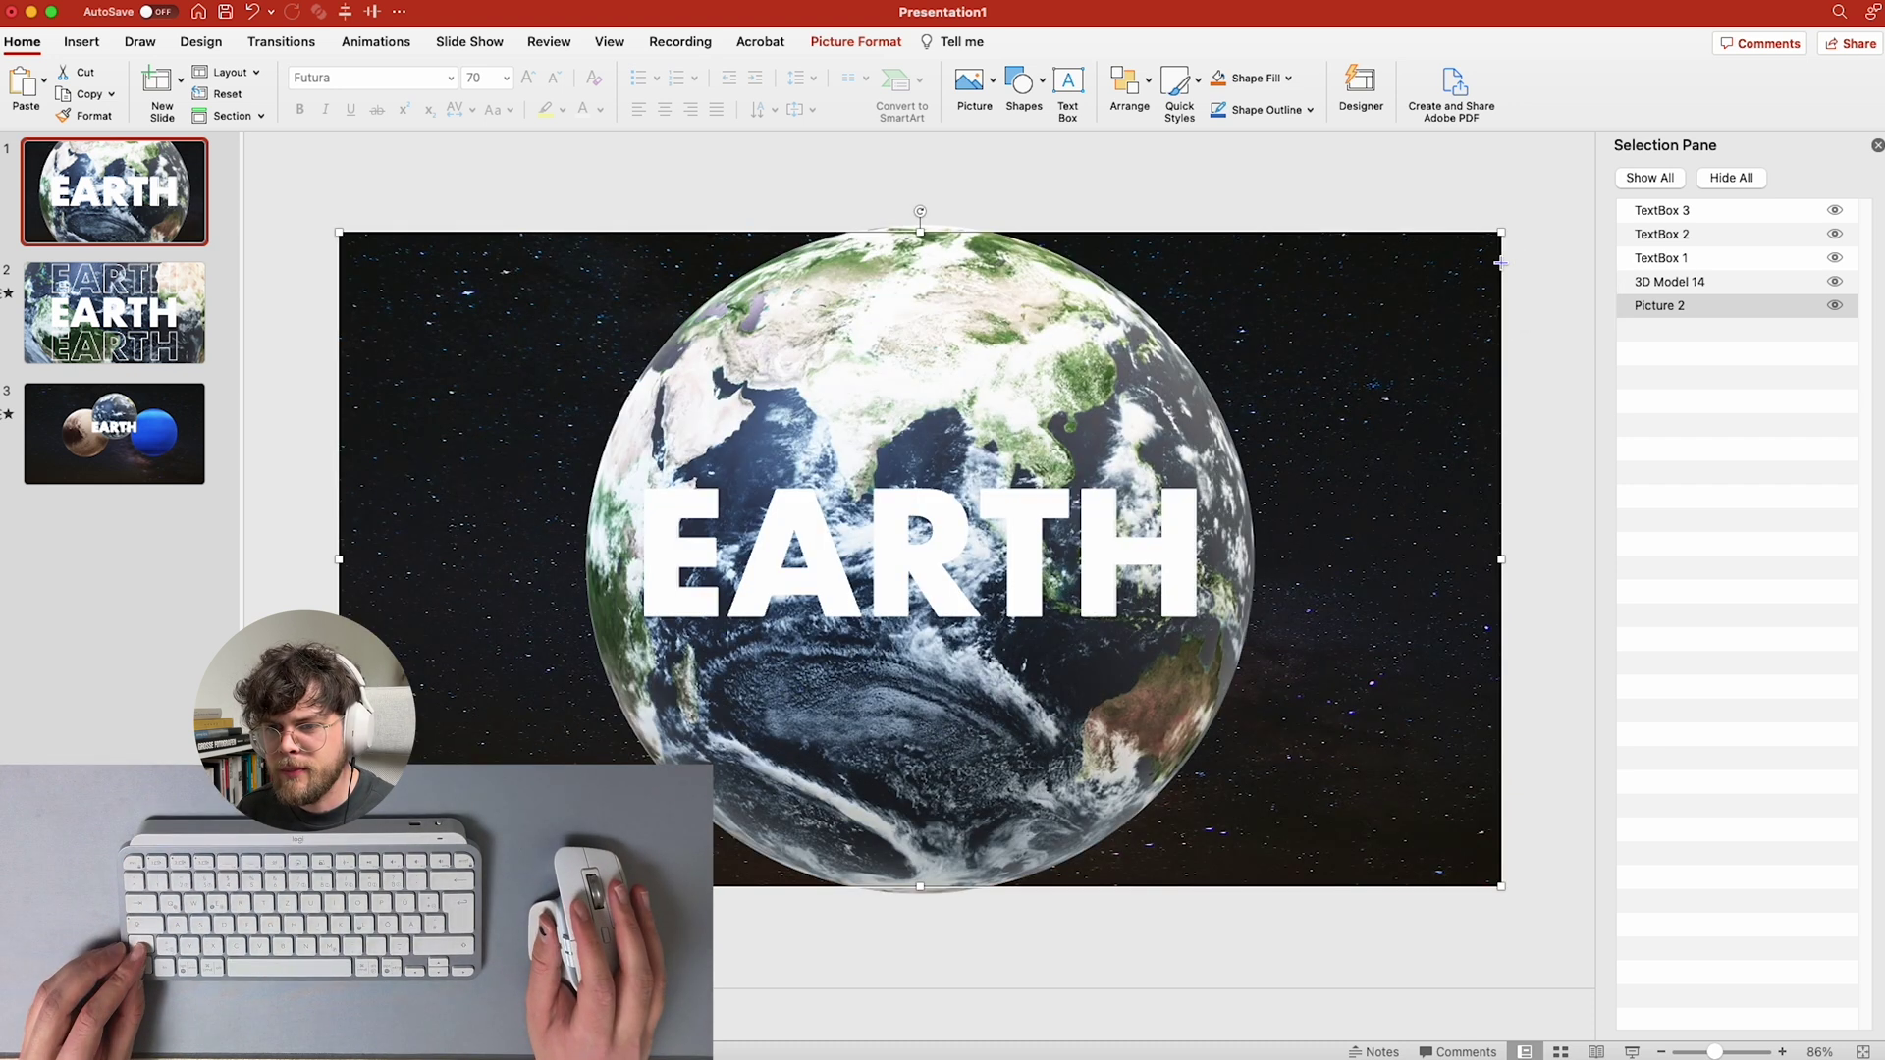
{"action": "left_click", "coordinate": [105, 320]}
{"action": "left_click", "coordinate": [263, 42]}
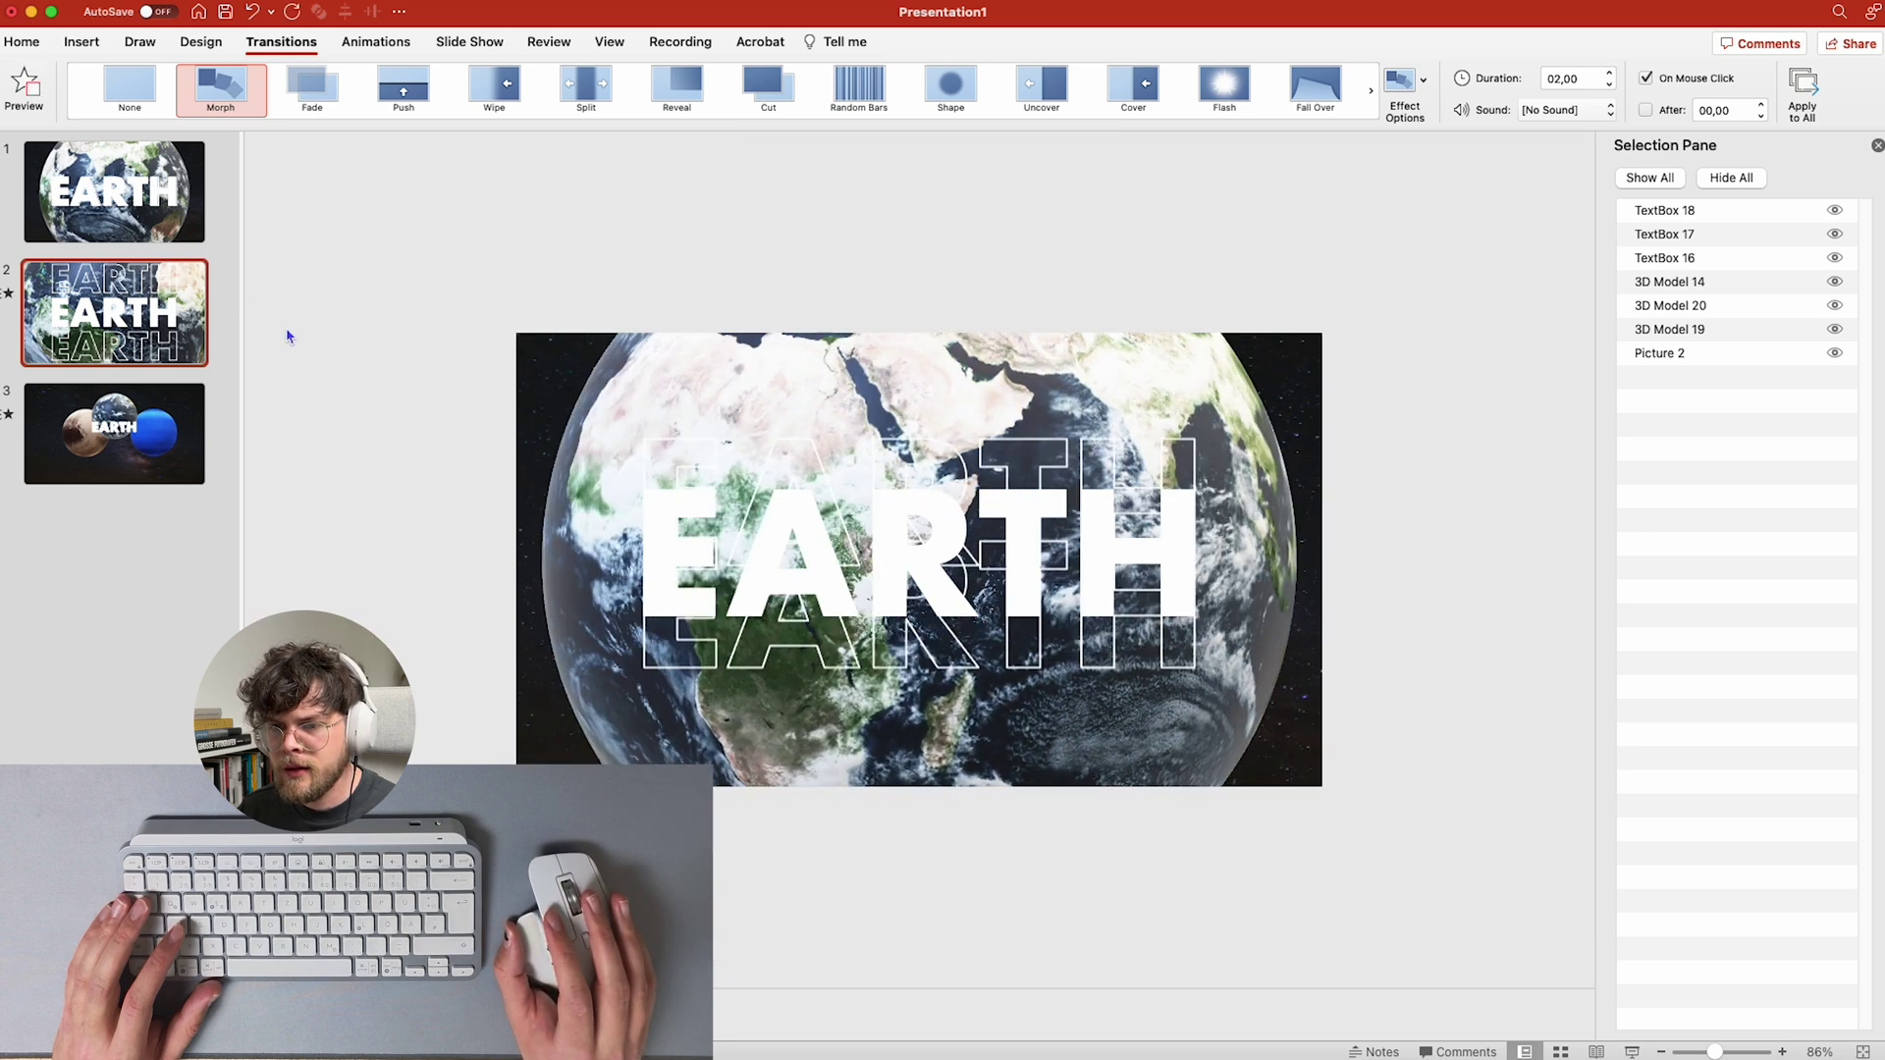
- Enlarge slide 3's starry background picture so it extends past the slide edges
{"action": "key", "text": "Down"}
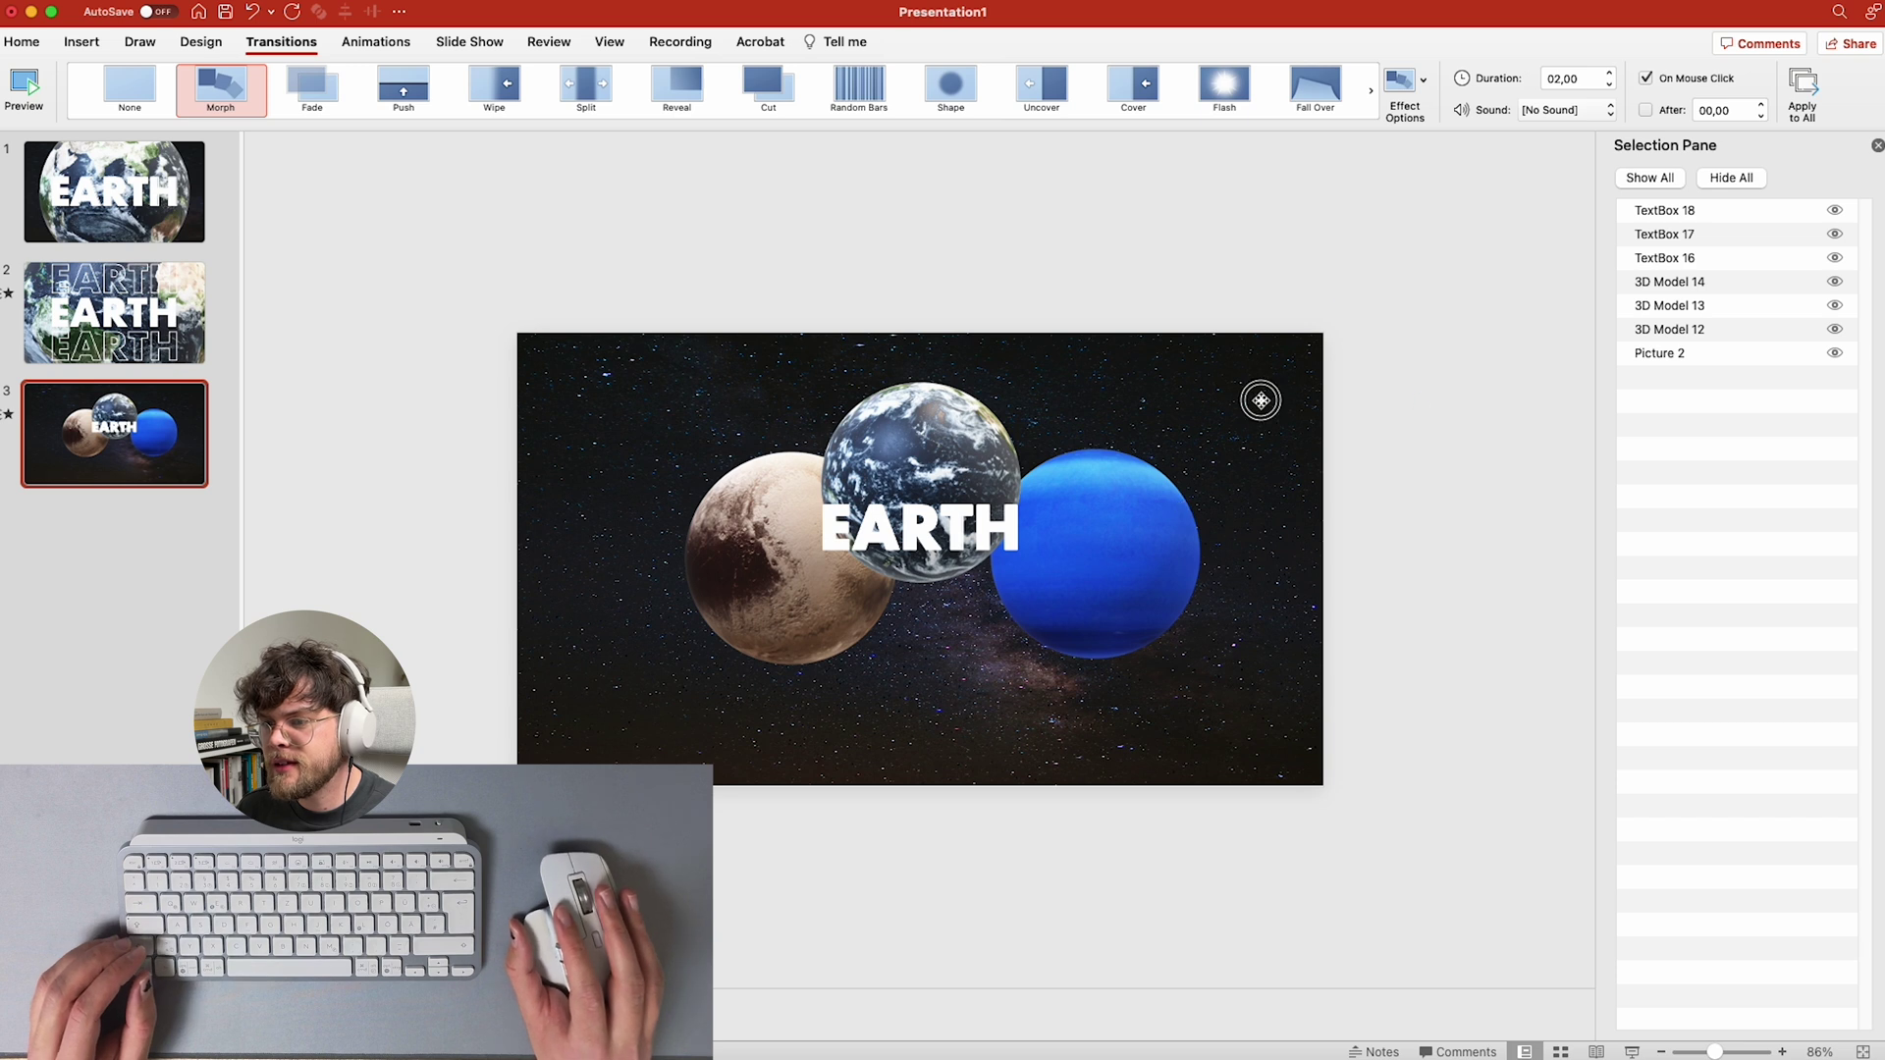
{"action": "left_click", "coordinate": [1260, 399]}
{"action": "left_click_drag", "start_coordinate": [1322, 332], "coordinate": [1549, 260]}
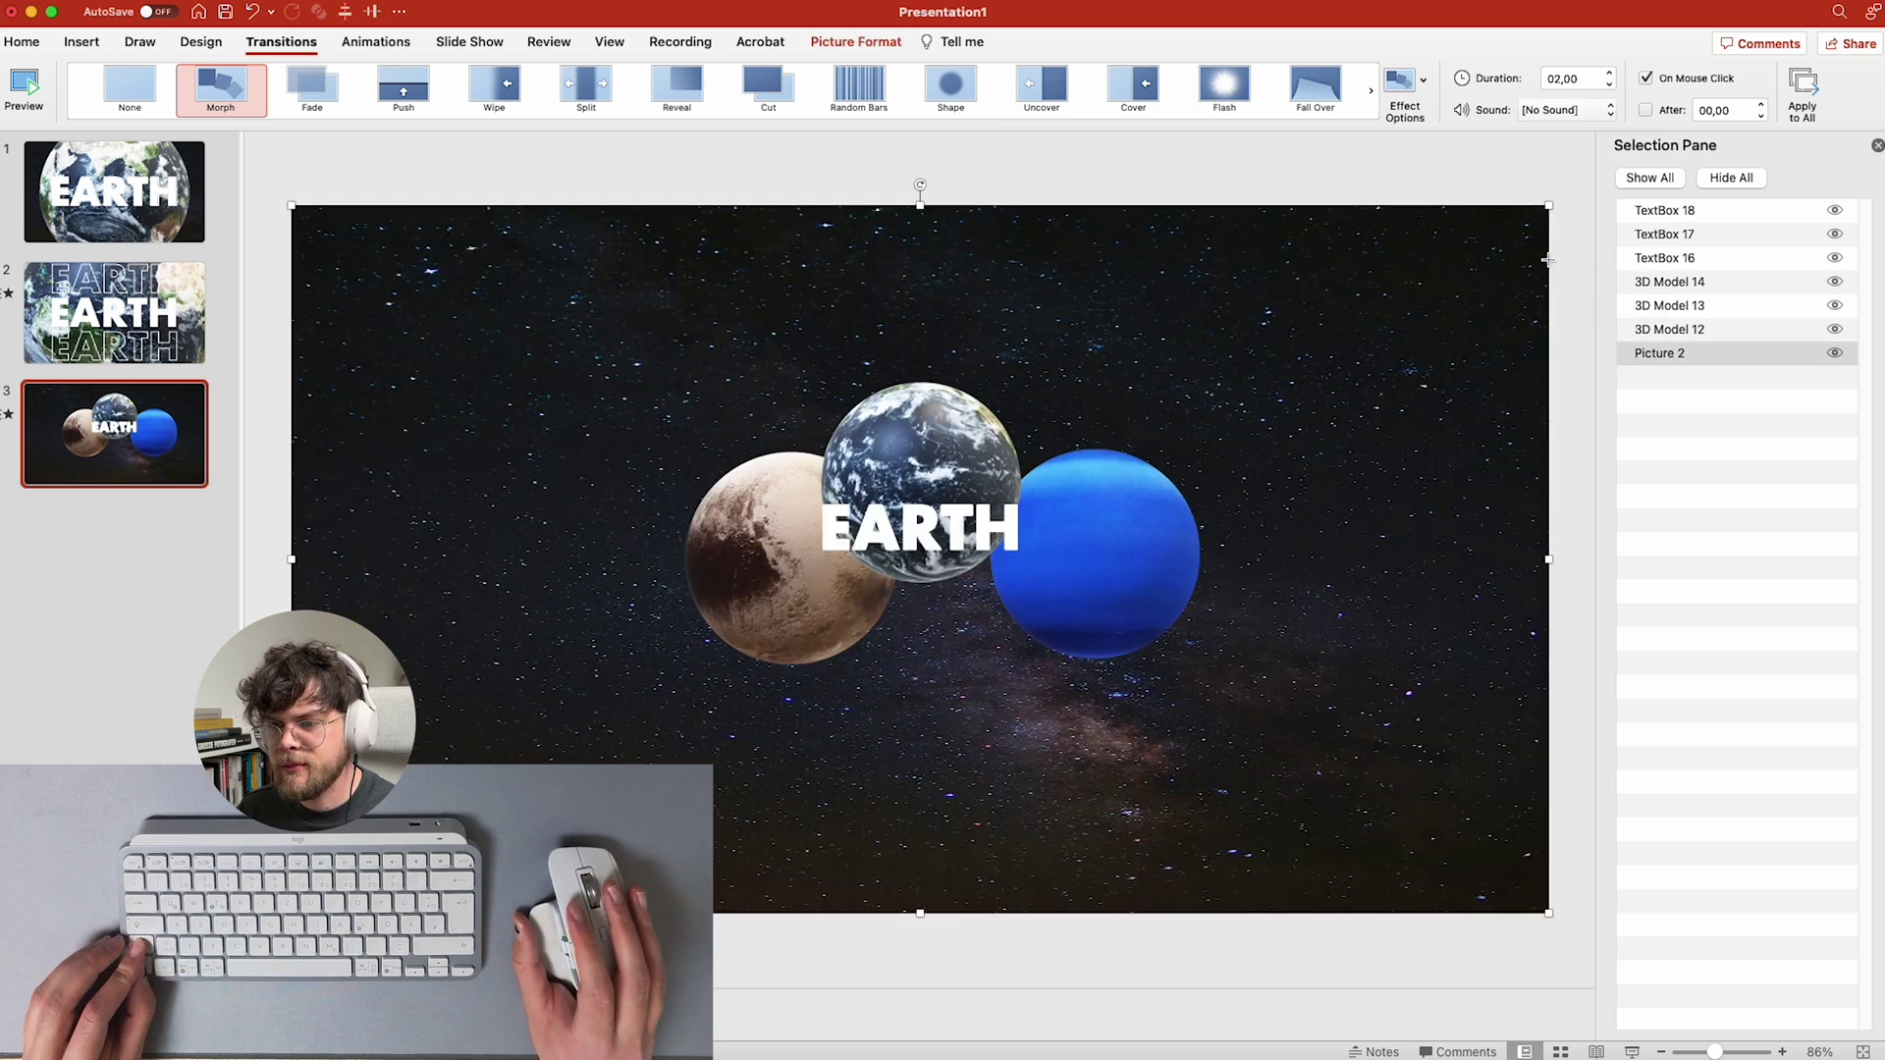
- Preview the Morph transition into slide 3, ending on the small Earth between the brown and blue planets
{"action": "key", "text": "Up"}
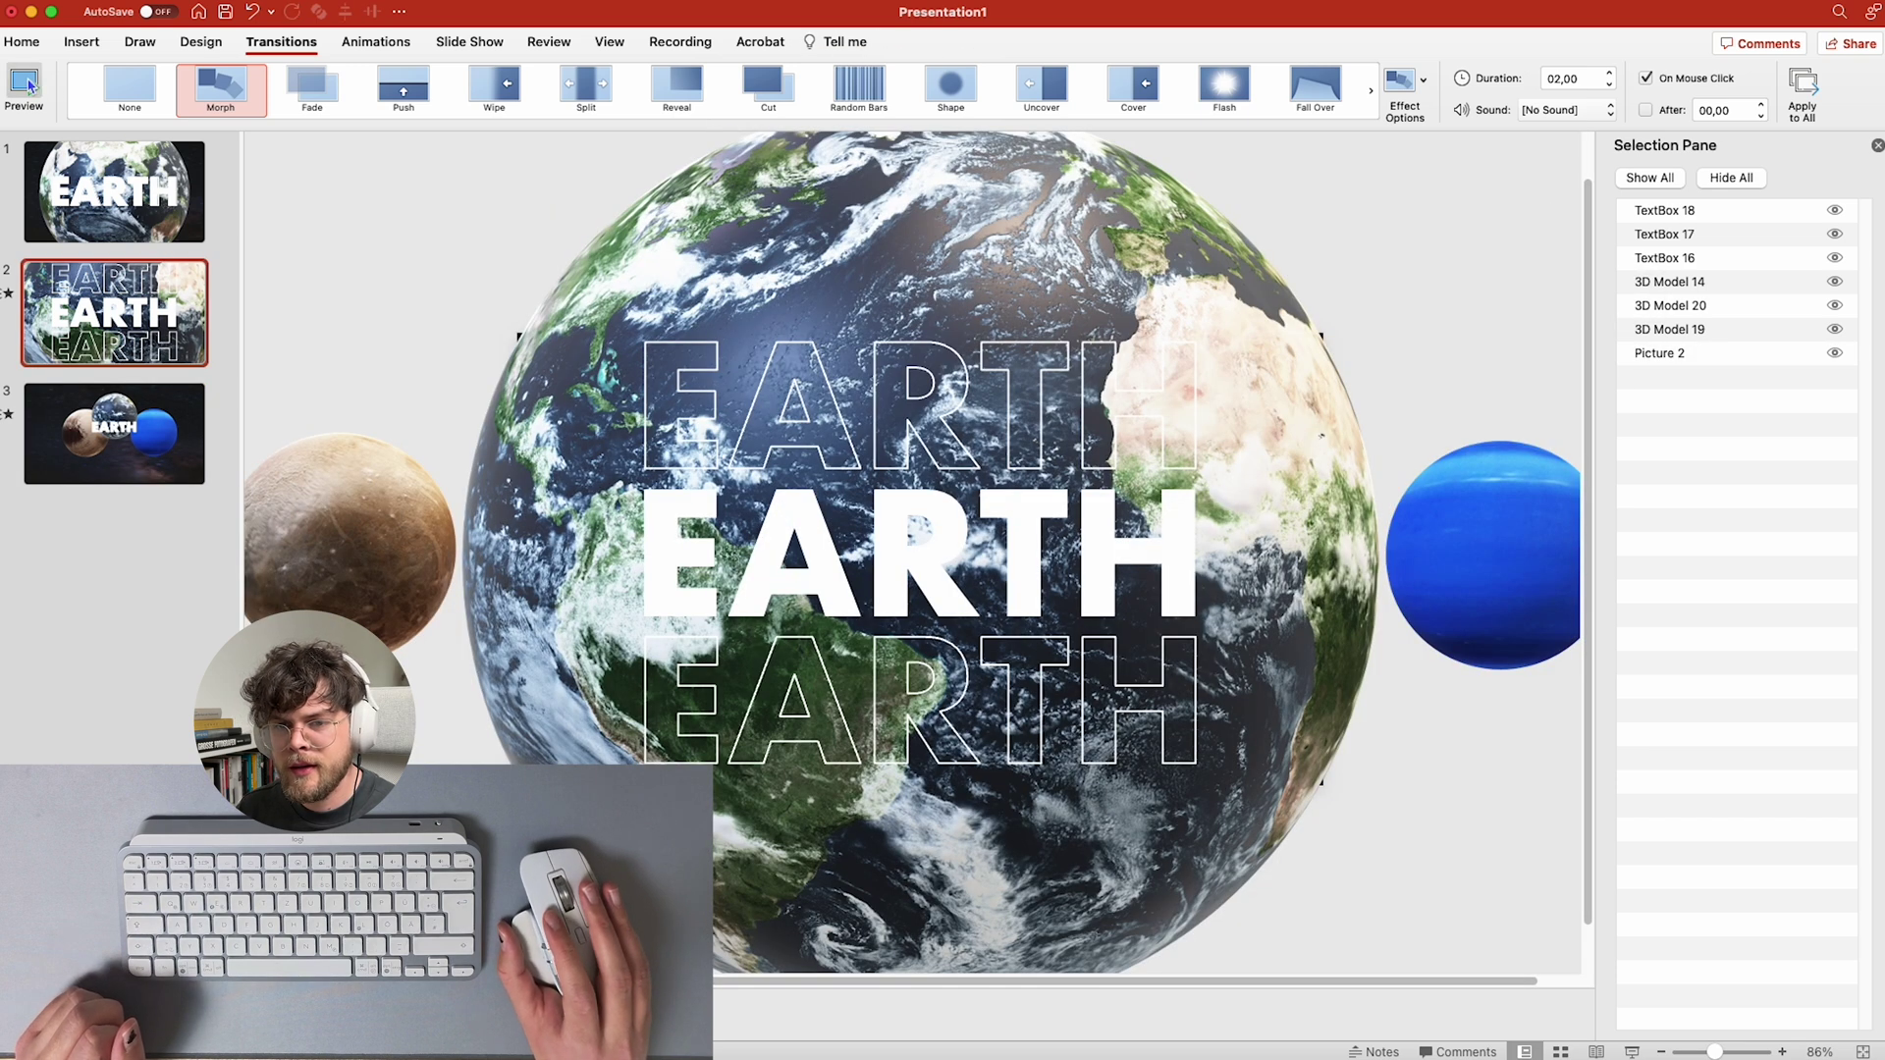
{"action": "left_click", "coordinate": [99, 395]}
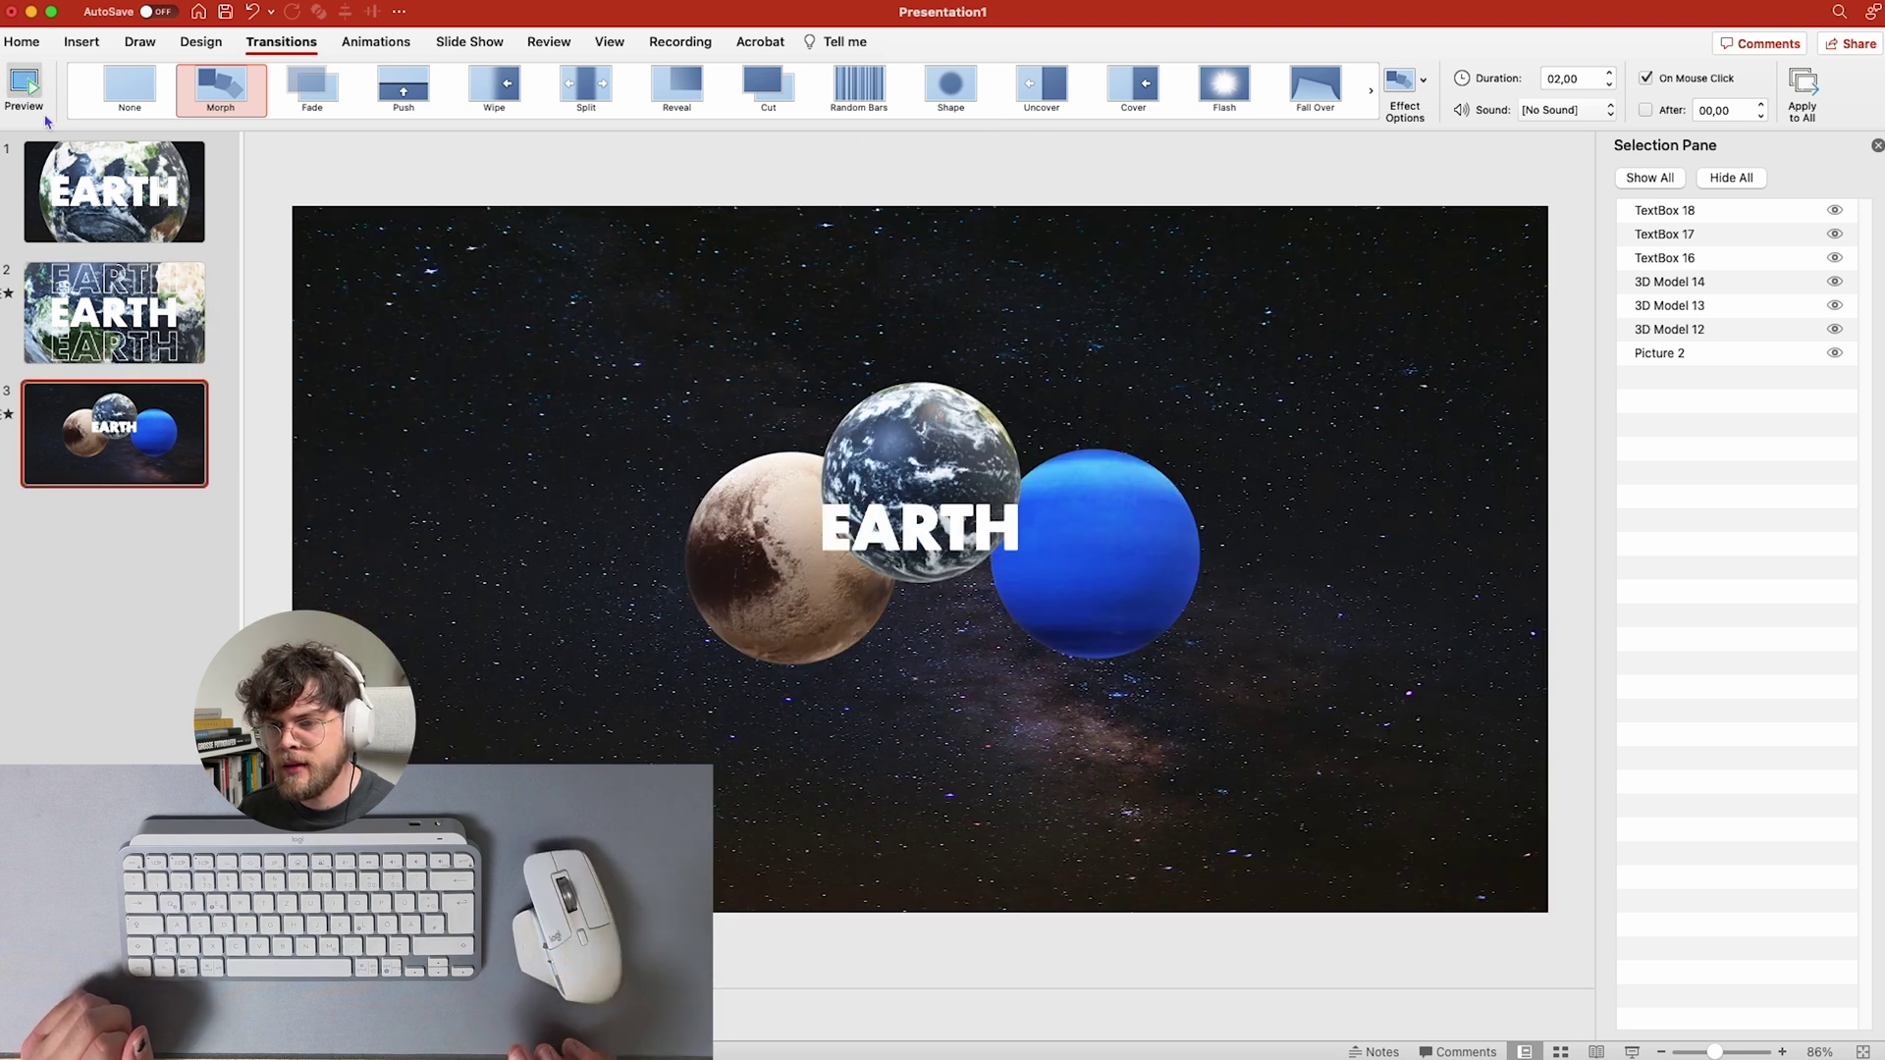
{"action": "left_click", "coordinate": [23, 88]}
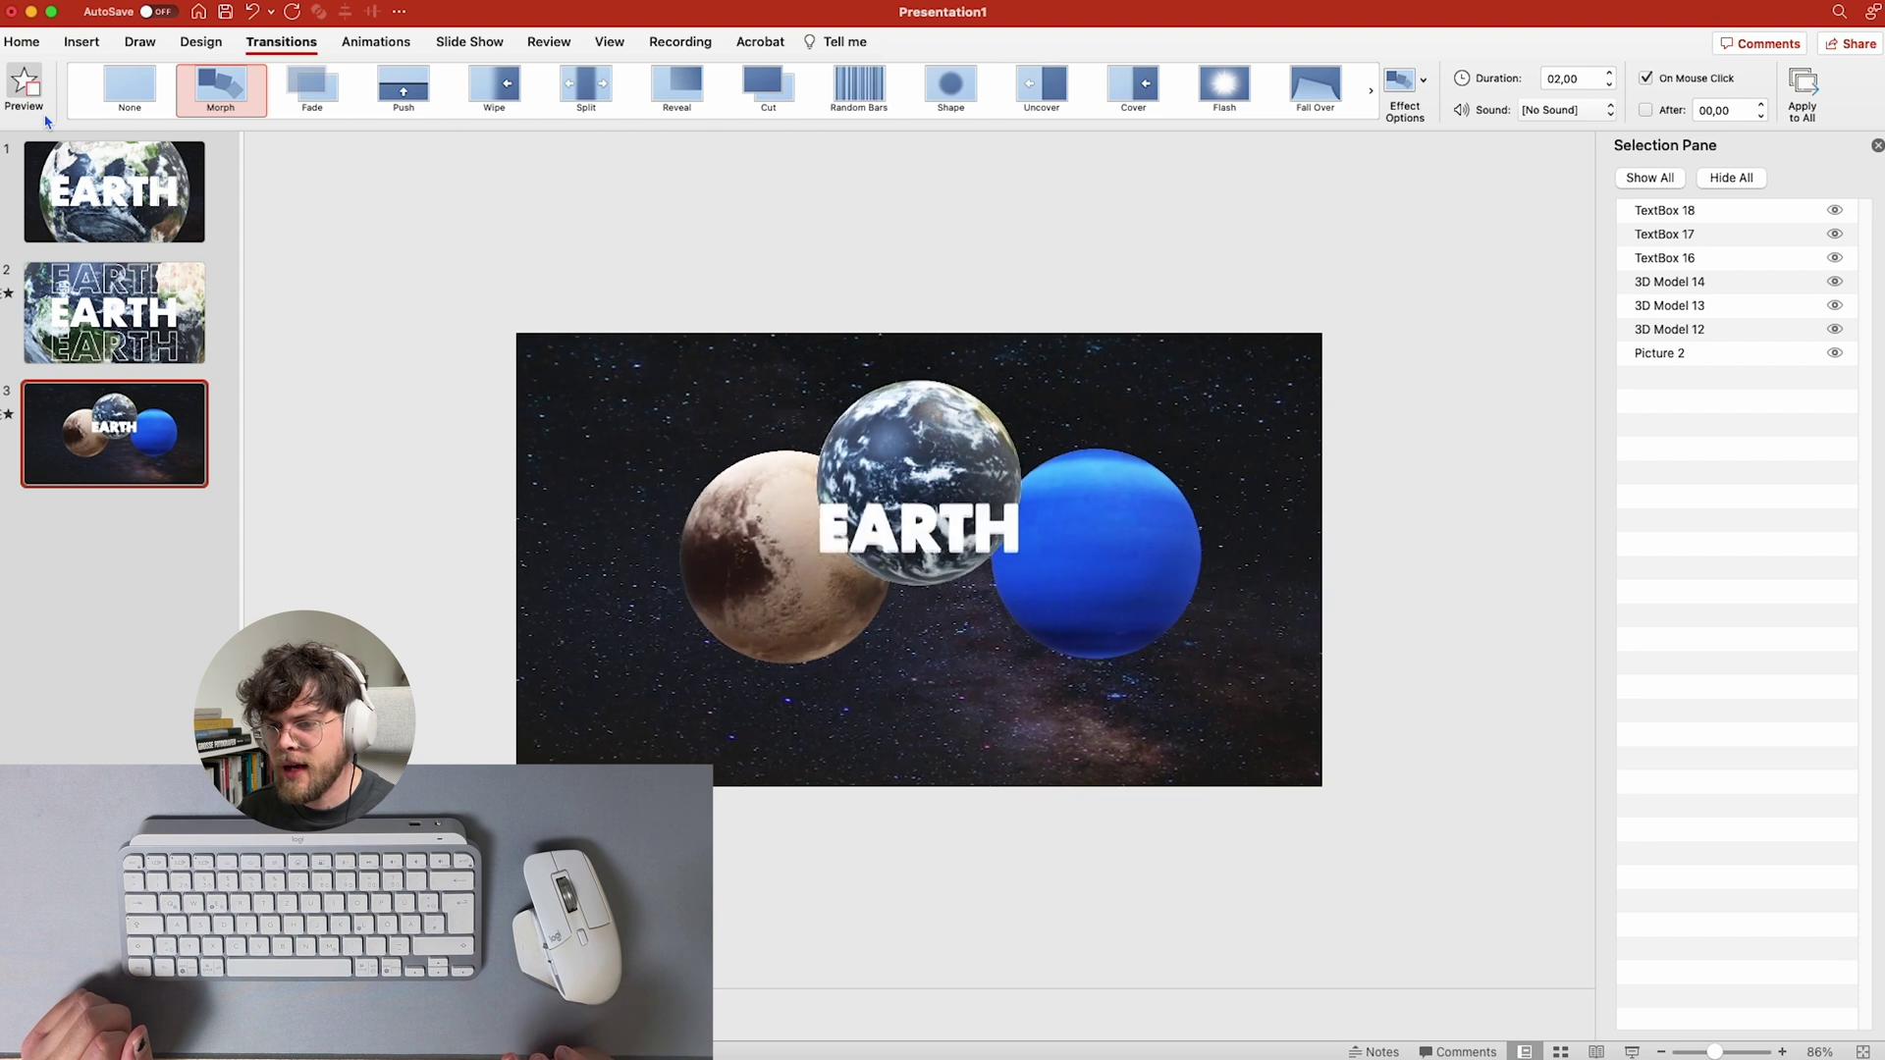